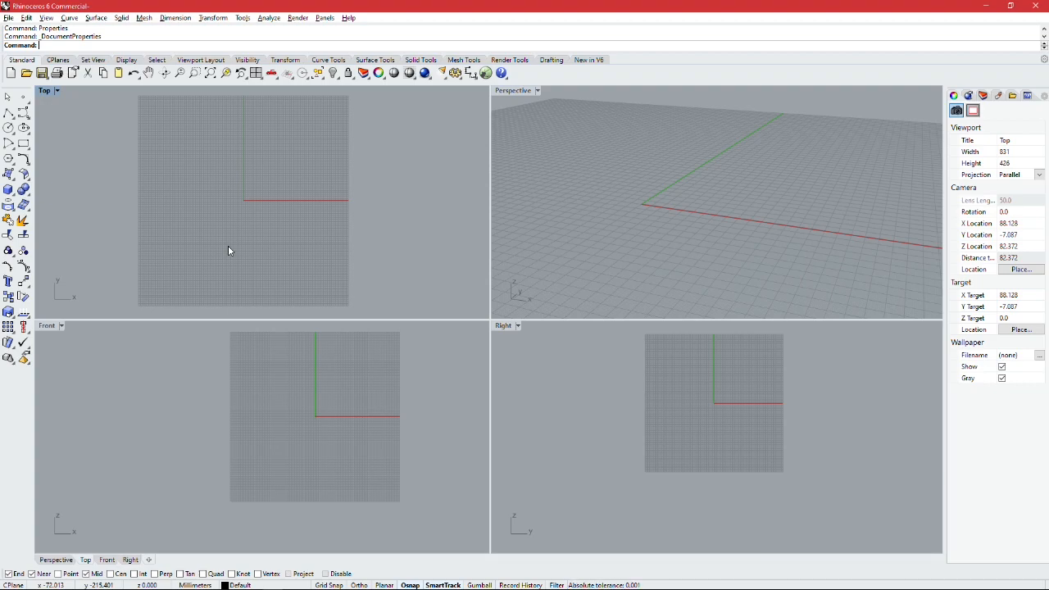
Step: Open the document properties and keep the model units set to Millimeters
{"action": "mouse_move", "coordinate": [351, 147]}
{"action": "right_mouse_down"}
{"action": "mouse_move", "coordinate": [347, 162]}
{"action": "mouse_move", "coordinate": [347, 151]}
{"action": "right_mouse_up"}
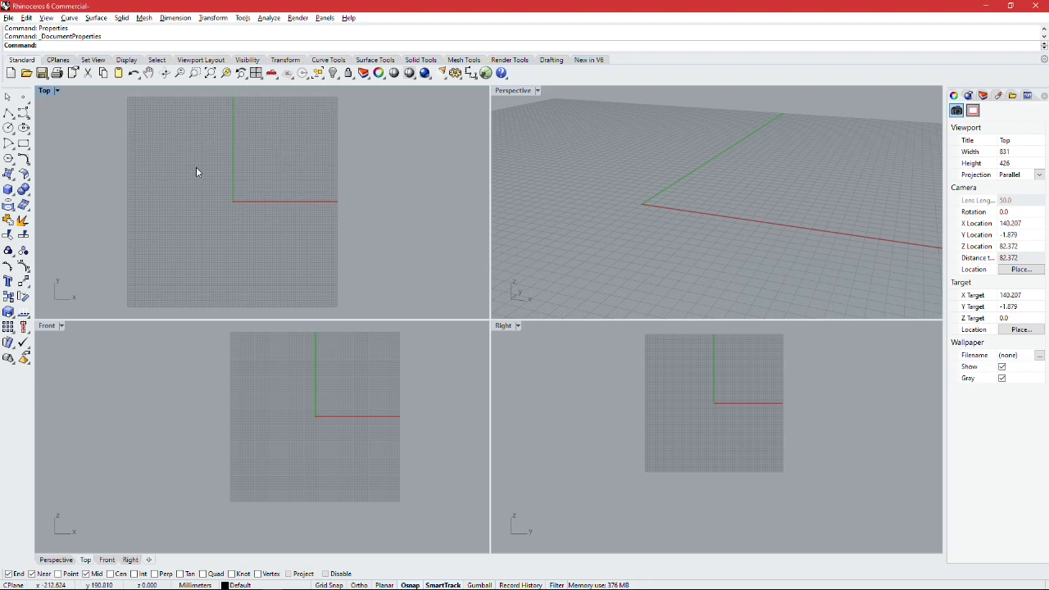
{"action": "left_click", "coordinate": [8, 17]}
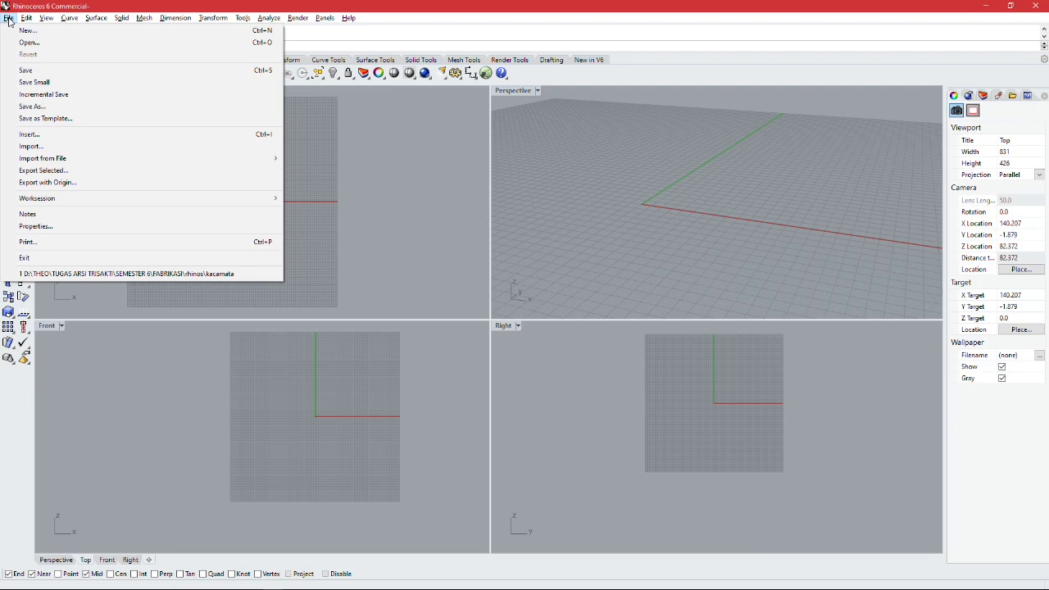
{"action": "left_click", "coordinate": [45, 228]}
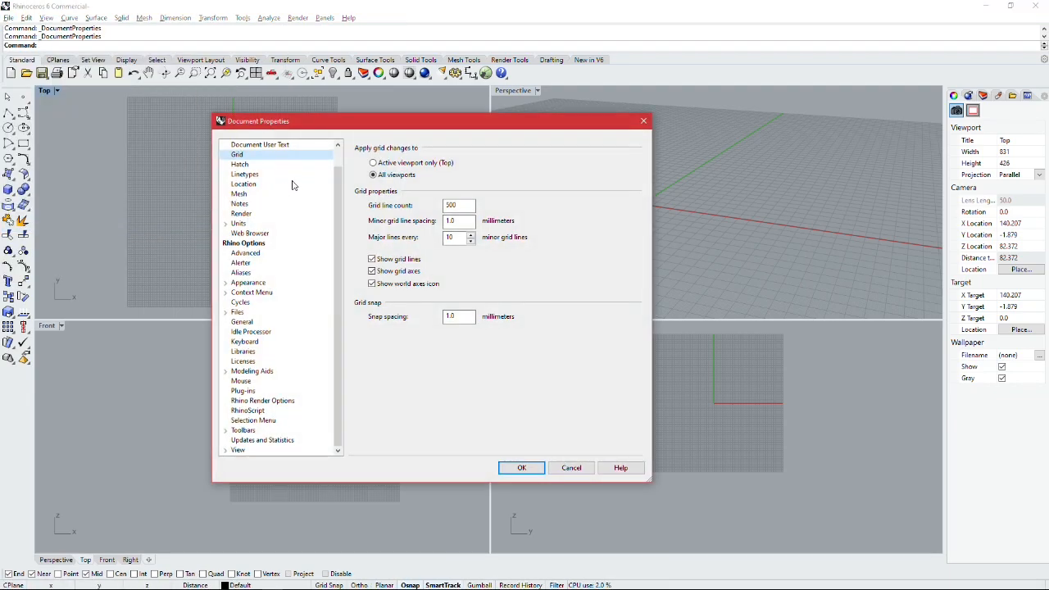
{"action": "left_click", "coordinate": [245, 224]}
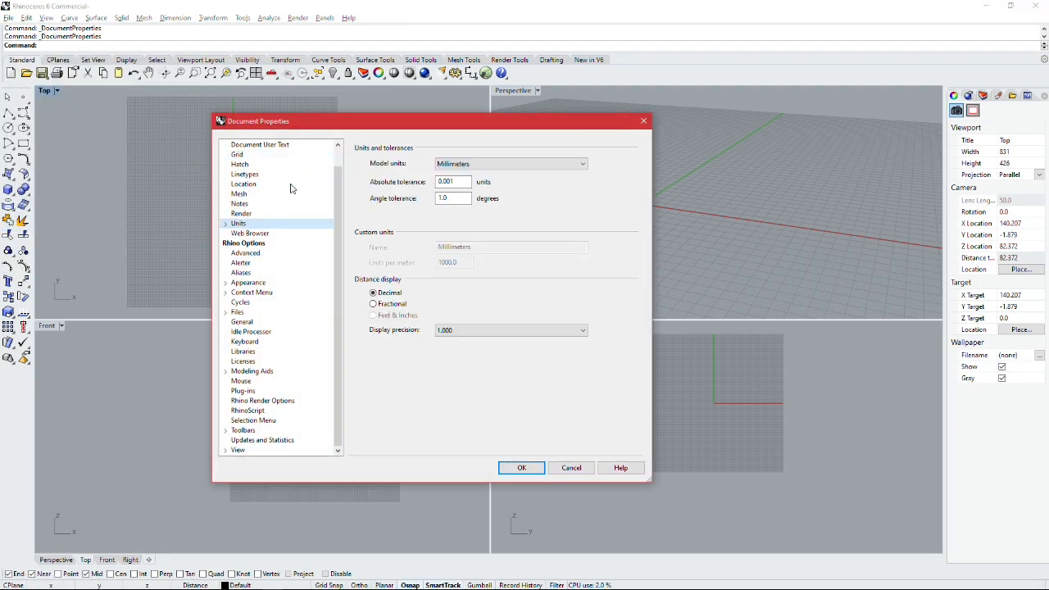
{"action": "left_click", "coordinate": [462, 165]}
{"action": "left_click", "coordinate": [463, 165]}
{"action": "left_click", "coordinate": [463, 165]}
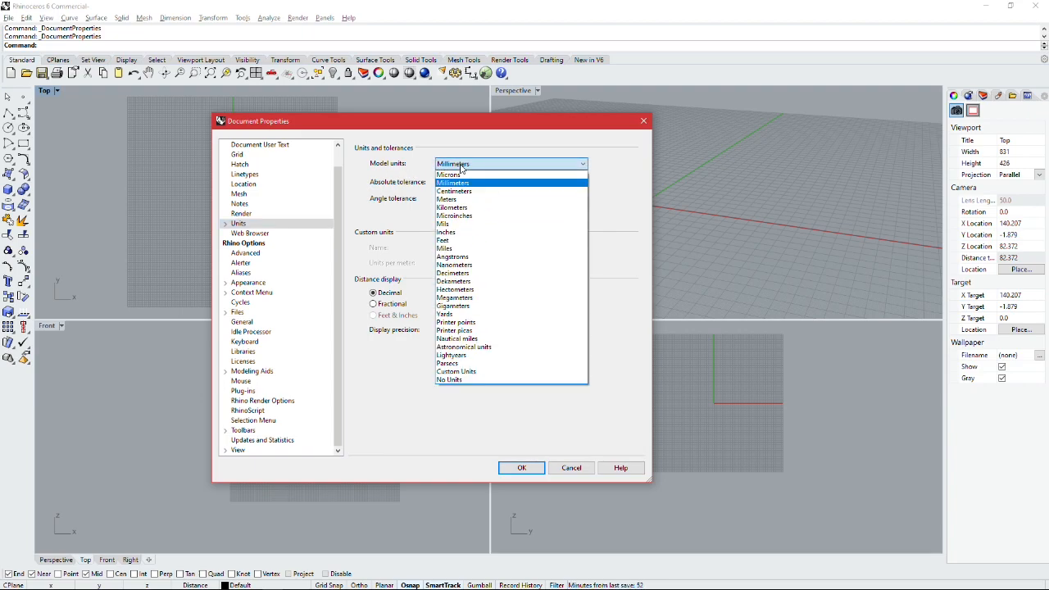
{"action": "left_click", "coordinate": [462, 167]}
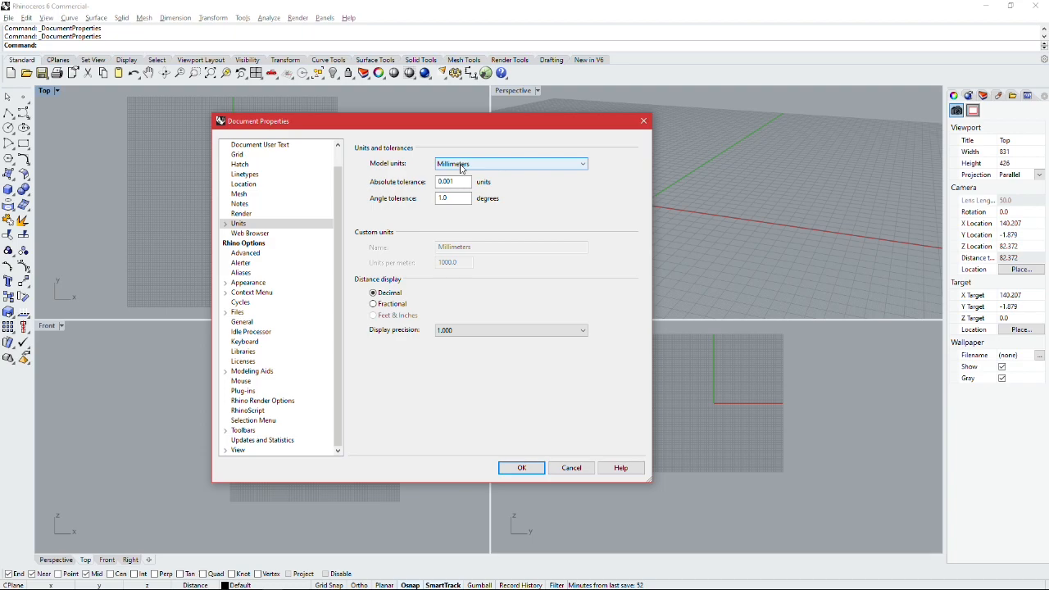
{"action": "left_click", "coordinate": [461, 166]}
{"action": "left_click", "coordinate": [458, 165]}
{"action": "left_click", "coordinate": [456, 164]}
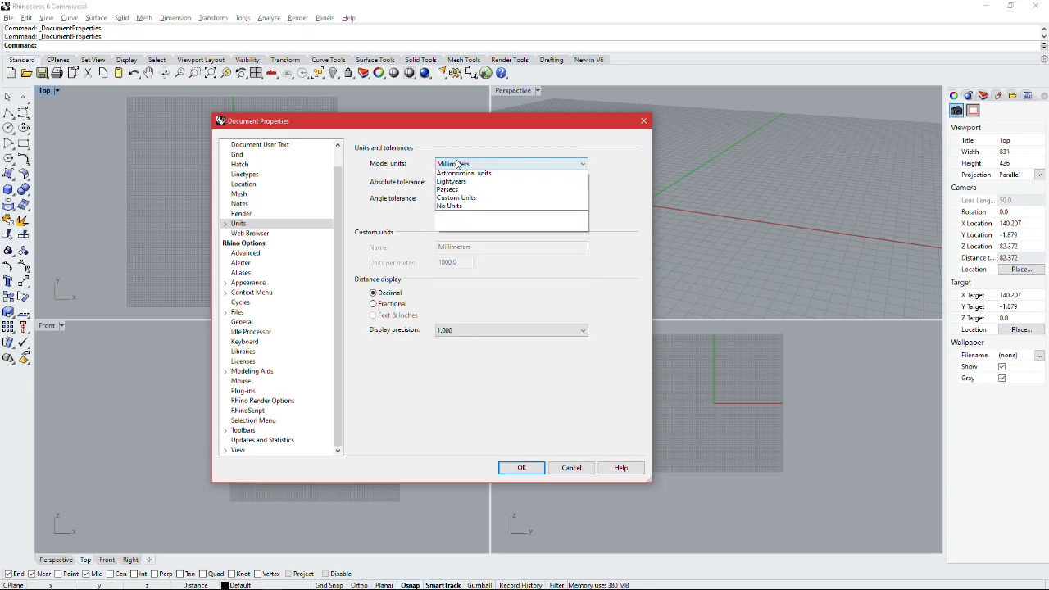
{"action": "left_click", "coordinate": [457, 164]}
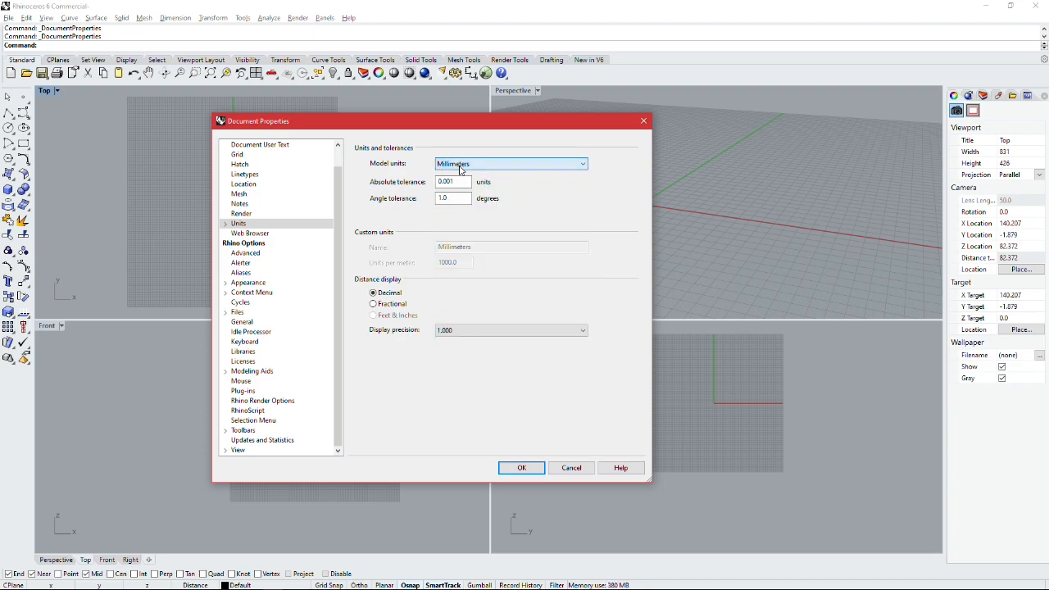
Step: Set the grid line count to 500 for all viewports and accept the document properties
{"action": "left_click", "coordinate": [237, 156]}
{"action": "left_click_drag", "start_coordinate": [357, 125], "coordinate": [381, 126]}
{"action": "left_click", "coordinate": [488, 206]}
{"action": "left_click_drag", "start_coordinate": [495, 205], "coordinate": [481, 208]}
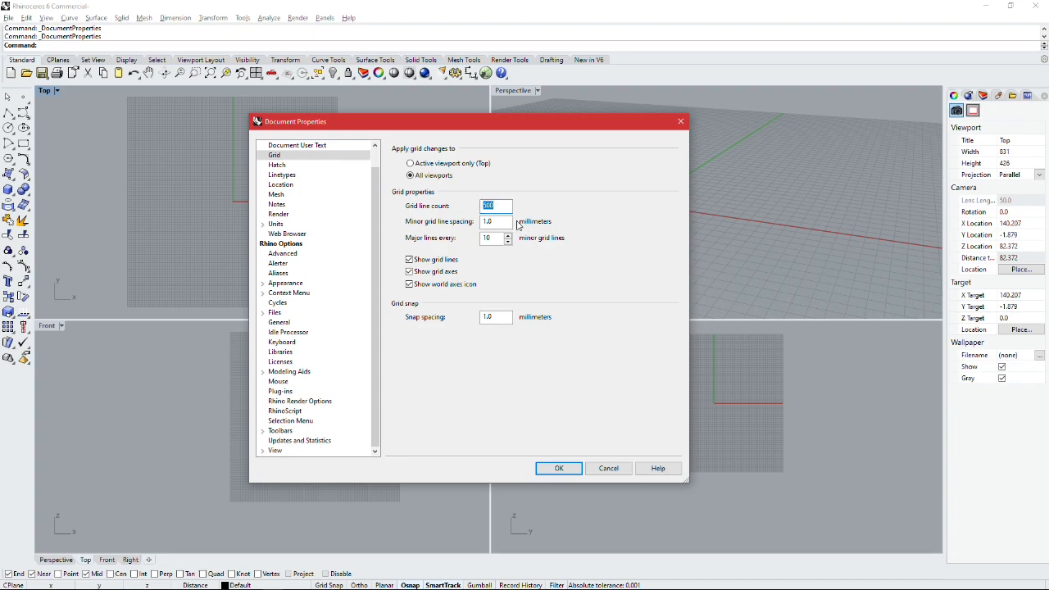
{"action": "left_click", "coordinate": [501, 205]}
{"action": "left_click", "coordinate": [563, 471]}
{"action": "right_click_drag", "start_coordinate": [275, 166], "coordinate": [299, 164]}
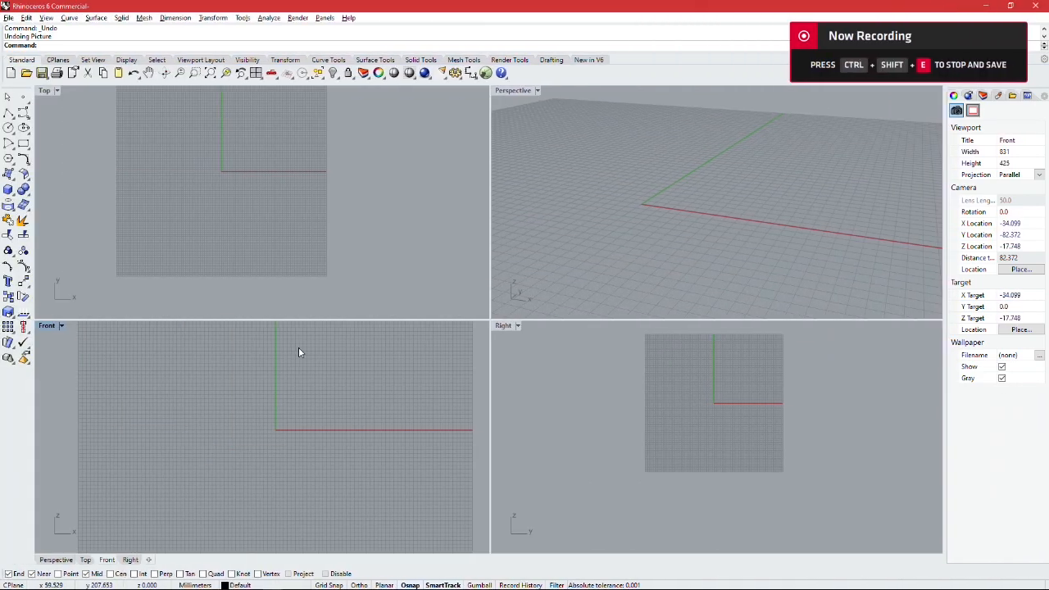
{"action": "right_click_drag", "start_coordinate": [313, 359], "coordinate": [270, 366]}
{"action": "scroll", "coordinate": [243, 396], "scroll_direction": "up", "scroll_amount": 6}
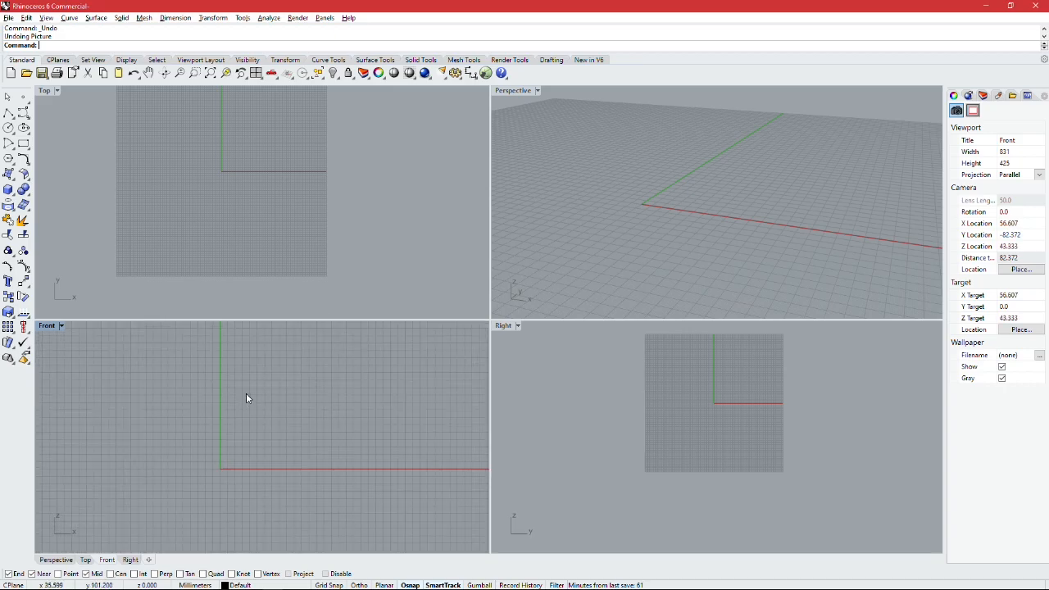
{"action": "scroll", "coordinate": [199, 367], "scroll_direction": "down", "scroll_amount": 2}
{"action": "right_click_drag", "start_coordinate": [240, 351], "coordinate": [230, 368]}
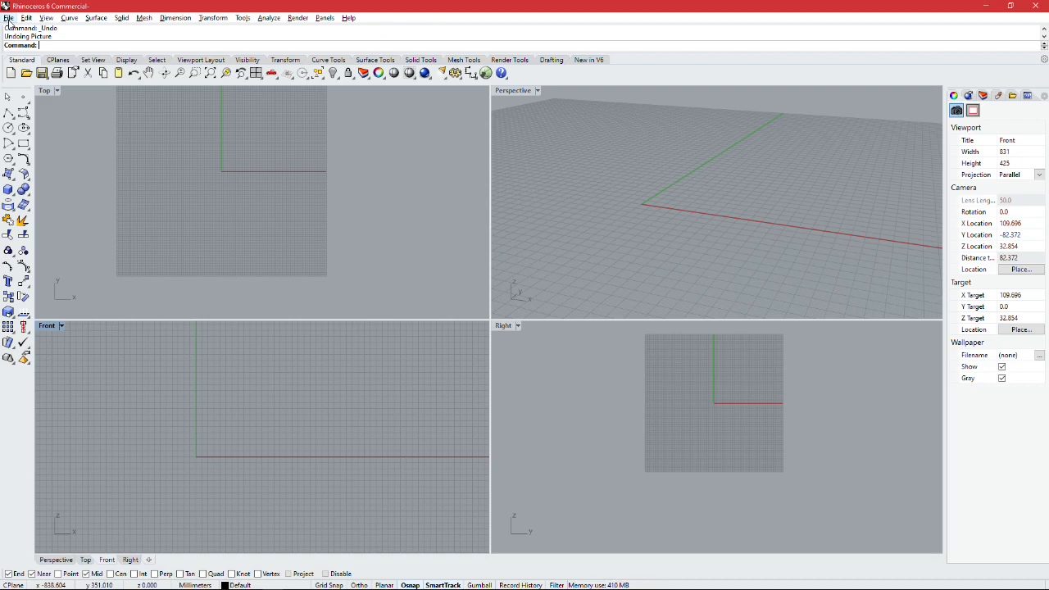
{"action": "right_click_drag", "start_coordinate": [222, 339], "coordinate": [227, 396]}
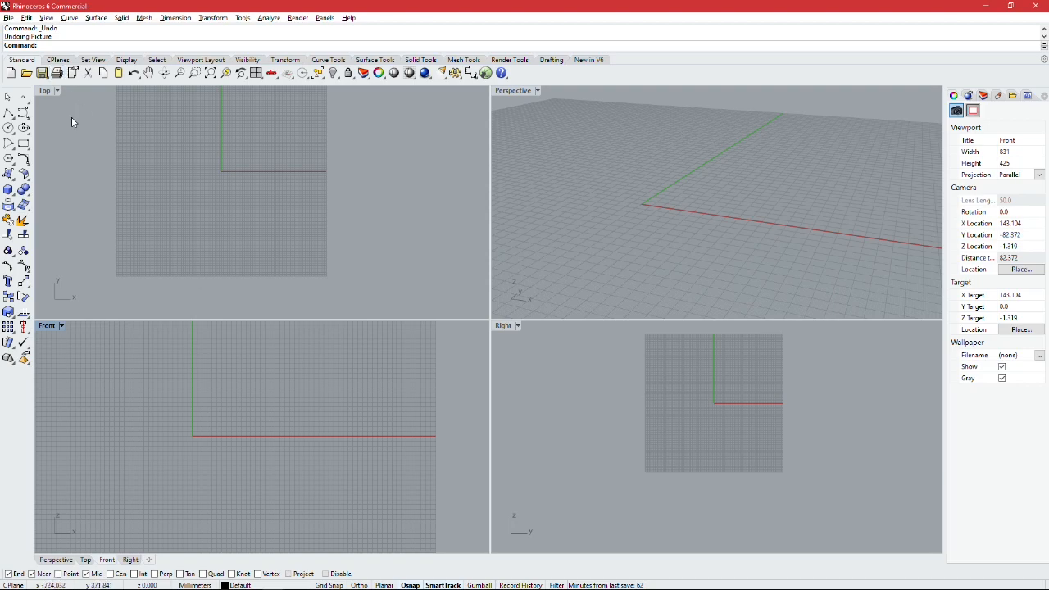
{"action": "right_click_drag", "start_coordinate": [204, 372], "coordinate": [187, 379]}
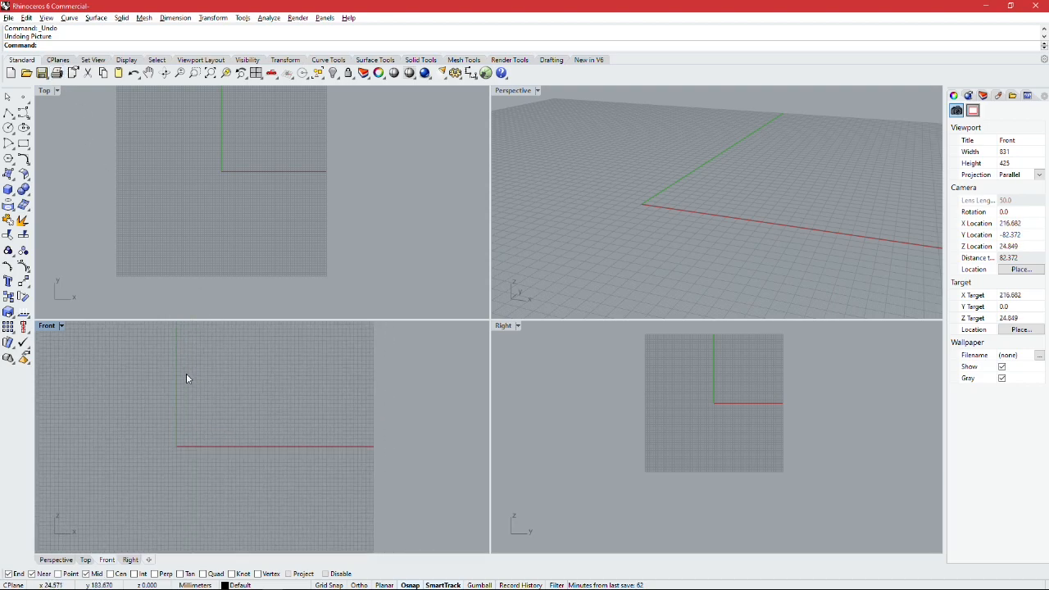
Step: Insert eyewear-83.jpg as a picture plane in the Front view, extending up and to the right from a first corner near the origin
{"action": "left_click", "coordinate": [11, 19]}
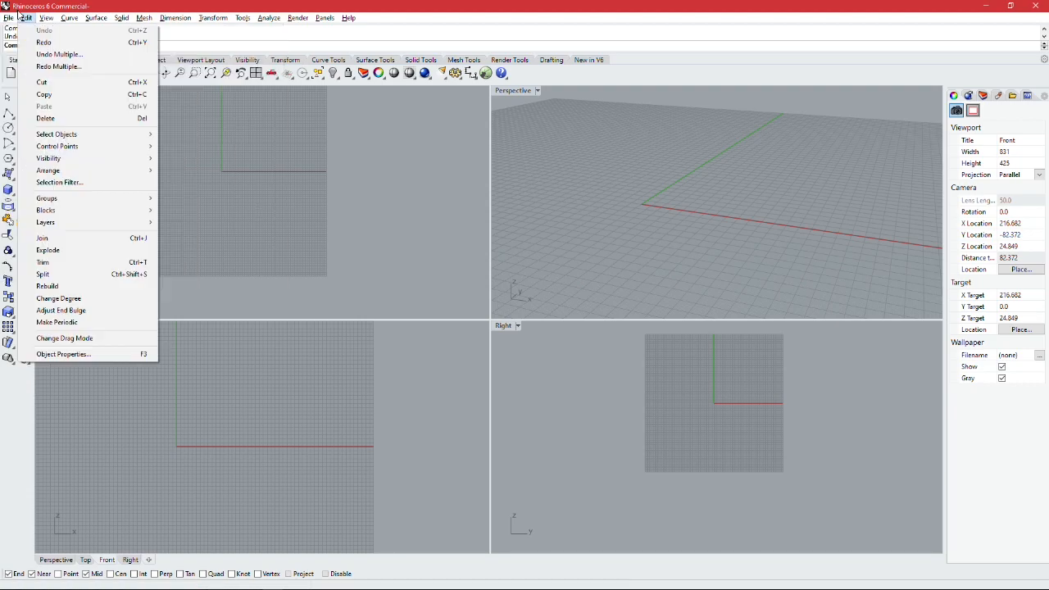
{"action": "left_click", "coordinate": [100, 19]}
{"action": "left_click", "coordinate": [100, 18]}
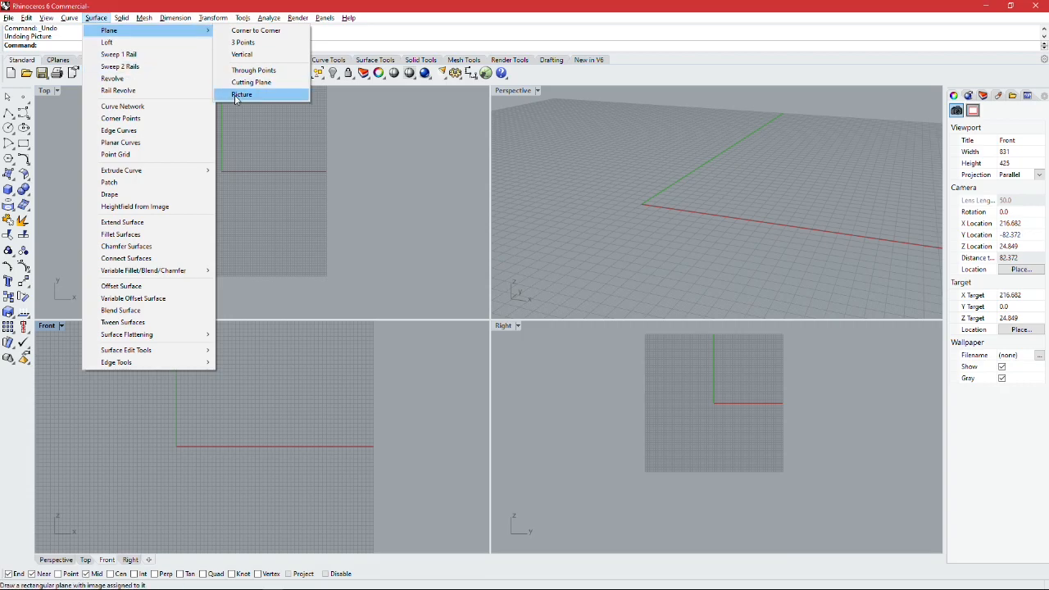
{"action": "left_click", "coordinate": [241, 95]}
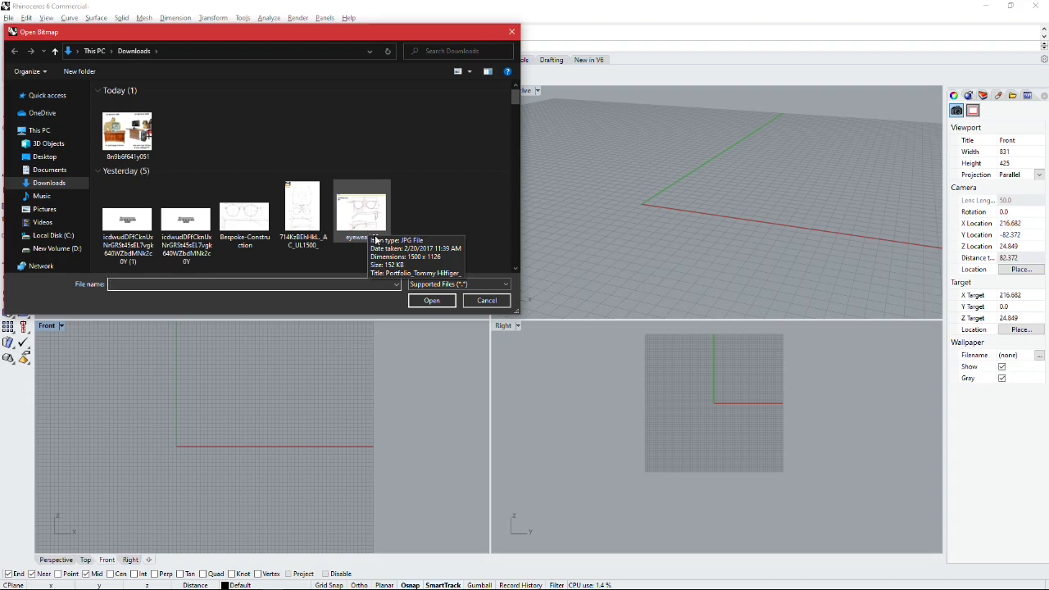
{"action": "double_click", "coordinate": [362, 223]}
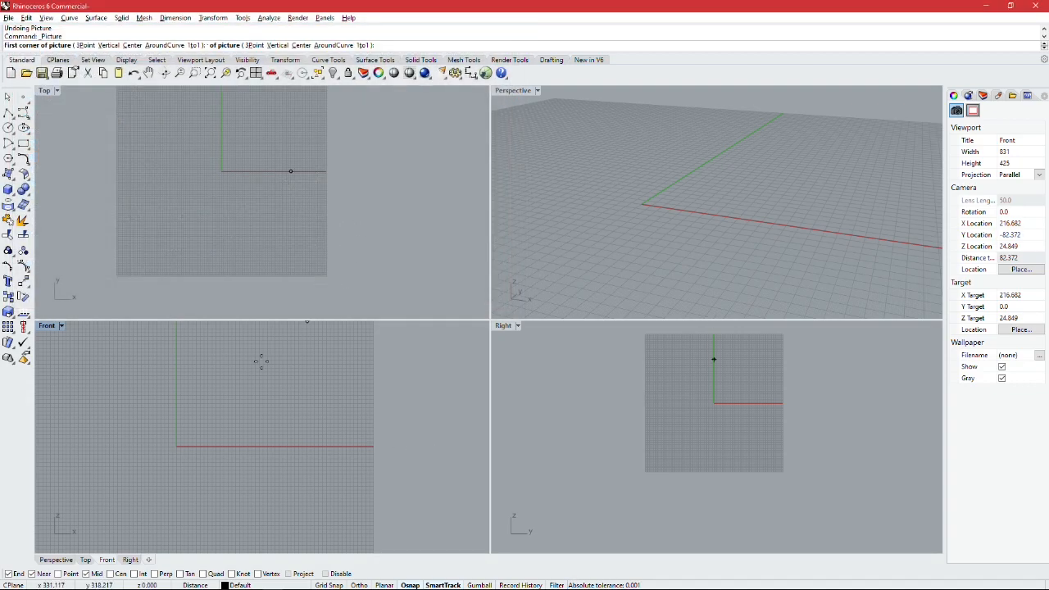
{"action": "scroll", "coordinate": [180, 442], "scroll_direction": "up", "scroll_amount": 3}
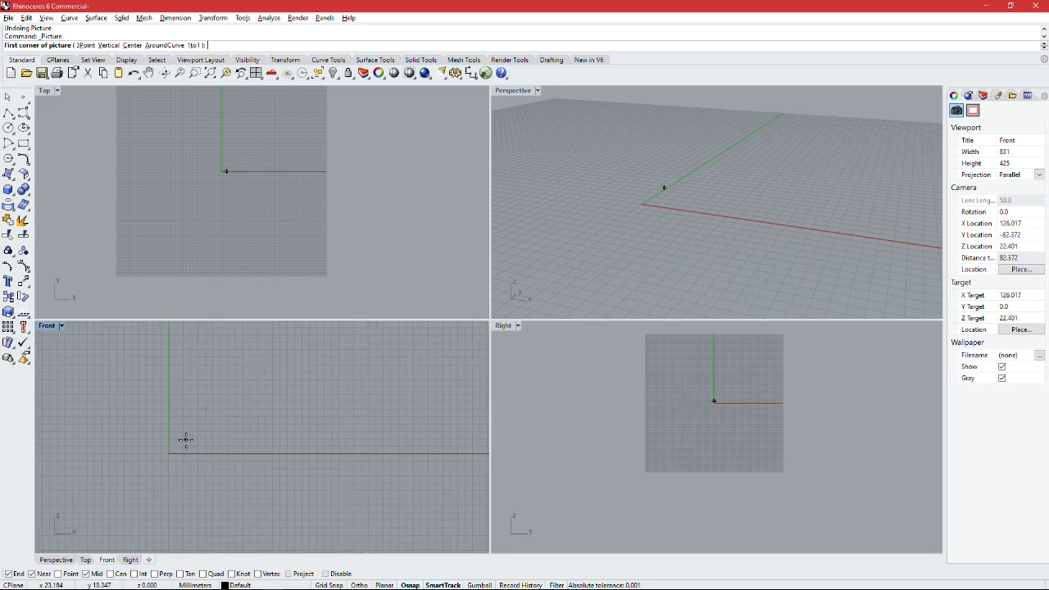
{"action": "left_click", "coordinate": [176, 447]}
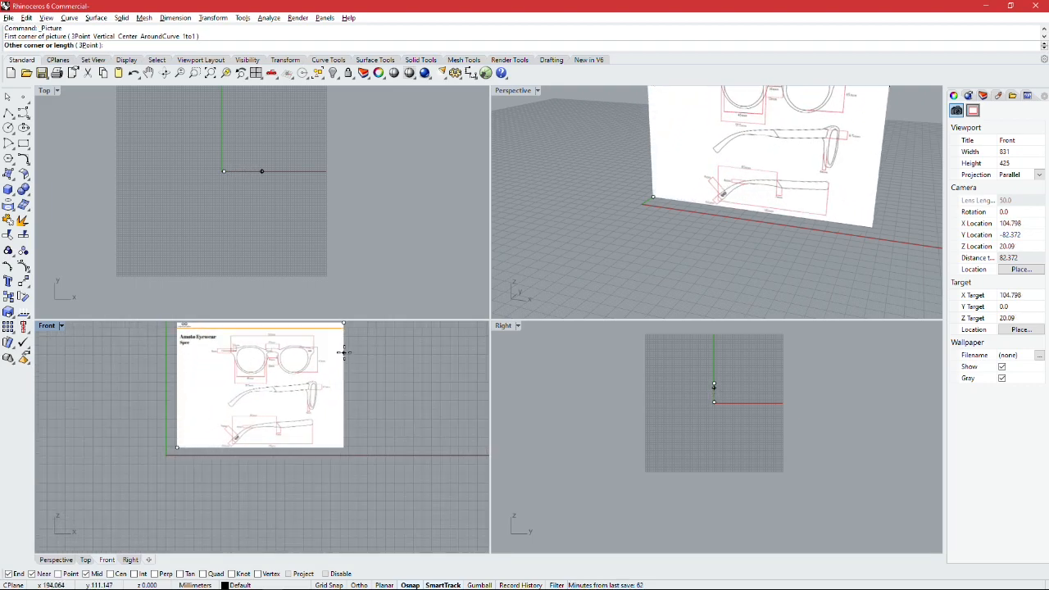
{"action": "right_click_drag", "start_coordinate": [344, 354], "coordinate": [334, 397]}
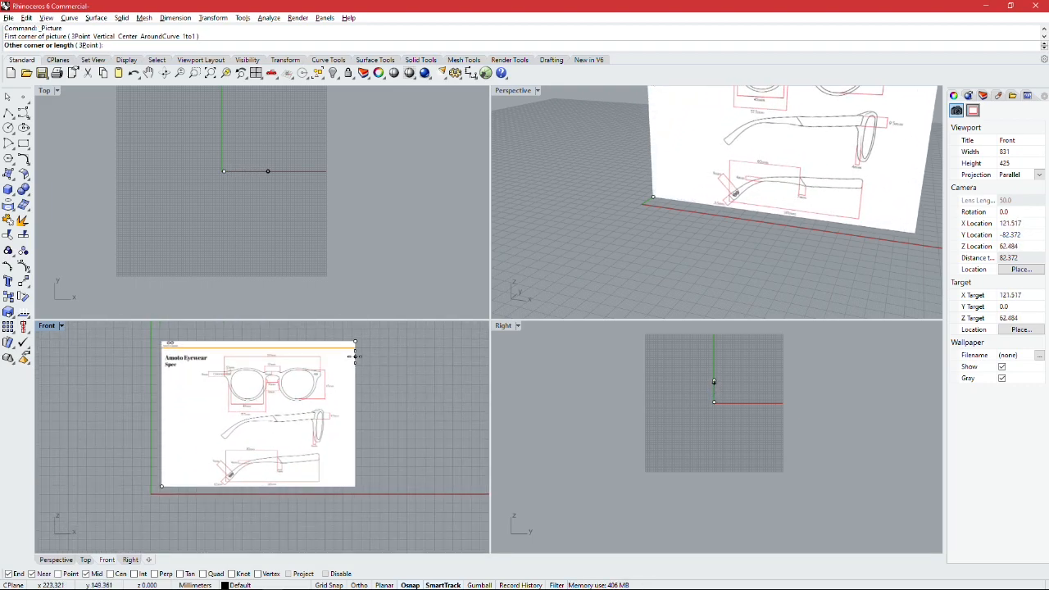
{"action": "left_click", "coordinate": [368, 347]}
Step: Examine the placed eyewear drawing in the Front view, including the width dimensions beneath the first lens
{"action": "mouse_move", "coordinate": [379, 365]}
{"action": "right_mouse_down"}
{"action": "mouse_move", "coordinate": [389, 363]}
{"action": "mouse_move", "coordinate": [364, 372]}
{"action": "right_mouse_up"}
{"action": "scroll", "coordinate": [389, 363], "scroll_direction": "down", "scroll_amount": 2}
{"action": "scroll", "coordinate": [338, 369], "scroll_direction": "up", "scroll_amount": 4}
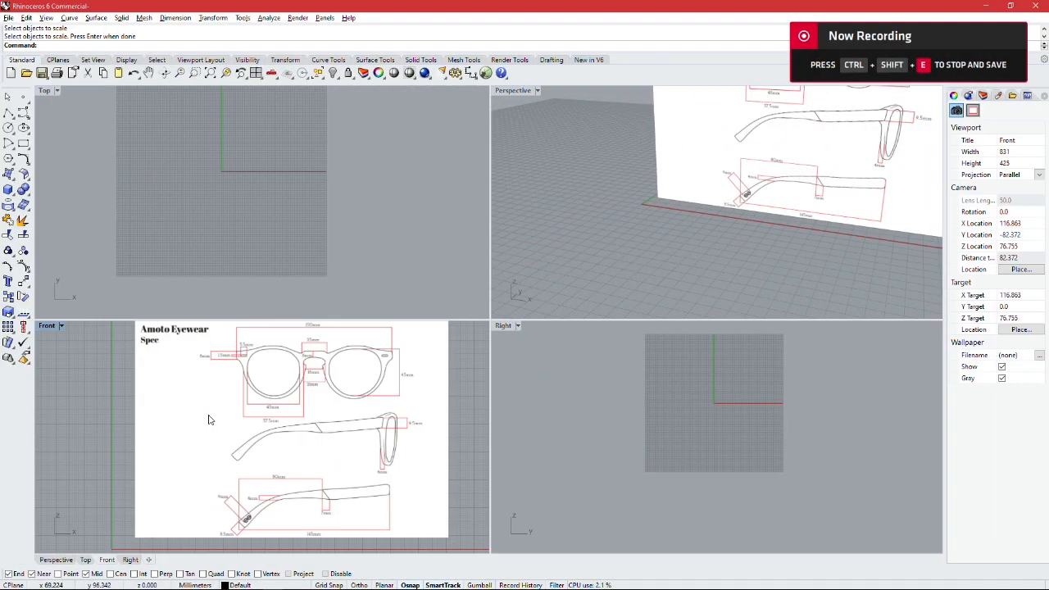
{"action": "scroll", "coordinate": [237, 402], "scroll_direction": "up", "scroll_amount": 1}
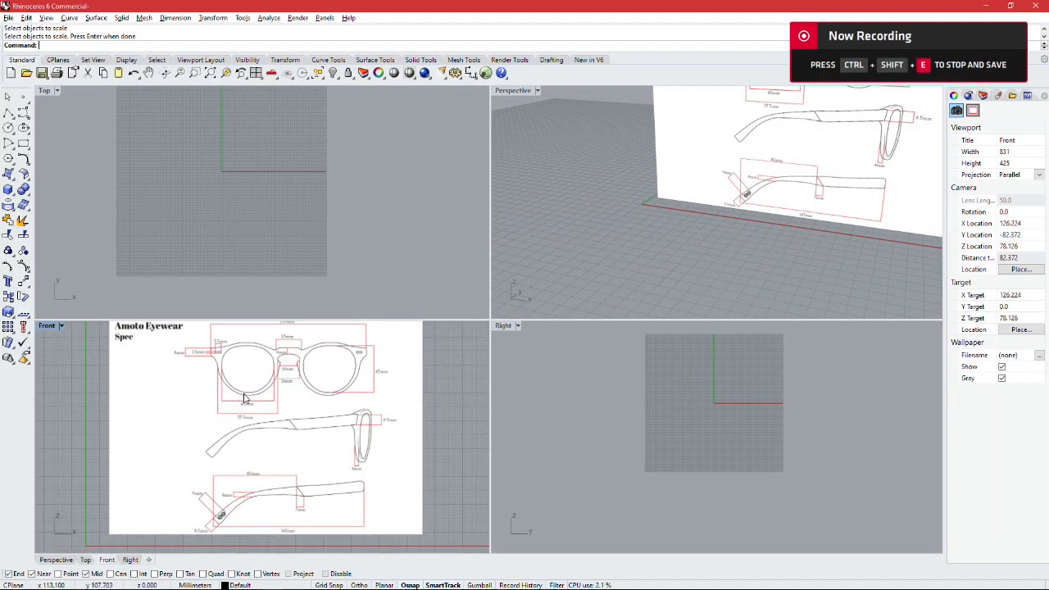
{"action": "right_click_drag", "start_coordinate": [247, 460], "coordinate": [230, 443]}
{"action": "right_click_drag", "start_coordinate": [241, 349], "coordinate": [229, 374]}
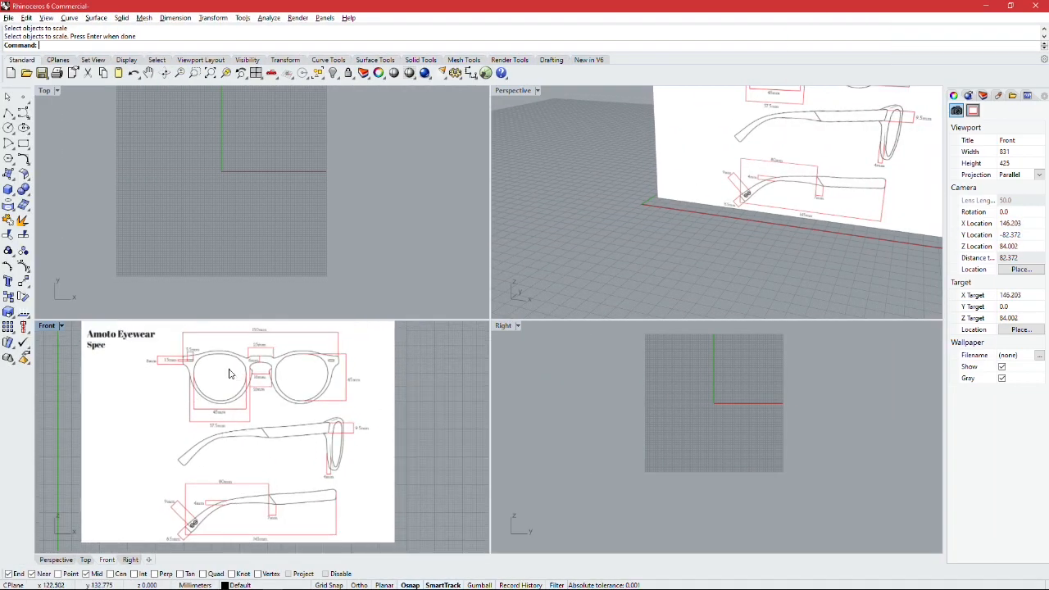
{"action": "scroll", "coordinate": [221, 401], "scroll_direction": "up", "scroll_amount": 6}
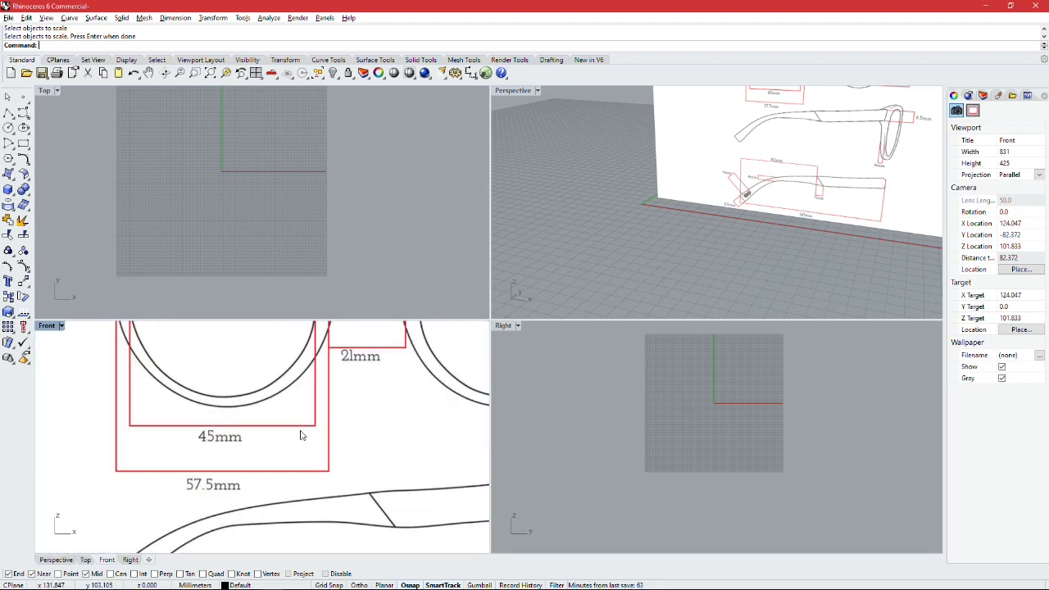
{"action": "scroll", "coordinate": [252, 427], "scroll_direction": "down", "scroll_amount": 7}
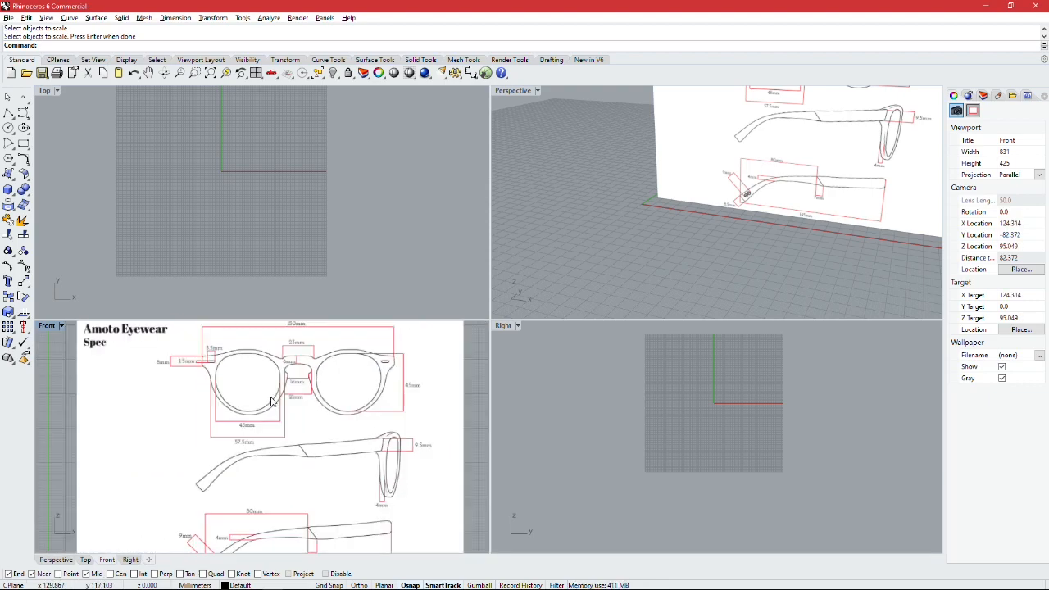
Step: Scale the eyewear picture in 2D, using the ends of the 45mm dimension line under the first lens as references and 45 as the target length
{"action": "left_click", "coordinate": [255, 384]}
{"action": "mouse_move", "coordinate": [255, 384]}
{"action": "left_mouse_down"}
{"action": "mouse_move", "coordinate": [248, 372]}
{"action": "mouse_move", "coordinate": [245, 381]}
{"action": "left_mouse_up"}
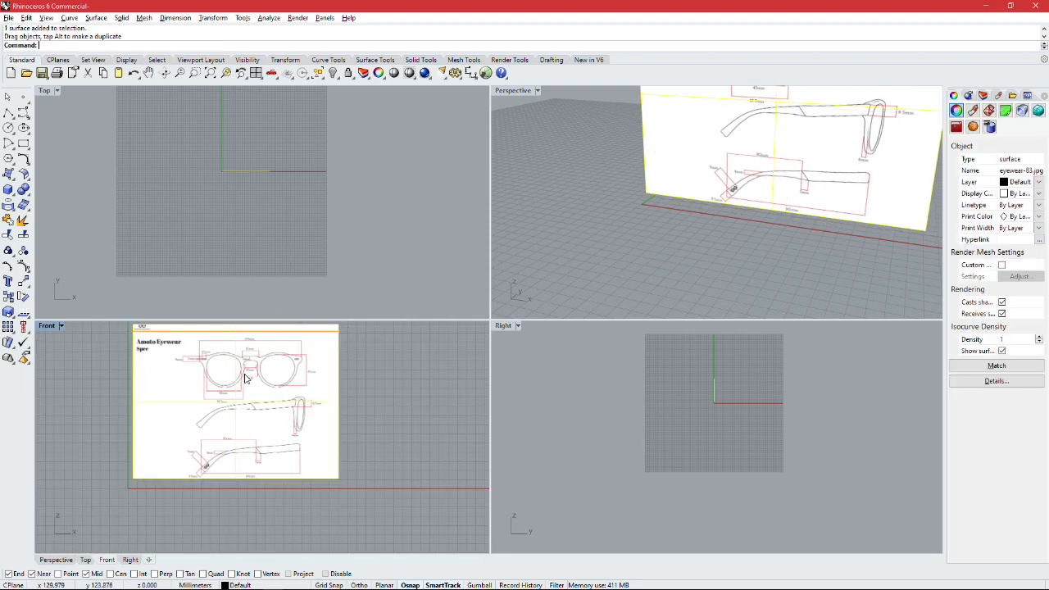
{"action": "left_click", "coordinate": [16, 316]}
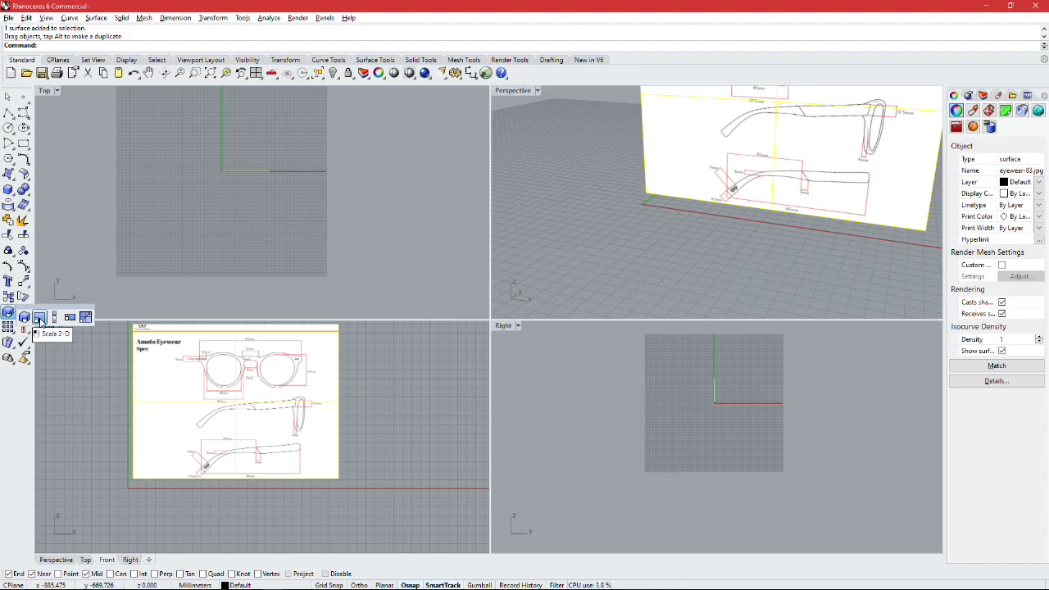
{"action": "left_click", "coordinate": [40, 321]}
{"action": "scroll", "coordinate": [232, 376], "scroll_direction": "up", "scroll_amount": 8}
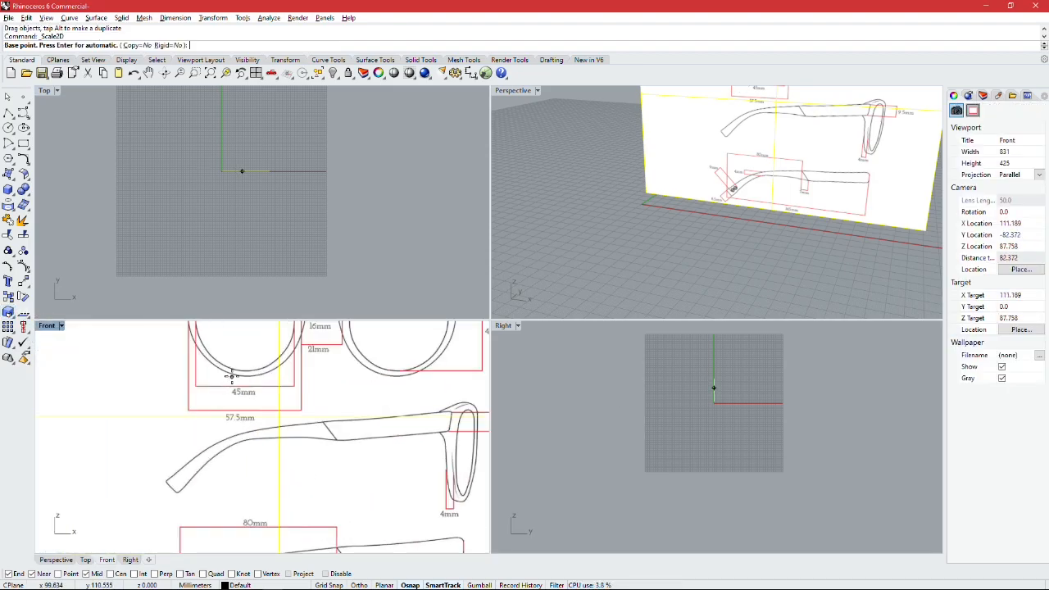
{"action": "scroll", "coordinate": [231, 378], "scroll_direction": "up", "scroll_amount": 8}
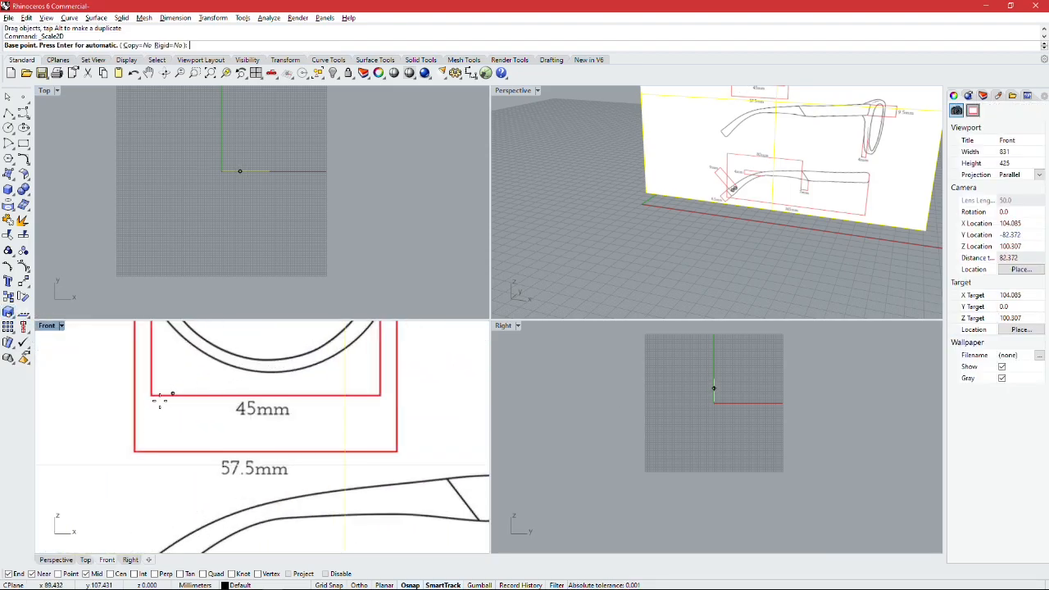
{"action": "scroll", "coordinate": [271, 391], "scroll_direction": "down", "scroll_amount": 6}
{"action": "scroll", "coordinate": [271, 364], "scroll_direction": "up", "scroll_amount": 6}
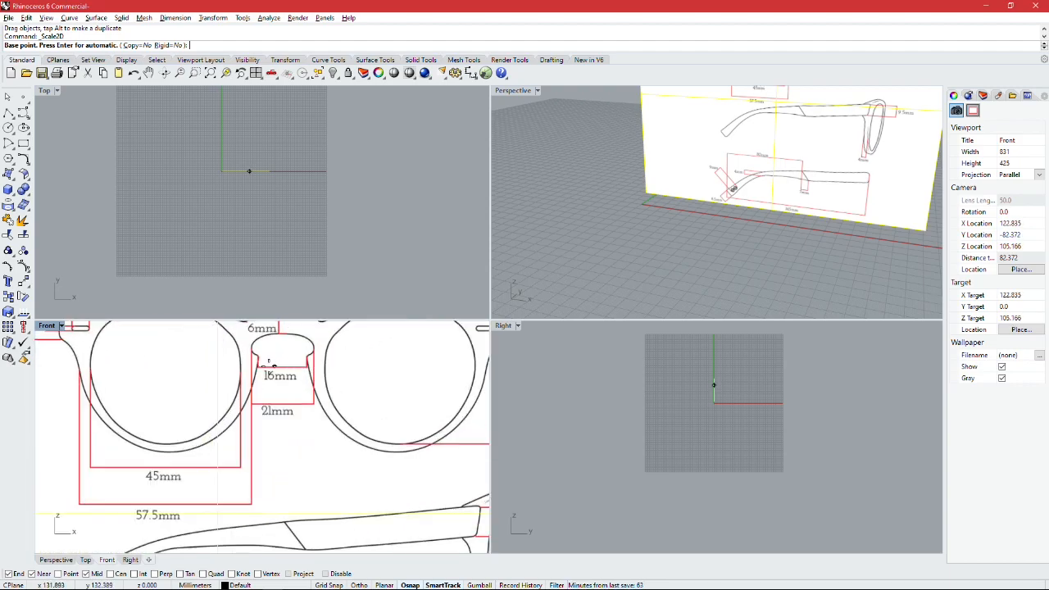
{"action": "scroll", "coordinate": [271, 365], "scroll_direction": "down", "scroll_amount": 2}
{"action": "scroll", "coordinate": [140, 457], "scroll_direction": "up", "scroll_amount": 8}
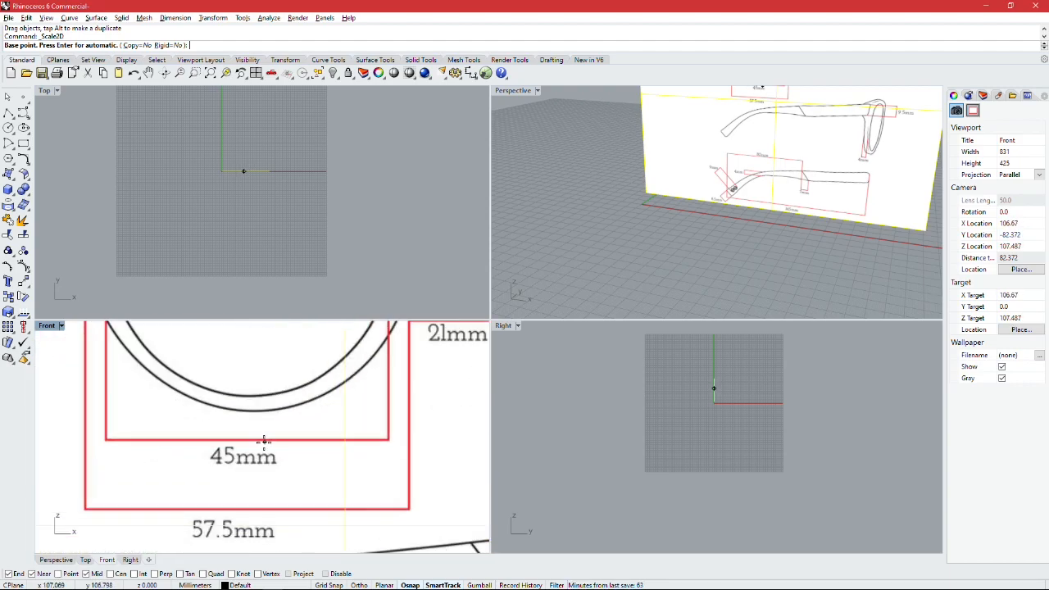
{"action": "scroll", "coordinate": [264, 441], "scroll_direction": "up", "scroll_amount": 4}
{"action": "scroll", "coordinate": [264, 441], "scroll_direction": "down", "scroll_amount": 3}
{"action": "scroll", "coordinate": [89, 440], "scroll_direction": "up", "scroll_amount": 2}
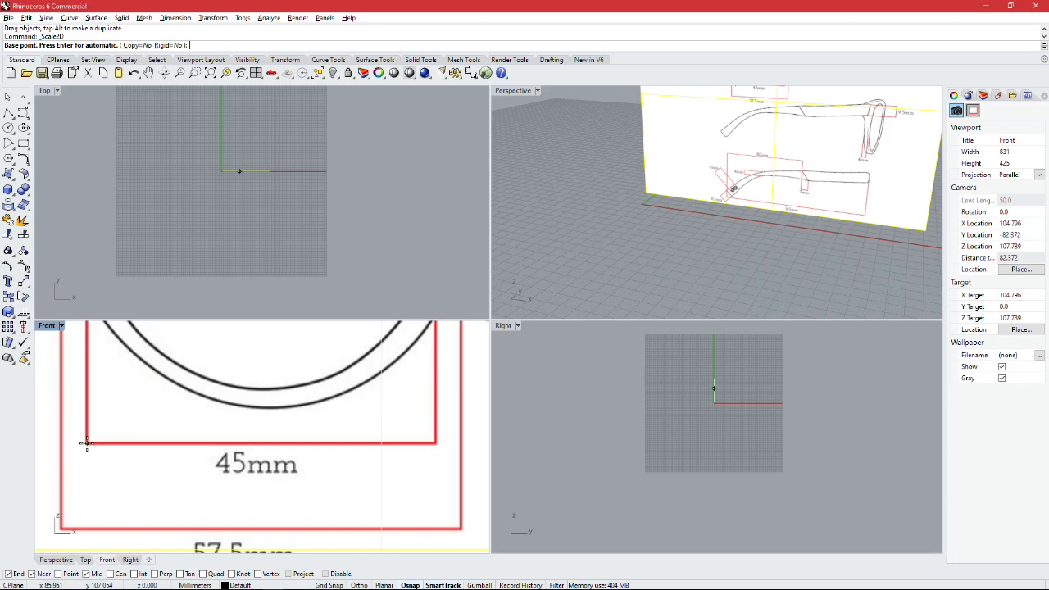
{"action": "left_click", "coordinate": [87, 443]}
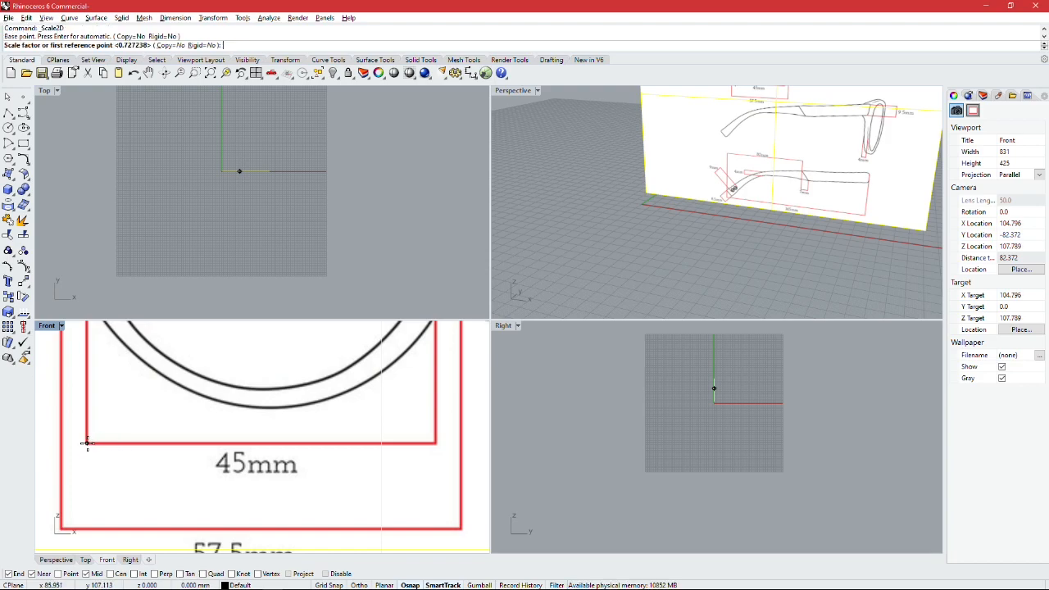
{"action": "key", "text": "shift"}
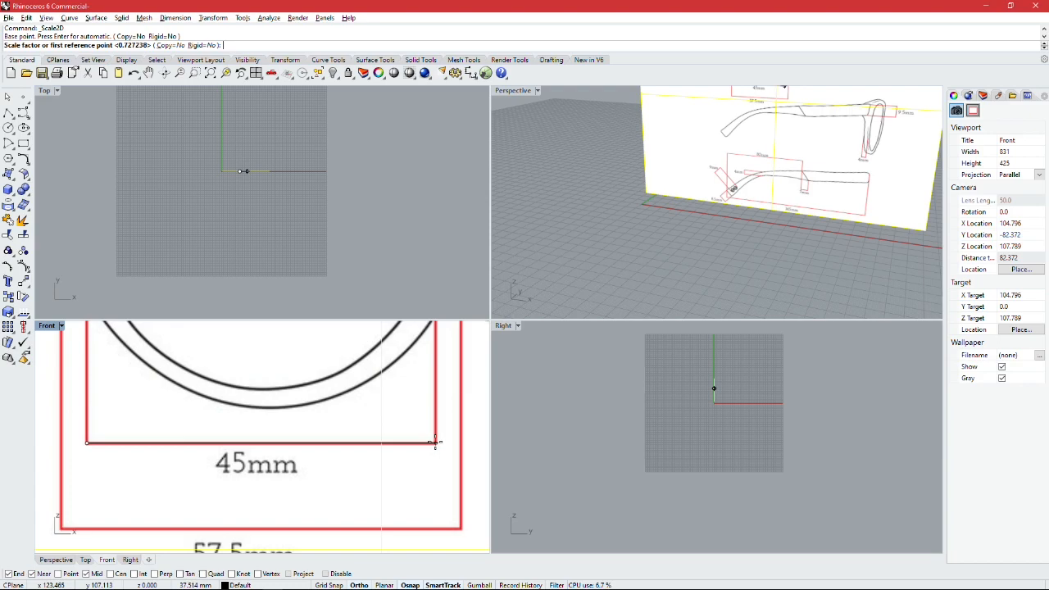
{"action": "left_click", "coordinate": [435, 443]}
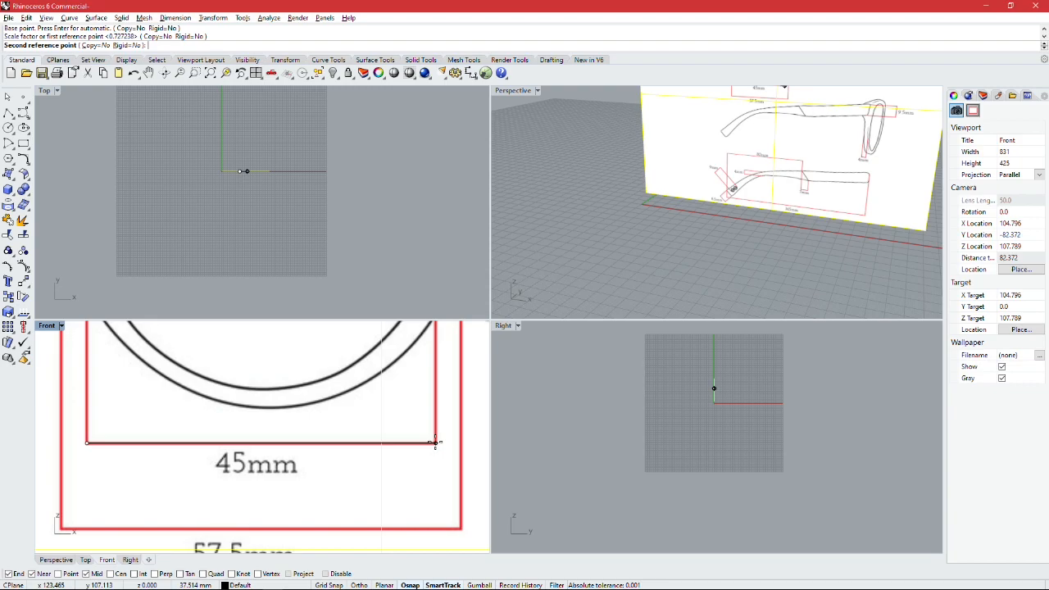
{"action": "type", "text": "45"}
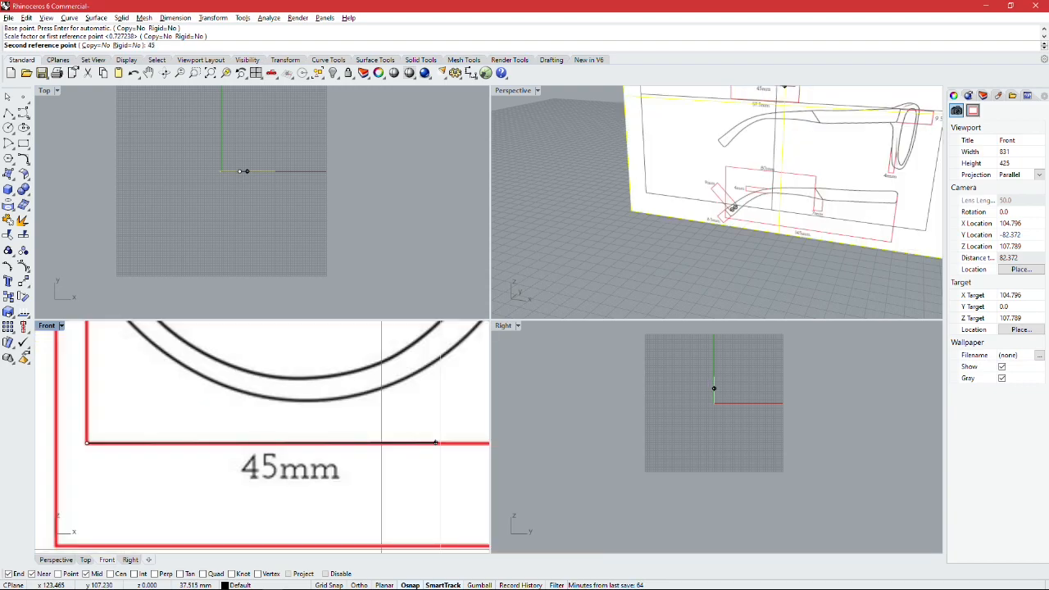
{"action": "key", "text": "Return"}
Step: Move the scaled picture up and to the right in the Front view, aligning its lower corner near the origin
{"action": "scroll", "coordinate": [436, 447], "scroll_direction": "down", "scroll_amount": 8}
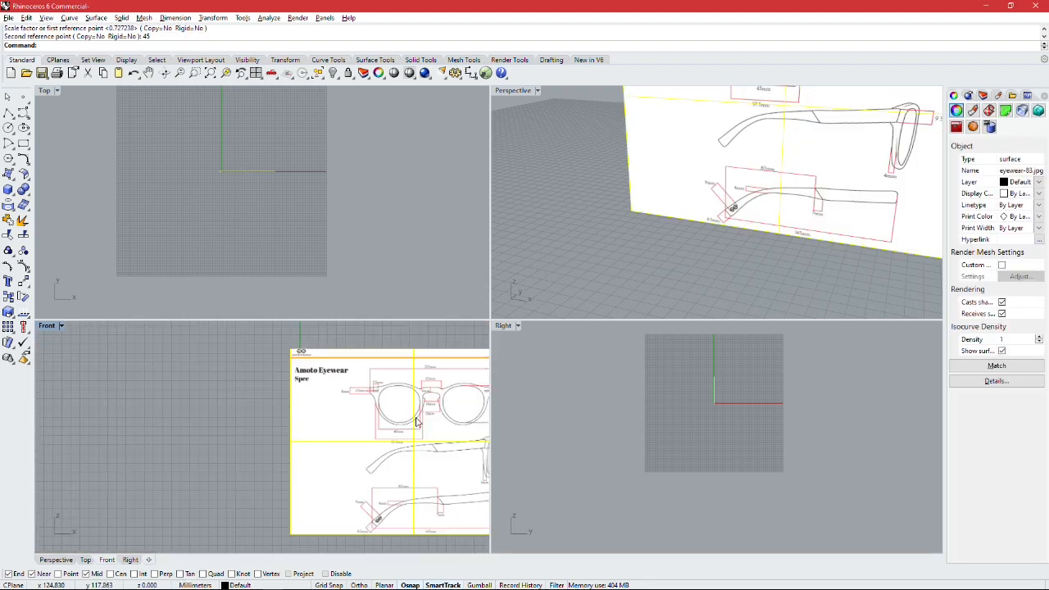
{"action": "scroll", "coordinate": [427, 360], "scroll_direction": "up", "scroll_amount": 6}
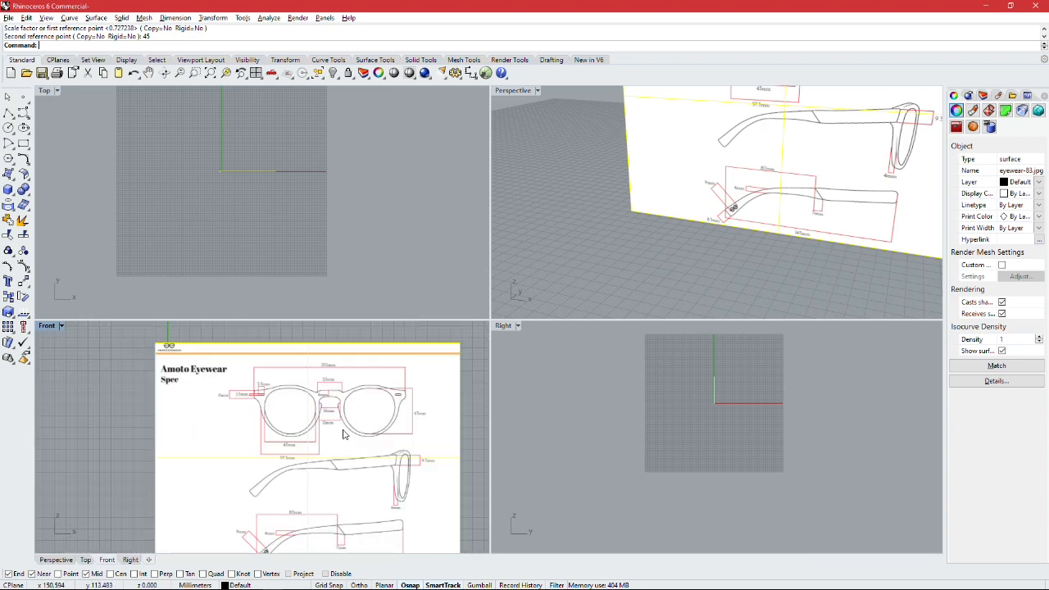
{"action": "left_click", "coordinate": [364, 414]}
{"action": "scroll", "coordinate": [344, 410], "scroll_direction": "up", "scroll_amount": 5}
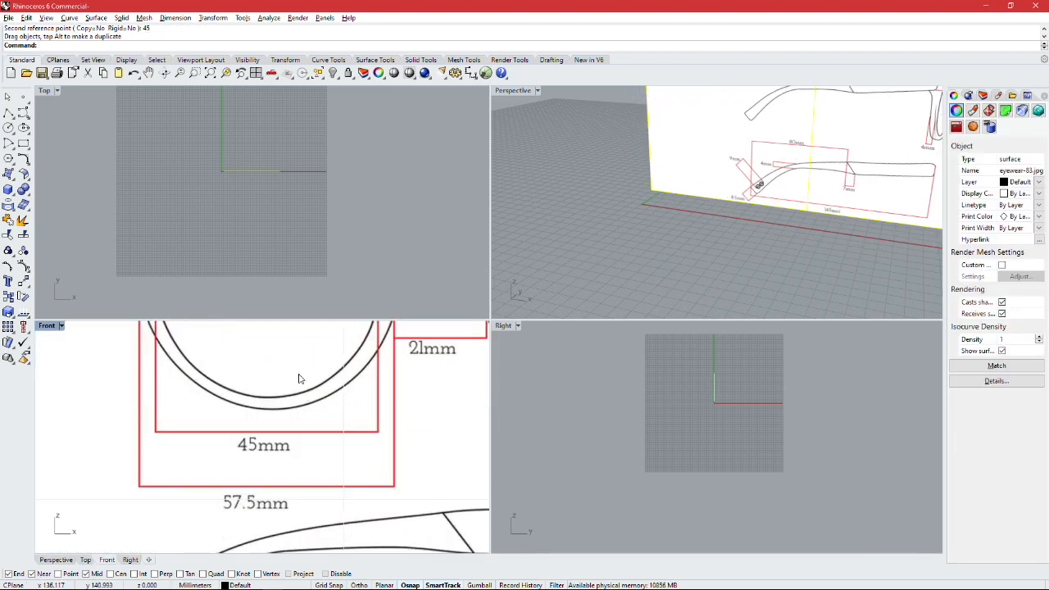
Step: Check the picture's scale by running a trial polyline along the 45mm dimension line under the first lens
{"action": "left_click", "coordinate": [8, 112]}
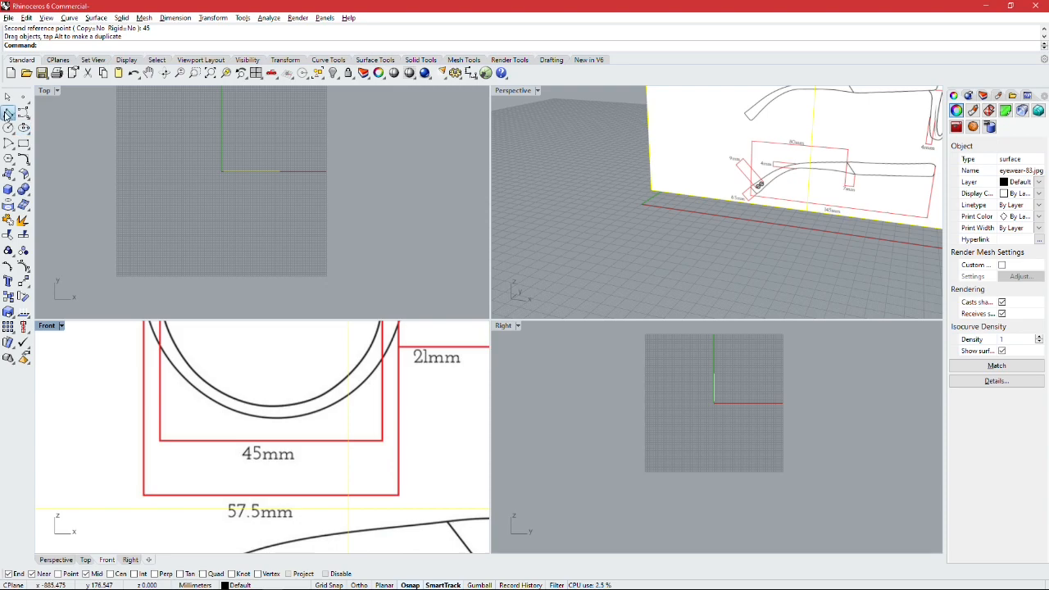
{"action": "left_click", "coordinate": [160, 440]}
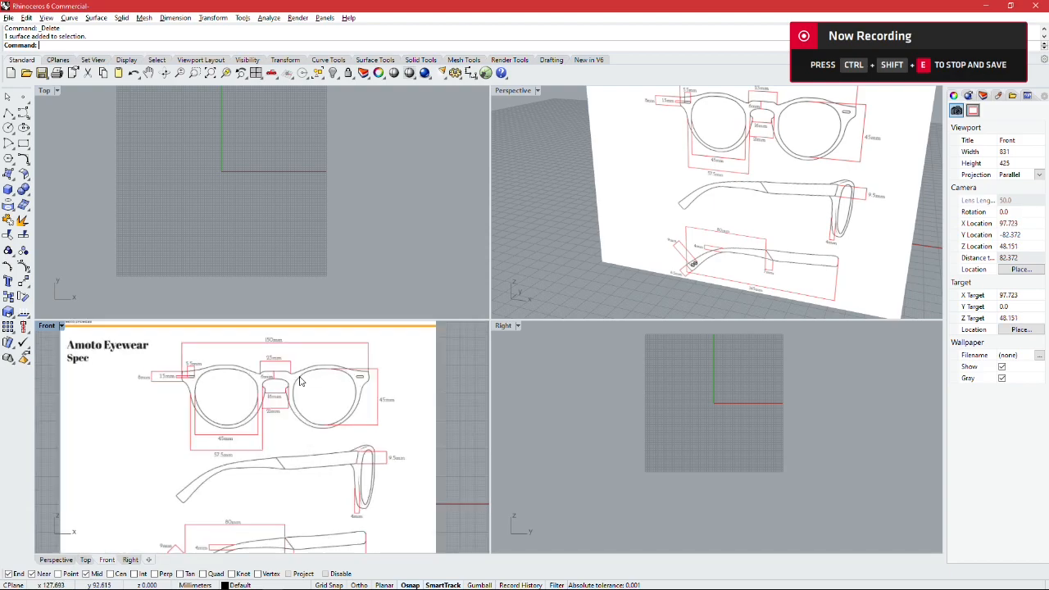
{"action": "scroll", "coordinate": [299, 381], "scroll_direction": "down", "scroll_amount": 1}
{"action": "scroll", "coordinate": [305, 377], "scroll_direction": "down", "scroll_amount": 1}
{"action": "scroll", "coordinate": [288, 379], "scroll_direction": "up", "scroll_amount": 3}
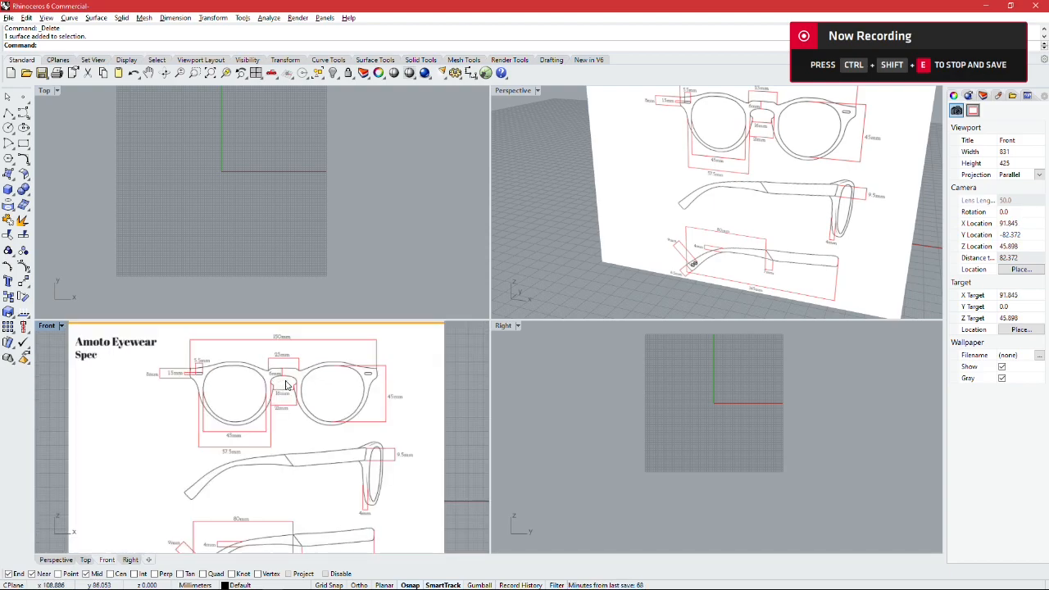
Step: Move the eyewear picture down and to the left in the Front view so it extends past both axes at the origin
{"action": "scroll", "coordinate": [286, 379], "scroll_direction": "down", "scroll_amount": 1}
{"action": "scroll", "coordinate": [285, 378], "scroll_direction": "down", "scroll_amount": 1}
{"action": "scroll", "coordinate": [285, 379], "scroll_direction": "up", "scroll_amount": 2}
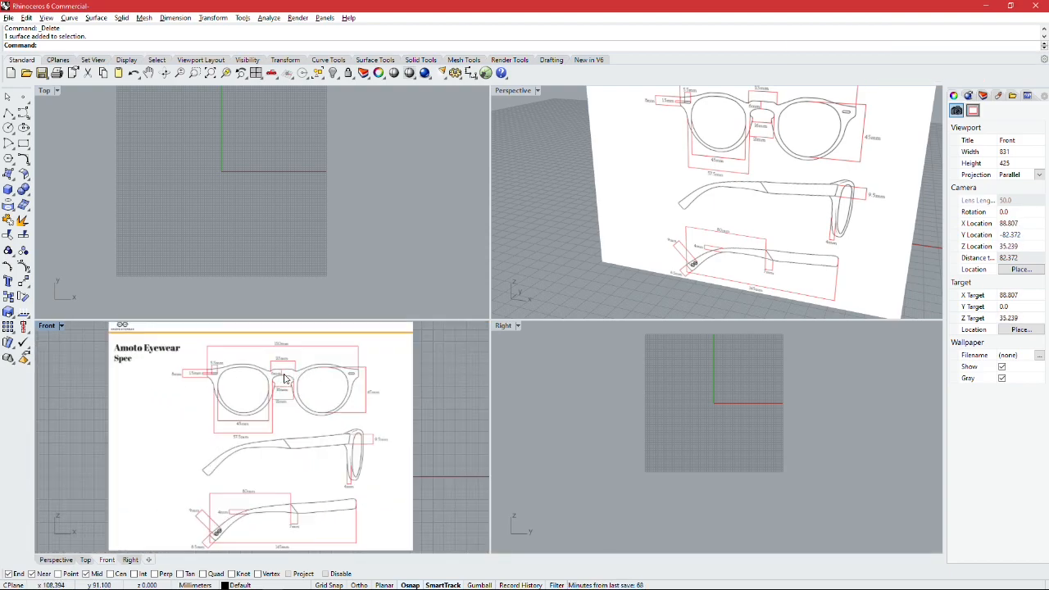
{"action": "left_click", "coordinate": [285, 377]}
{"action": "scroll", "coordinate": [286, 377], "scroll_direction": "down", "scroll_amount": 1}
{"action": "left_click_drag", "start_coordinate": [283, 371], "coordinate": [212, 413]}
{"action": "scroll", "coordinate": [213, 414], "scroll_direction": "up", "scroll_amount": 3}
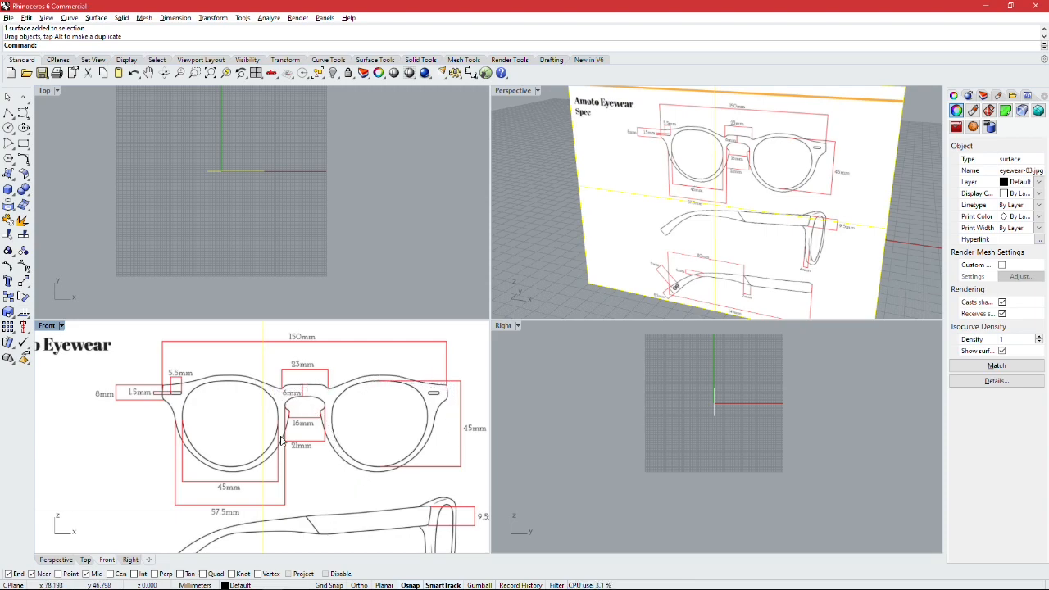
{"action": "scroll", "coordinate": [322, 390], "scroll_direction": "down", "scroll_amount": 3}
{"action": "scroll", "coordinate": [311, 392], "scroll_direction": "up", "scroll_amount": 3}
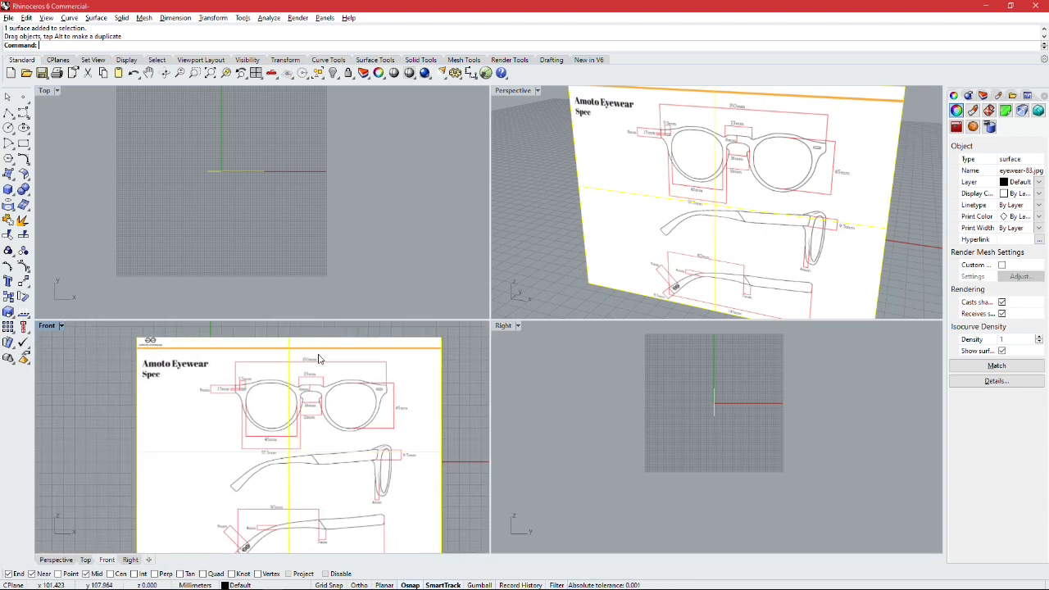
{"action": "scroll", "coordinate": [312, 391], "scroll_direction": "down", "scroll_amount": 2}
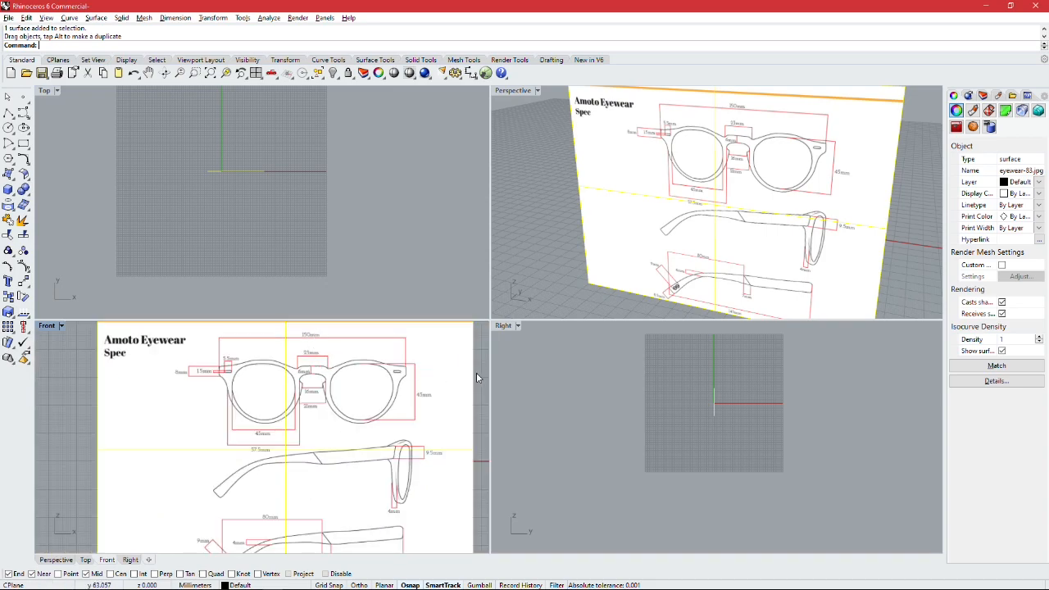
{"action": "right_click_drag", "start_coordinate": [474, 378], "coordinate": [466, 400]}
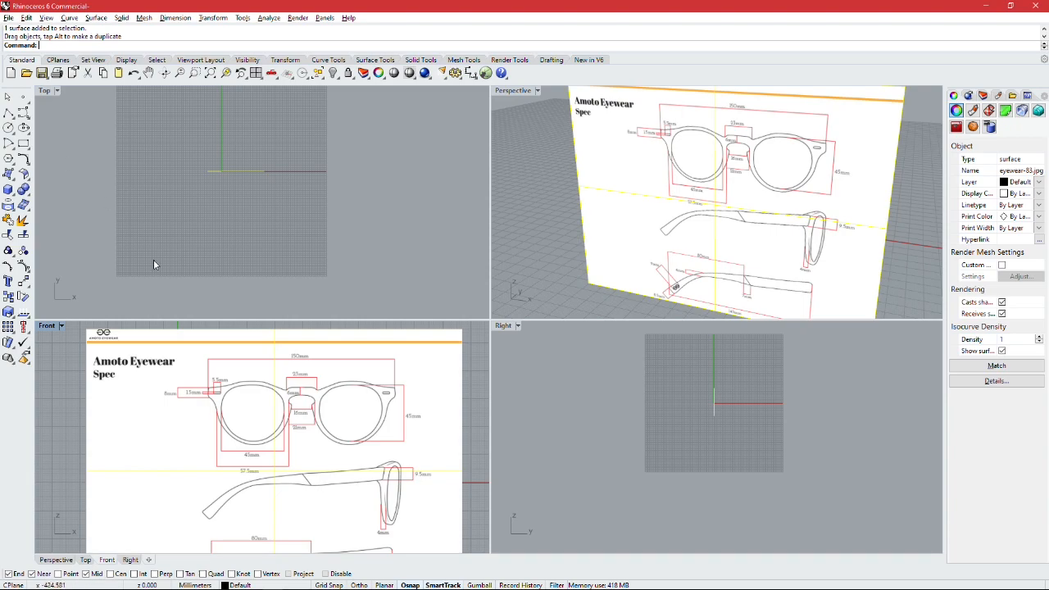
Step: Draw a vertical polyline about 12 mm long through the middle of the nose bridge in the Front view, starting just below the bridge's underside
{"action": "scroll", "coordinate": [297, 399], "scroll_direction": "up", "scroll_amount": 3}
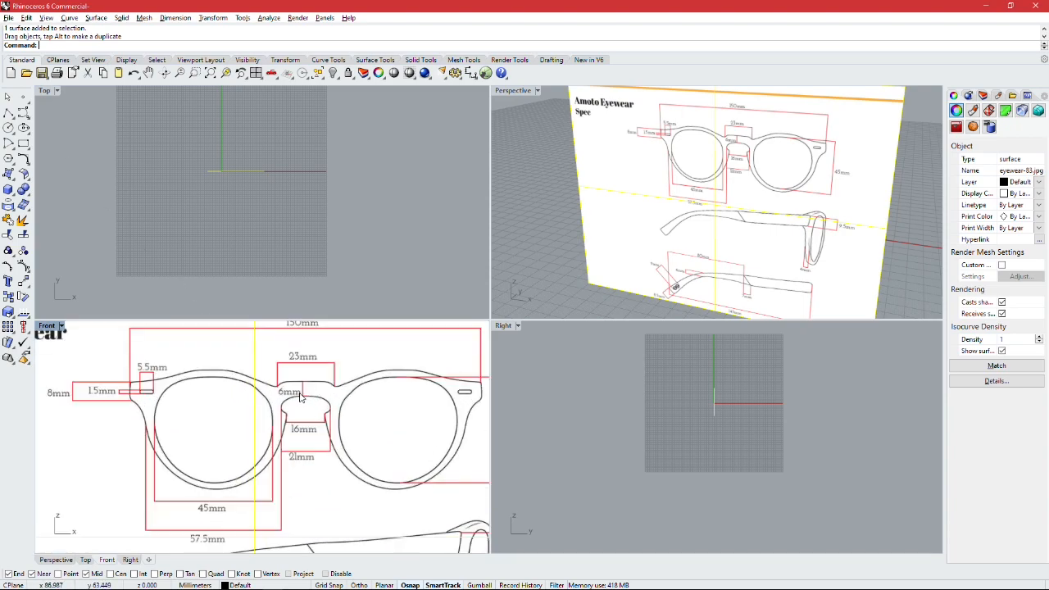
{"action": "left_click", "coordinate": [12, 115]}
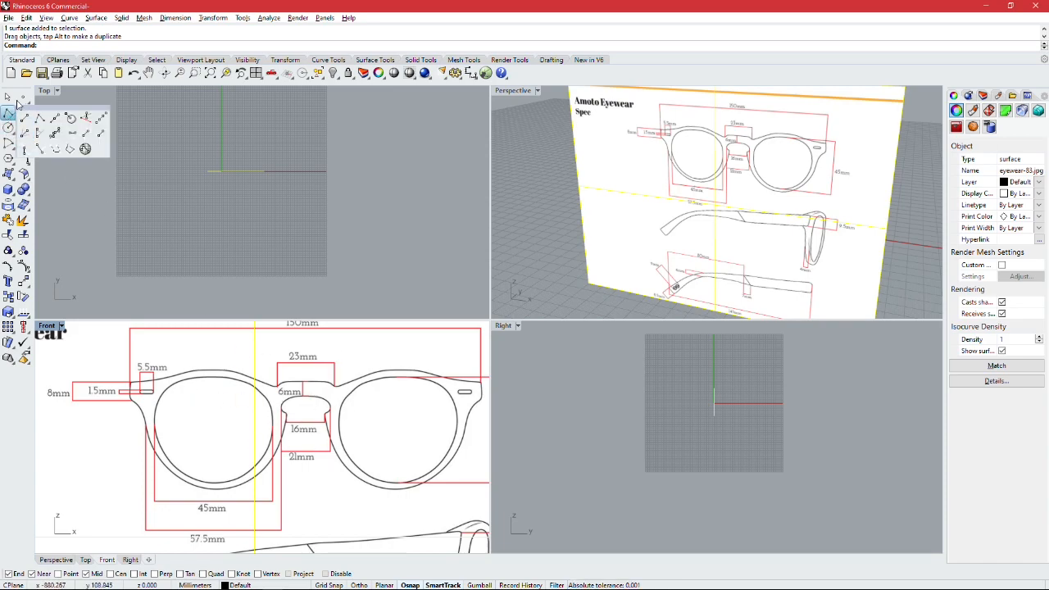
{"action": "left_click", "coordinate": [58, 103]}
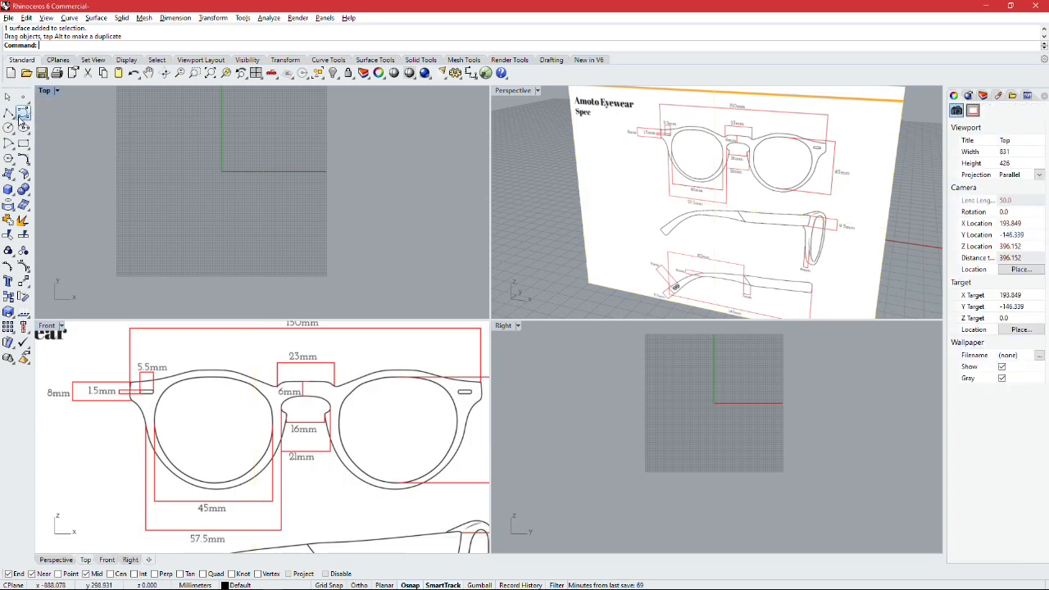
{"action": "left_click", "coordinate": [10, 115]}
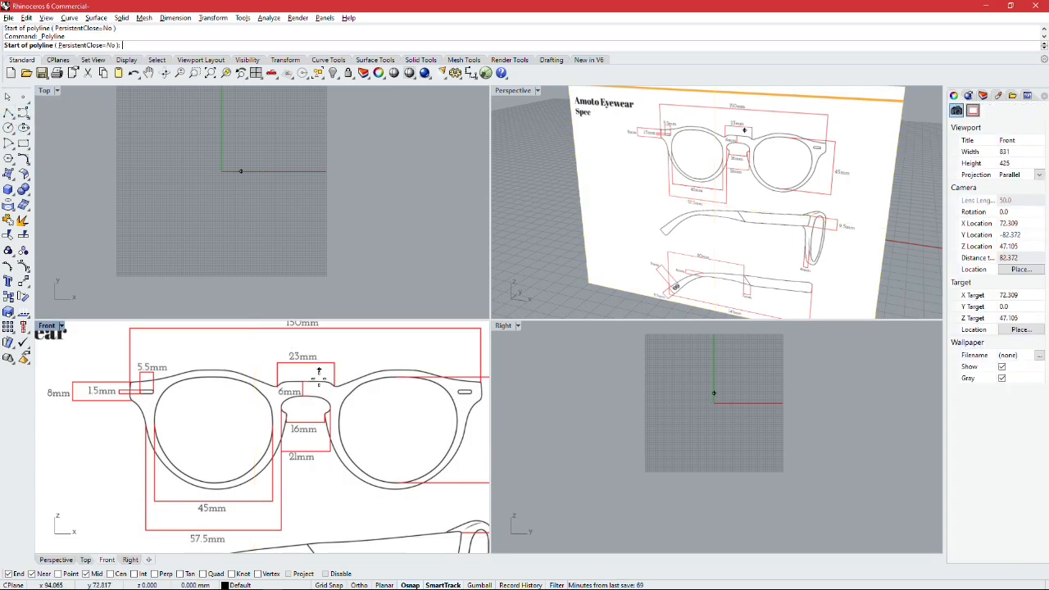
{"action": "scroll", "coordinate": [301, 394], "scroll_direction": "up", "scroll_amount": 5}
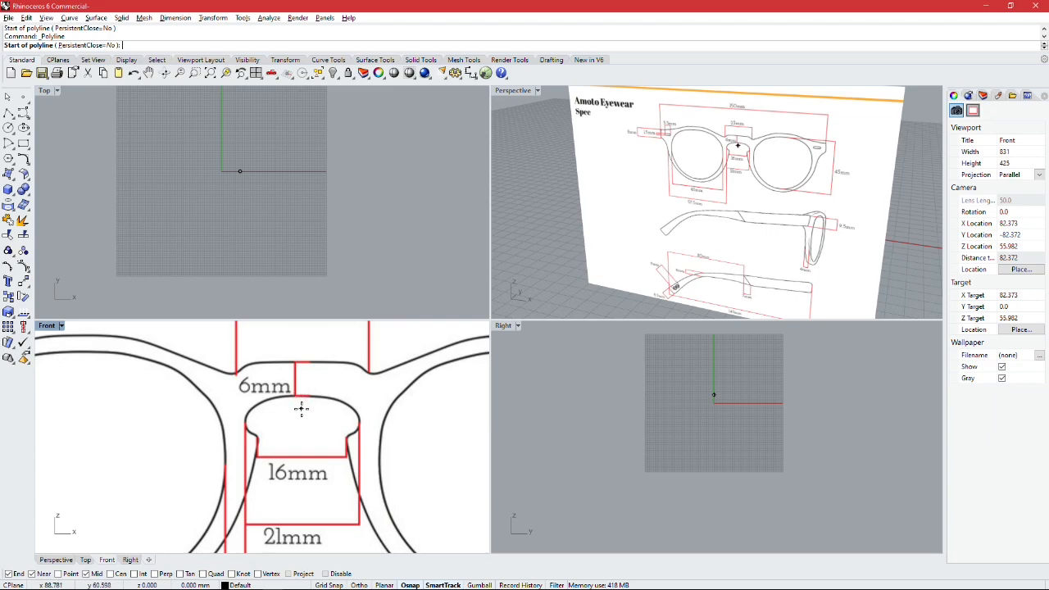
{"action": "left_click", "coordinate": [302, 409]}
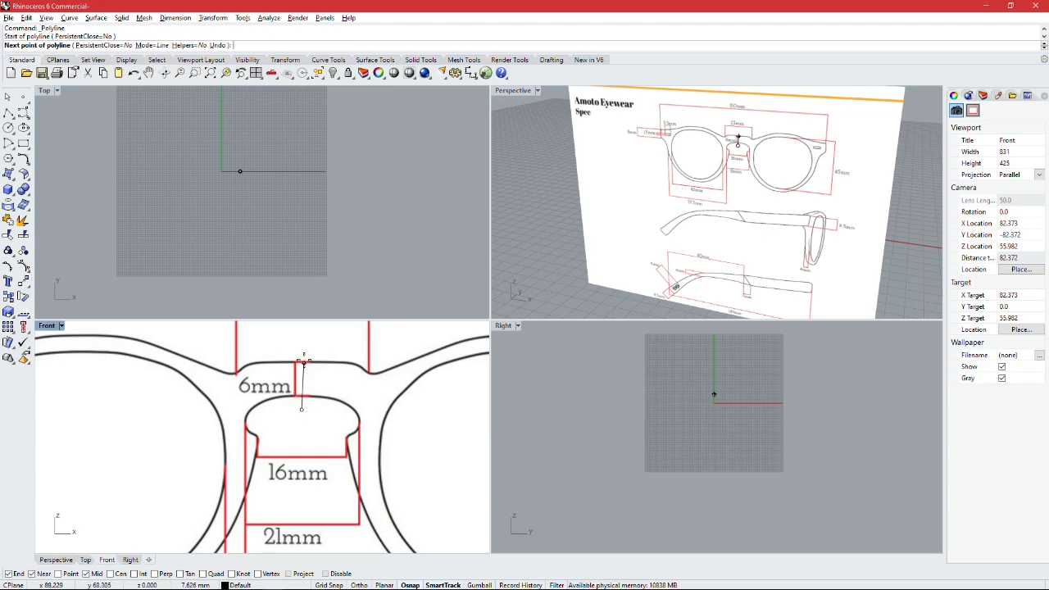
{"action": "left_click", "coordinate": [302, 335]}
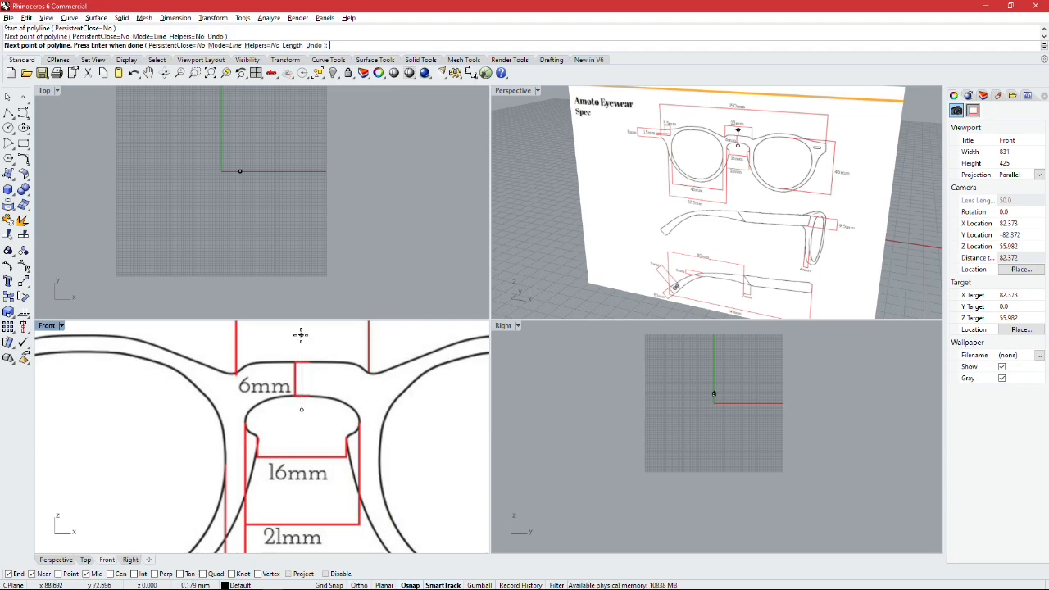
{"action": "key", "text": "Return"}
Step: Start an interpolated curve in the Front view from the frame's outer hinge corner, tracing the top edge above the first lens
{"action": "scroll", "coordinate": [322, 381], "scroll_direction": "down", "scroll_amount": 10}
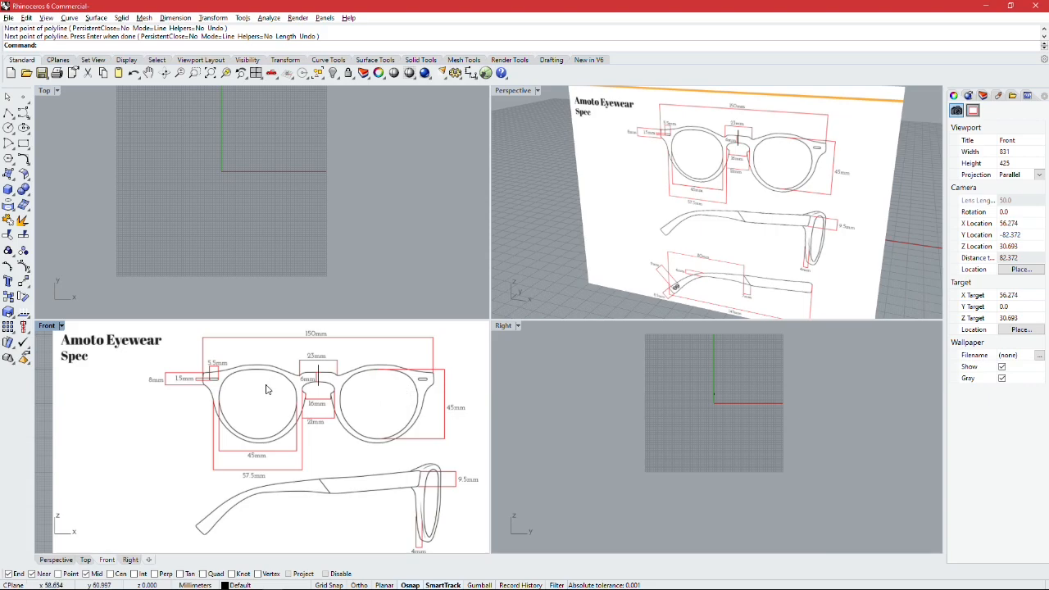
{"action": "scroll", "coordinate": [230, 350], "scroll_direction": "up", "scroll_amount": 5}
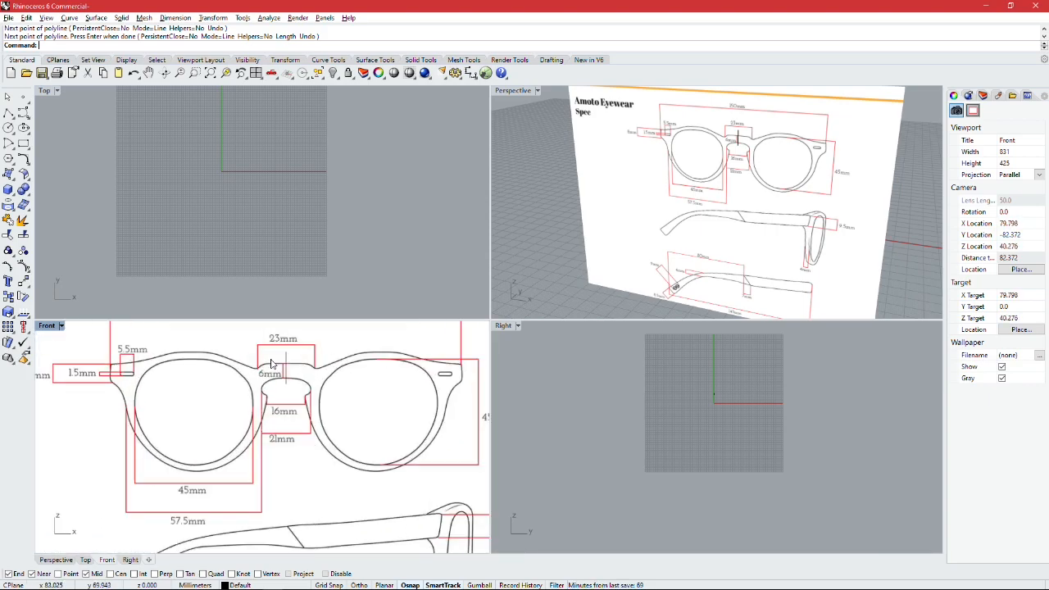
{"action": "left_click", "coordinate": [25, 114]}
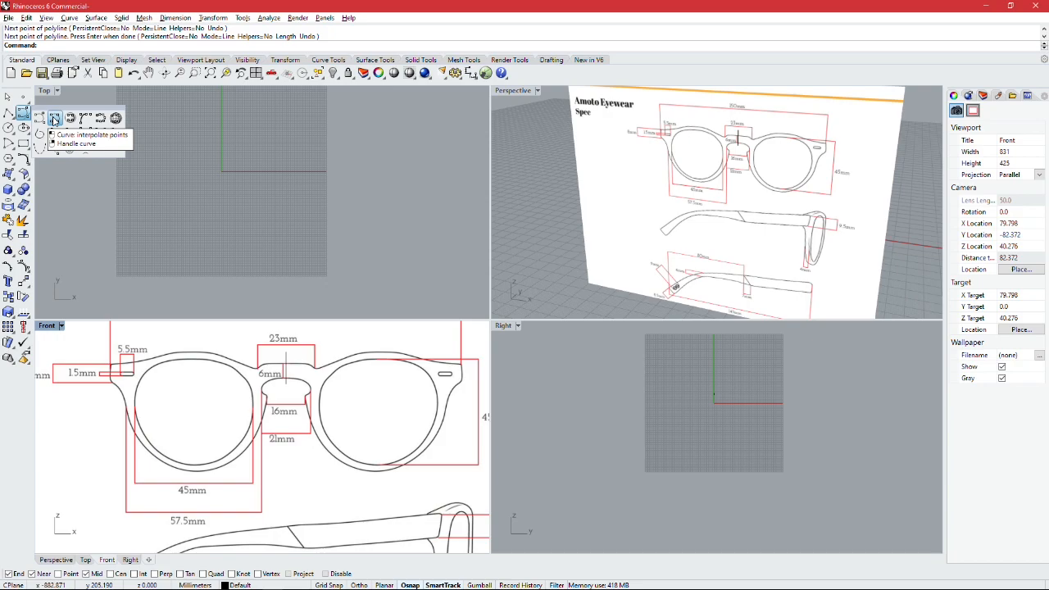
{"action": "left_click", "coordinate": [55, 119]}
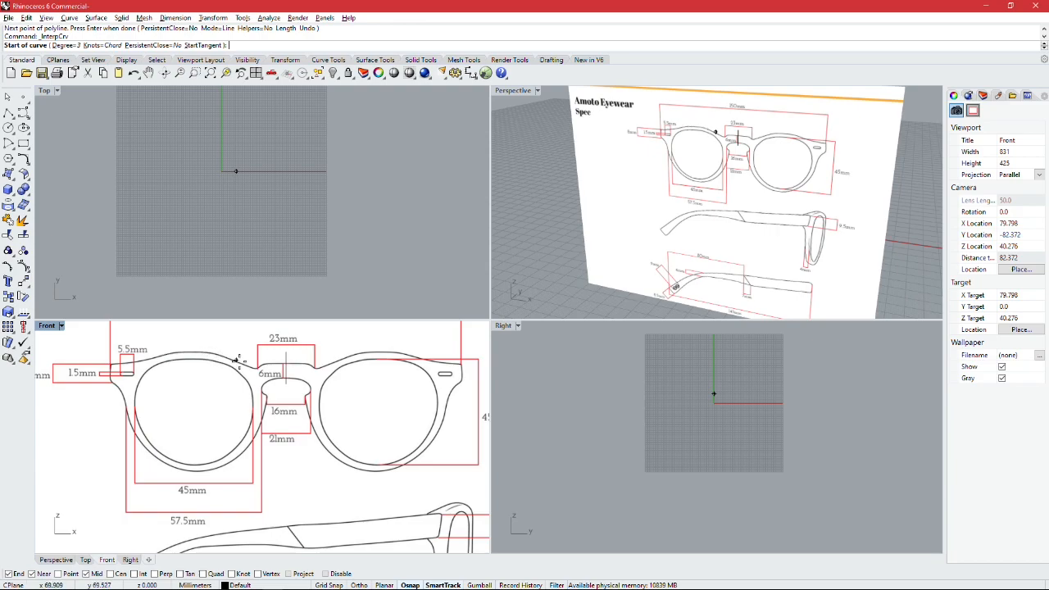
{"action": "scroll", "coordinate": [110, 365], "scroll_direction": "up", "scroll_amount": 5}
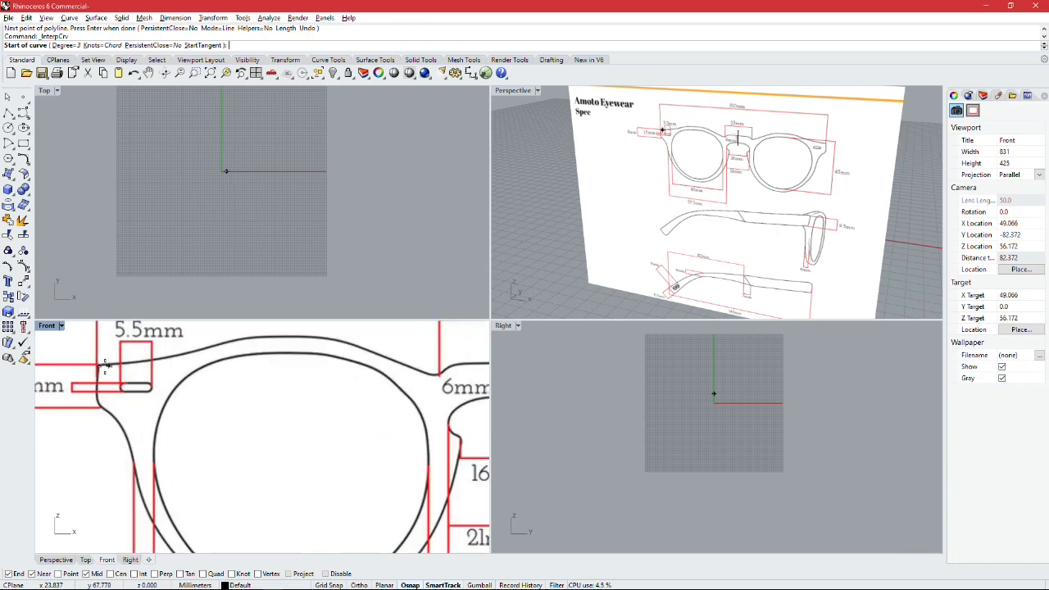
{"action": "left_click", "coordinate": [99, 365]}
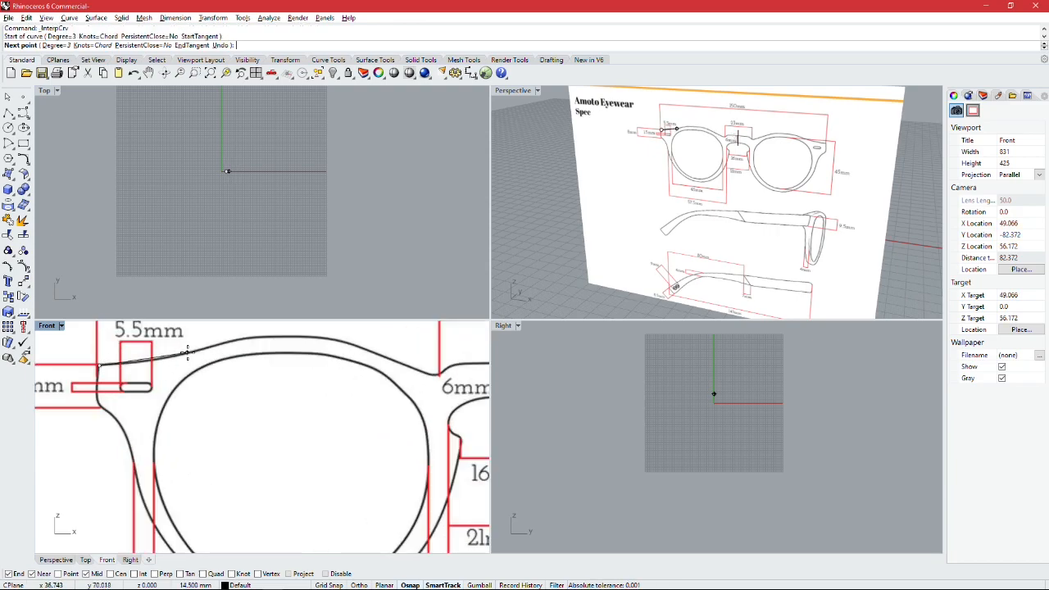
{"action": "left_click", "coordinate": [192, 350]}
{"action": "left_click", "coordinate": [211, 345]}
{"action": "left_click", "coordinate": [264, 337]}
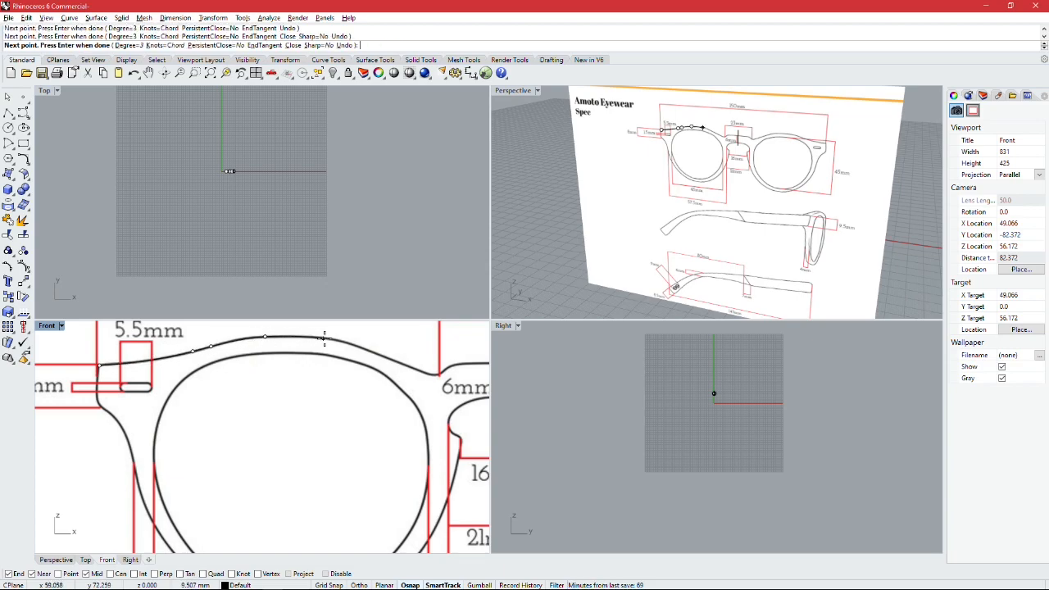
{"action": "left_click", "coordinate": [335, 341]}
{"action": "left_click", "coordinate": [386, 358]}
Step: Continue the curve through the dip beside the nose bridge and end it at the vertical centre line on the bridge's top edge
{"action": "right_click_drag", "start_coordinate": [386, 358], "coordinate": [232, 372]}
{"action": "scroll", "coordinate": [232, 372], "scroll_direction": "up", "scroll_amount": 4}
{"action": "left_click", "coordinate": [284, 393]}
{"action": "left_click", "coordinate": [312, 398]}
{"action": "left_click", "coordinate": [356, 381]}
{"action": "left_click", "coordinate": [412, 381]}
{"action": "right_click", "coordinate": [409, 405]}
{"action": "left_click", "coordinate": [23, 113]}
{"action": "left_click", "coordinate": [412, 432]}
{"action": "scroll", "coordinate": [349, 440], "scroll_direction": "up", "scroll_amount": 6}
{"action": "left_click", "coordinate": [355, 442]}
{"action": "key", "text": "Escape"}
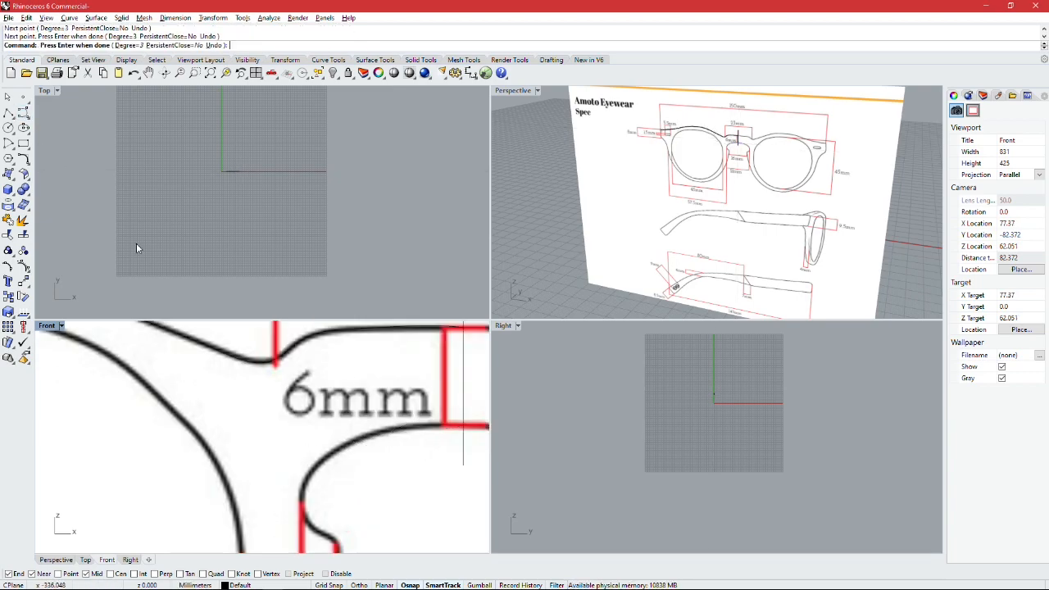
Step: Begin an interpolated curve at the vertical centre line and trace the underside of the nose bridge toward the first lens
{"action": "left_click", "coordinate": [463, 426]}
{"action": "scroll", "coordinate": [463, 426], "scroll_direction": "up", "scroll_amount": 6}
{"action": "left_click", "coordinate": [351, 427]}
{"action": "left_click", "coordinate": [292, 443]}
{"action": "right_click_drag", "start_coordinate": [187, 517], "coordinate": [233, 383]}
{"action": "scroll", "coordinate": [272, 429], "scroll_direction": "down", "scroll_amount": 6}
{"action": "left_click", "coordinate": [302, 402]}
{"action": "left_click", "coordinate": [274, 418]}
Step: Continue the curve around the nose pad notch and down the nose side of the first lens's rim
{"action": "scroll", "coordinate": [261, 436], "scroll_direction": "up", "scroll_amount": 6}
{"action": "left_click", "coordinate": [212, 390]}
{"action": "left_click", "coordinate": [228, 459]}
{"action": "left_click", "coordinate": [261, 479]}
{"action": "right_click_drag", "start_coordinate": [281, 450], "coordinate": [282, 412]}
{"action": "left_click", "coordinate": [286, 439]}
{"action": "scroll", "coordinate": [286, 439], "scroll_direction": "down", "scroll_amount": 8}
{"action": "right_click_drag", "start_coordinate": [254, 545], "coordinate": [314, 464]}
{"action": "scroll", "coordinate": [327, 418], "scroll_direction": "up", "scroll_amount": 5}
{"action": "left_click", "coordinate": [323, 438]}
{"action": "left_click", "coordinate": [287, 511]}
Step: Extend the curve along the bottom outer edge of the first lens's rim with closely spaced points
{"action": "right_click_drag", "start_coordinate": [225, 544], "coordinate": [363, 431]}
{"action": "left_click", "coordinate": [399, 403]}
{"action": "left_click", "coordinate": [362, 438]}
{"action": "left_click", "coordinate": [315, 469]}
{"action": "right_click_drag", "start_coordinate": [287, 486], "coordinate": [378, 445]}
{"action": "left_click", "coordinate": [378, 445]}
{"action": "left_click", "coordinate": [323, 465]}
{"action": "left_click", "coordinate": [280, 474]}
{"action": "left_click", "coordinate": [229, 477]}
{"action": "left_click", "coordinate": [165, 472]}
{"action": "right_click_drag", "start_coordinate": [105, 452], "coordinate": [227, 478]}
{"action": "left_click", "coordinate": [169, 445]}
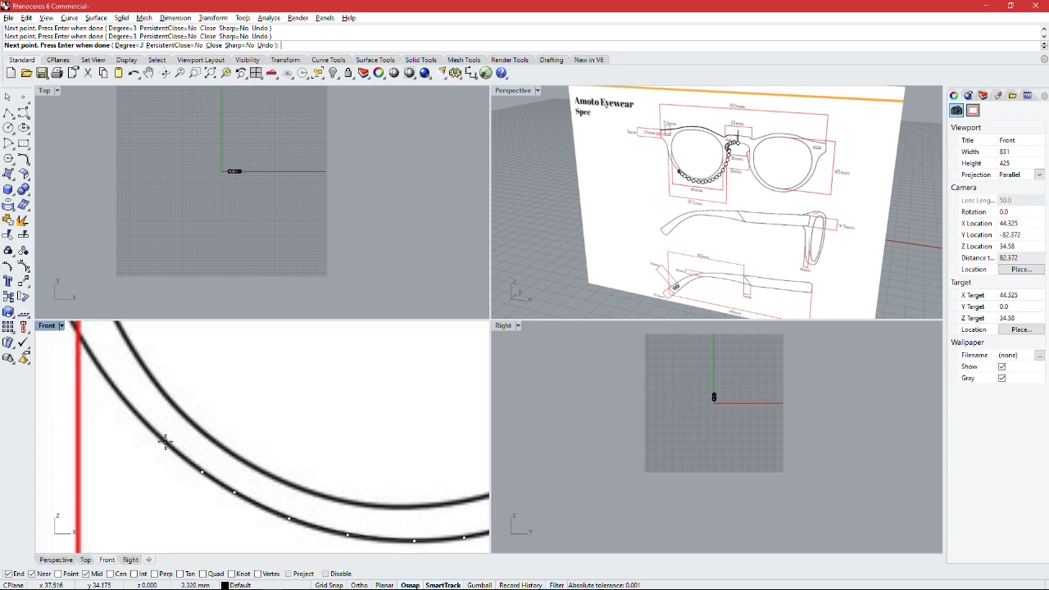
Step: Carry the curve from the lower rim up the outer side of the first lens toward the hinge
{"action": "right_click_drag", "start_coordinate": [145, 418], "coordinate": [213, 485]}
{"action": "left_click", "coordinate": [182, 455]}
{"action": "left_click", "coordinate": [146, 401]}
{"action": "right_click_drag", "start_coordinate": [127, 352], "coordinate": [231, 482]}
{"action": "left_click", "coordinate": [218, 461]}
{"action": "left_click", "coordinate": [208, 412]}
{"action": "right_click_drag", "start_coordinate": [203, 377], "coordinate": [240, 491]}
{"action": "left_click", "coordinate": [229, 456]}
{"action": "scroll", "coordinate": [218, 426], "scroll_direction": "up", "scroll_amount": 2}
Step: Finish the half-frame tracing, with the outer curve meeting the hinge corner and the first lens's opening traced
{"action": "right_click_drag", "start_coordinate": [207, 401], "coordinate": [239, 453]}
{"action": "left_click", "coordinate": [236, 455]}
{"action": "left_click", "coordinate": [224, 441]}
{"action": "left_click", "coordinate": [182, 408]}
{"action": "right_click_drag", "start_coordinate": [177, 344], "coordinate": [184, 436]}
{"action": "left_click", "coordinate": [182, 420]}
{"action": "left_click", "coordinate": [190, 385]}
{"action": "key", "text": "Return"}
{"action": "scroll", "coordinate": [217, 393], "scroll_direction": "down", "scroll_amount": 5}
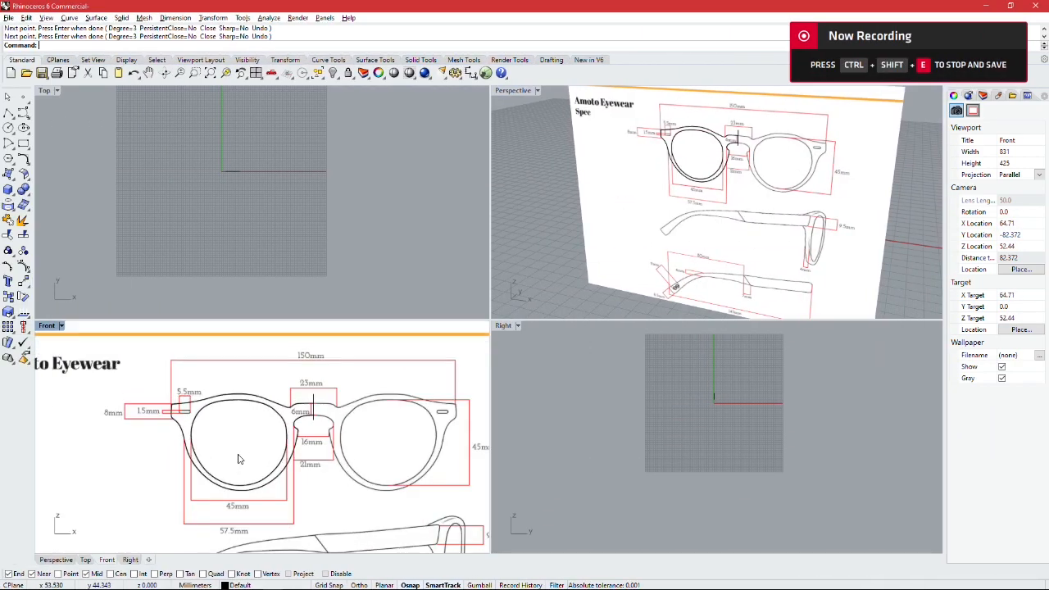
Step: Mirror the top edge, lens opening and lower rim curves as a copy across the vertical centre line through the nose bridge
{"action": "scroll", "coordinate": [244, 456], "scroll_direction": "down", "scroll_amount": 1}
{"action": "scroll", "coordinate": [265, 343], "scroll_direction": "up", "scroll_amount": 1}
{"action": "scroll", "coordinate": [191, 412], "scroll_direction": "up", "scroll_amount": 1}
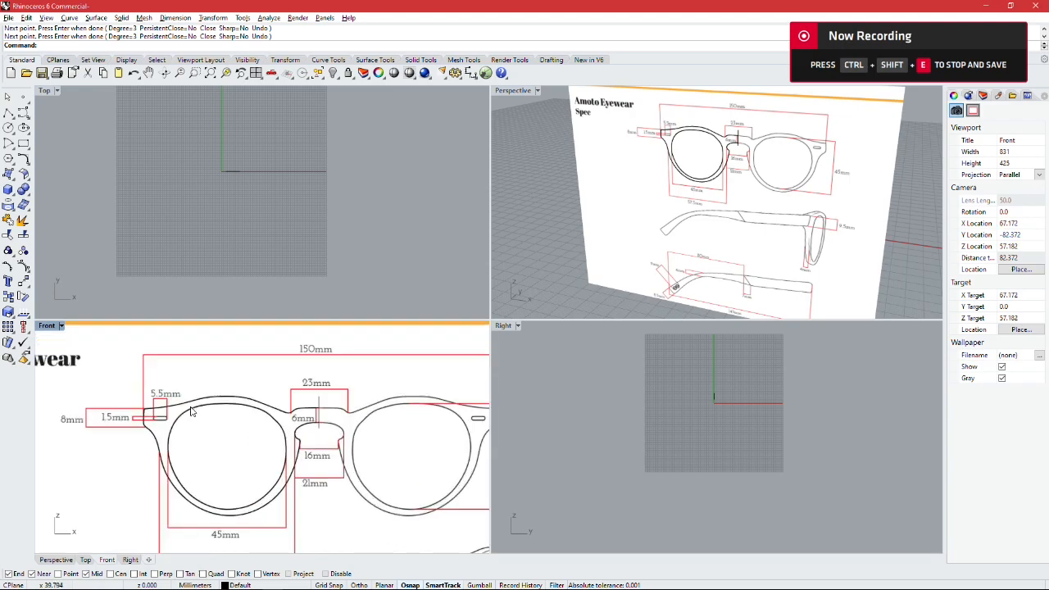
{"action": "scroll", "coordinate": [186, 407], "scroll_direction": "down", "scroll_amount": 4}
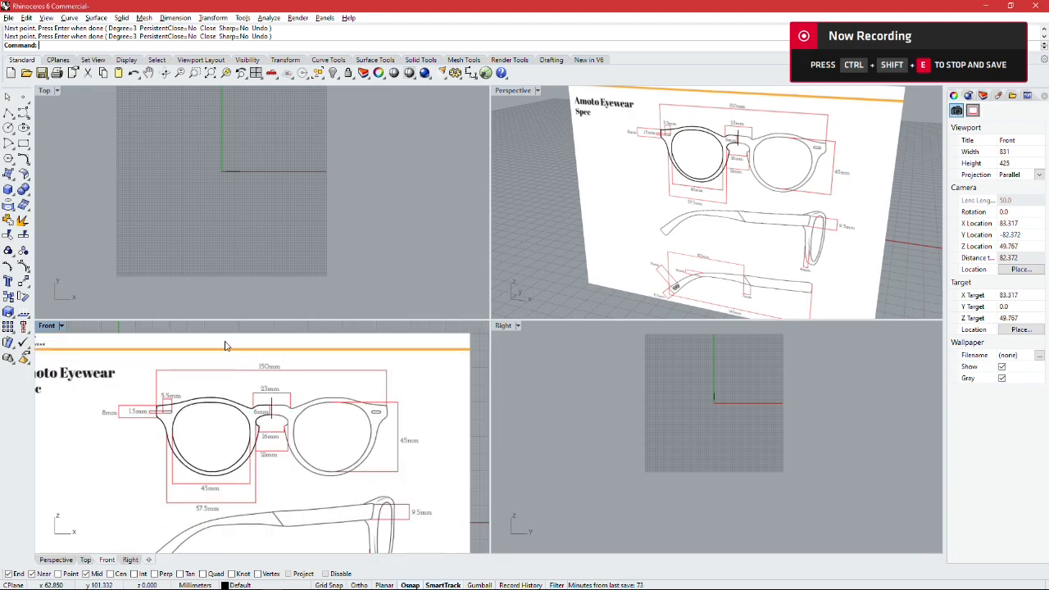
{"action": "right_click_drag", "start_coordinate": [256, 413], "coordinate": [233, 411]}
{"action": "scroll", "coordinate": [234, 412], "scroll_direction": "up", "scroll_amount": 2}
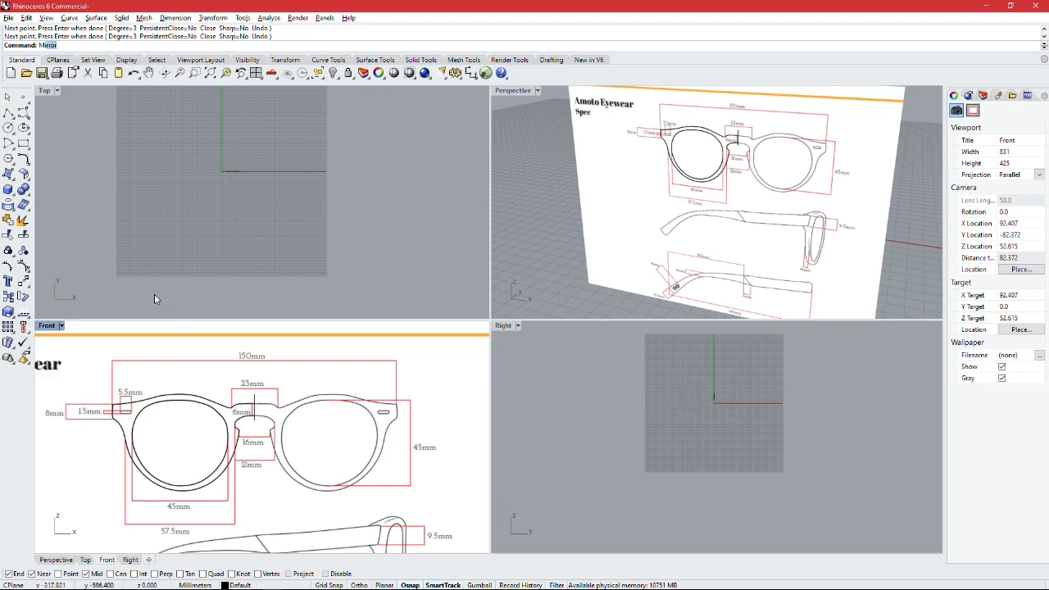
{"action": "left_click", "coordinate": [63, 55]}
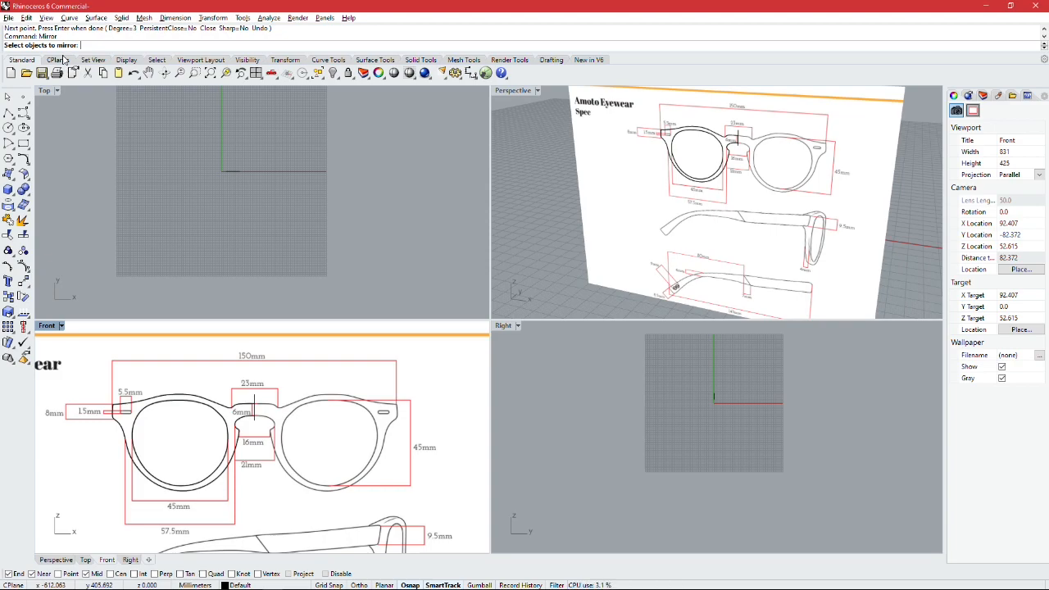
{"action": "left_click", "coordinate": [154, 401]}
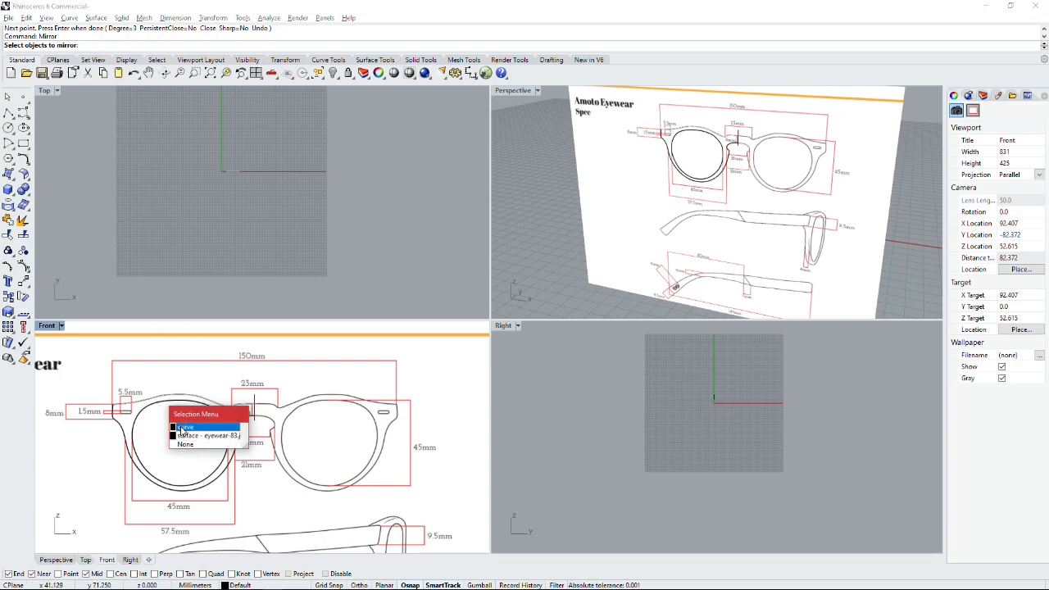
{"action": "left_click", "coordinate": [184, 427]}
{"action": "left_click", "coordinate": [143, 415]}
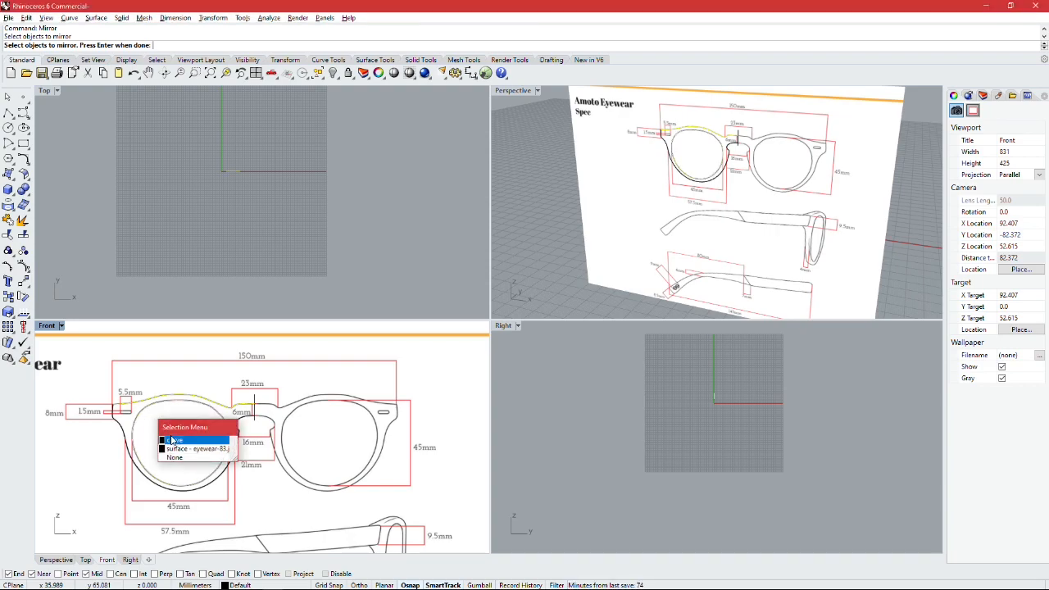
{"action": "left_click", "coordinate": [175, 436]}
{"action": "left_click", "coordinate": [124, 428]}
{"action": "left_click", "coordinate": [154, 453]}
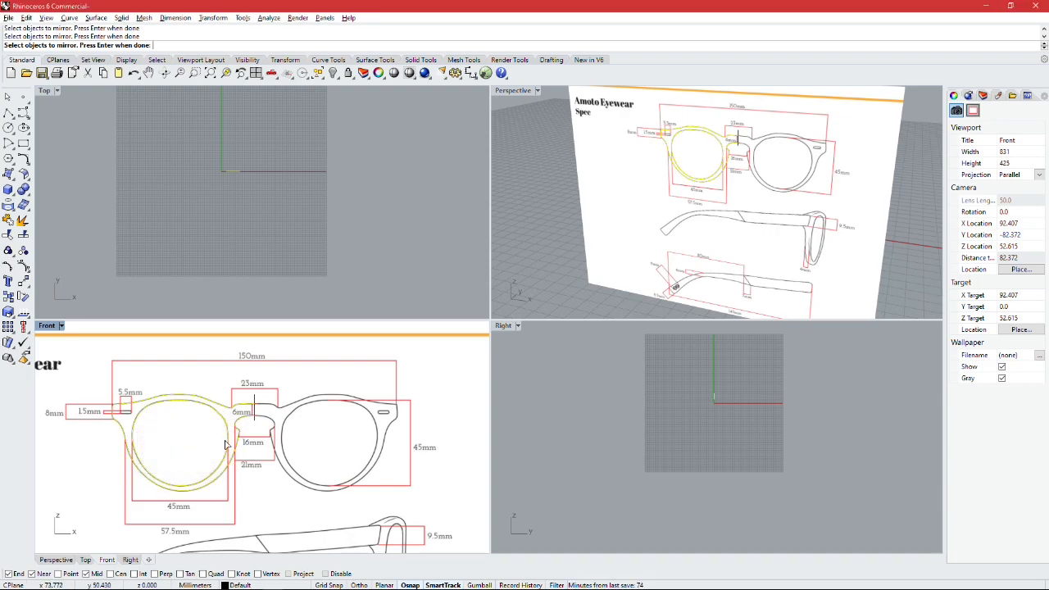
{"action": "scroll", "coordinate": [258, 412], "scroll_direction": "up", "scroll_amount": 2}
{"action": "key", "text": "Return"}
{"action": "scroll", "coordinate": [255, 406], "scroll_direction": "up", "scroll_amount": 4}
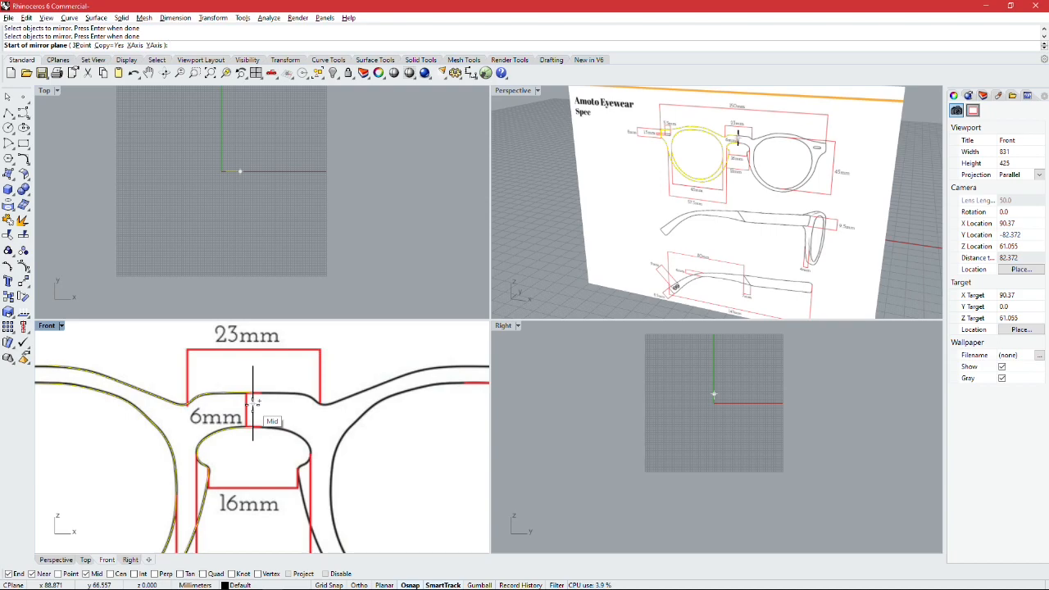
{"action": "left_click", "coordinate": [254, 401]}
{"action": "scroll", "coordinate": [293, 415], "scroll_direction": "down", "scroll_amount": 6}
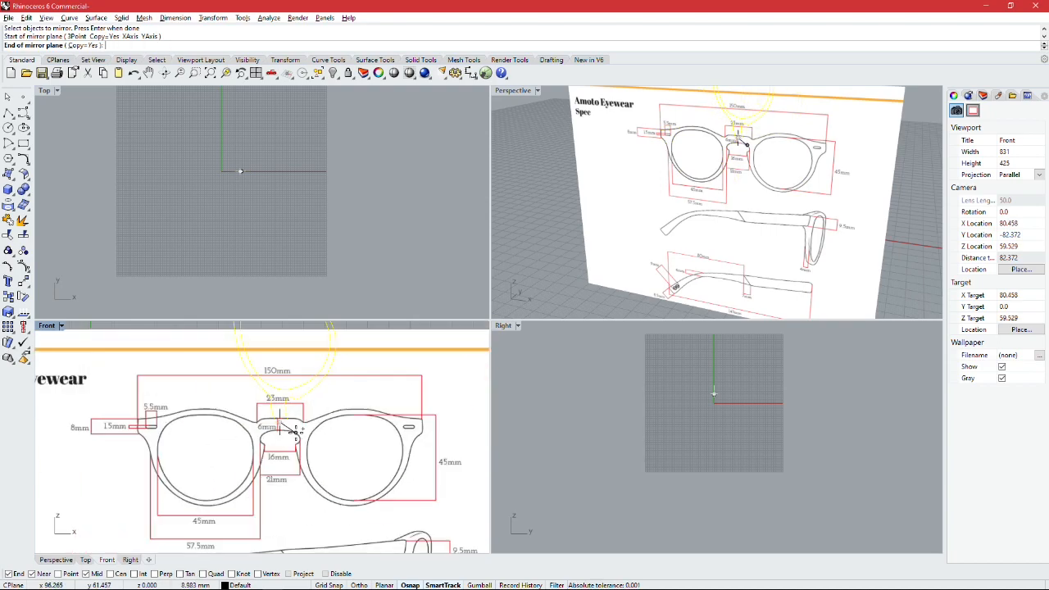
{"action": "left_click", "coordinate": [280, 504]}
Step: Examine the mirrored frame outline against the reference picture in the Front view, checking the bridge and second lens
{"action": "left_click", "coordinate": [293, 421]}
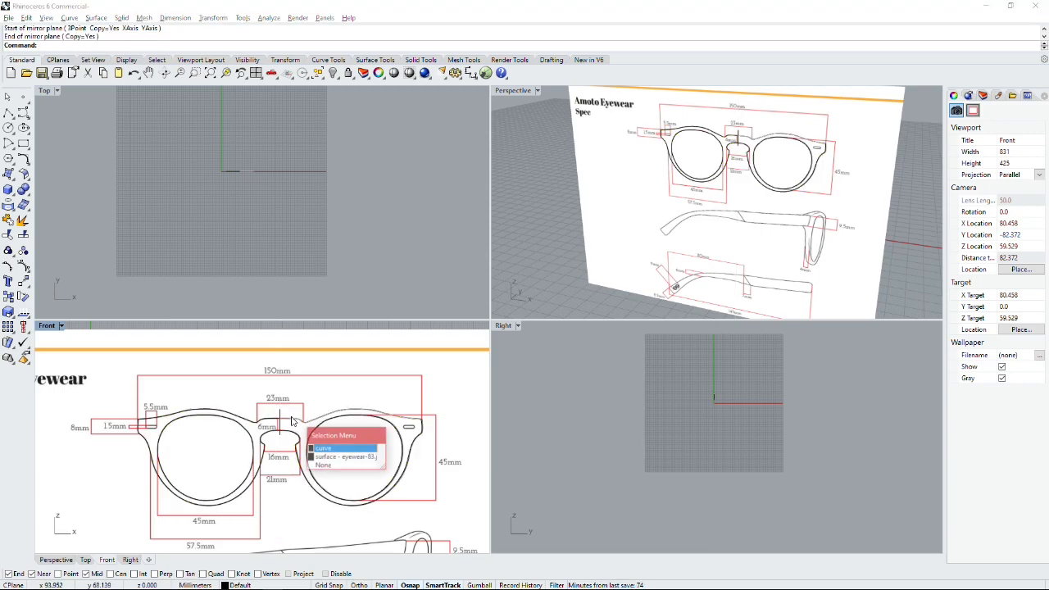
{"action": "left_click", "coordinate": [393, 425]}
{"action": "left_click", "coordinate": [393, 425]}
{"action": "left_click", "coordinate": [505, 407]}
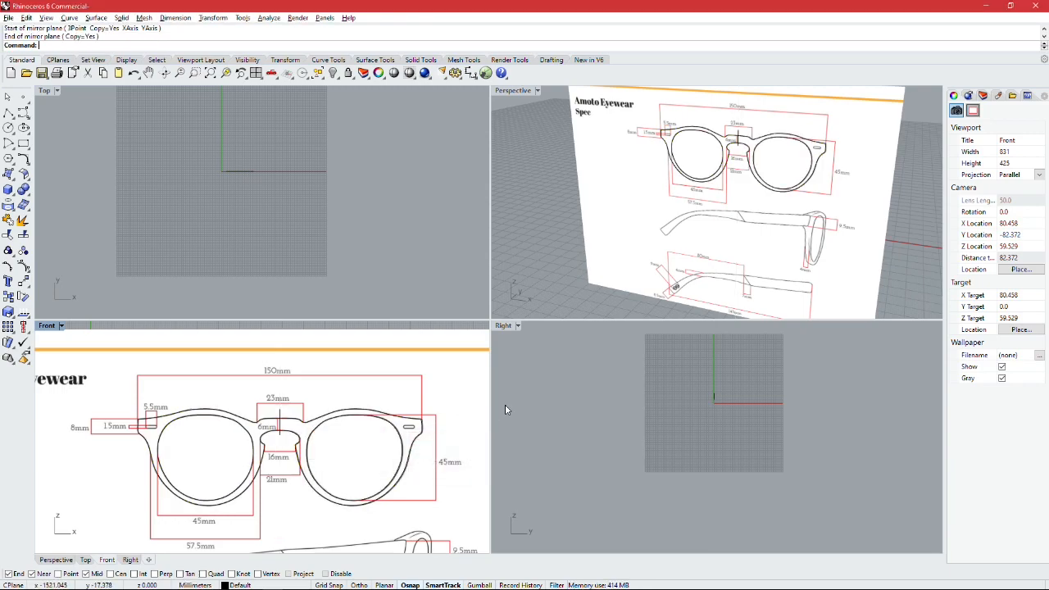
{"action": "scroll", "coordinate": [387, 415], "scroll_direction": "down", "scroll_amount": 3}
{"action": "scroll", "coordinate": [291, 410], "scroll_direction": "up", "scroll_amount": 3}
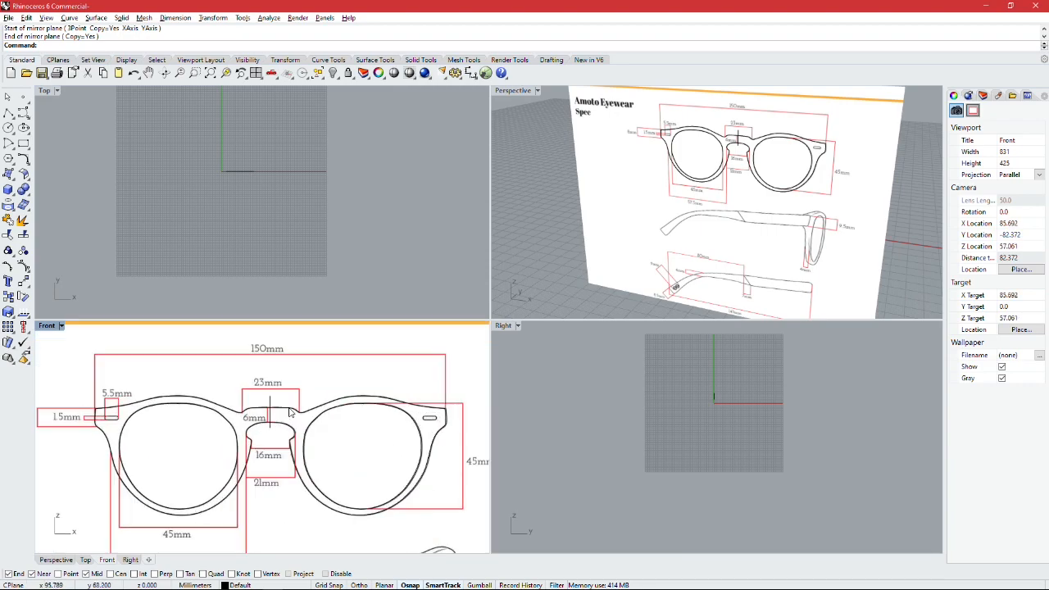
{"action": "scroll", "coordinate": [300, 411], "scroll_direction": "down", "scroll_amount": 1}
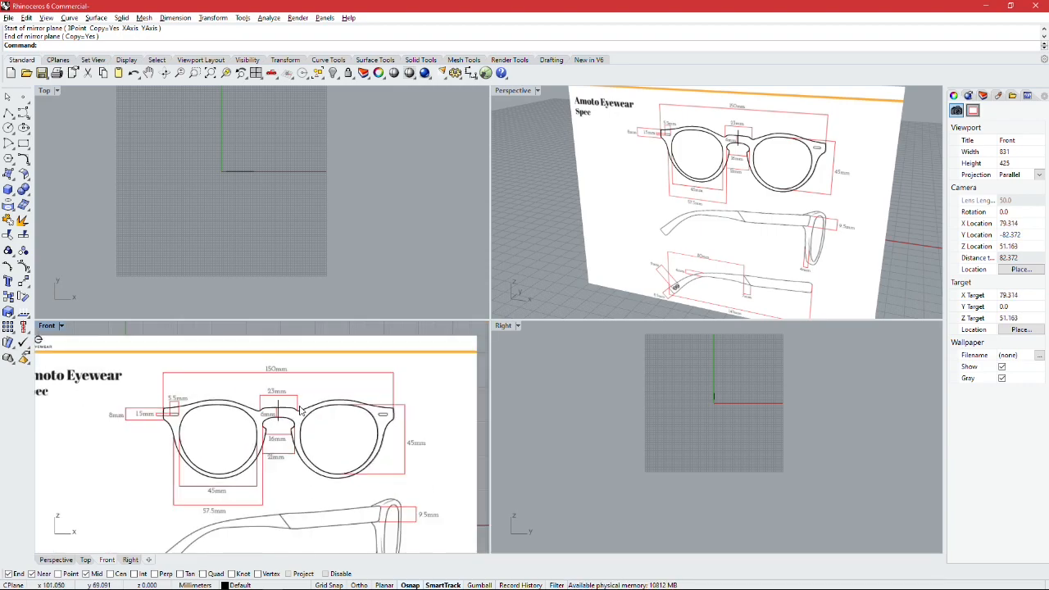
{"action": "right_click_drag", "start_coordinate": [298, 328], "coordinate": [281, 330]}
{"action": "scroll", "coordinate": [275, 402], "scroll_direction": "down", "scroll_amount": 2}
{"action": "scroll", "coordinate": [275, 405], "scroll_direction": "up", "scroll_amount": 4}
{"action": "scroll", "coordinate": [270, 412], "scroll_direction": "down", "scroll_amount": 4}
{"action": "scroll", "coordinate": [266, 416], "scroll_direction": "up", "scroll_amount": 2}
{"action": "scroll", "coordinate": [264, 418], "scroll_direction": "up", "scroll_amount": 2}
{"action": "left_click", "coordinate": [190, 398]}
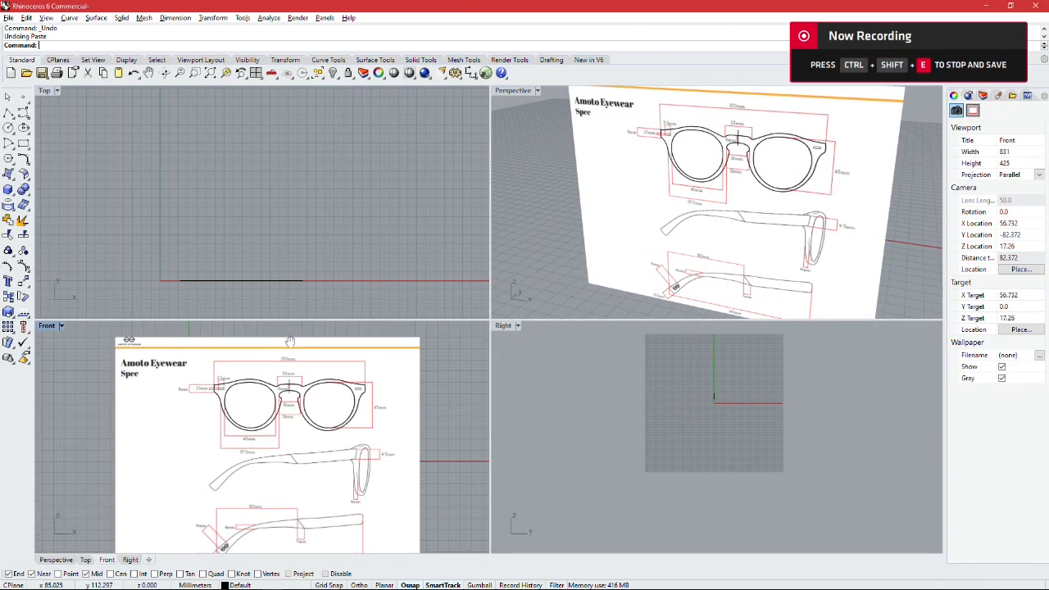
{"action": "right_click_drag", "start_coordinate": [293, 355], "coordinate": [273, 355]}
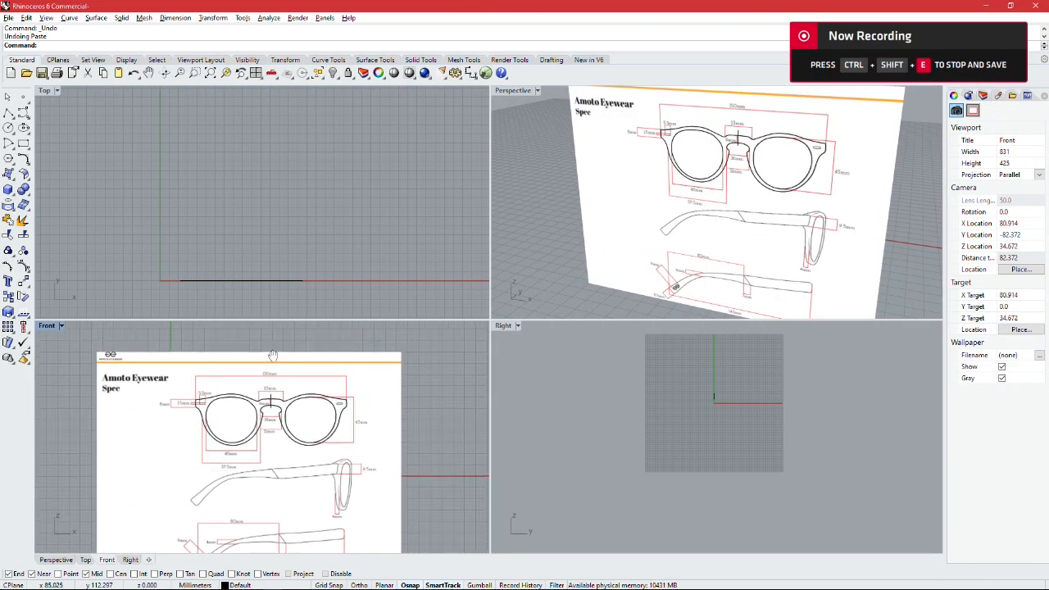
{"action": "scroll", "coordinate": [235, 422], "scroll_direction": "up", "scroll_amount": 2}
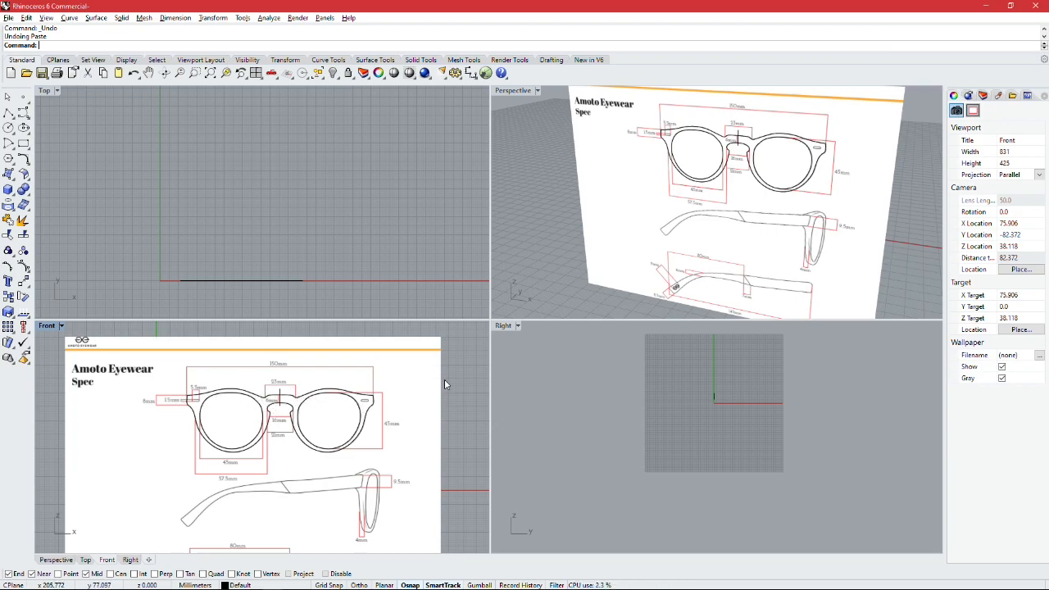
{"action": "right_click_drag", "start_coordinate": [442, 387], "coordinate": [439, 375]}
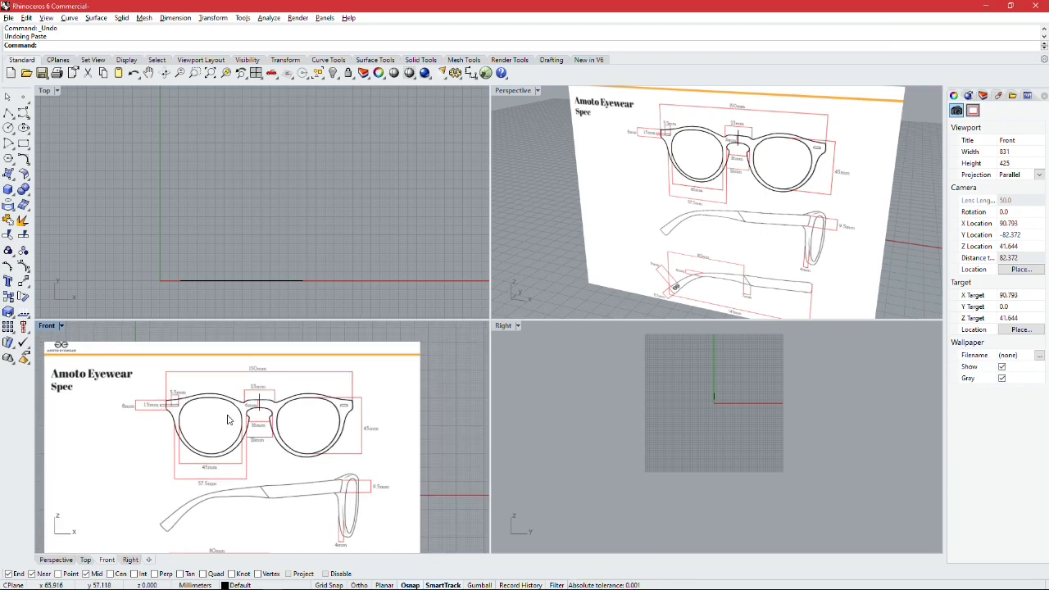
{"action": "scroll", "coordinate": [303, 406], "scroll_direction": "up", "scroll_amount": 2}
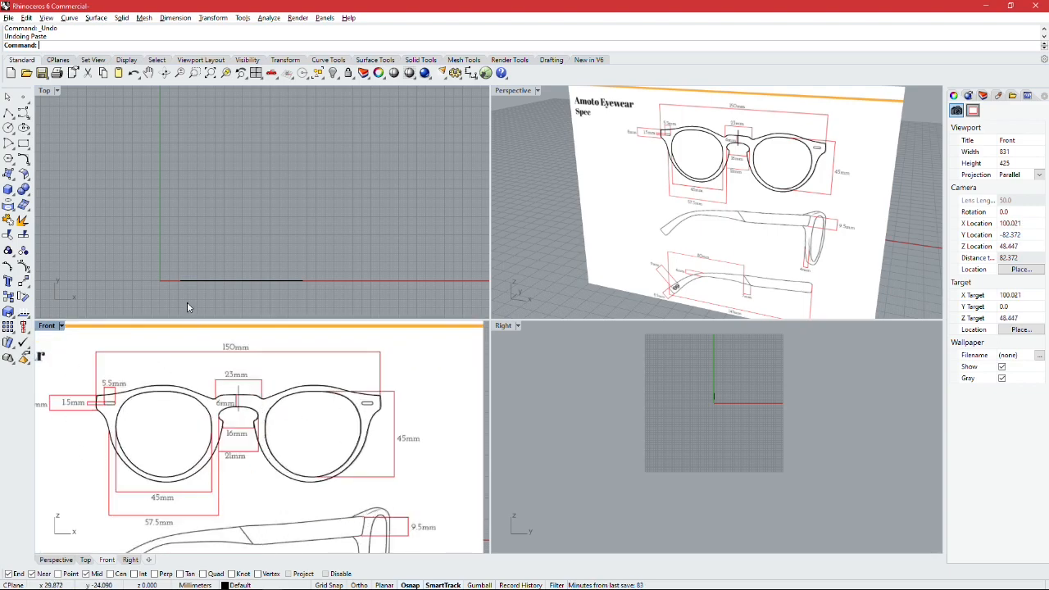
{"action": "scroll", "coordinate": [193, 261], "scroll_direction": "up", "scroll_amount": 1}
Step: Draw a shallow start-end-point arc in the Top view, just above the frame's edge line, spanning the frame width and bowing toward it
{"action": "right_click_drag", "start_coordinate": [206, 272], "coordinate": [175, 242]}
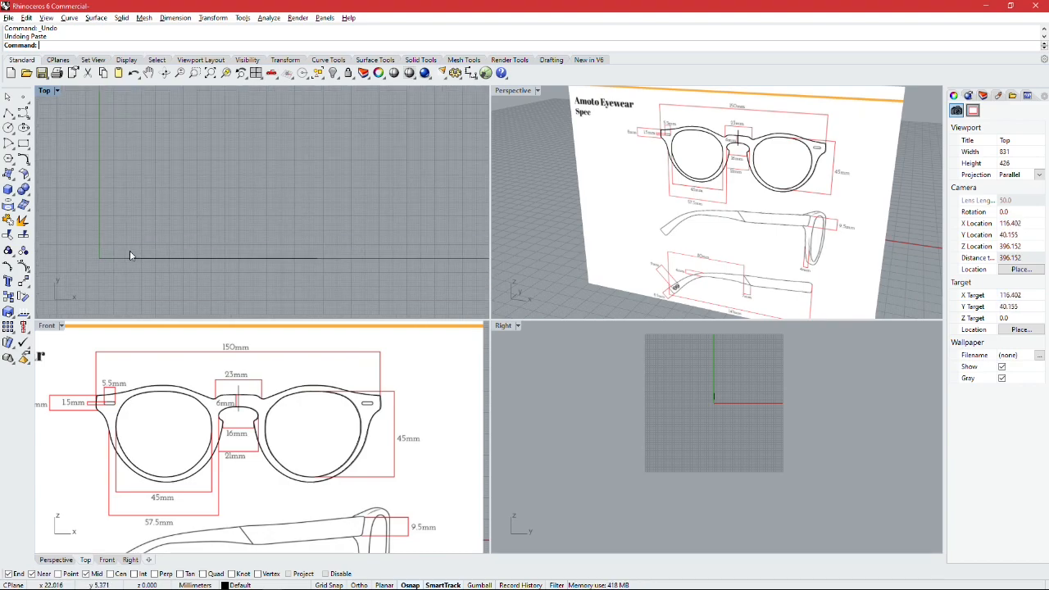
{"action": "scroll", "coordinate": [147, 261], "scroll_direction": "up", "scroll_amount": 1}
{"action": "scroll", "coordinate": [129, 259], "scroll_direction": "up", "scroll_amount": 1}
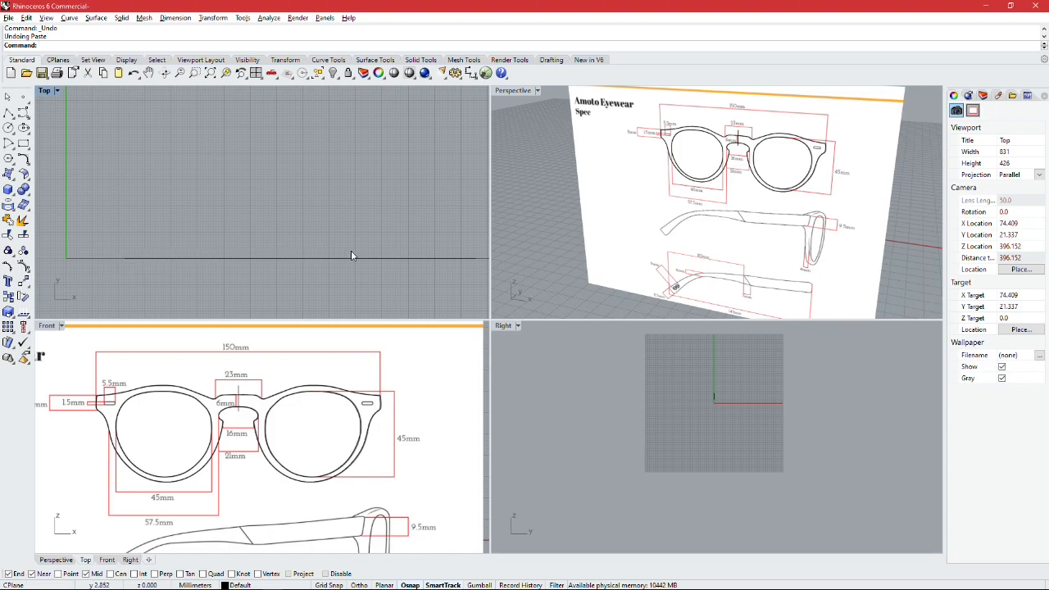
{"action": "right_click_drag", "start_coordinate": [402, 263], "coordinate": [234, 236]}
{"action": "scroll", "coordinate": [150, 280], "scroll_direction": "up", "scroll_amount": 1}
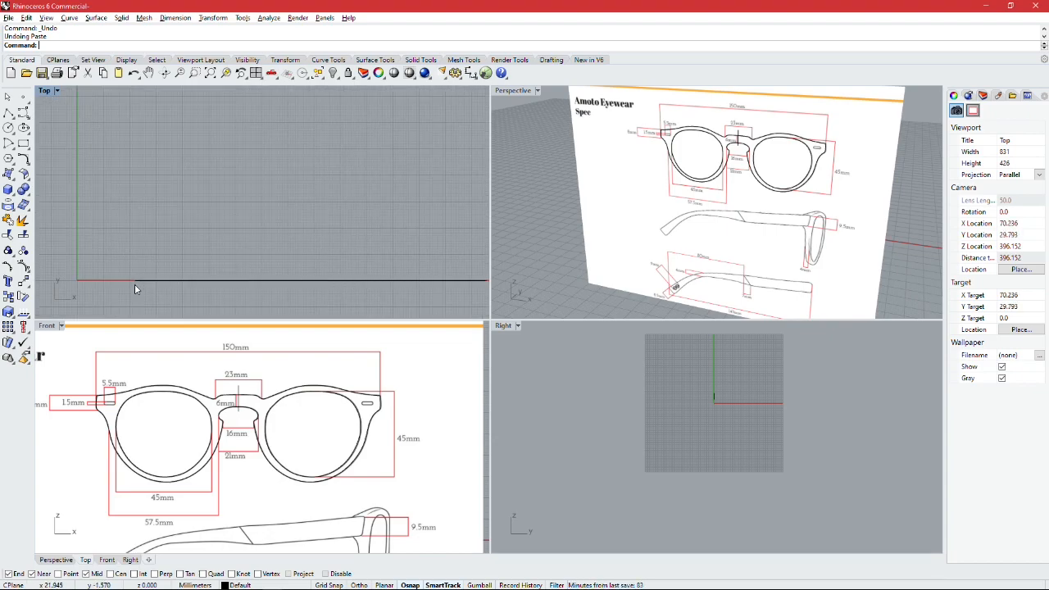
{"action": "scroll", "coordinate": [137, 282], "scroll_direction": "down", "scroll_amount": 1}
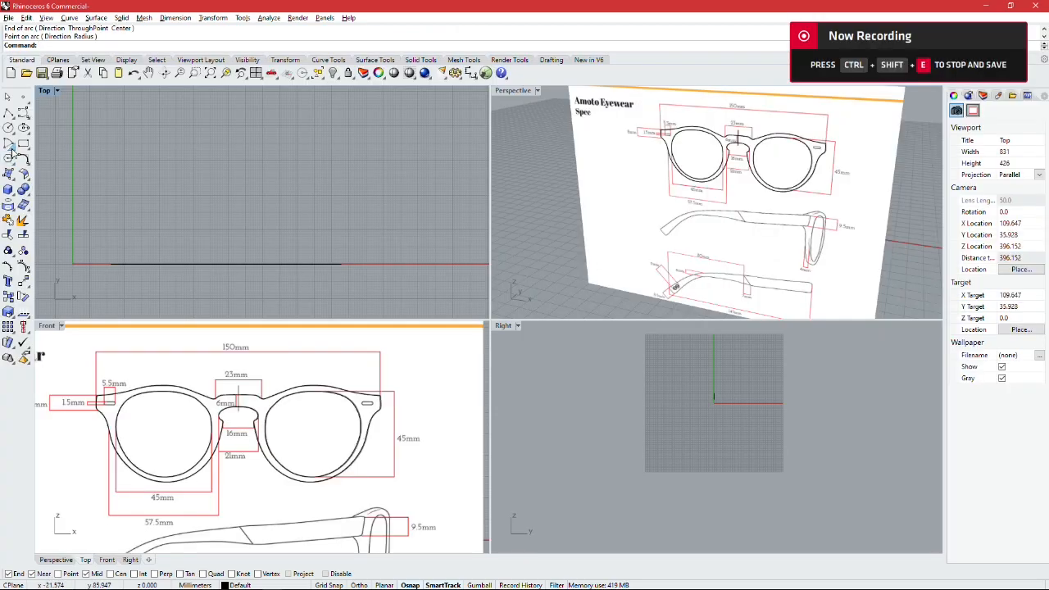
{"action": "left_click", "coordinate": [10, 145]}
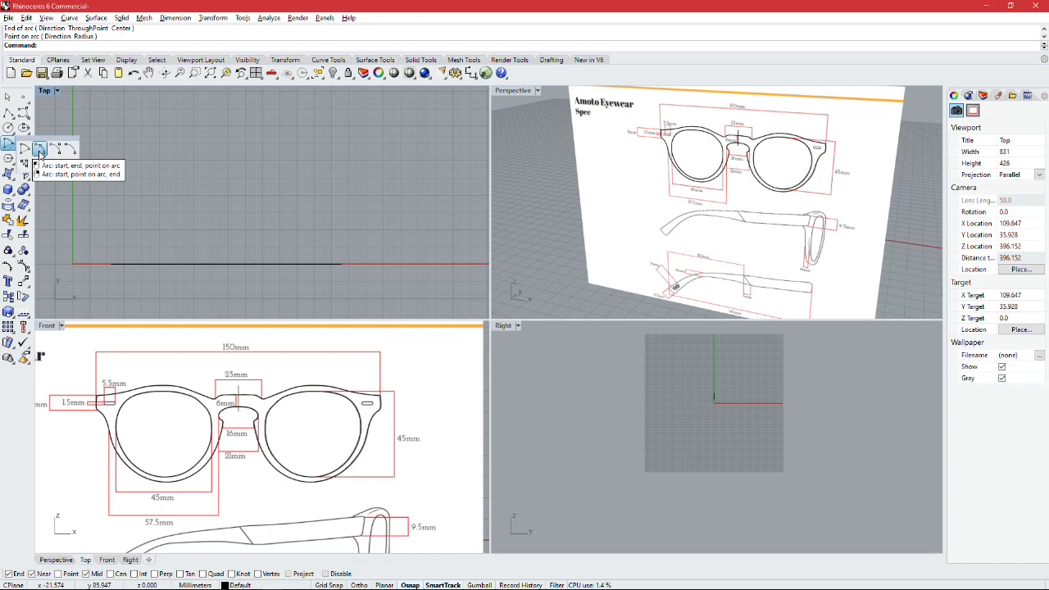
{"action": "left_click", "coordinate": [39, 153]}
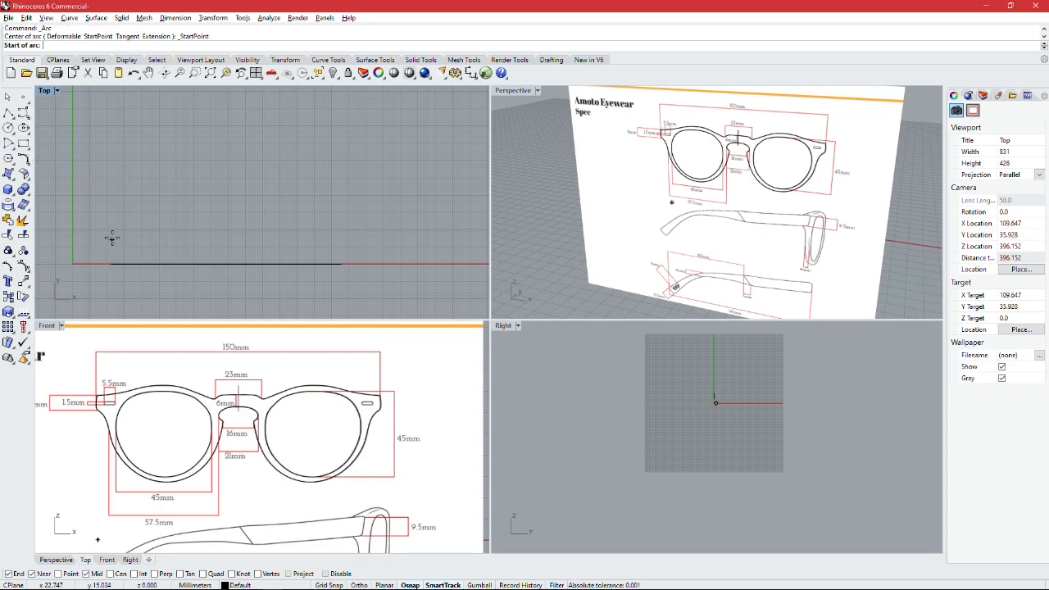
{"action": "left_click", "coordinate": [112, 235]}
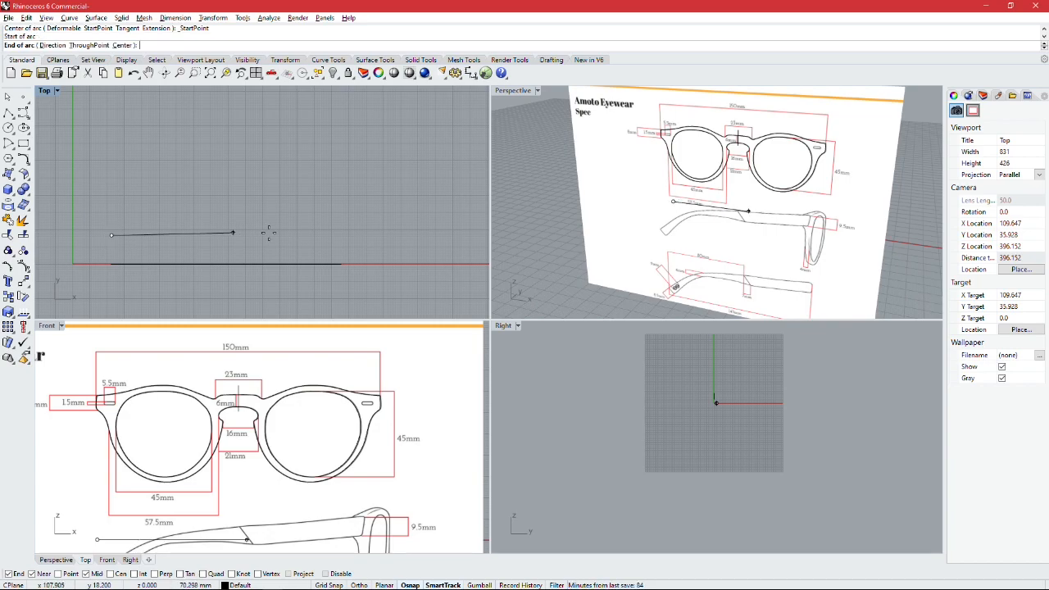
{"action": "left_click", "coordinate": [345, 235]}
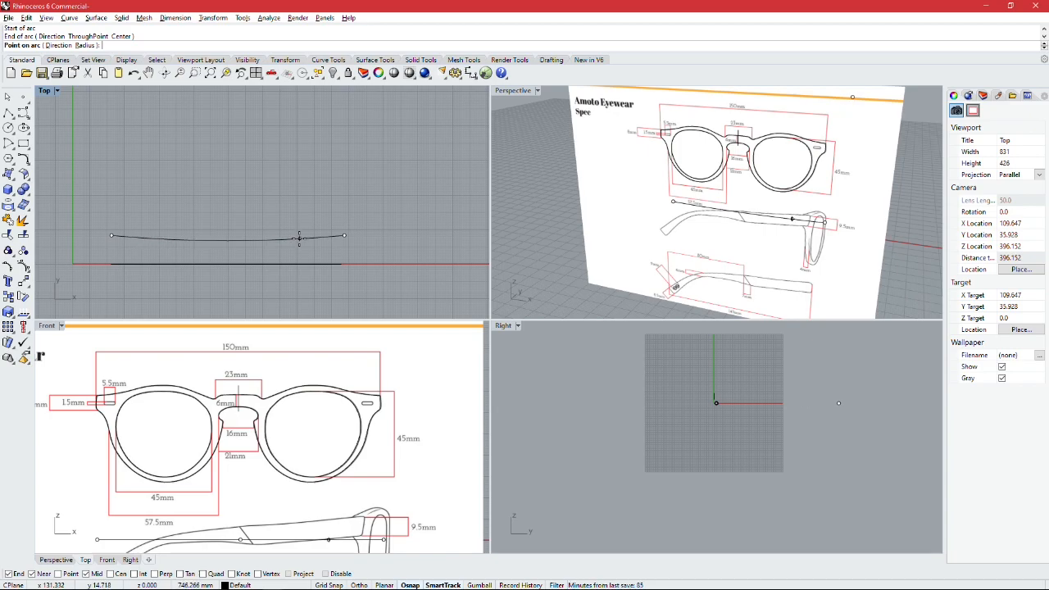
{"action": "left_click", "coordinate": [299, 239]}
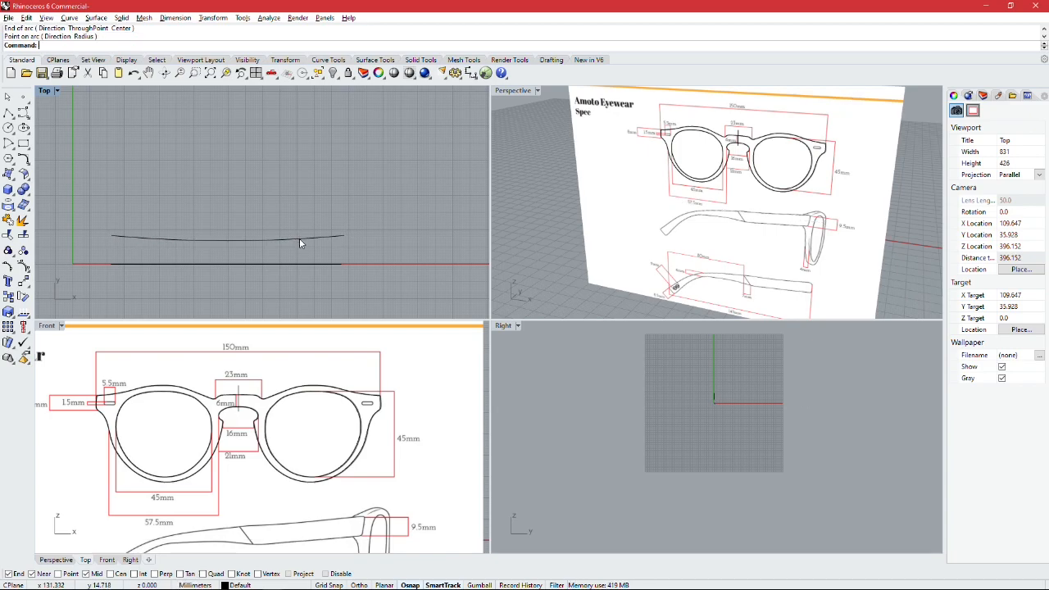
Step: Copy the base-curve arc in the Top view to a parallel position about 2.9 mm above the original
{"action": "left_click", "coordinate": [162, 239]}
{"action": "key", "text": "Escape"}
{"action": "left_click", "coordinate": [162, 238]}
{"action": "key", "text": "Escape"}
{"action": "scroll", "coordinate": [128, 236], "scroll_direction": "up", "scroll_amount": 2}
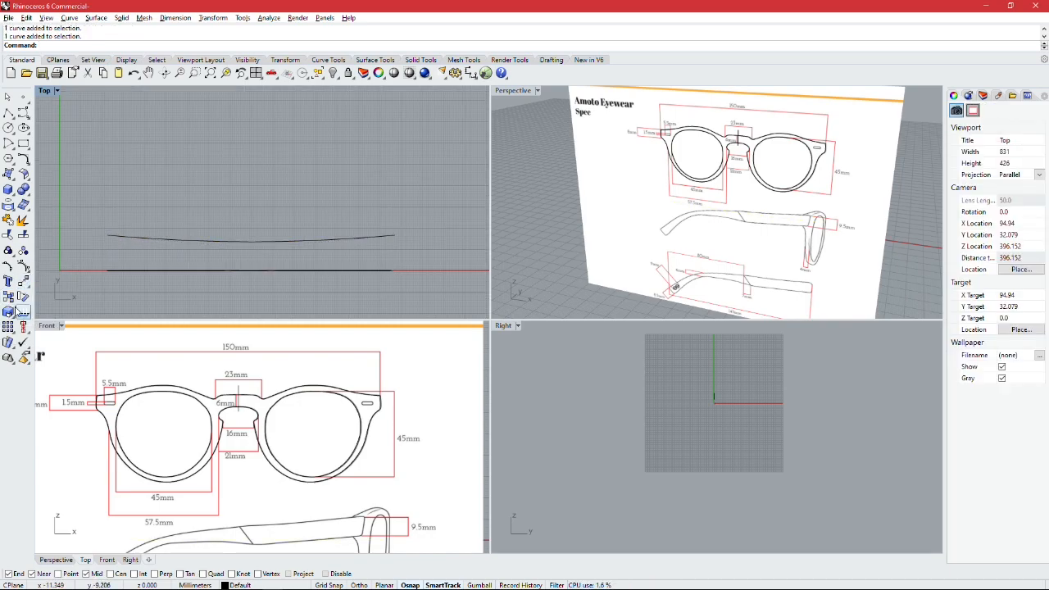
{"action": "left_click", "coordinate": [9, 297]}
{"action": "left_click", "coordinate": [128, 240]}
{"action": "key", "text": "Return"}
{"action": "left_click", "coordinate": [108, 233]}
{"action": "scroll", "coordinate": [107, 228], "scroll_direction": "up", "scroll_amount": 2}
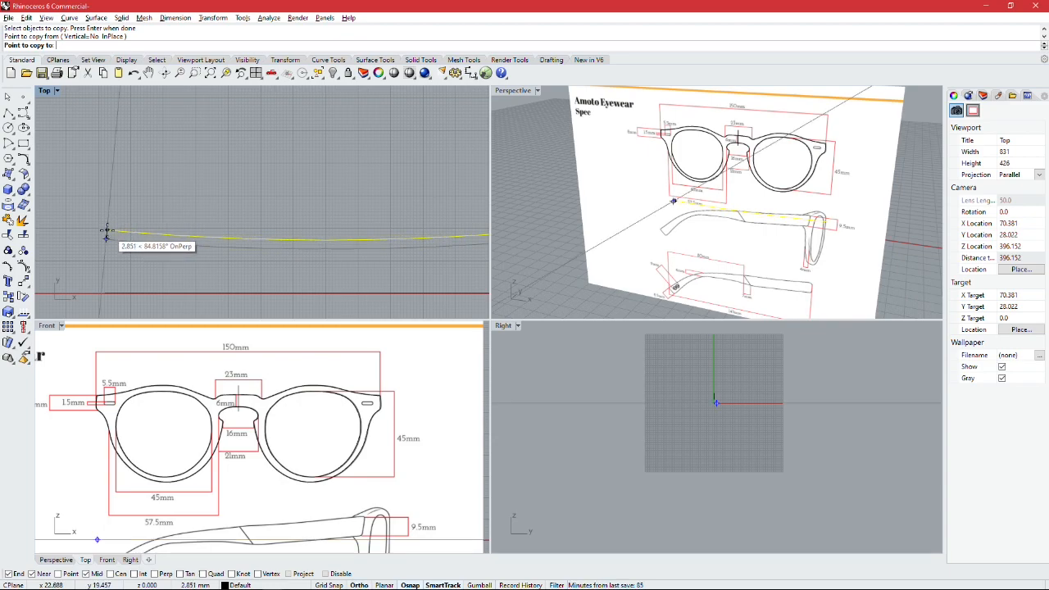
{"action": "left_click", "coordinate": [106, 233]}
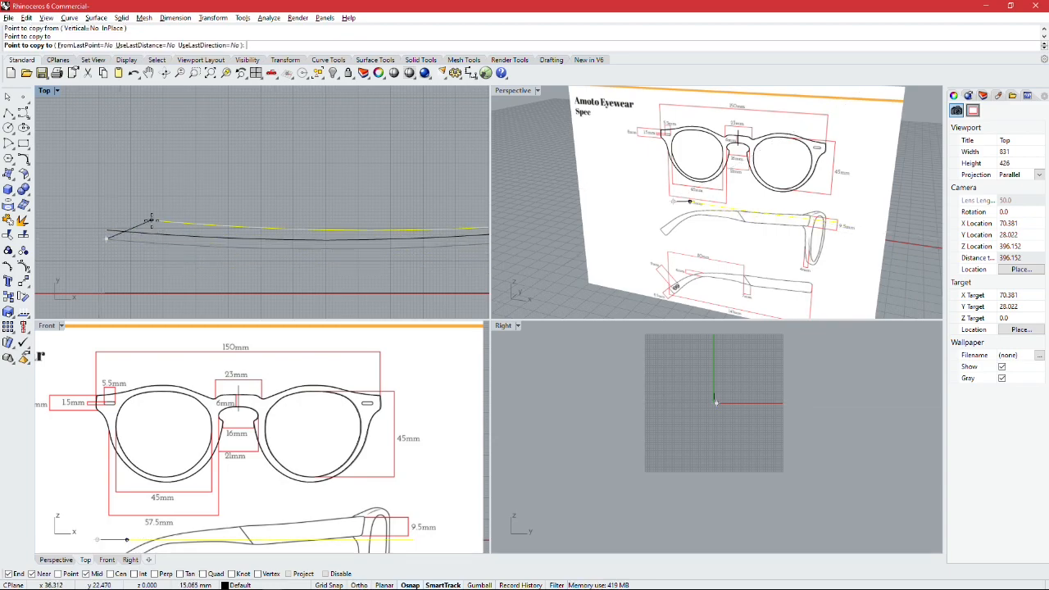
{"action": "key", "text": "Return"}
{"action": "left_click", "coordinate": [8, 111]}
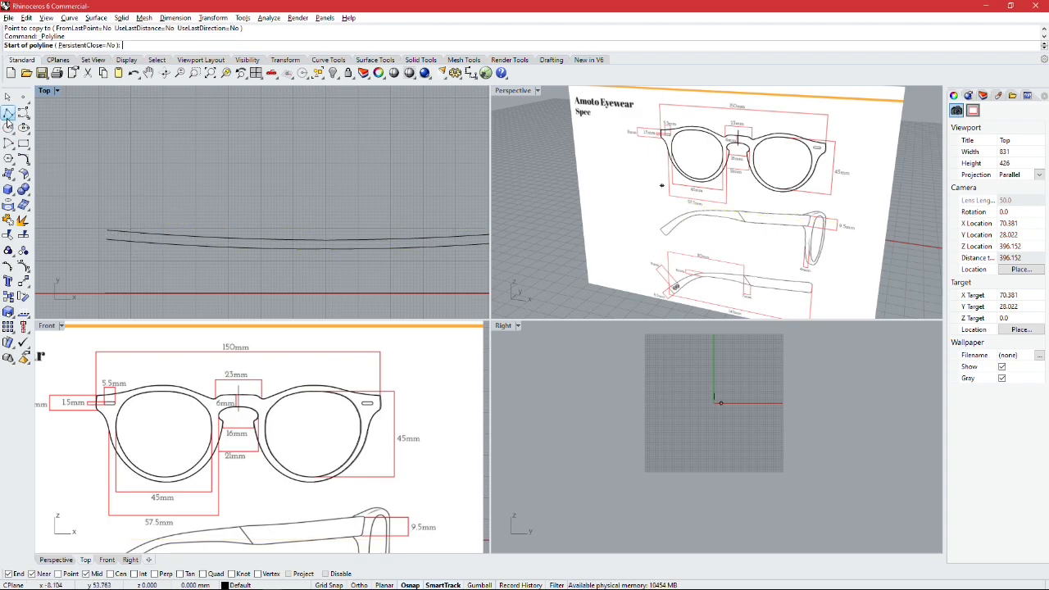
{"action": "left_click", "coordinate": [8, 113]}
{"action": "left_click", "coordinate": [8, 113]}
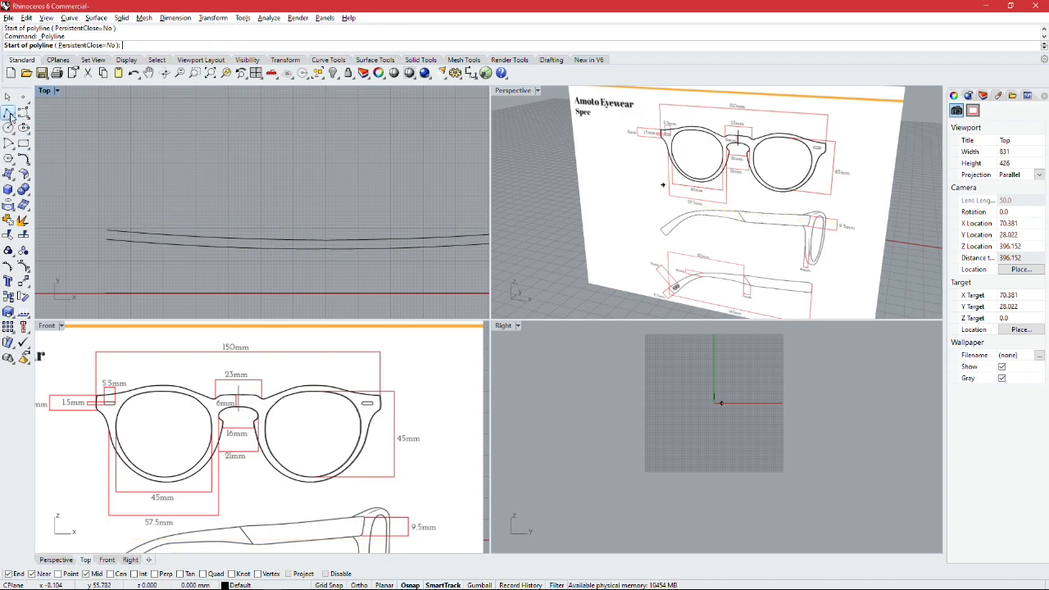
{"action": "scroll", "coordinate": [102, 246], "scroll_direction": "up", "scroll_amount": 2}
{"action": "left_click", "coordinate": [104, 232]}
{"action": "left_click", "coordinate": [104, 219]}
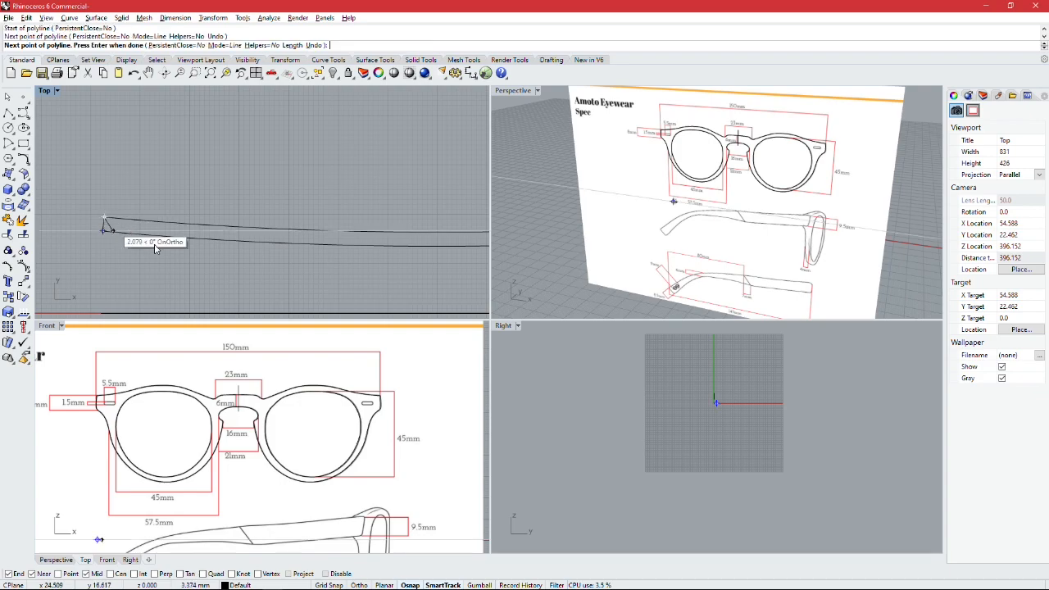
{"action": "key", "text": "Return"}
Step: Draw a straight line in the Top view joining the left endpoints of the two arcs
{"action": "left_click", "coordinate": [8, 113]}
{"action": "left_click", "coordinate": [8, 113]}
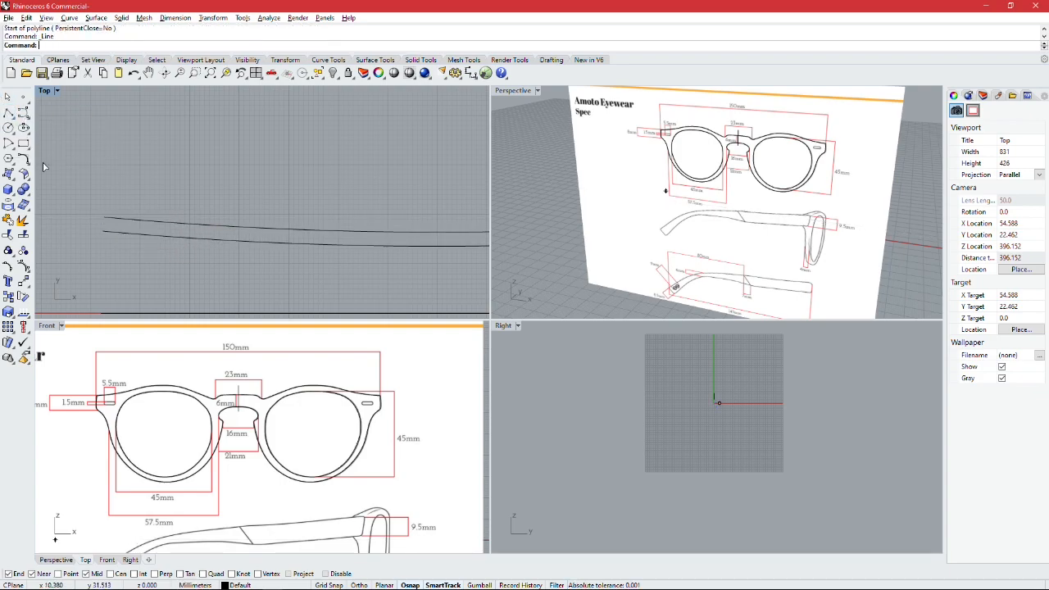
{"action": "left_click", "coordinate": [104, 231]}
{"action": "left_click", "coordinate": [104, 218]}
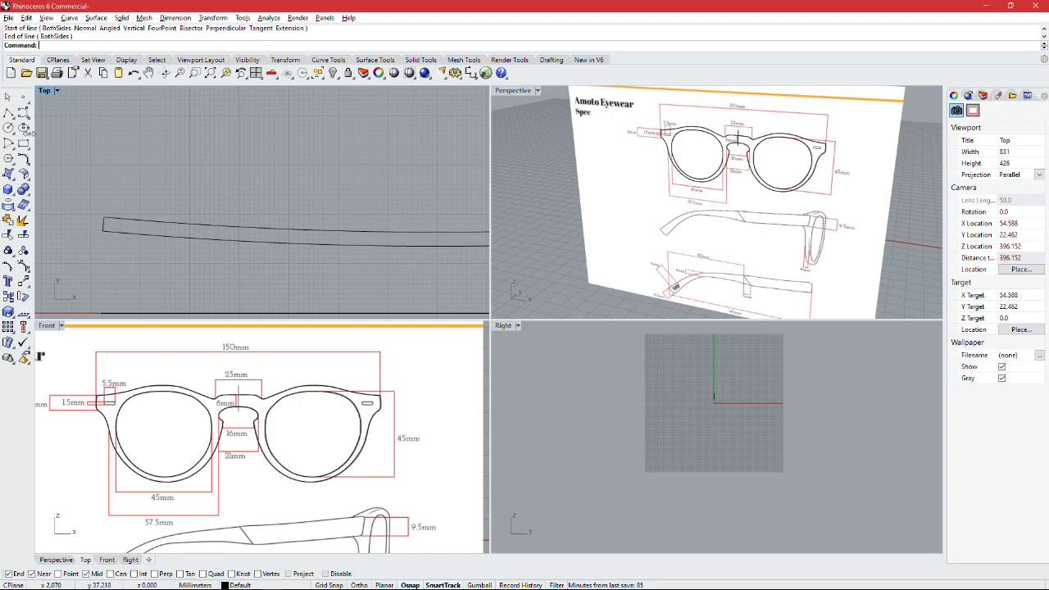
Step: Close the right end of the arc profile with a short straight polyline between the two arc endpoints
{"action": "scroll", "coordinate": [187, 214], "scroll_direction": "down", "scroll_amount": 2}
{"action": "left_click", "coordinate": [9, 113]}
{"action": "right_click_drag", "start_coordinate": [368, 182], "coordinate": [90, 215]}
{"action": "left_click", "coordinate": [384, 259]}
{"action": "left_click", "coordinate": [382, 248]}
{"action": "key", "text": "Return"}
{"action": "scroll", "coordinate": [323, 230], "scroll_direction": "down", "scroll_amount": 4}
{"action": "scroll", "coordinate": [279, 229], "scroll_direction": "up", "scroll_amount": 3}
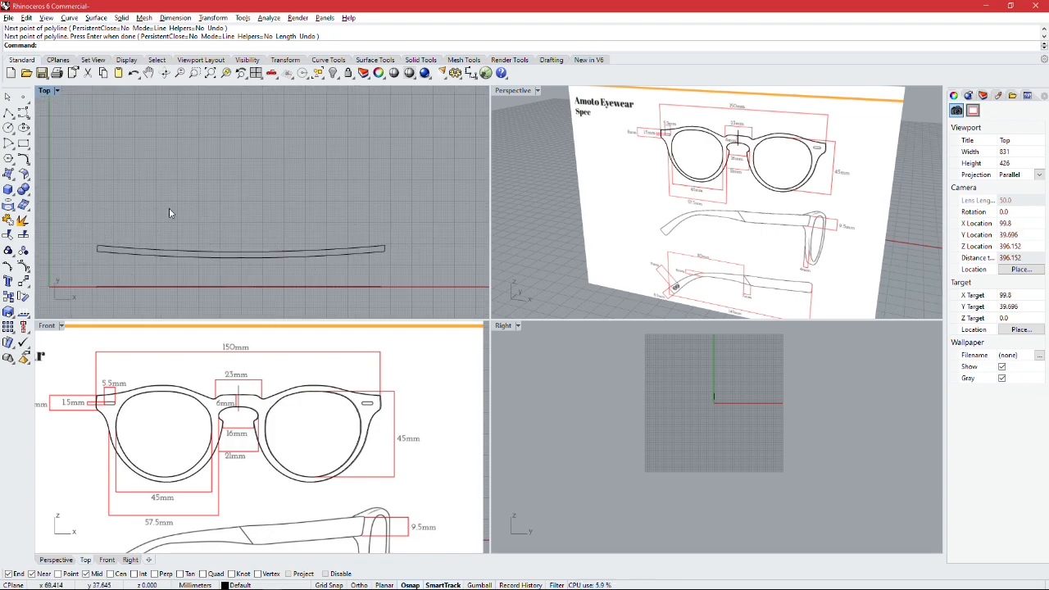
{"action": "scroll", "coordinate": [246, 261], "scroll_direction": "down", "scroll_amount": 2}
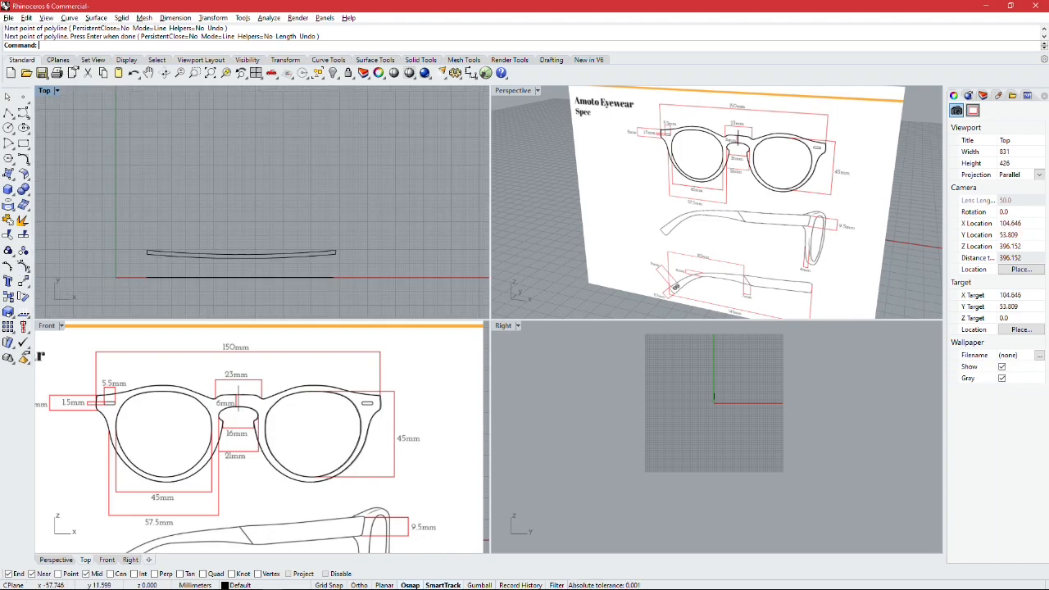
Step: Examine the arcs and end lines of the base-curve profile in the Top view, checking both ends closely
{"action": "right_click_drag", "start_coordinate": [141, 247], "coordinate": [110, 234]}
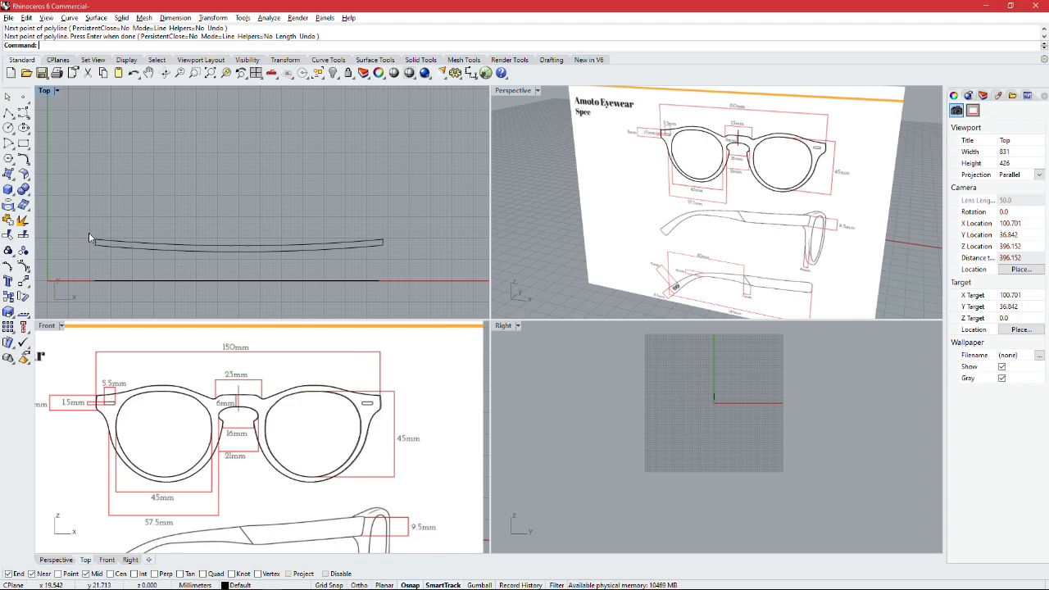
{"action": "left_click_drag", "start_coordinate": [169, 236], "coordinate": [87, 209]}
{"action": "left_click", "coordinate": [406, 260]}
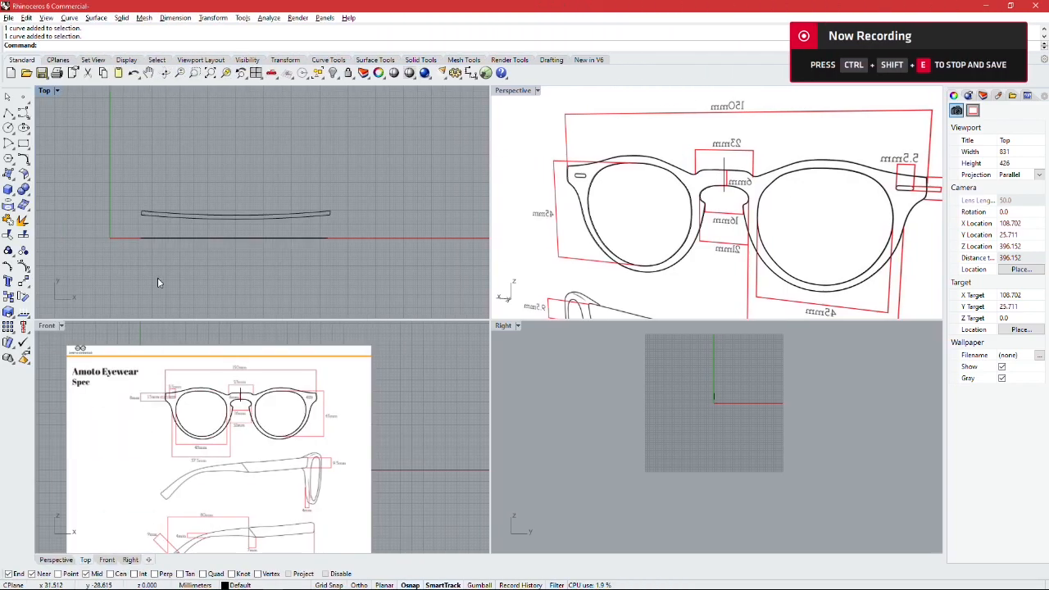
{"action": "scroll", "coordinate": [142, 196], "scroll_direction": "up", "scroll_amount": 6}
{"action": "scroll", "coordinate": [169, 201], "scroll_direction": "down", "scroll_amount": 4}
{"action": "scroll", "coordinate": [209, 189], "scroll_direction": "up", "scroll_amount": 4}
{"action": "scroll", "coordinate": [103, 216], "scroll_direction": "down", "scroll_amount": 1}
{"action": "left_click_drag", "start_coordinate": [82, 206], "coordinate": [397, 255]}
{"action": "key", "text": "Escape"}
{"action": "left_click", "coordinate": [350, 245]}
{"action": "left_click", "coordinate": [353, 237]}
{"action": "left_click", "coordinate": [368, 240]}
{"action": "scroll", "coordinate": [352, 237], "scroll_direction": "up", "scroll_amount": 2}
{"action": "left_click", "coordinate": [357, 236]}
{"action": "left_click", "coordinate": [366, 245]}
{"action": "scroll", "coordinate": [397, 236], "scroll_direction": "up", "scroll_amount": 4}
{"action": "left_click", "coordinate": [274, 192]}
{"action": "scroll", "coordinate": [275, 194], "scroll_direction": "down", "scroll_amount": 8}
{"action": "right_click_drag", "start_coordinate": [229, 182], "coordinate": [269, 205]}
{"action": "scroll", "coordinate": [148, 229], "scroll_direction": "up", "scroll_amount": 6}
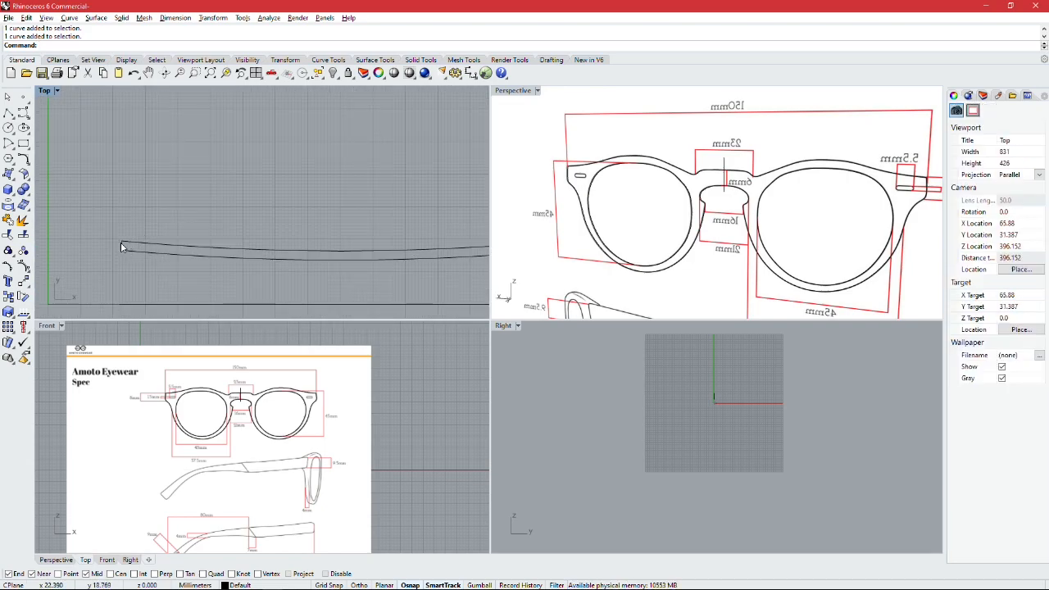
{"action": "left_click", "coordinate": [120, 243]}
{"action": "left_click", "coordinate": [247, 197]}
{"action": "scroll", "coordinate": [237, 197], "scroll_direction": "down", "scroll_amount": 5}
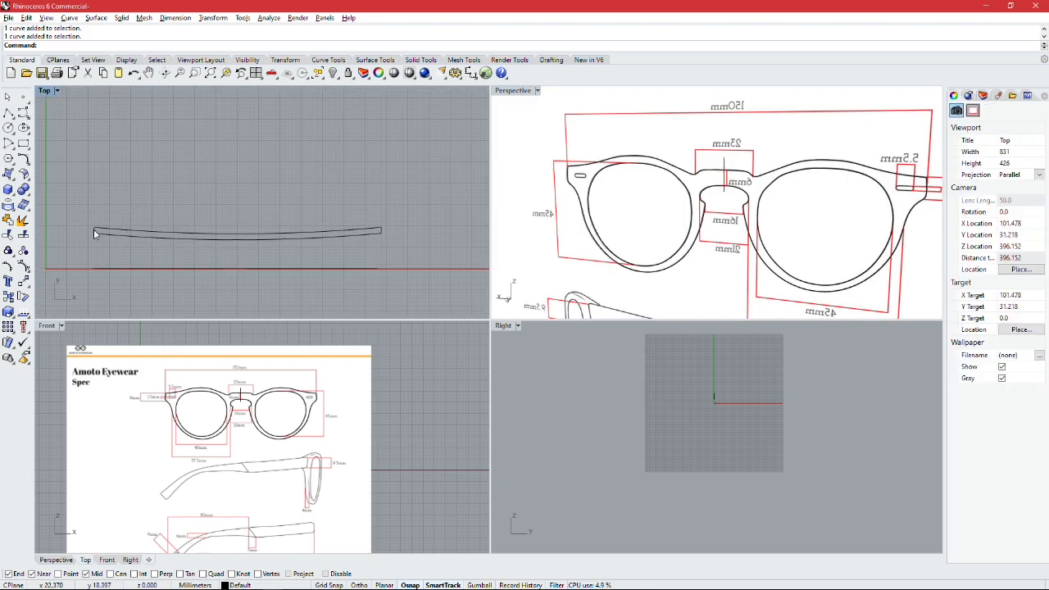
Step: Join the two arcs and their two end lines into one closed base-curve profile
{"action": "left_click", "coordinate": [94, 229]}
{"action": "left_click", "coordinate": [23, 220]}
{"action": "left_click", "coordinate": [123, 233]}
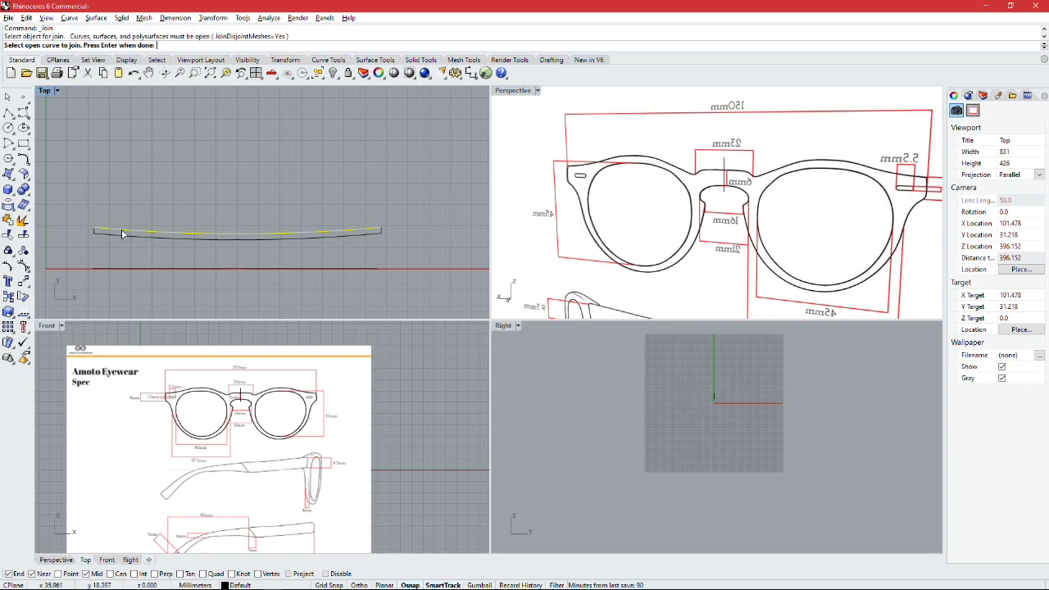
{"action": "left_click", "coordinate": [94, 233]}
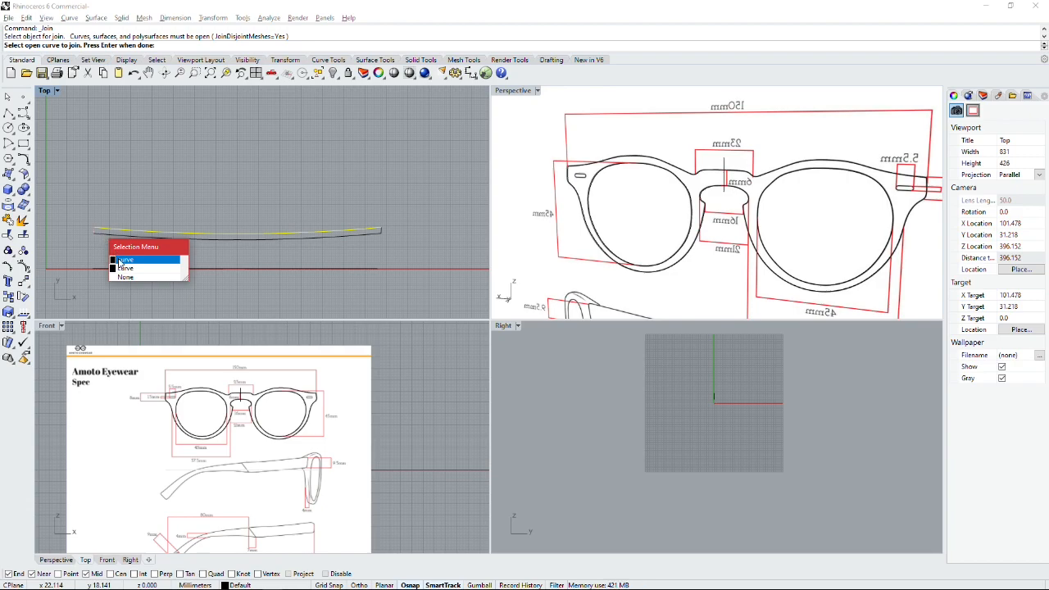
{"action": "left_click", "coordinate": [121, 261]}
{"action": "scroll", "coordinate": [381, 233], "scroll_direction": "up", "scroll_amount": 5}
{"action": "key", "text": "Return"}
Step: Select the joined base-curve profile and examine its control points and both end corners in the Top view
{"action": "scroll", "coordinate": [217, 236], "scroll_direction": "down", "scroll_amount": 4}
{"action": "left_click", "coordinate": [192, 240]}
{"action": "right_click_drag", "start_coordinate": [165, 194], "coordinate": [229, 205]}
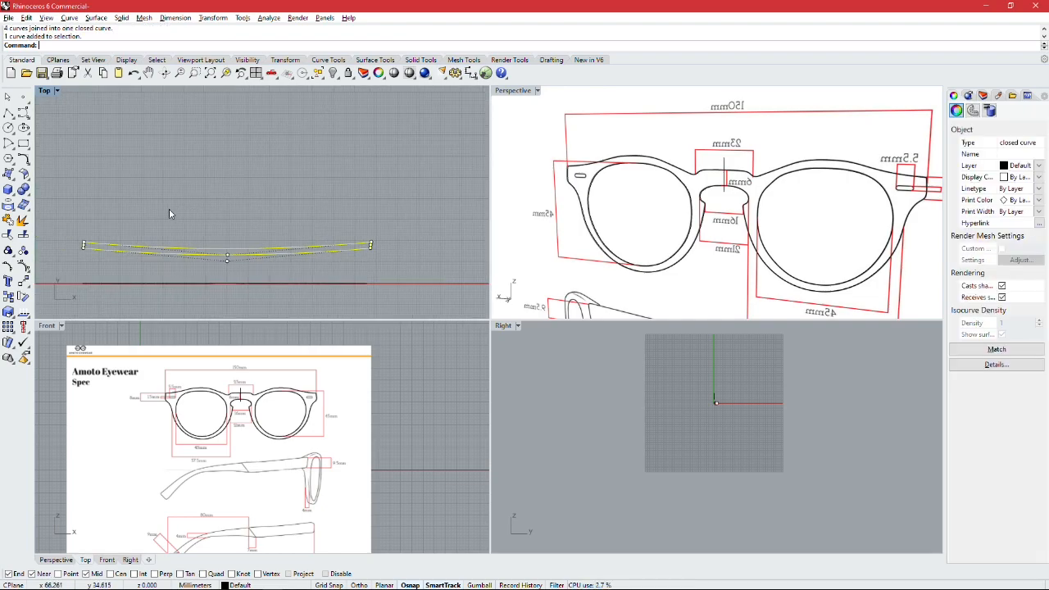
{"action": "left_click", "coordinate": [174, 210]}
{"action": "scroll", "coordinate": [102, 246], "scroll_direction": "up", "scroll_amount": 6}
{"action": "left_click", "coordinate": [86, 241]}
{"action": "scroll", "coordinate": [237, 228], "scroll_direction": "down", "scroll_amount": 4}
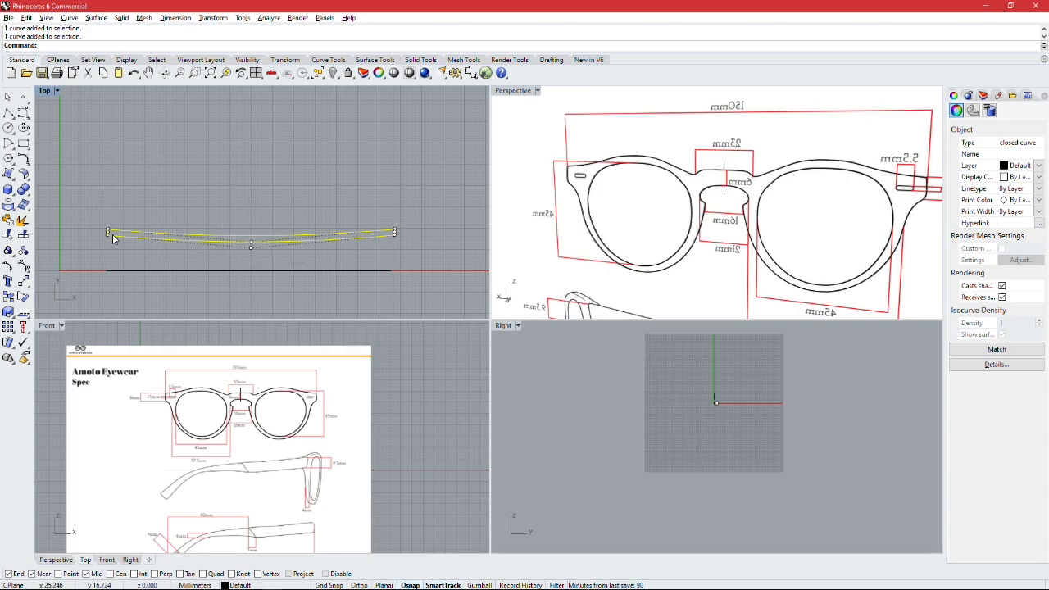
{"action": "left_click", "coordinate": [182, 209]}
{"action": "left_click", "coordinate": [186, 234]}
{"action": "scroll", "coordinate": [398, 234], "scroll_direction": "up", "scroll_amount": 5}
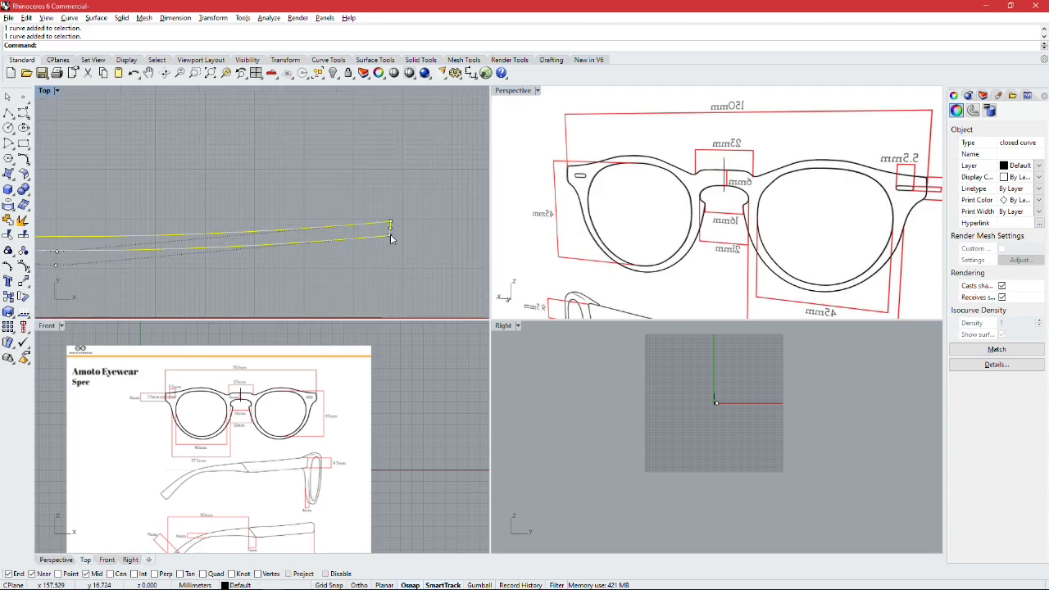
{"action": "scroll", "coordinate": [264, 259], "scroll_direction": "down", "scroll_amount": 5}
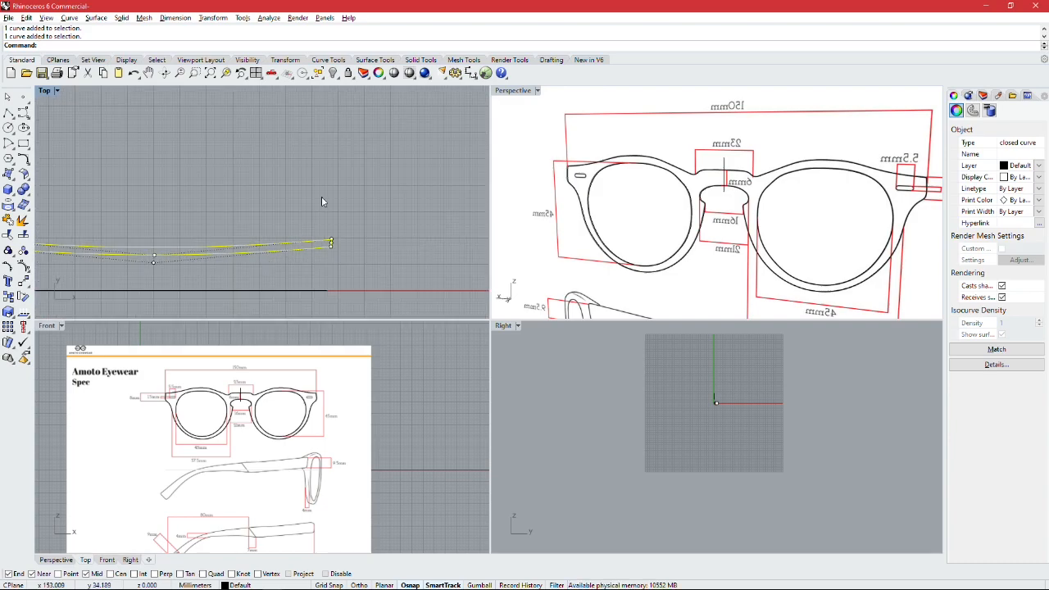
{"action": "scroll", "coordinate": [367, 239], "scroll_direction": "down", "scroll_amount": 4}
{"action": "right_click_drag", "start_coordinate": [374, 242], "coordinate": [301, 230]}
{"action": "left_click", "coordinate": [318, 244]}
{"action": "scroll", "coordinate": [402, 205], "scroll_direction": "down", "scroll_amount": 4}
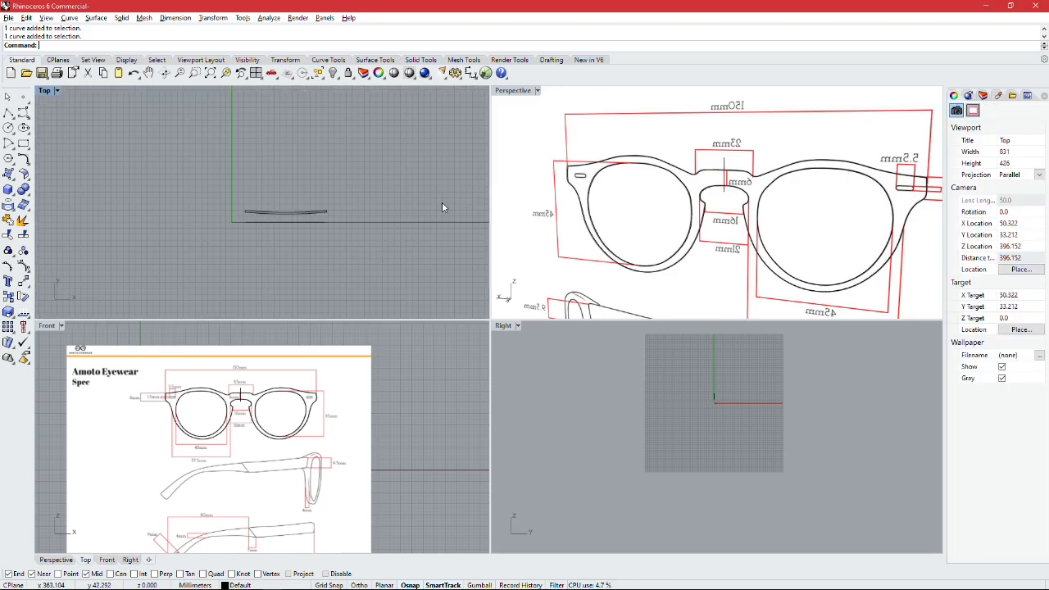
Step: Join the top edge and lower rim curves of the frame's outer outline into one closed curve in the Perspective view
{"action": "left_click", "coordinate": [619, 177]}
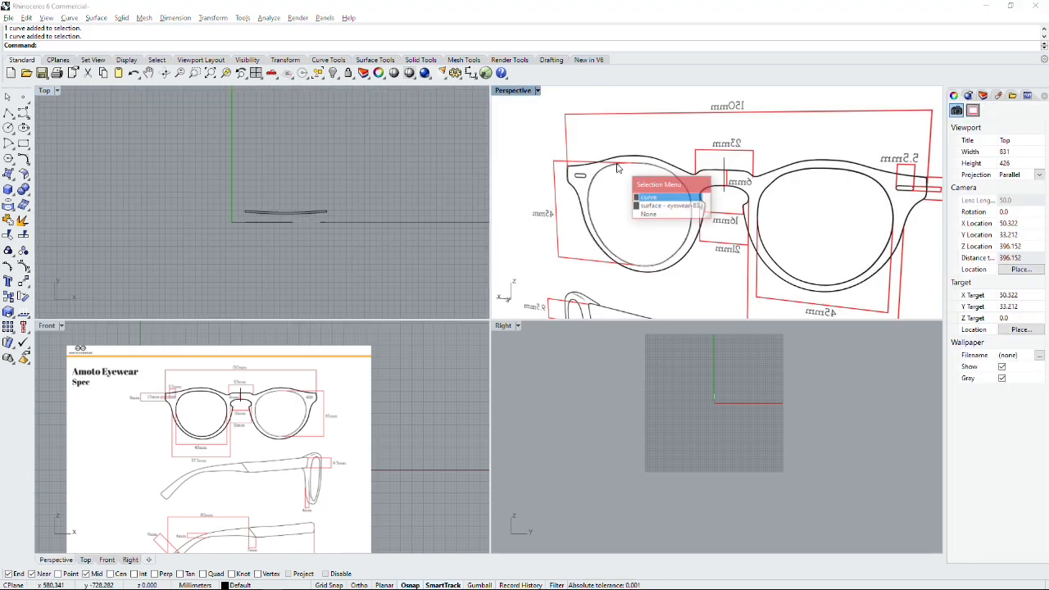
{"action": "left_click", "coordinate": [579, 197]}
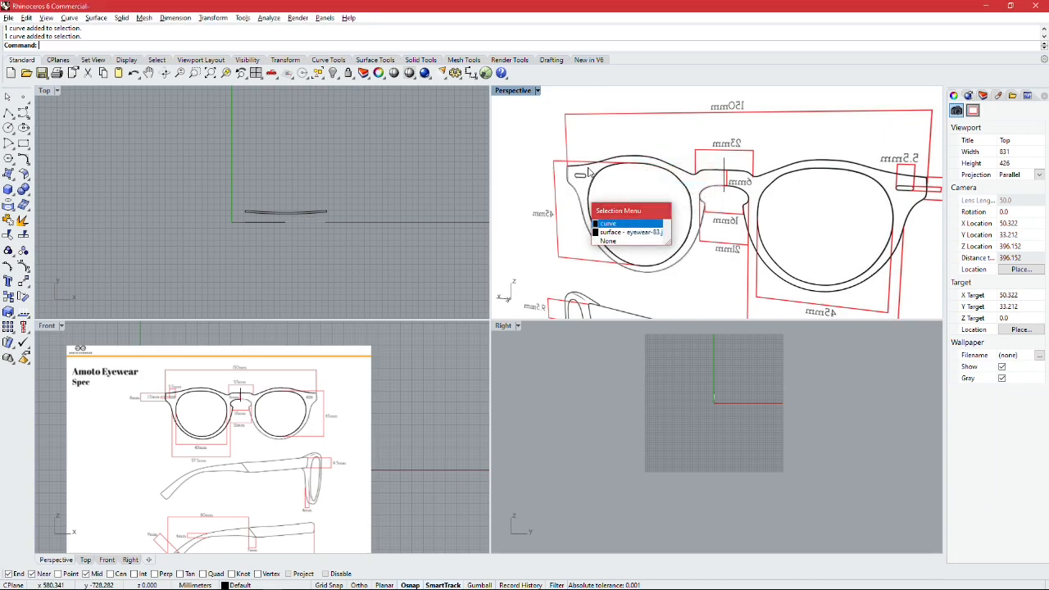
{"action": "left_click", "coordinate": [597, 164]}
{"action": "left_click", "coordinate": [8, 221]}
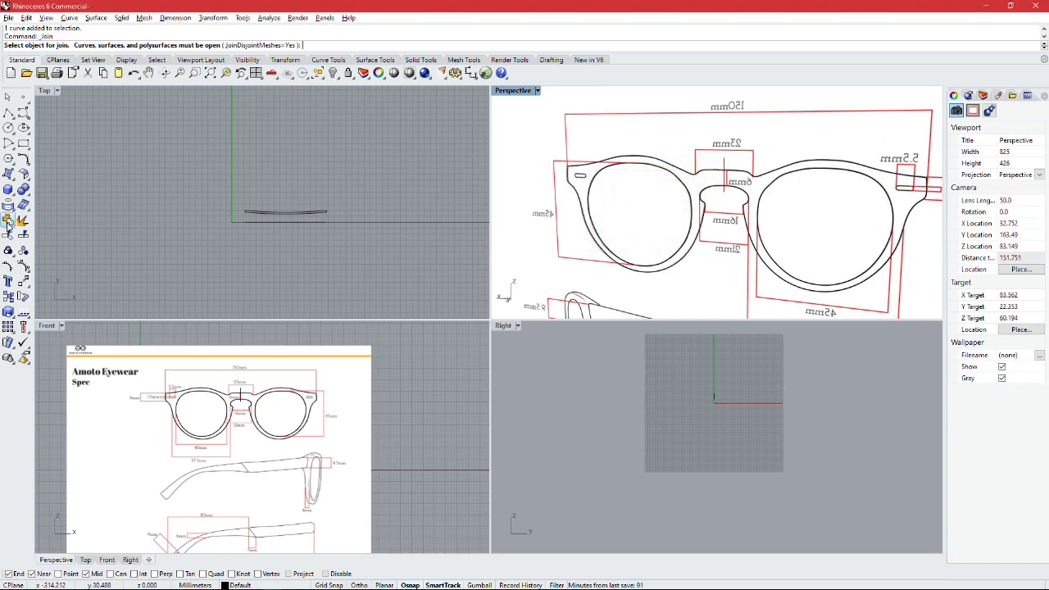
{"action": "left_click", "coordinate": [586, 177]}
{"action": "key", "text": "Return"}
{"action": "key", "text": "Return"}
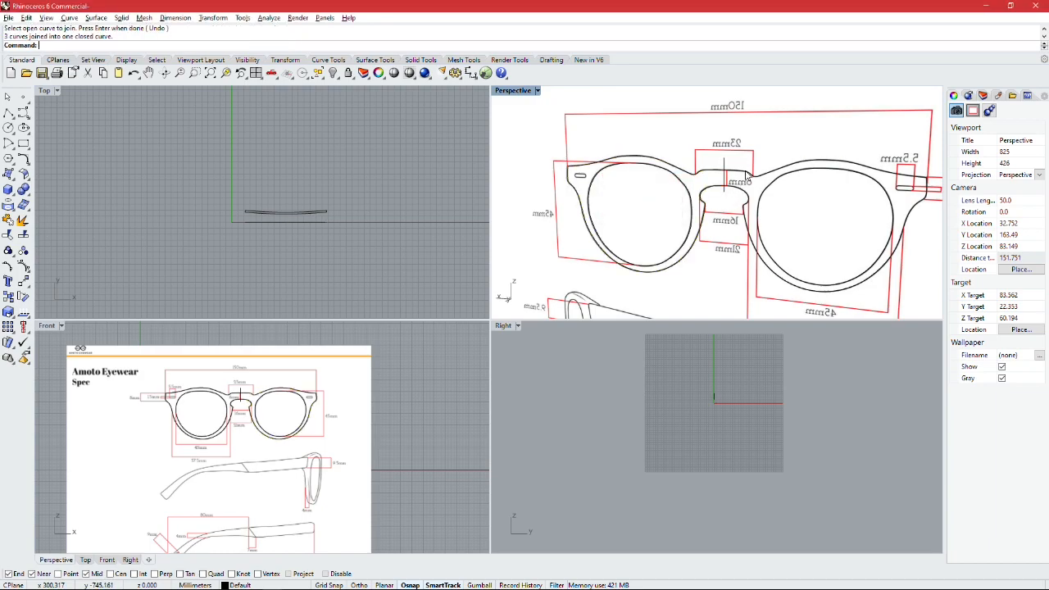
{"action": "left_click", "coordinate": [748, 194]}
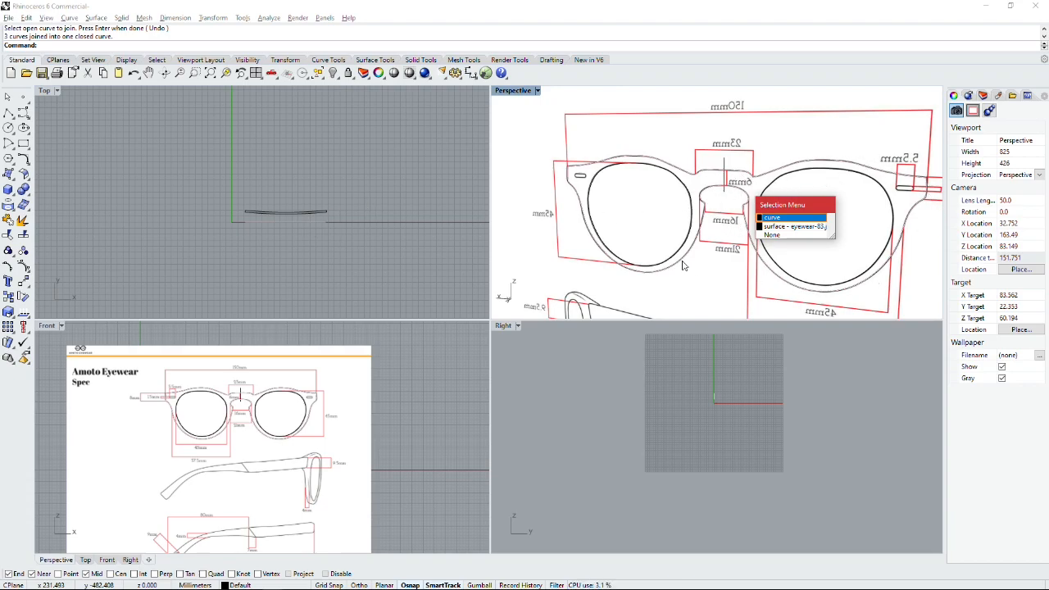
Step: Delete the short vertical centre line crossing the bridge of the frame outline
{"action": "left_click", "coordinate": [409, 194]}
{"action": "right_click_drag", "start_coordinate": [414, 171], "coordinate": [364, 199]}
{"action": "right_click_drag", "start_coordinate": [286, 204], "coordinate": [258, 209]}
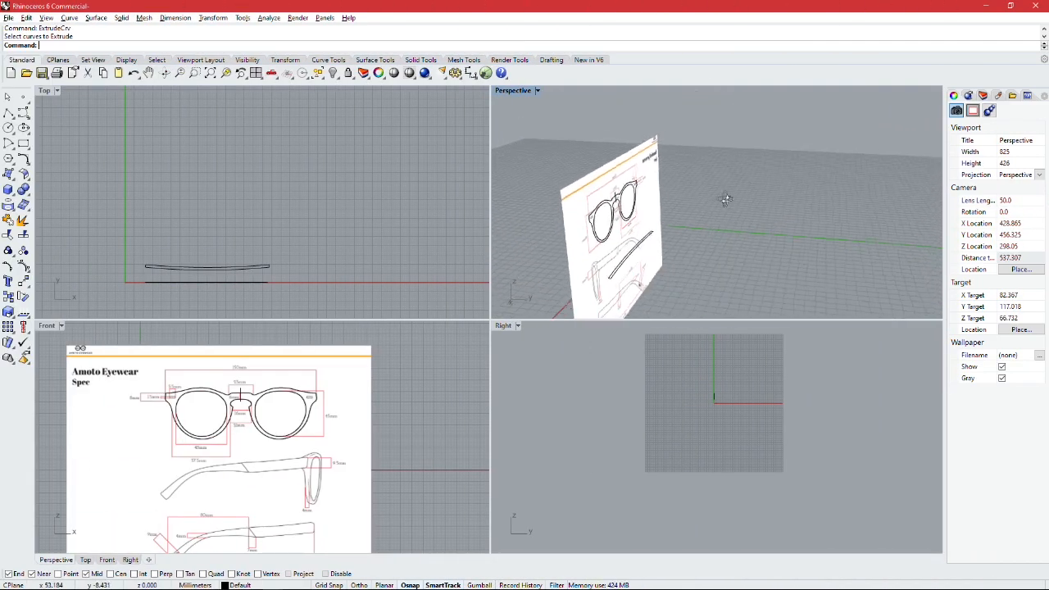
{"action": "right_click_drag", "start_coordinate": [763, 176], "coordinate": [650, 265]}
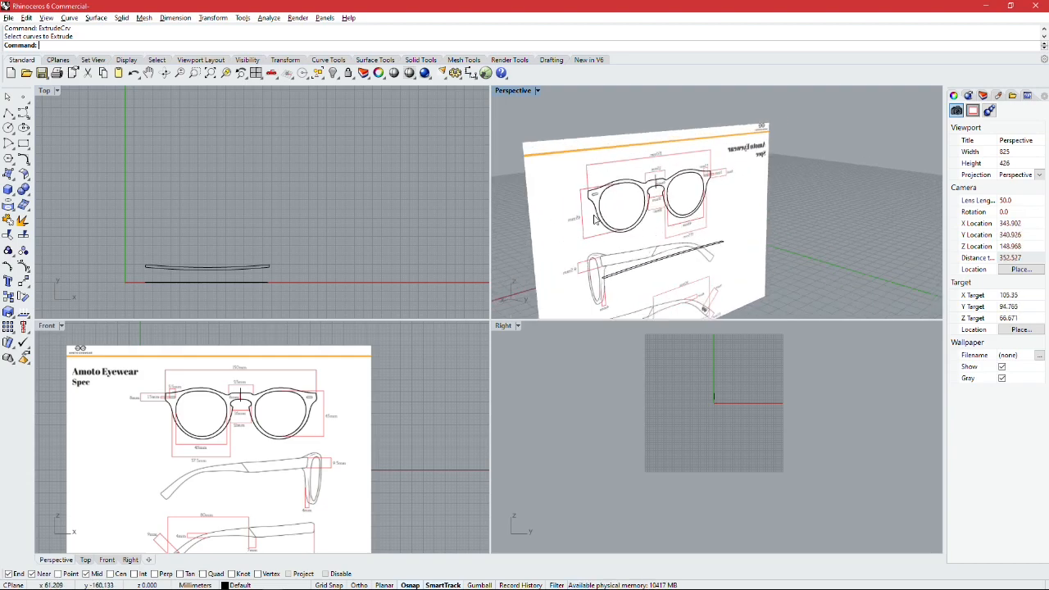
{"action": "right_click_drag", "start_coordinate": [571, 198], "coordinate": [633, 221]}
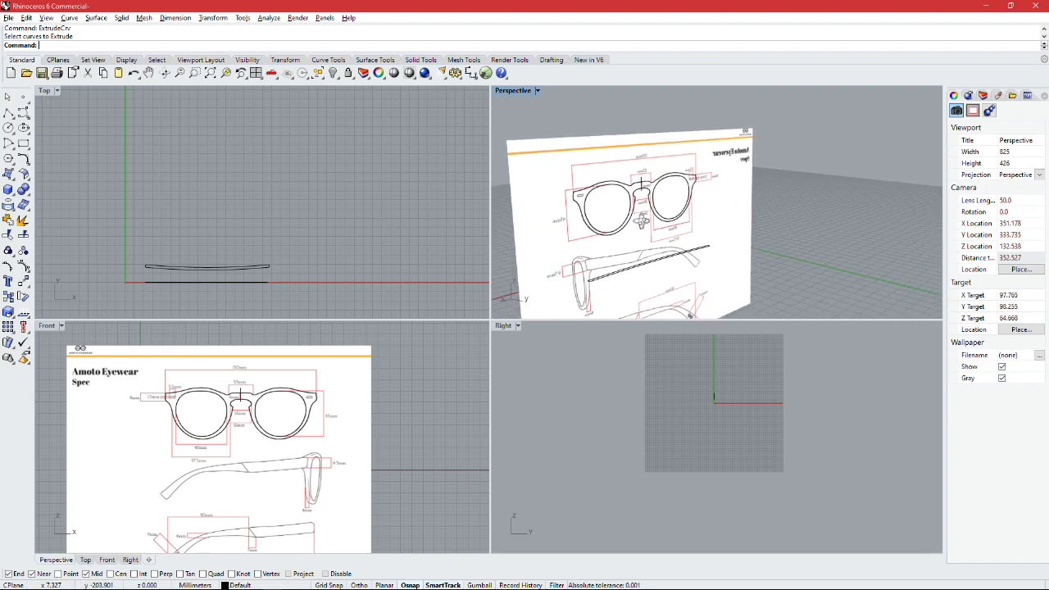
{"action": "scroll", "coordinate": [649, 203], "scroll_direction": "up", "scroll_amount": 6}
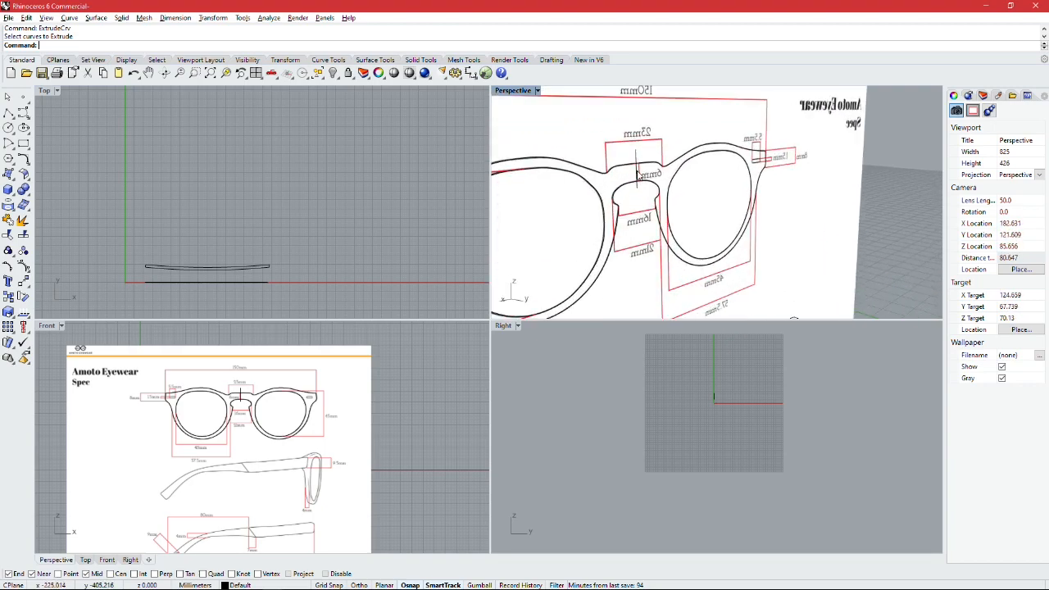
{"action": "left_click", "coordinate": [637, 152]}
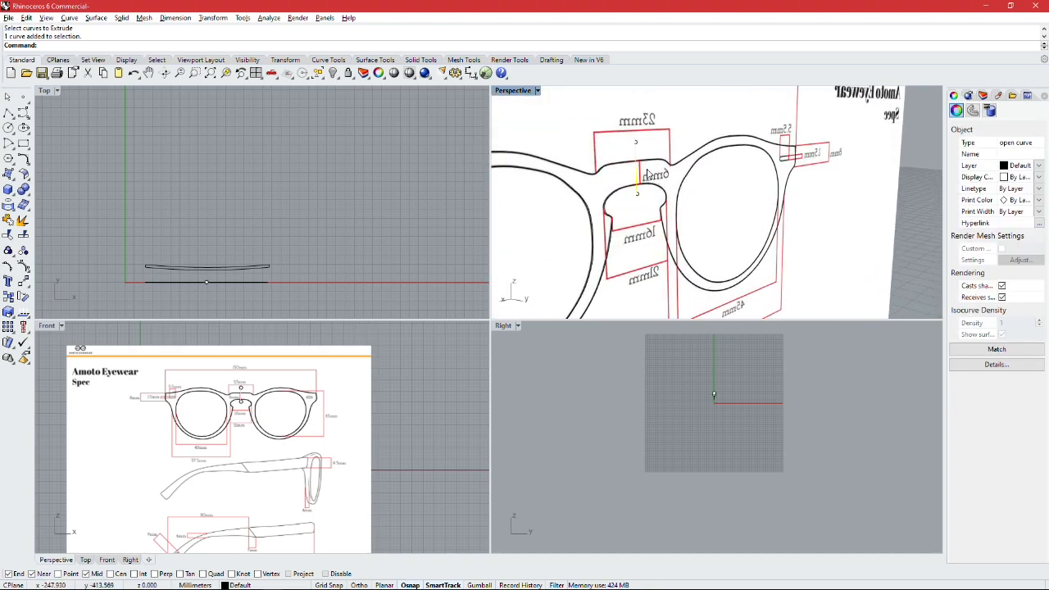
{"action": "key", "text": "Delete"}
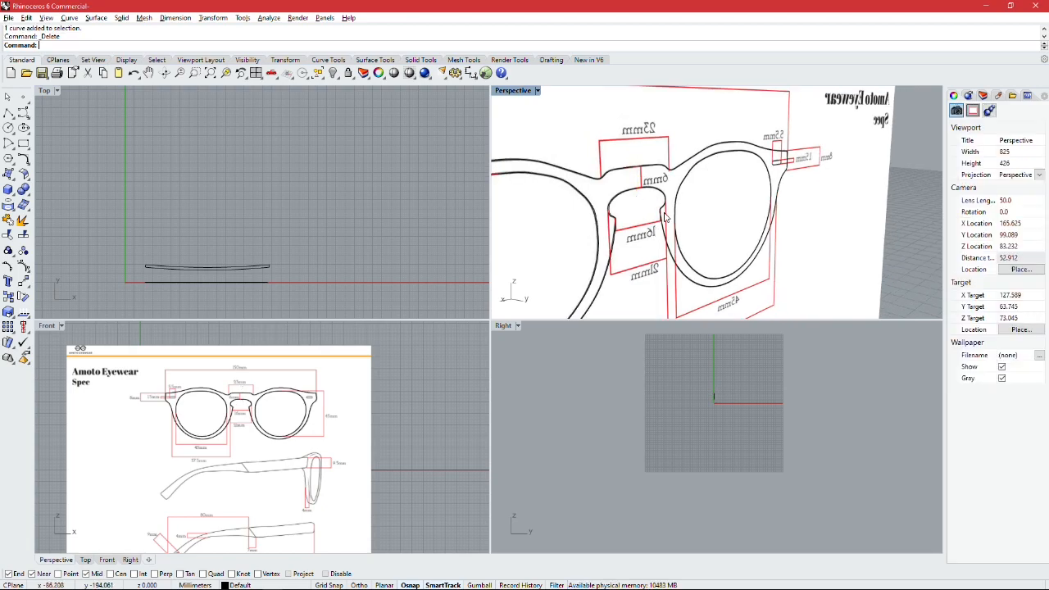
Step: Extrude the frame's outer outline together with both lens outlines into a solid about 67 mm deep, passing through the base-curve profile
{"action": "scroll", "coordinate": [744, 194], "scroll_direction": "down", "scroll_amount": 5}
{"action": "scroll", "coordinate": [786, 185], "scroll_direction": "down", "scroll_amount": 8}
{"action": "mouse_move", "coordinate": [689, 210]}
{"action": "right_mouse_down"}
{"action": "mouse_move", "coordinate": [784, 205]}
{"action": "mouse_move", "coordinate": [671, 217]}
{"action": "right_mouse_up"}
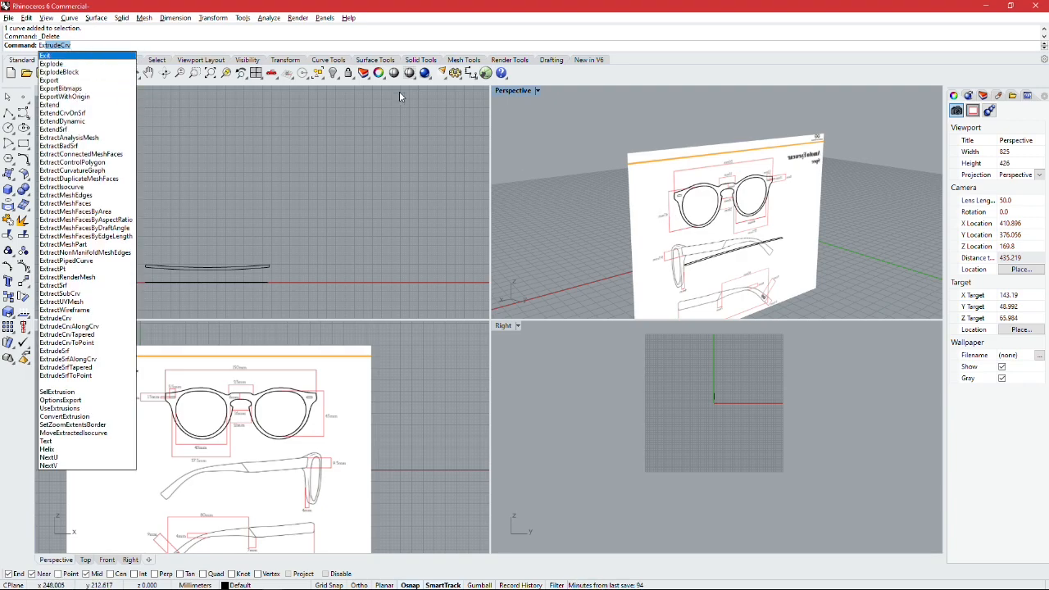
{"action": "key", "text": "Return"}
{"action": "scroll", "coordinate": [702, 177], "scroll_direction": "up", "scroll_amount": 2}
{"action": "right_click_drag", "start_coordinate": [702, 177], "coordinate": [682, 176]}
{"action": "left_click_drag", "start_coordinate": [666, 178], "coordinate": [829, 250]}
{"action": "right_click_drag", "start_coordinate": [819, 238], "coordinate": [717, 222]}
{"action": "key", "text": "Return"}
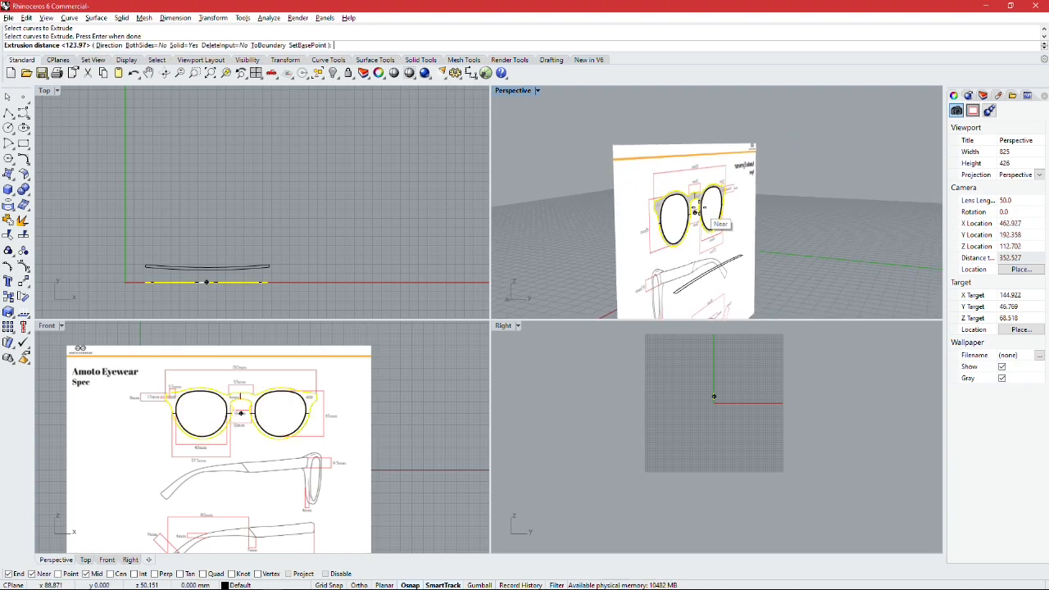
{"action": "right_click_drag", "start_coordinate": [780, 222], "coordinate": [811, 209]}
{"action": "right_click_drag", "start_coordinate": [744, 222], "coordinate": [744, 215]}
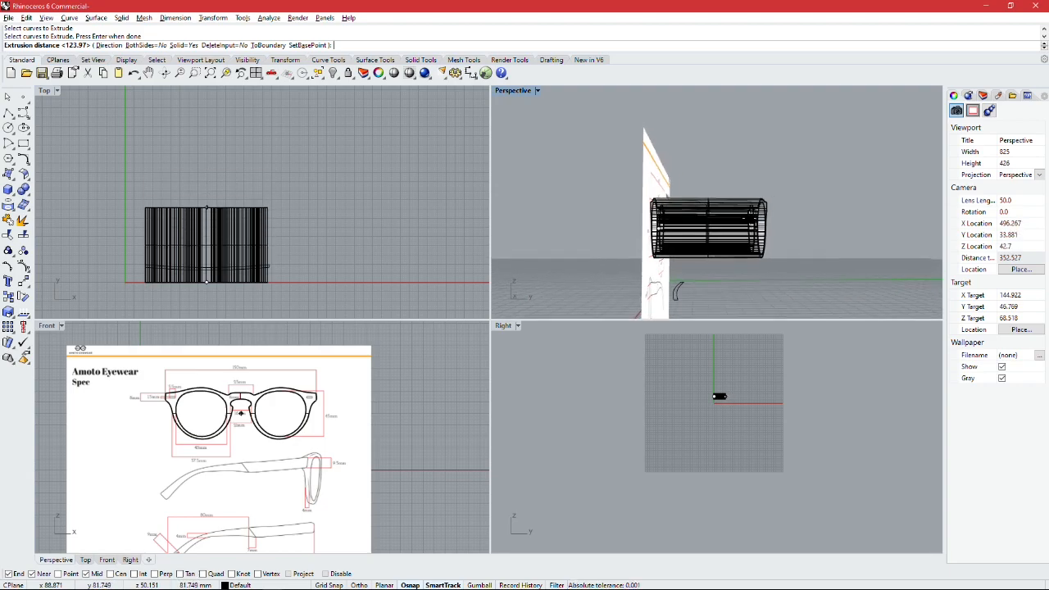
{"action": "key", "text": "Return"}
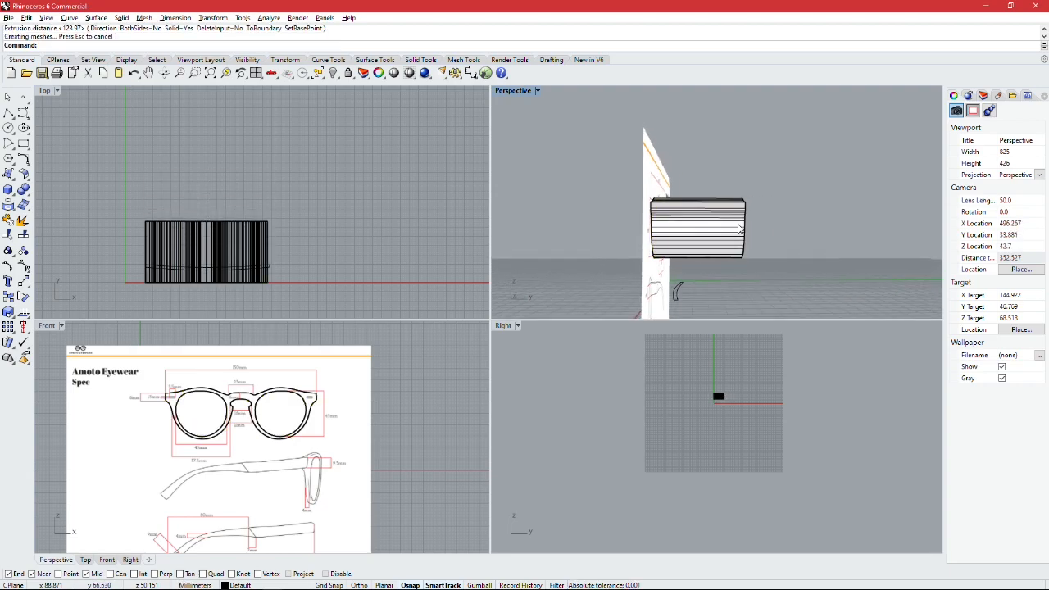
{"action": "right_click_drag", "start_coordinate": [795, 173], "coordinate": [854, 198]}
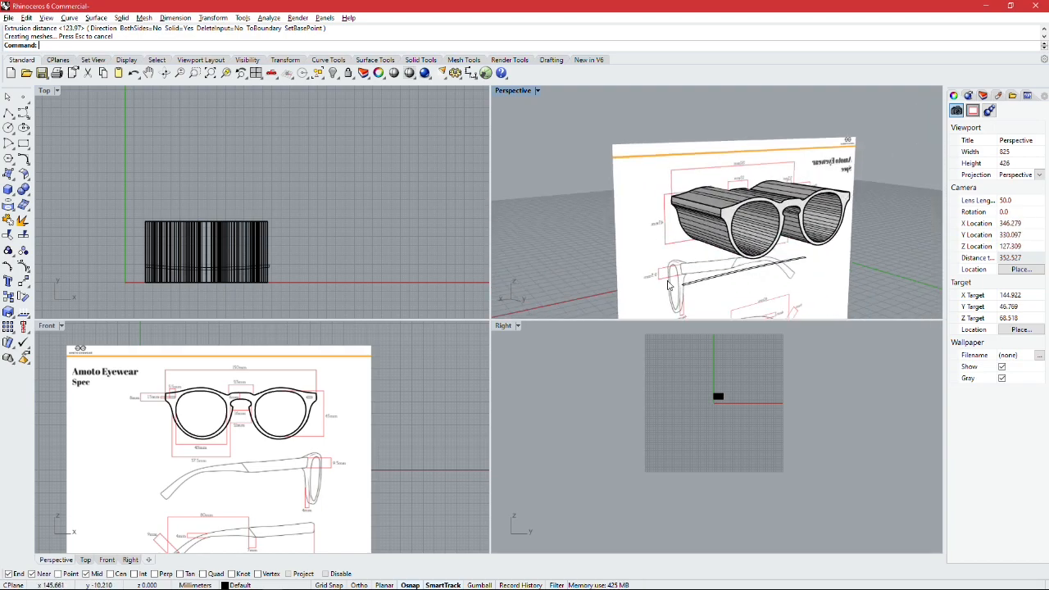
{"action": "scroll", "coordinate": [722, 295], "scroll_direction": "up", "scroll_amount": 4}
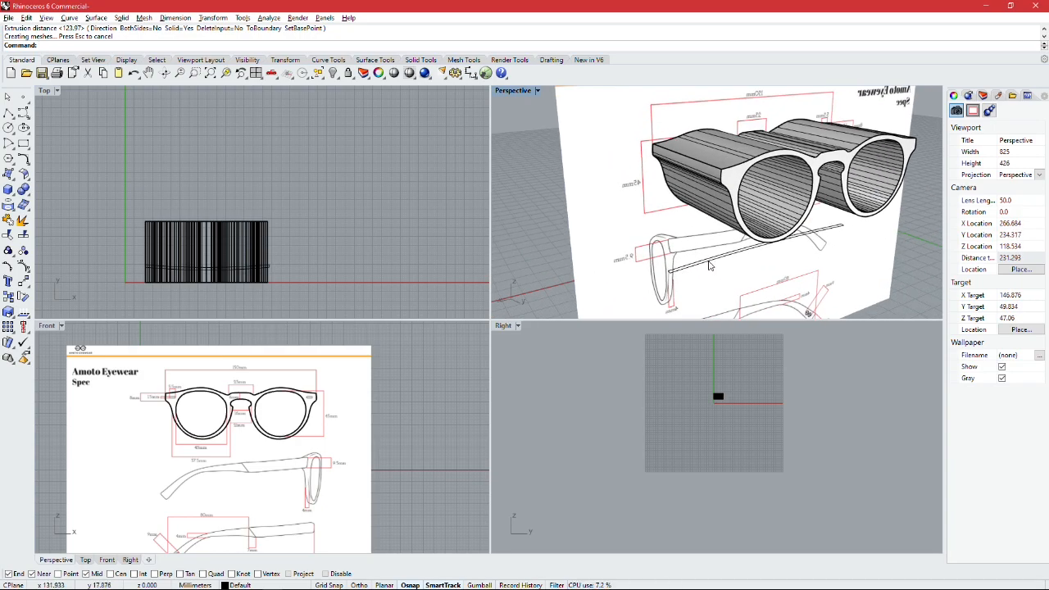
{"action": "left_click", "coordinate": [689, 266]}
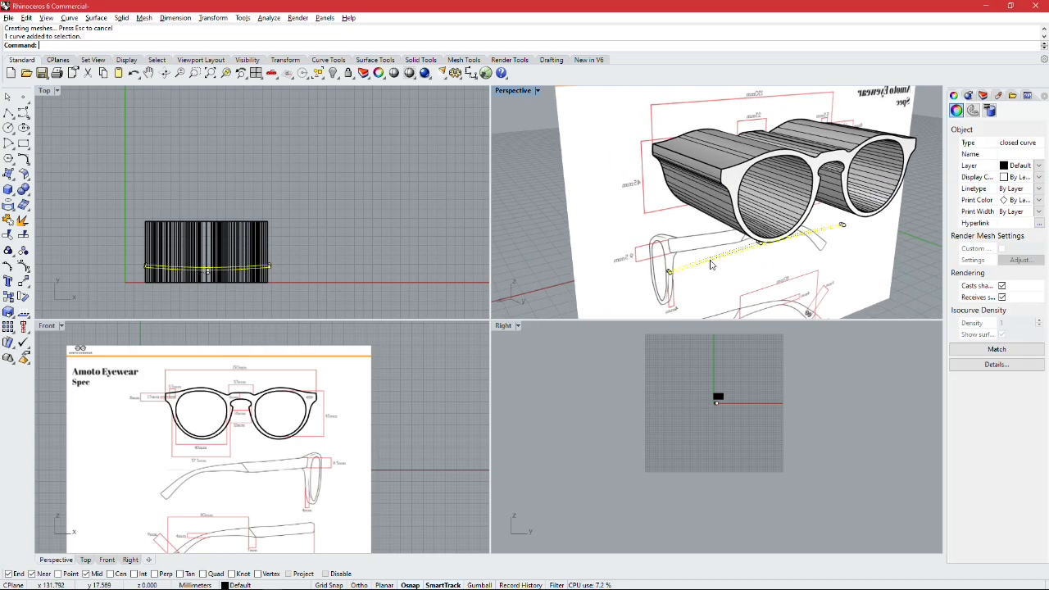
{"action": "left_click", "coordinate": [542, 236]}
{"action": "mouse_move", "coordinate": [754, 264]}
{"action": "right_mouse_down"}
{"action": "mouse_move", "coordinate": [722, 262]}
{"action": "mouse_move", "coordinate": [763, 263]}
{"action": "right_mouse_up"}
{"action": "scroll", "coordinate": [732, 271], "scroll_direction": "up", "scroll_amount": 6}
{"action": "right_click", "coordinate": [763, 264]}
{"action": "key", "text": "Escape"}
{"action": "scroll", "coordinate": [57, 159], "scroll_direction": "down", "scroll_amount": 2}
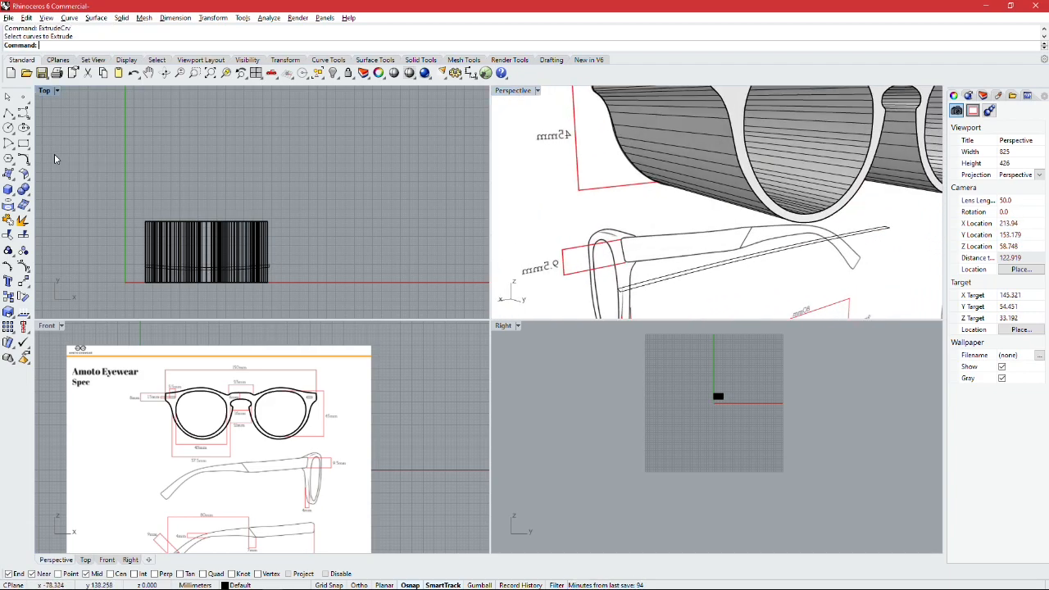
Step: Extrude the closed base-curve profile upward into a thin curved solid that rises past the top of the extruded frame
{"action": "key", "text": "Up"}
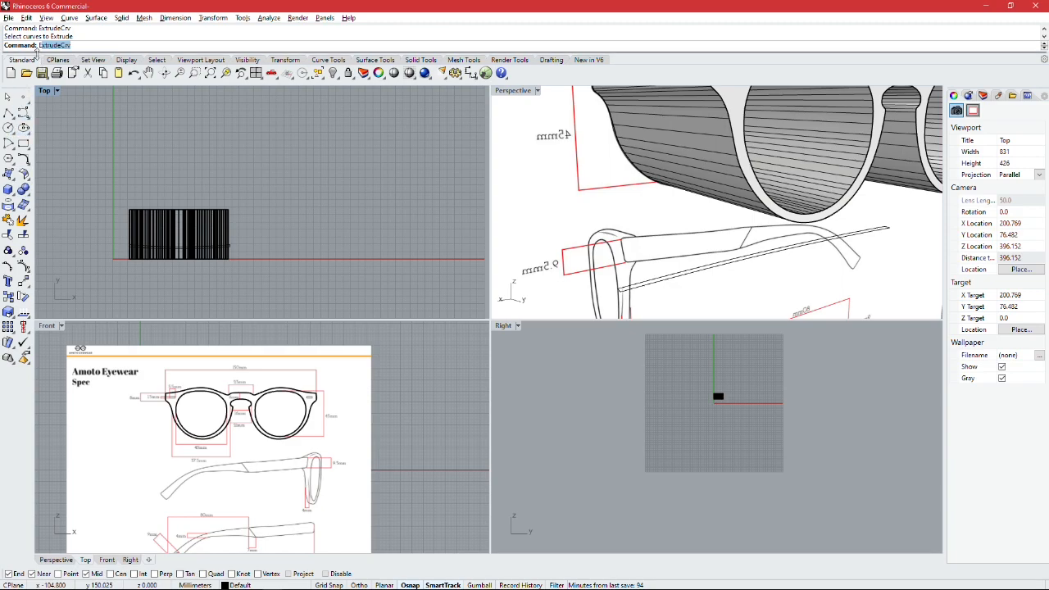
{"action": "key", "text": "Return"}
{"action": "left_click", "coordinate": [668, 279]}
{"action": "right_click", "coordinate": [668, 277]}
{"action": "scroll", "coordinate": [662, 197], "scroll_direction": "down", "scroll_amount": 5}
{"action": "right_click_drag", "start_coordinate": [663, 123], "coordinate": [671, 191]}
{"action": "left_click", "coordinate": [695, 124]}
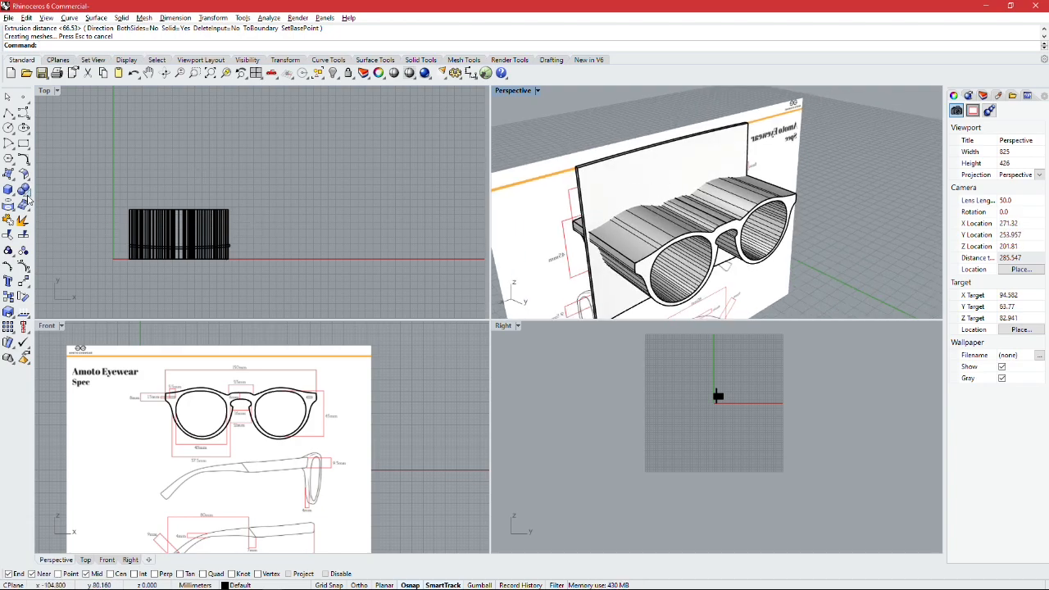
Step: Create the Boolean intersection of the curved base-curve solid and the extruded frame solid
{"action": "left_click", "coordinate": [23, 189]}
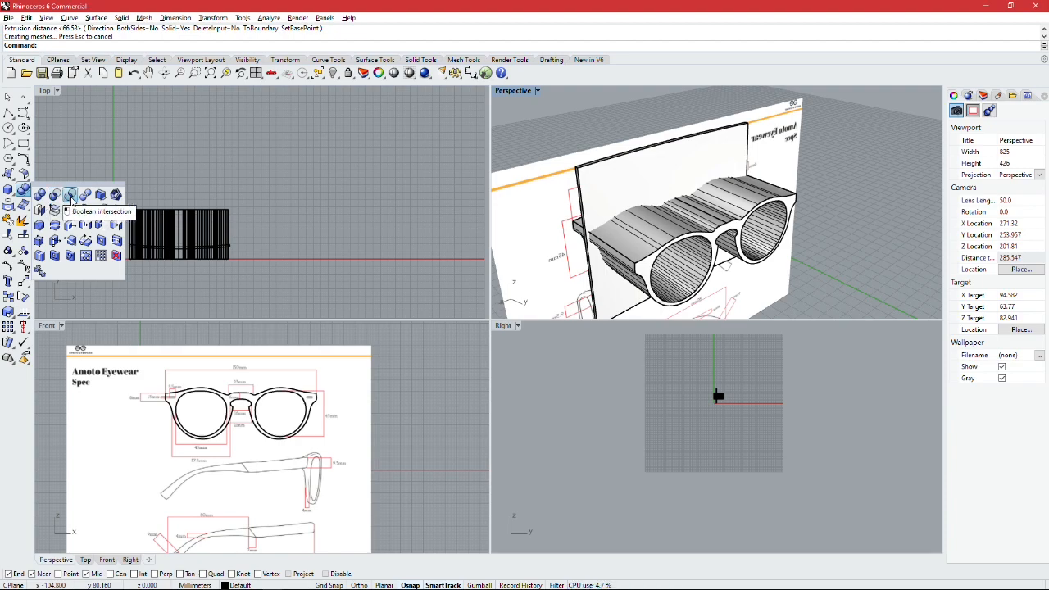
{"action": "left_click", "coordinate": [71, 195]}
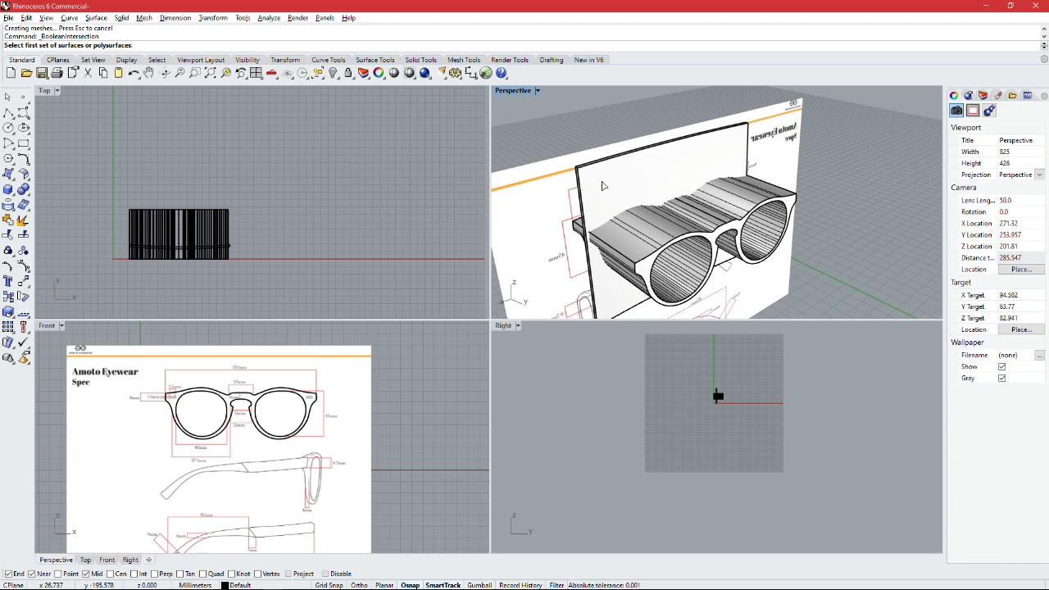
{"action": "left_click", "coordinate": [601, 187]}
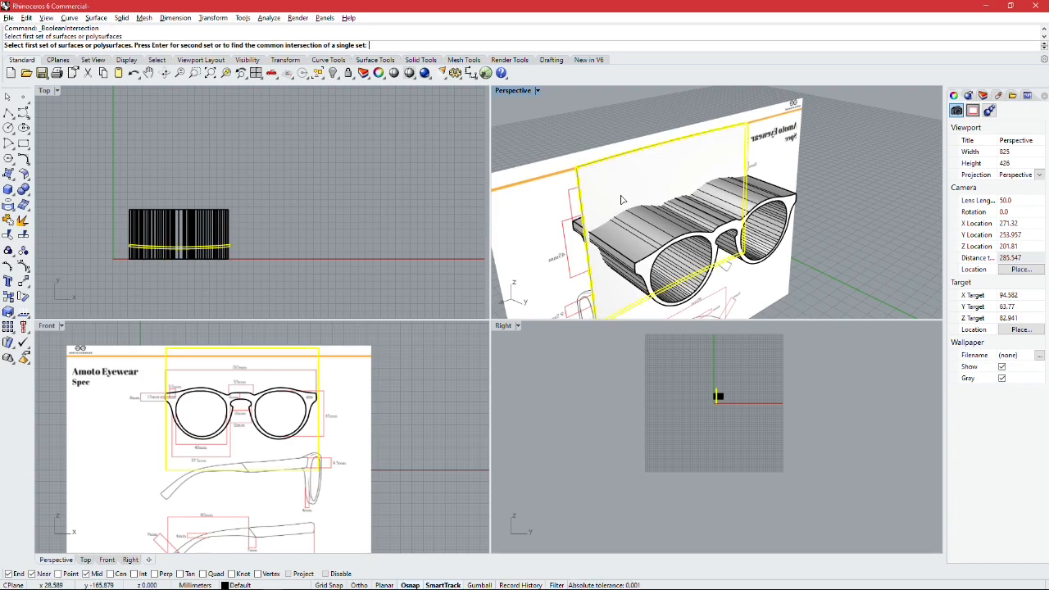
{"action": "left_click", "coordinate": [658, 239]}
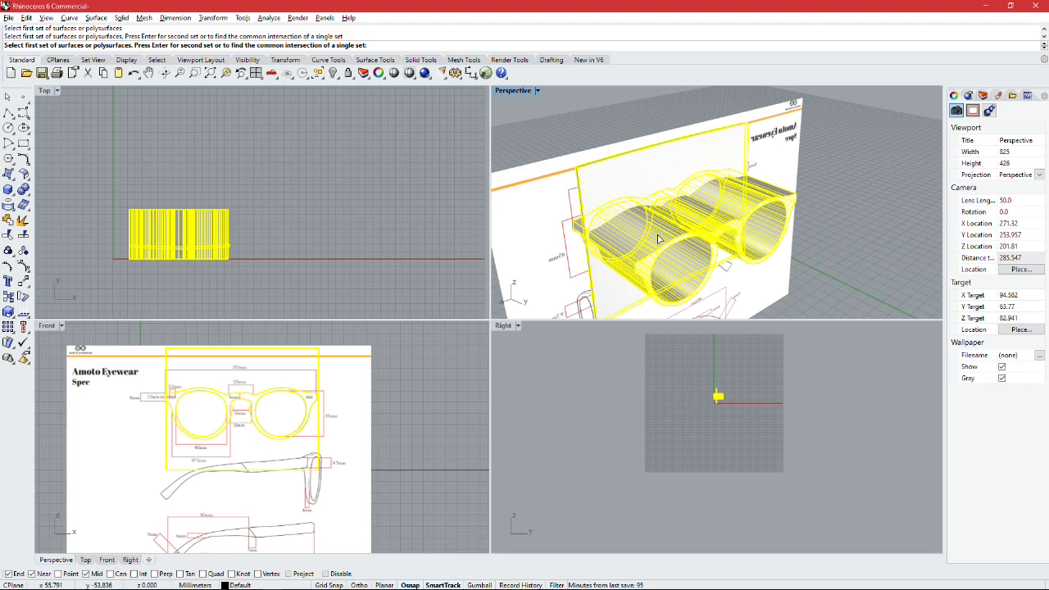
{"action": "key", "text": "Return"}
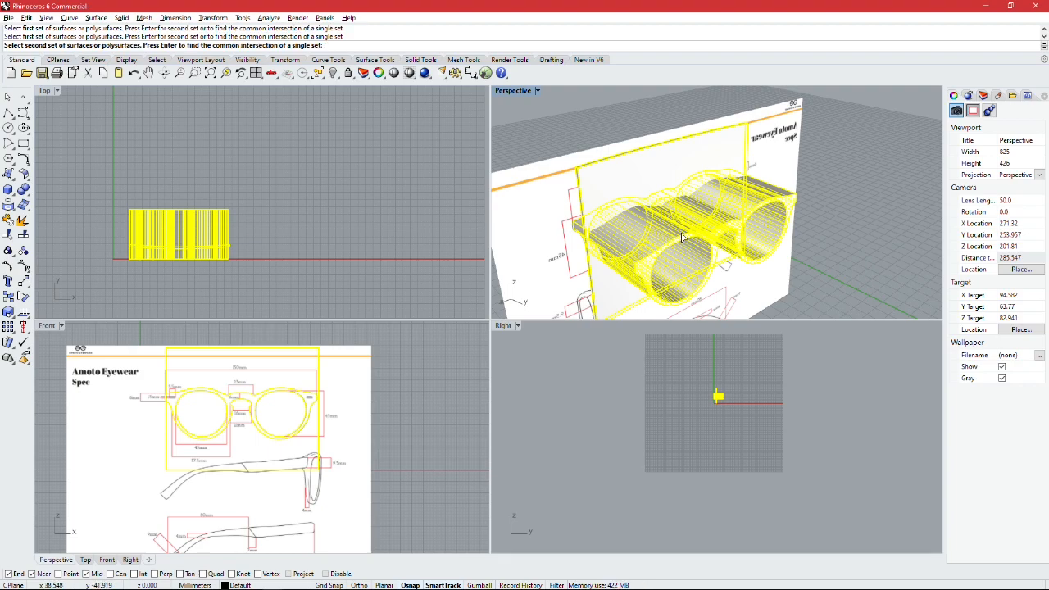
{"action": "key", "text": "Return"}
Step: Delete the eyewear reference picture surface behind the frame
{"action": "right_click_drag", "start_coordinate": [681, 240], "coordinate": [715, 230]}
{"action": "left_click", "coordinate": [635, 228]}
{"action": "key", "text": "Delete"}
{"action": "right_click_drag", "start_coordinate": [636, 212], "coordinate": [658, 105]}
{"action": "right_click_drag", "start_coordinate": [832, 156], "coordinate": [742, 192]}
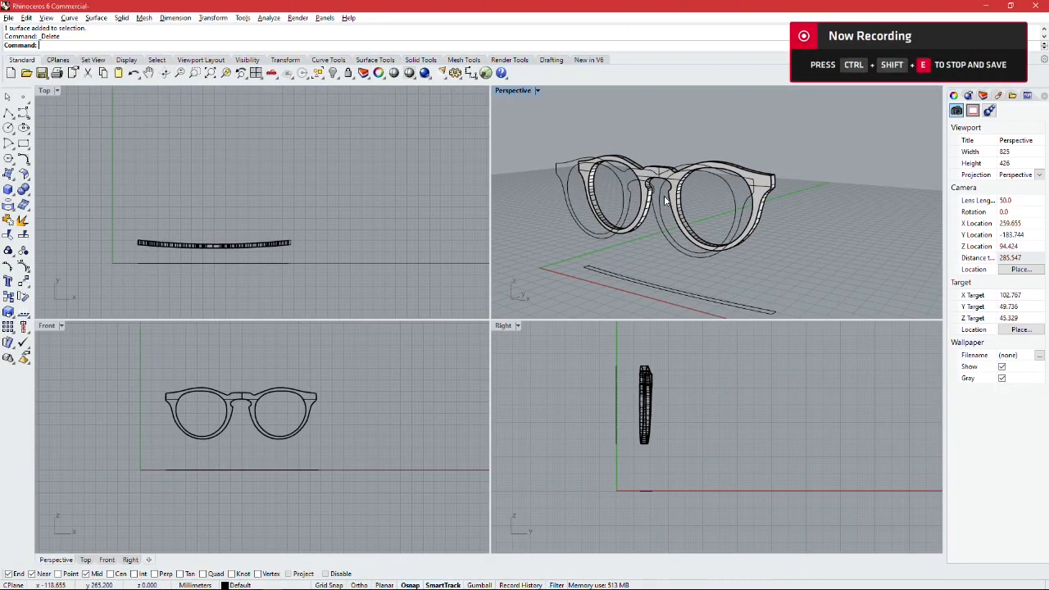
Step: Examine the curved frame from several angles and switch the Perspective view to Rendered display for a closer look
{"action": "scroll", "coordinate": [664, 195], "scroll_direction": "up", "scroll_amount": 2}
{"action": "right_click_drag", "start_coordinate": [702, 133], "coordinate": [658, 164]}
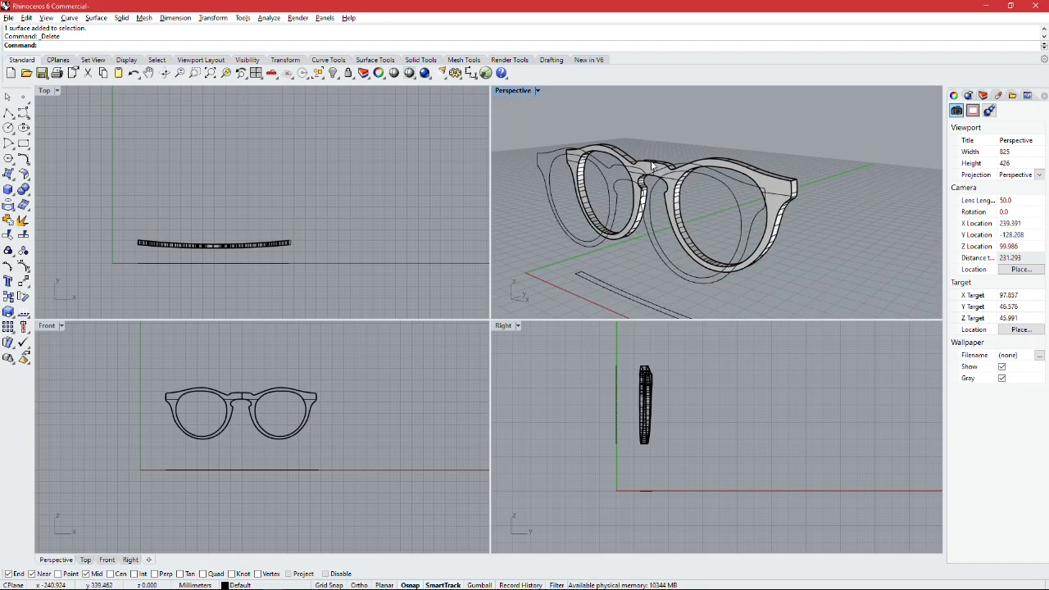
{"action": "right_click_drag", "start_coordinate": [693, 119], "coordinate": [668, 136], "text": "shift"}
{"action": "left_click", "coordinate": [538, 91]}
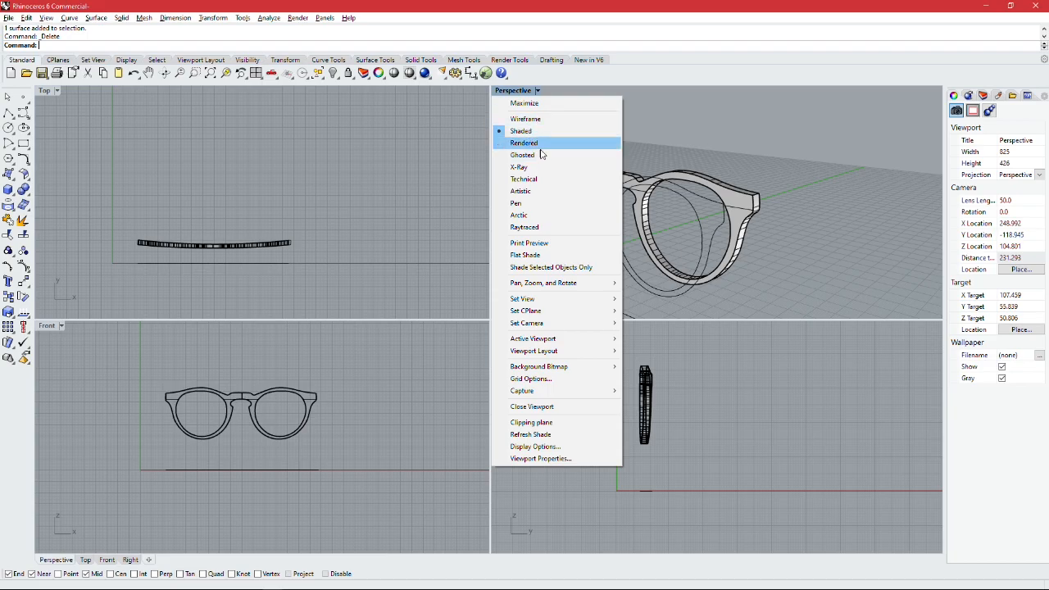
{"action": "left_click", "coordinate": [537, 91]}
{"action": "left_click", "coordinate": [525, 142]}
{"action": "right_click_drag", "start_coordinate": [544, 143], "coordinate": [618, 150]}
{"action": "scroll", "coordinate": [710, 190], "scroll_direction": "up", "scroll_amount": 8}
{"action": "right_click", "coordinate": [645, 144]}
{"action": "scroll", "coordinate": [668, 147], "scroll_direction": "down", "scroll_amount": 3}
{"action": "right_click_drag", "start_coordinate": [712, 147], "coordinate": [548, 100]}
{"action": "scroll", "coordinate": [666, 155], "scroll_direction": "down", "scroll_amount": 3}
Step: Return the Perspective view to Shaded display and undo the deletion of the reference picture
{"action": "left_click", "coordinate": [536, 90]}
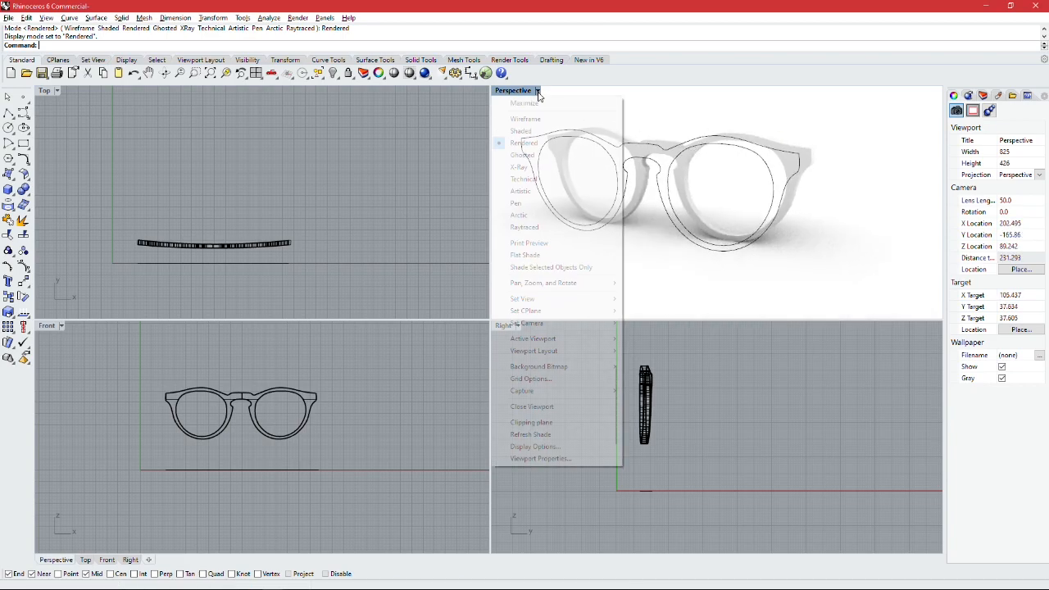
{"action": "left_click", "coordinate": [545, 132]}
{"action": "scroll", "coordinate": [581, 189], "scroll_direction": "down", "scroll_amount": 4}
{"action": "right_click_drag", "start_coordinate": [660, 204], "coordinate": [611, 202]}
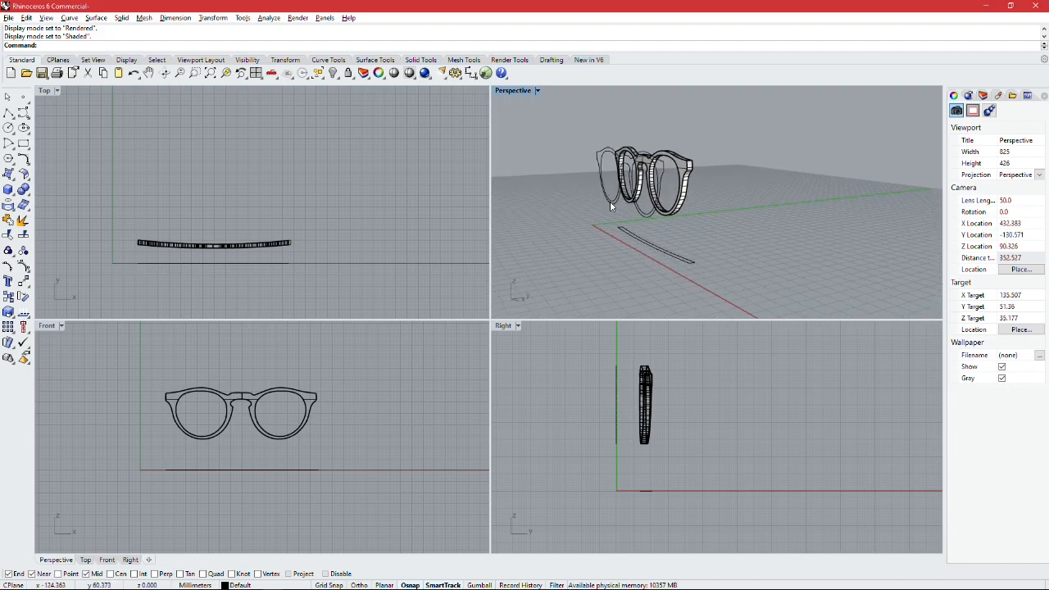
{"action": "key", "text": "ctrl+z"}
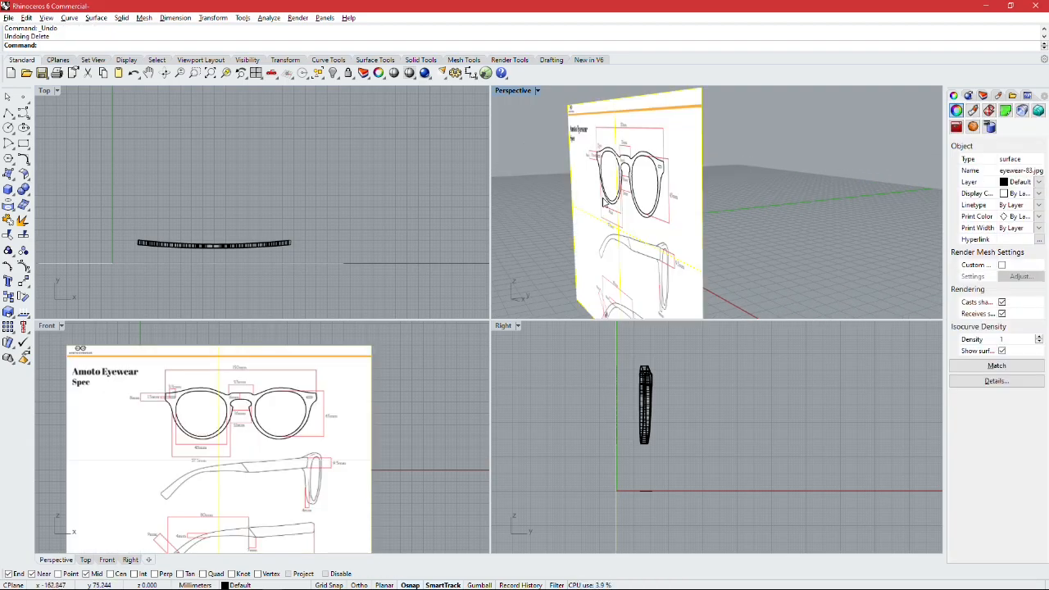
Step: Examine the temple side-view drawing on the spec sheet in the Front view, and the picture's orientation relative to the frame in Perspective
{"action": "scroll", "coordinate": [286, 408], "scroll_direction": "down", "scroll_amount": 1}
{"action": "scroll", "coordinate": [262, 446], "scroll_direction": "up", "scroll_amount": 5}
{"action": "scroll", "coordinate": [261, 446], "scroll_direction": "up", "scroll_amount": 4}
{"action": "scroll", "coordinate": [351, 435], "scroll_direction": "up", "scroll_amount": 1}
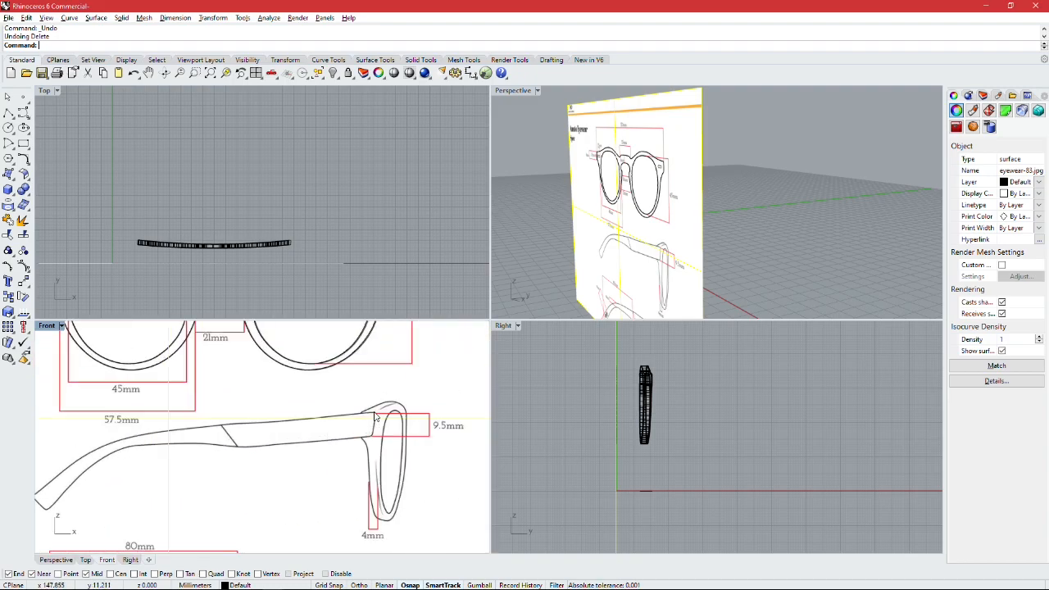
{"action": "scroll", "coordinate": [353, 421], "scroll_direction": "down", "scroll_amount": 1}
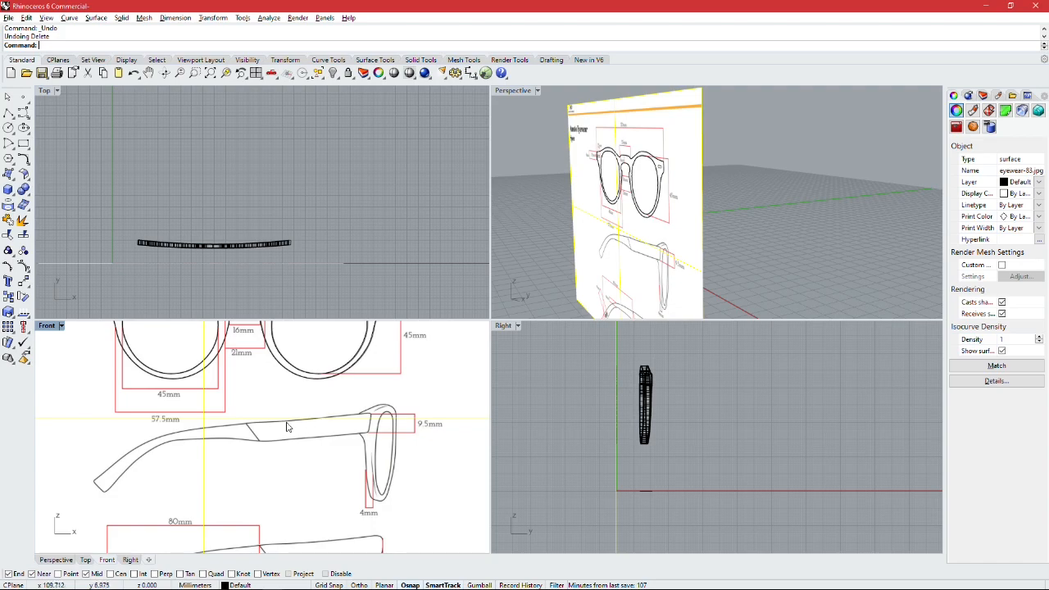
{"action": "scroll", "coordinate": [178, 441], "scroll_direction": "down", "scroll_amount": 2}
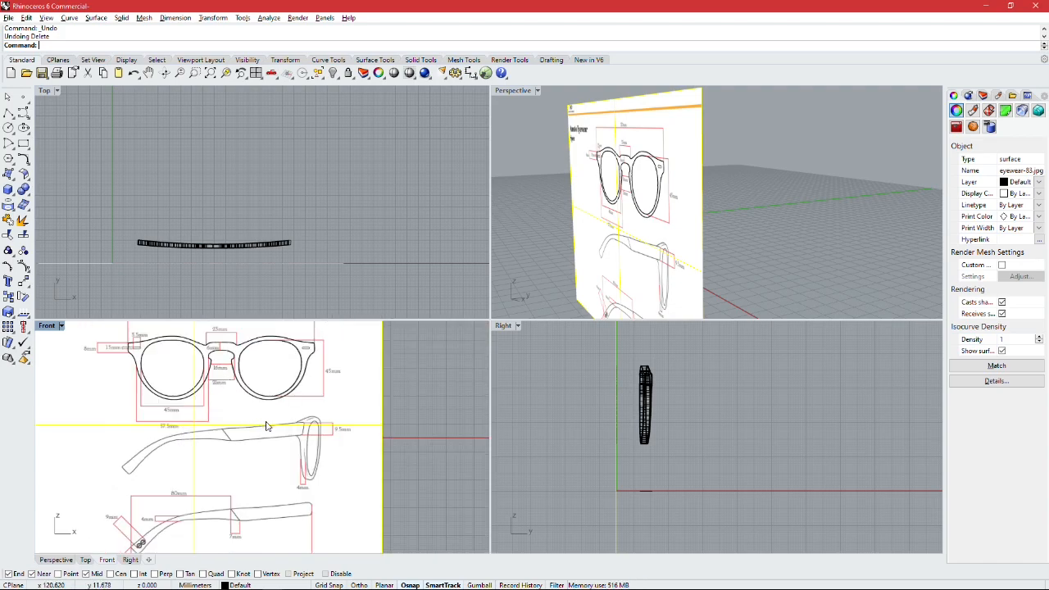
{"action": "scroll", "coordinate": [601, 287], "scroll_direction": "down", "scroll_amount": 2}
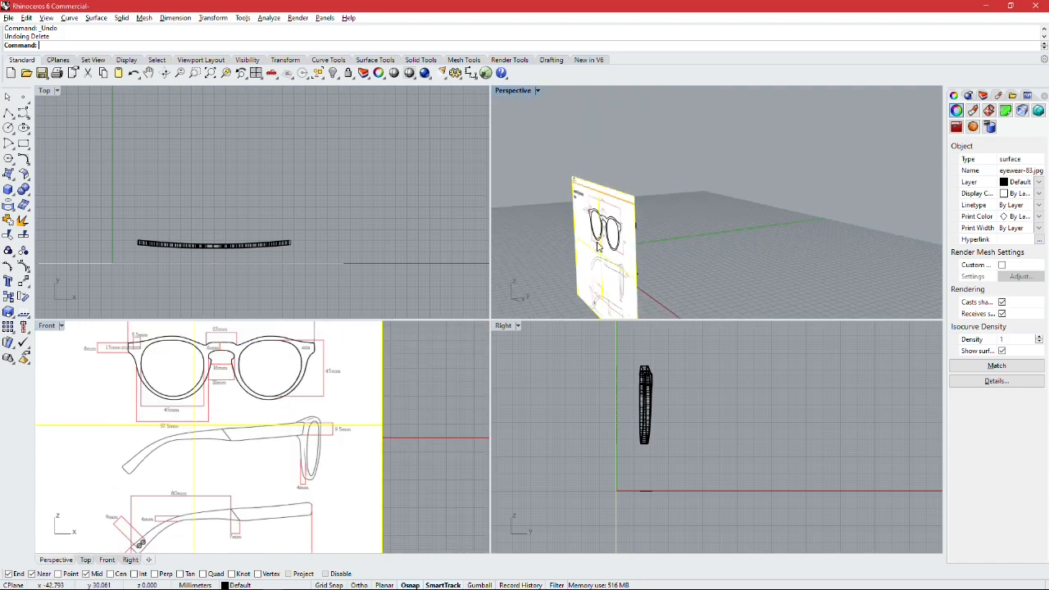
{"action": "right_click_drag", "start_coordinate": [626, 172], "coordinate": [586, 264]}
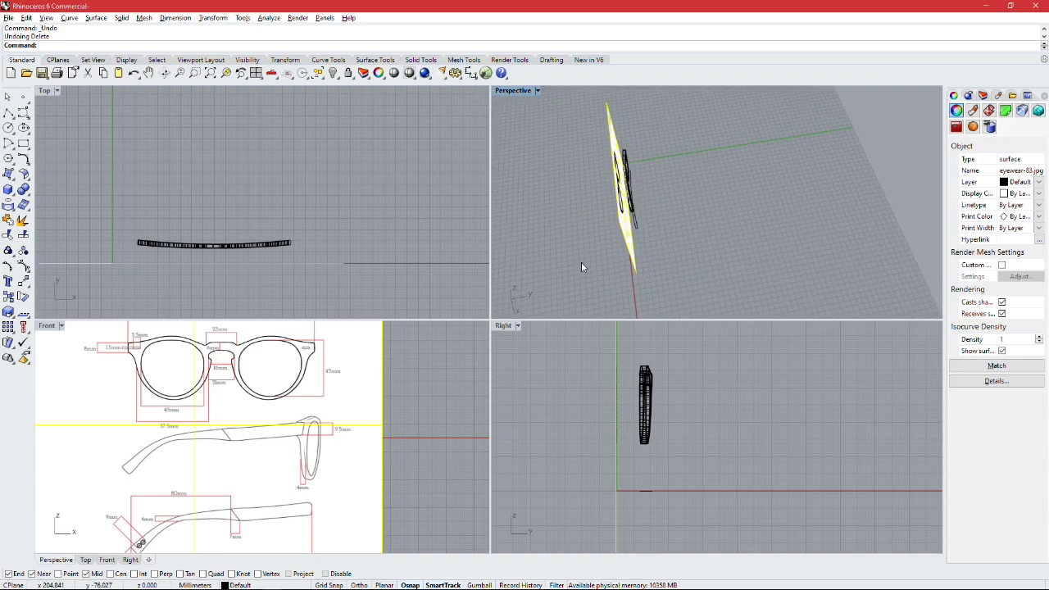
{"action": "right_click_drag", "start_coordinate": [710, 378], "coordinate": [601, 373]}
{"action": "scroll", "coordinate": [617, 373], "scroll_direction": "up", "scroll_amount": 2}
{"action": "right_click_drag", "start_coordinate": [613, 156], "coordinate": [592, 132]}
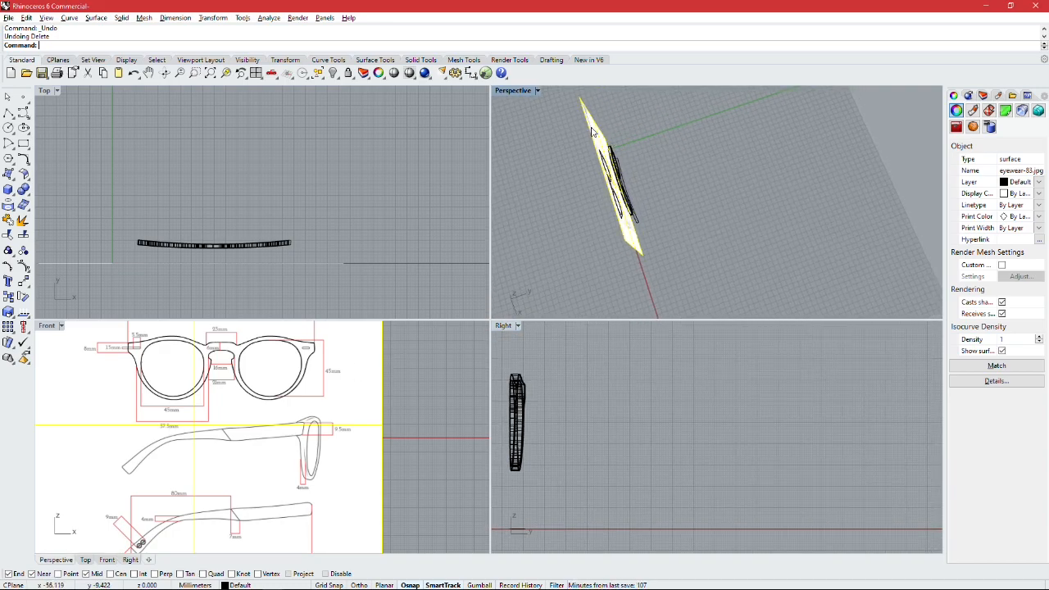
Step: Rotate the reference picture a quarter turn about a point on its line in the Top view, so it stands perpendicular to the frame
{"action": "type", "text": "rotate"}
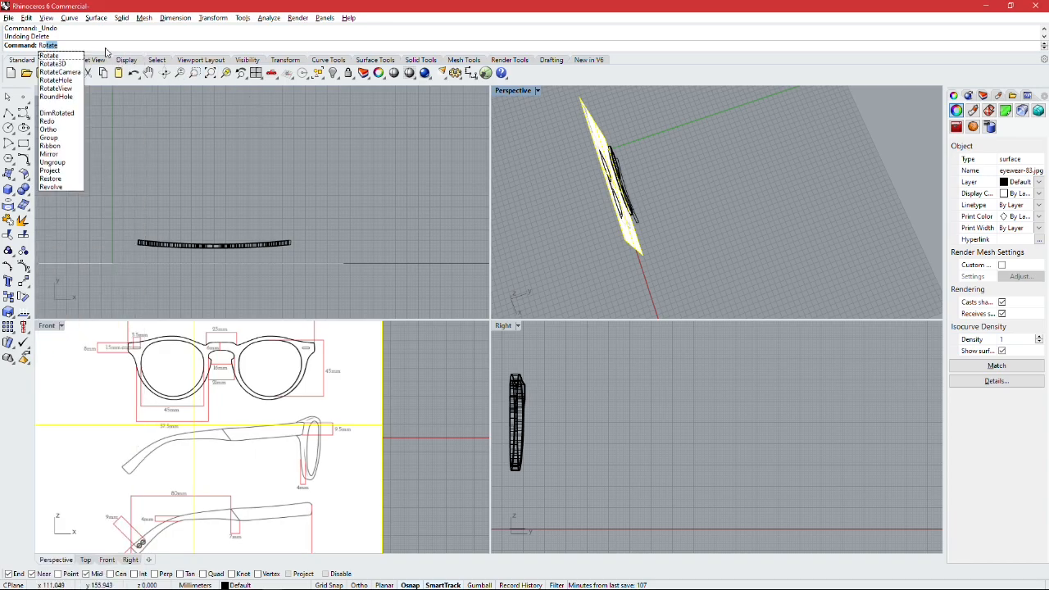
{"action": "key", "text": "Return"}
{"action": "left_click", "coordinate": [316, 263]}
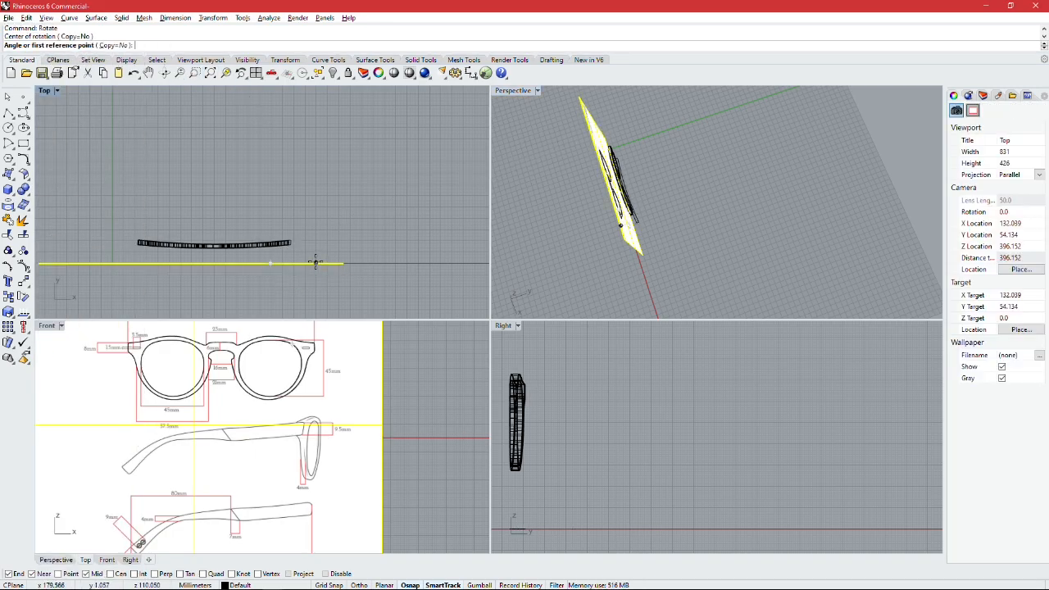
{"action": "left_click", "coordinate": [200, 262]}
{"action": "scroll", "coordinate": [296, 150], "scroll_direction": "down", "scroll_amount": 4}
{"action": "left_click", "coordinate": [314, 130], "text": "shift"}
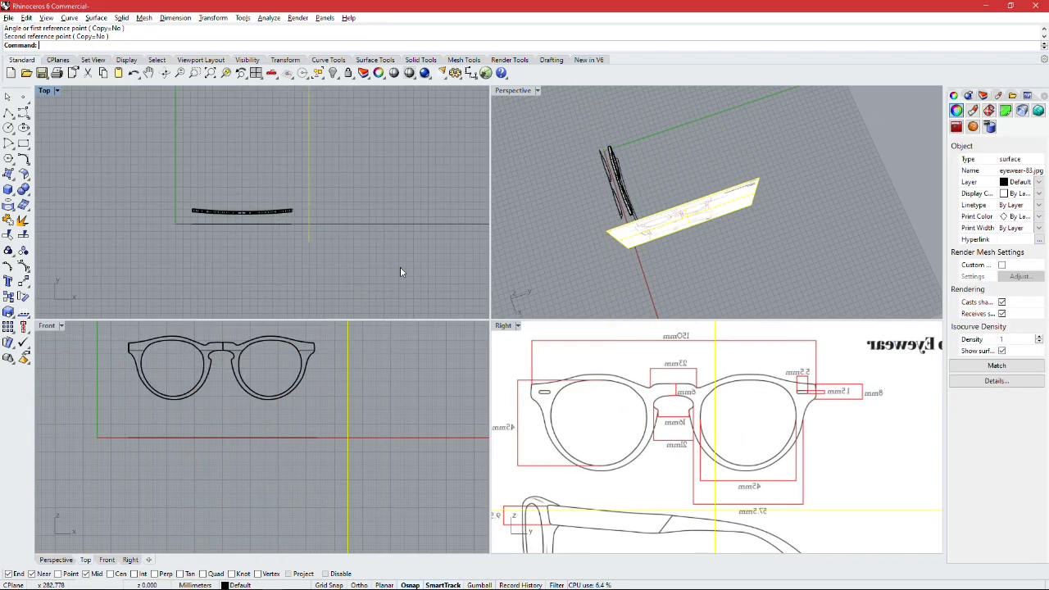
Step: Examine the temple side-view drawings on the rotated reference picture in the Right view
{"action": "scroll", "coordinate": [481, 301], "scroll_direction": "down", "scroll_amount": 4}
{"action": "scroll", "coordinate": [574, 389], "scroll_direction": "down", "scroll_amount": 12}
{"action": "scroll", "coordinate": [609, 456], "scroll_direction": "up", "scroll_amount": 3}
{"action": "scroll", "coordinate": [609, 456], "scroll_direction": "down", "scroll_amount": 2}
{"action": "mouse_move", "coordinate": [685, 413]}
{"action": "left_mouse_down"}
{"action": "mouse_move", "coordinate": [741, 392]}
{"action": "mouse_move", "coordinate": [673, 405]}
{"action": "left_mouse_up"}
{"action": "scroll", "coordinate": [674, 405], "scroll_direction": "up", "scroll_amount": 5}
{"action": "scroll", "coordinate": [673, 405], "scroll_direction": "down", "scroll_amount": 7}
{"action": "scroll", "coordinate": [702, 391], "scroll_direction": "up", "scroll_amount": 4}
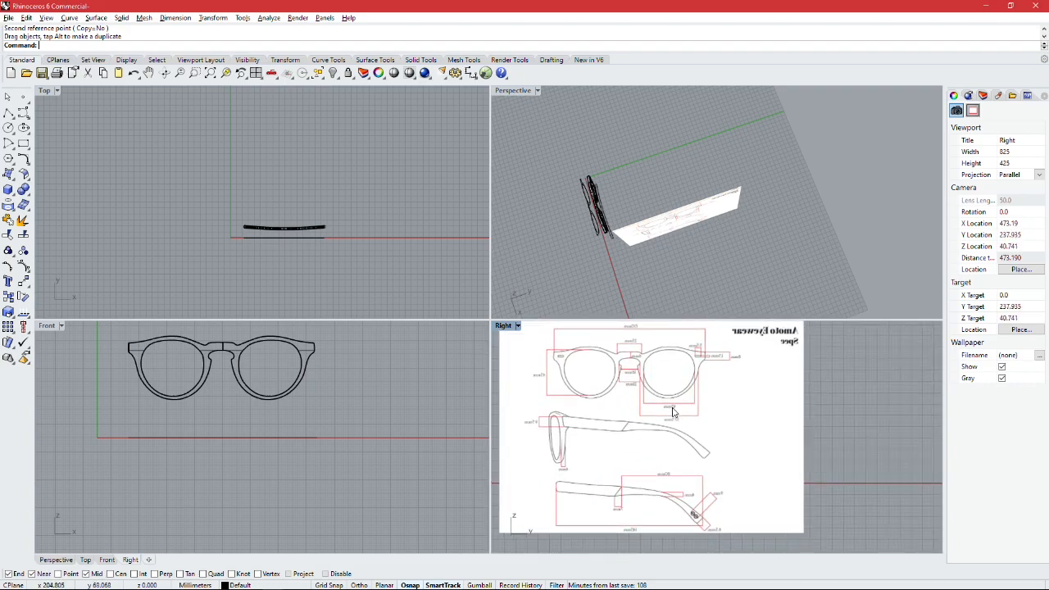
{"action": "scroll", "coordinate": [548, 421], "scroll_direction": "up", "scroll_amount": 5}
{"action": "scroll", "coordinate": [546, 422], "scroll_direction": "down", "scroll_amount": 3}
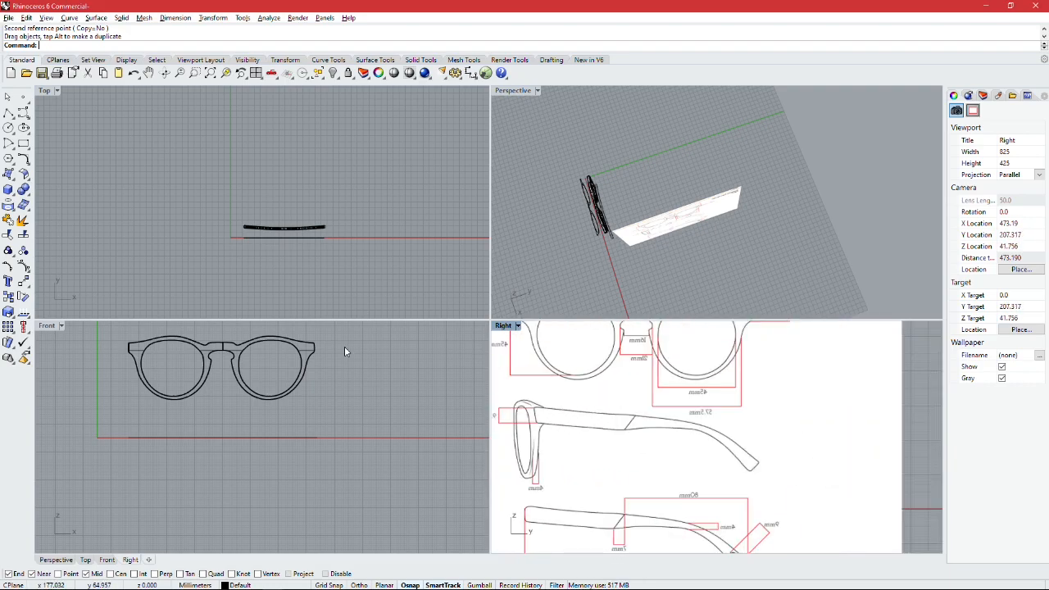
Step: Start an interpolated curve at the temple drawing's upper front corner and trace the upper edge towards the diagonal joint line
{"action": "left_click", "coordinate": [25, 114]}
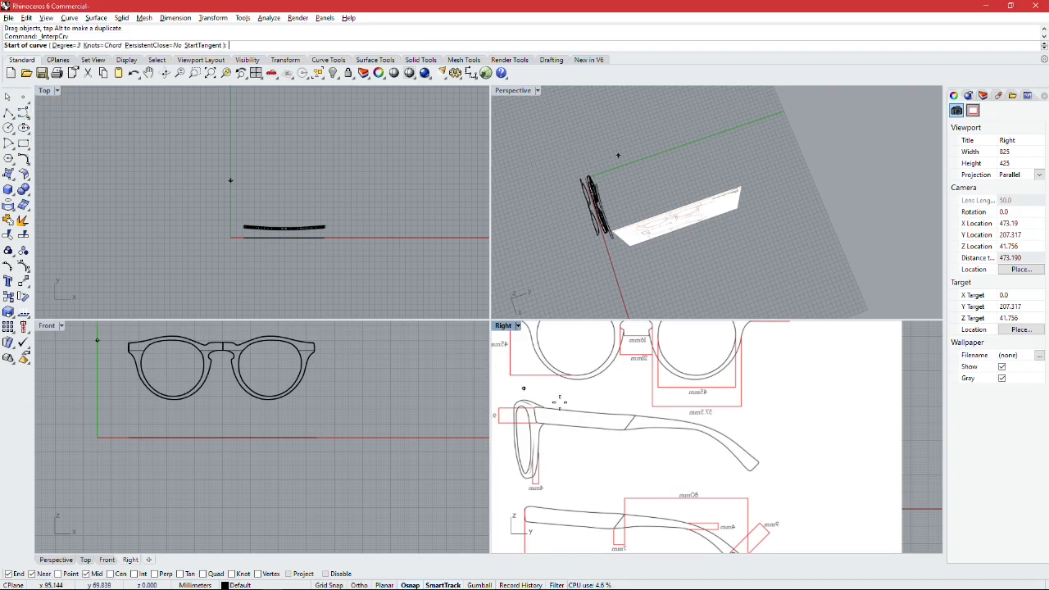
{"action": "scroll", "coordinate": [539, 395], "scroll_direction": "up", "scroll_amount": 8}
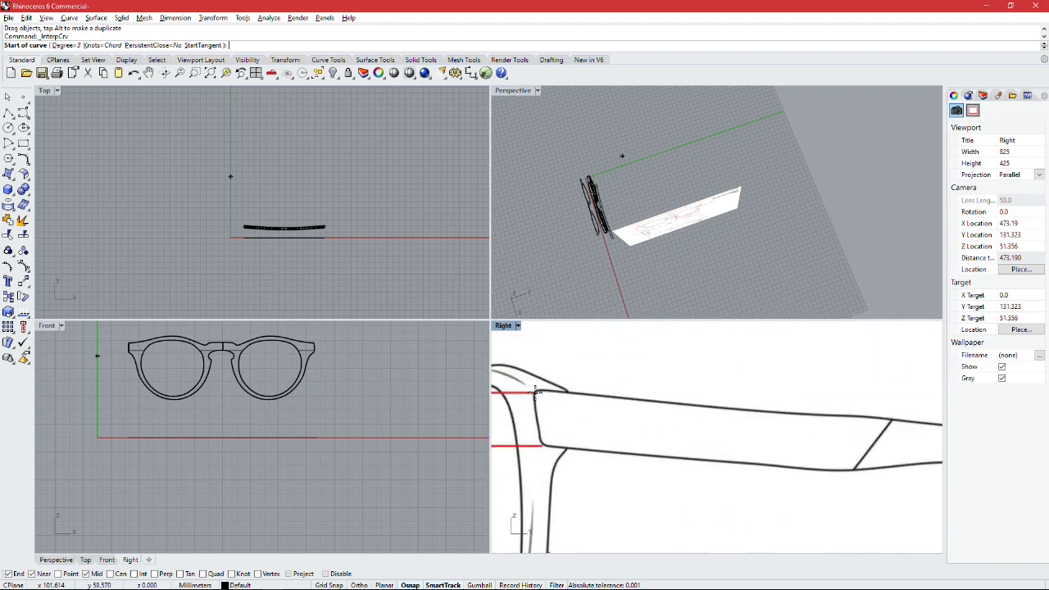
{"action": "scroll", "coordinate": [537, 393], "scroll_direction": "up", "scroll_amount": 2}
{"action": "left_click", "coordinate": [537, 393]}
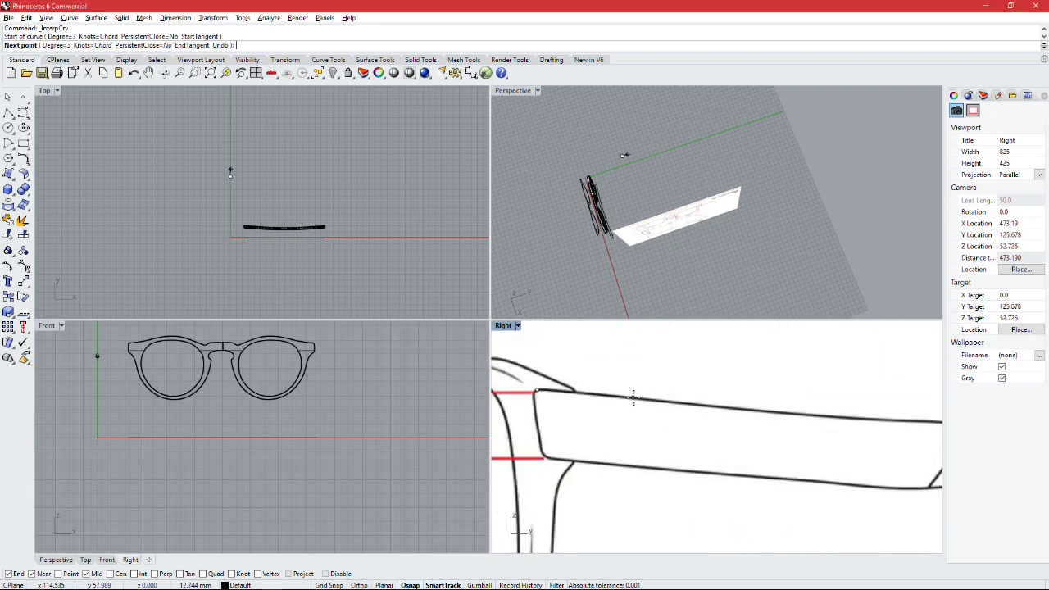
{"action": "left_click", "coordinate": [636, 398]}
{"action": "right_click_drag", "start_coordinate": [754, 406], "coordinate": [648, 395]}
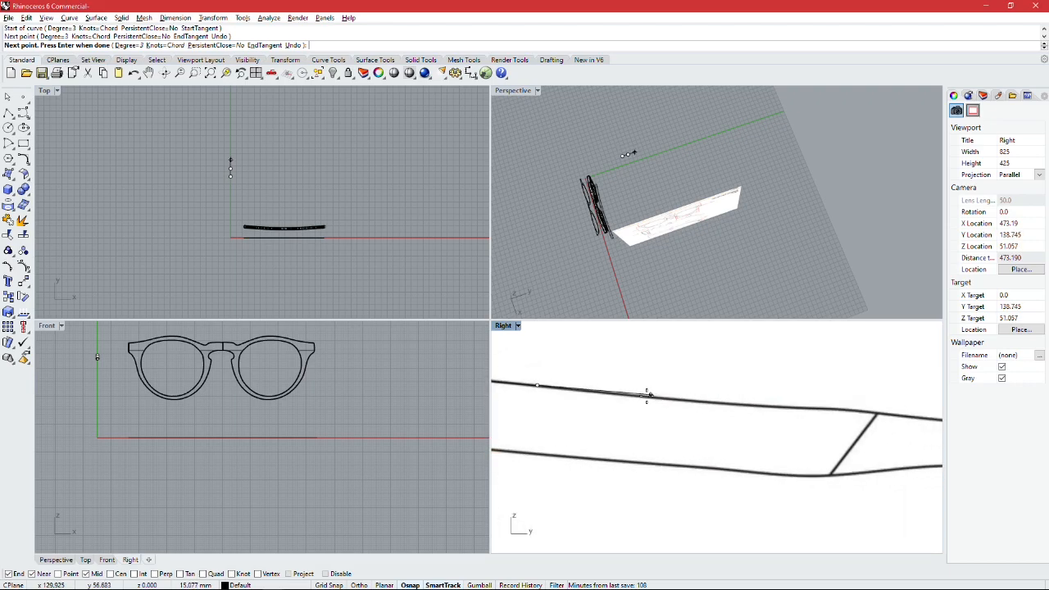
{"action": "left_click", "coordinate": [640, 397]}
{"action": "right_click_drag", "start_coordinate": [722, 400], "coordinate": [628, 395]}
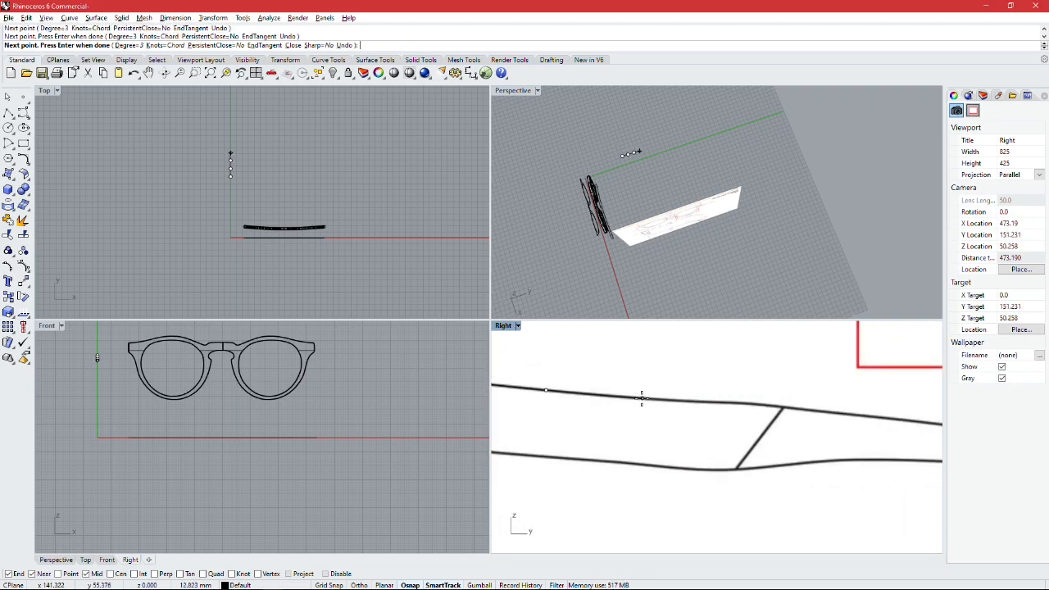
{"action": "left_click", "coordinate": [642, 397]}
{"action": "right_click_drag", "start_coordinate": [724, 400], "coordinate": [632, 397]}
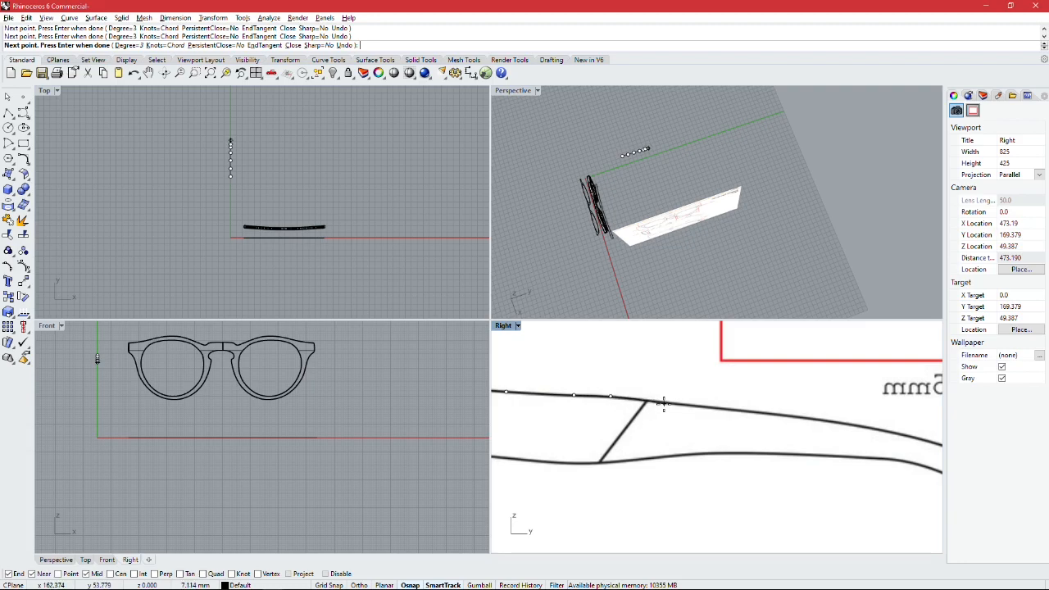
Step: Continue the curve along the temple's upper edge past the diagonal joint and down the bend towards the ear tip
{"action": "right_click_drag", "start_coordinate": [738, 411], "coordinate": [628, 403]}
{"action": "left_click", "coordinate": [642, 401]}
{"action": "left_click", "coordinate": [626, 403]}
{"action": "right_click_drag", "start_coordinate": [685, 410], "coordinate": [604, 394]}
{"action": "left_click", "coordinate": [617, 399]}
{"action": "left_click", "coordinate": [755, 450]}
{"action": "right_click_drag", "start_coordinate": [797, 478], "coordinate": [701, 422]}
{"action": "scroll", "coordinate": [756, 427], "scroll_direction": "up", "scroll_amount": 6}
{"action": "left_click", "coordinate": [709, 429]}
{"action": "left_click", "coordinate": [758, 460]}
Step: Trace the curve around the end of the temple's ear tip onto the lower edge
{"action": "scroll", "coordinate": [762, 467], "scroll_direction": "up", "scroll_amount": 10}
{"action": "left_click", "coordinate": [761, 469]}
{"action": "left_click", "coordinate": [745, 511]}
{"action": "scroll", "coordinate": [745, 510], "scroll_direction": "down", "scroll_amount": 4}
{"action": "right_click_drag", "start_coordinate": [745, 511], "coordinate": [781, 386]}
{"action": "left_click", "coordinate": [754, 417]}
{"action": "left_click", "coordinate": [644, 525]}
Step: Trace the lower edge of the temple's curved ear section back towards the straight arm
{"action": "left_click", "coordinate": [585, 504]}
{"action": "right_click_drag", "start_coordinate": [557, 410], "coordinate": [722, 529]}
{"action": "left_click", "coordinate": [611, 438]}
{"action": "right_click_drag", "start_coordinate": [598, 418], "coordinate": [729, 521]}
{"action": "left_click", "coordinate": [627, 431]}
{"action": "right_click_drag", "start_coordinate": [631, 430], "coordinate": [729, 510]}
{"action": "left_click", "coordinate": [626, 443]}
{"action": "right_click_drag", "start_coordinate": [602, 422], "coordinate": [796, 526]}
{"action": "left_click", "coordinate": [684, 468]}
{"action": "right_click_drag", "start_coordinate": [668, 455], "coordinate": [816, 488]}
{"action": "left_click", "coordinate": [692, 456]}
{"action": "right_click_drag", "start_coordinate": [676, 451], "coordinate": [821, 482]}
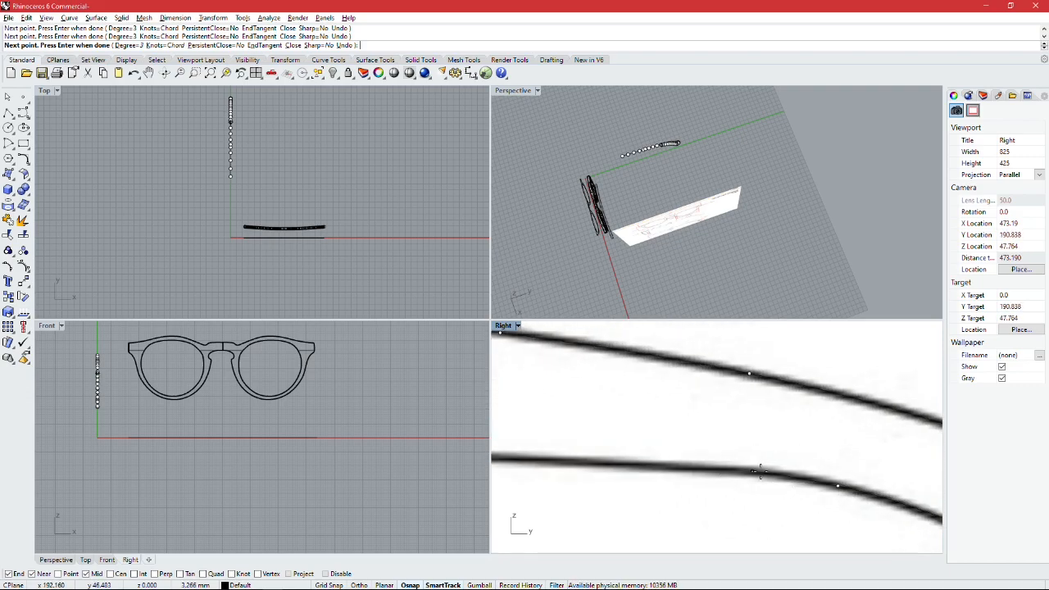
Step: Continue the curve forward along the lower edge of the straight temple arm
{"action": "scroll", "coordinate": [579, 462], "scroll_direction": "down", "scroll_amount": 4}
{"action": "right_click_drag", "start_coordinate": [574, 461], "coordinate": [805, 482]}
{"action": "left_click", "coordinate": [700, 470]}
{"action": "right_click_drag", "start_coordinate": [697, 467], "coordinate": [890, 460]}
{"action": "scroll", "coordinate": [754, 467], "scroll_direction": "up", "scroll_amount": 5}
{"action": "left_click", "coordinate": [714, 443]}
{"action": "right_click_drag", "start_coordinate": [705, 444], "coordinate": [914, 442]}
{"action": "left_click", "coordinate": [701, 459]}
{"action": "scroll", "coordinate": [650, 464], "scroll_direction": "down", "scroll_amount": 8}
{"action": "left_click", "coordinate": [611, 465]}
{"action": "right_click_drag", "start_coordinate": [606, 464], "coordinate": [763, 502]}
Step: Extend the curve along the remaining lower edge and place closely spaced points into the lower front corner
{"action": "right_click_drag", "start_coordinate": [627, 488], "coordinate": [741, 496]}
{"action": "scroll", "coordinate": [764, 499], "scroll_direction": "up", "scroll_amount": 5}
{"action": "scroll", "coordinate": [764, 499], "scroll_direction": "down", "scroll_amount": 4}
{"action": "left_click", "coordinate": [754, 496]}
{"action": "scroll", "coordinate": [672, 489], "scroll_direction": "up", "scroll_amount": 4}
{"action": "left_click", "coordinate": [700, 488]}
{"action": "scroll", "coordinate": [689, 487], "scroll_direction": "down", "scroll_amount": 4}
{"action": "right_click_drag", "start_coordinate": [647, 482], "coordinate": [800, 492]}
{"action": "left_click", "coordinate": [663, 485]}
{"action": "right_click_drag", "start_coordinate": [598, 472], "coordinate": [807, 493]}
{"action": "left_click", "coordinate": [701, 490]}
{"action": "scroll", "coordinate": [706, 492], "scroll_direction": "down", "scroll_amount": 2}
{"action": "scroll", "coordinate": [630, 480], "scroll_direction": "up", "scroll_amount": 3}
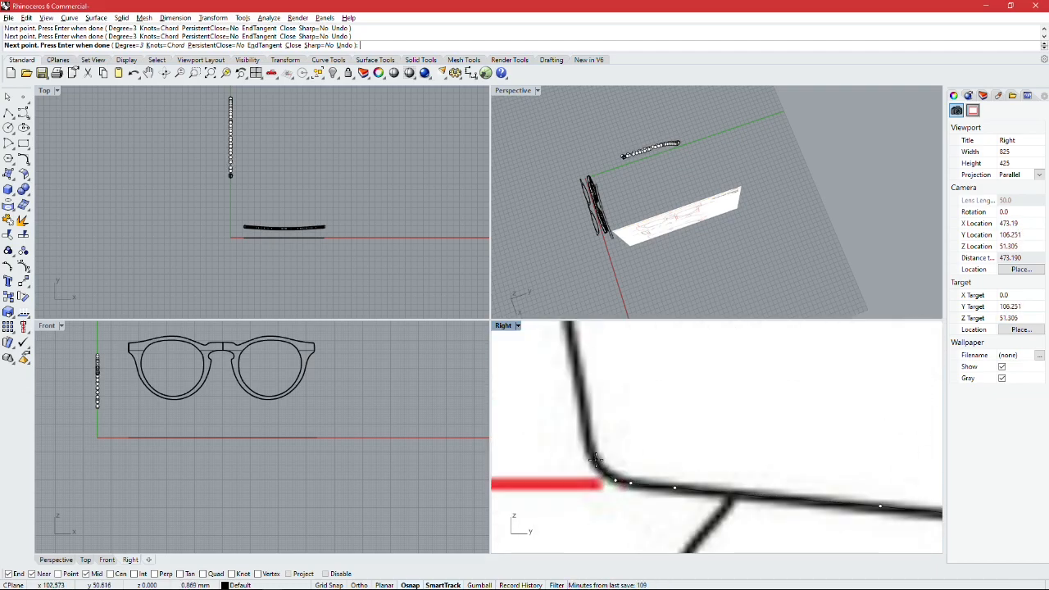
Step: Trace the temple's front edge upward and close the outline at its starting point
{"action": "left_click", "coordinate": [593, 456]}
{"action": "scroll", "coordinate": [593, 451], "scroll_direction": "down", "scroll_amount": 4}
{"action": "right_click_drag", "start_coordinate": [587, 369], "coordinate": [593, 437]}
{"action": "scroll", "coordinate": [593, 438], "scroll_direction": "up", "scroll_amount": 3}
{"action": "left_click", "coordinate": [581, 408]}
{"action": "left_click", "coordinate": [585, 355]}
{"action": "scroll", "coordinate": [651, 430], "scroll_direction": "down", "scroll_amount": 7}
Step: Inspect the temple curve in the Perspective view and delete the reference picture surface
{"action": "left_click", "coordinate": [682, 408]}
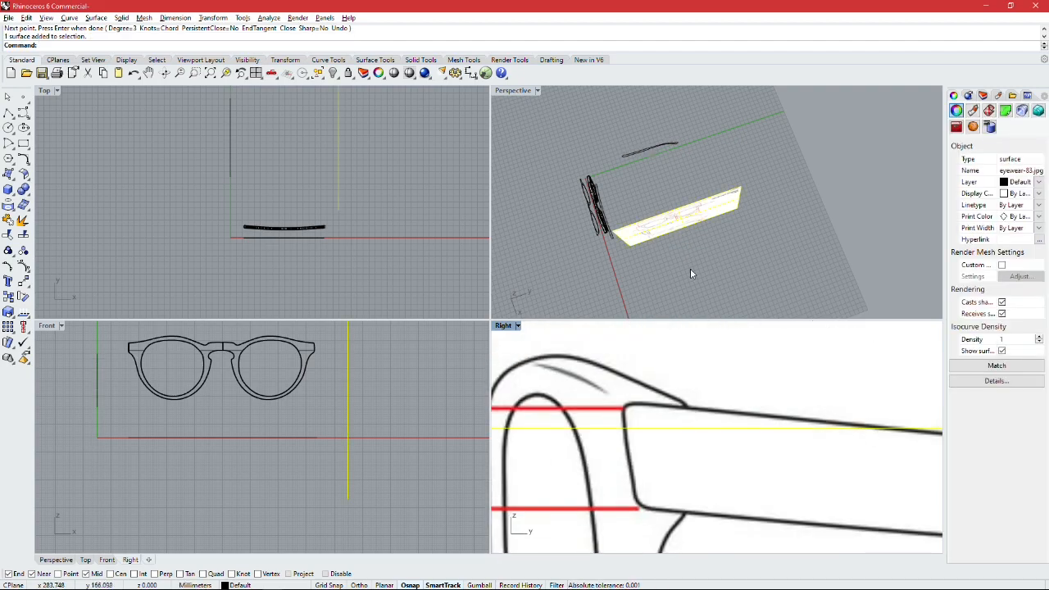
{"action": "left_click", "coordinate": [744, 297]}
{"action": "scroll", "coordinate": [752, 301], "scroll_direction": "down", "scroll_amount": 2}
{"action": "right_click_drag", "start_coordinate": [751, 301], "coordinate": [740, 251]}
{"action": "scroll", "coordinate": [740, 251], "scroll_direction": "up", "scroll_amount": 5}
{"action": "left_click", "coordinate": [738, 245]}
{"action": "scroll", "coordinate": [744, 294], "scroll_direction": "up", "scroll_amount": 4}
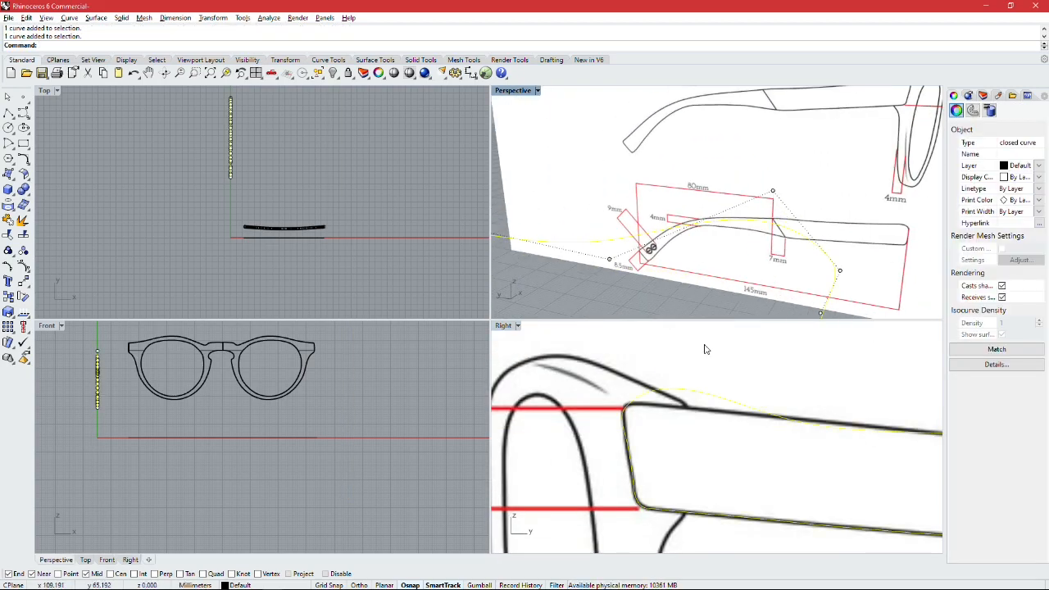
{"action": "left_click", "coordinate": [563, 369]}
{"action": "scroll", "coordinate": [619, 426], "scroll_direction": "down", "scroll_amount": 9}
{"action": "key", "text": "Delete"}
Step: Try to reshape the upper front part of the temple curve, and undo the edits and the reference picture's deletion
{"action": "left_click", "coordinate": [637, 408]}
{"action": "scroll", "coordinate": [639, 418], "scroll_direction": "up", "scroll_amount": 5}
{"action": "left_click_drag", "start_coordinate": [636, 405], "coordinate": [623, 422]}
{"action": "scroll", "coordinate": [641, 417], "scroll_direction": "up", "scroll_amount": 7}
{"action": "left_click", "coordinate": [675, 404]}
{"action": "scroll", "coordinate": [623, 403], "scroll_direction": "down", "scroll_amount": 16}
{"action": "scroll", "coordinate": [622, 403], "scroll_direction": "down", "scroll_amount": 2}
{"action": "left_click", "coordinate": [614, 398]}
{"action": "left_click", "coordinate": [614, 399]}
{"action": "right_click_drag", "start_coordinate": [614, 399], "coordinate": [578, 403]}
{"action": "left_click", "coordinate": [583, 419]}
{"action": "scroll", "coordinate": [584, 419], "scroll_direction": "down", "scroll_amount": 4}
{"action": "key", "text": "ctrl+z"}
{"action": "key", "text": "ctrl+z"}
{"action": "key", "text": "ctrl+z"}
Step: Hide the reference picture and pull down the bulge near the front of the temple curve's upper edge
{"action": "type", "text": "Ho"}
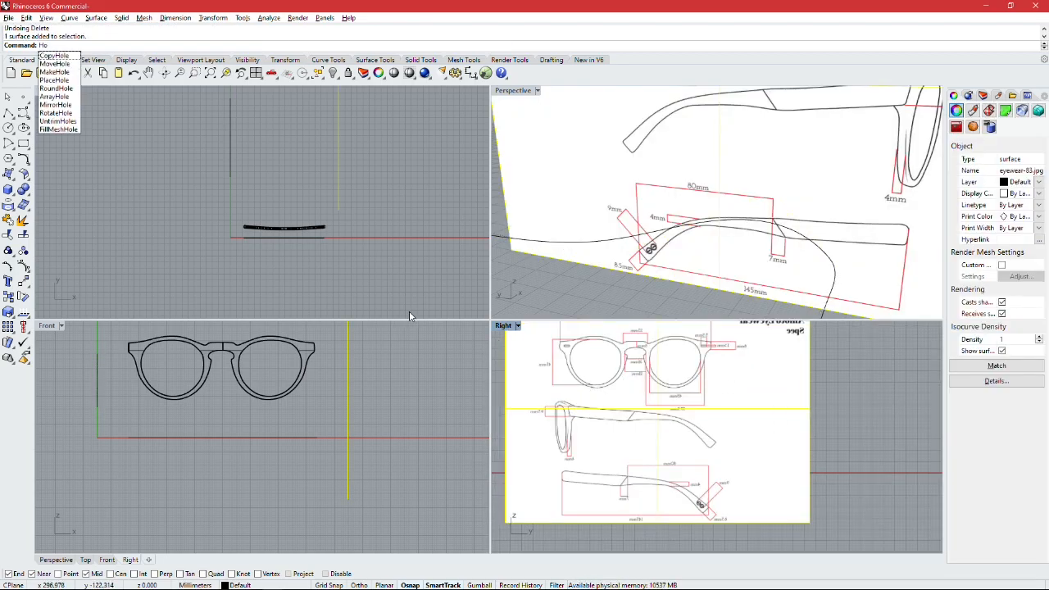
{"action": "key", "text": "BackSpace"}
{"action": "type", "text": "ide"}
{"action": "key", "text": "Return"}
{"action": "left_click", "coordinate": [571, 404]}
{"action": "scroll", "coordinate": [568, 399], "scroll_direction": "up", "scroll_amount": 15}
{"action": "left_click_drag", "start_coordinate": [596, 405], "coordinate": [599, 428]}
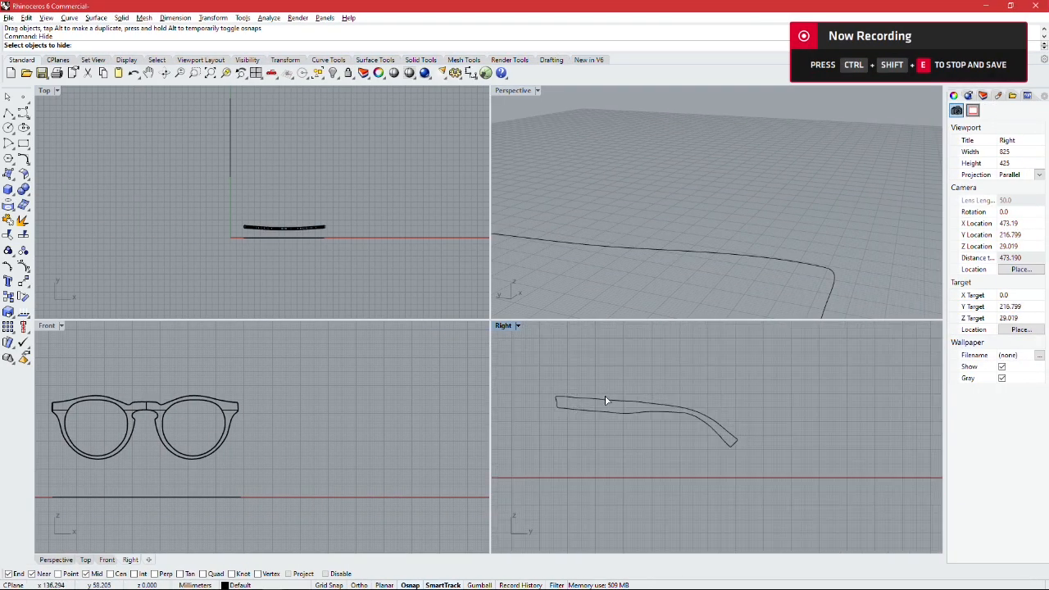
Step: Extrude the closed temple outline with ExtrudeCrv into a solid about 4 mm thick, setting the distance in the Top view
{"action": "scroll", "coordinate": [578, 424], "scroll_direction": "up", "scroll_amount": 5}
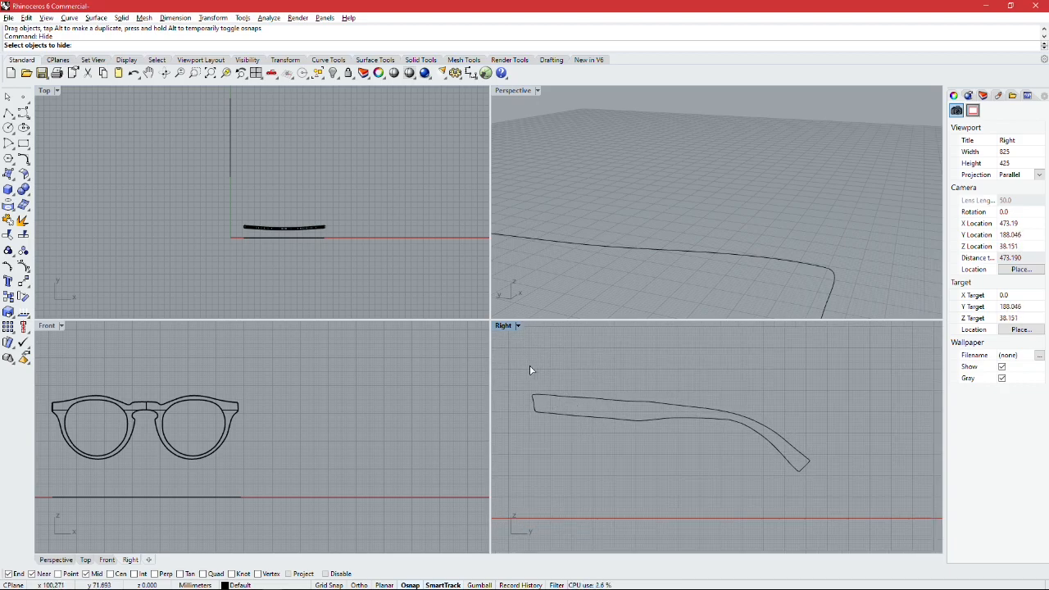
{"action": "scroll", "coordinate": [553, 386], "scroll_direction": "up", "scroll_amount": 2}
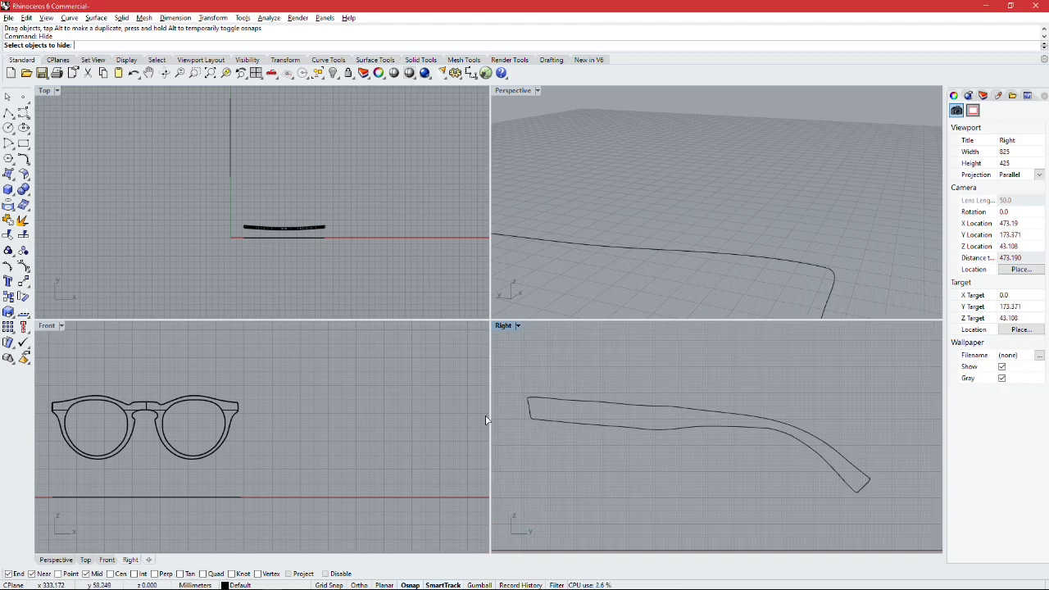
{"action": "scroll", "coordinate": [560, 406], "scroll_direction": "down", "scroll_amount": 3}
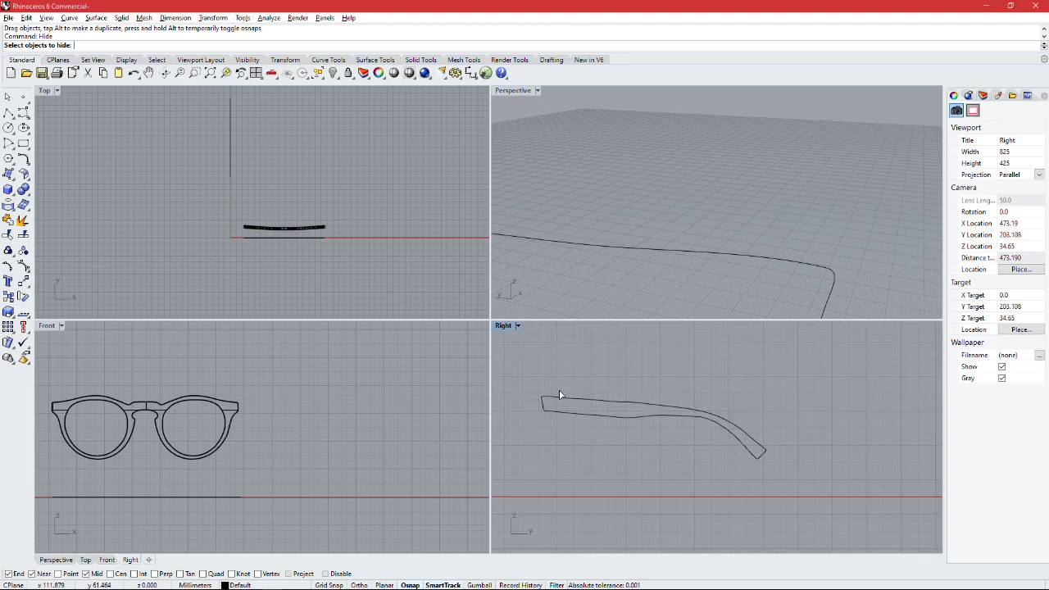
{"action": "right_click_drag", "start_coordinate": [602, 379], "coordinate": [594, 402]}
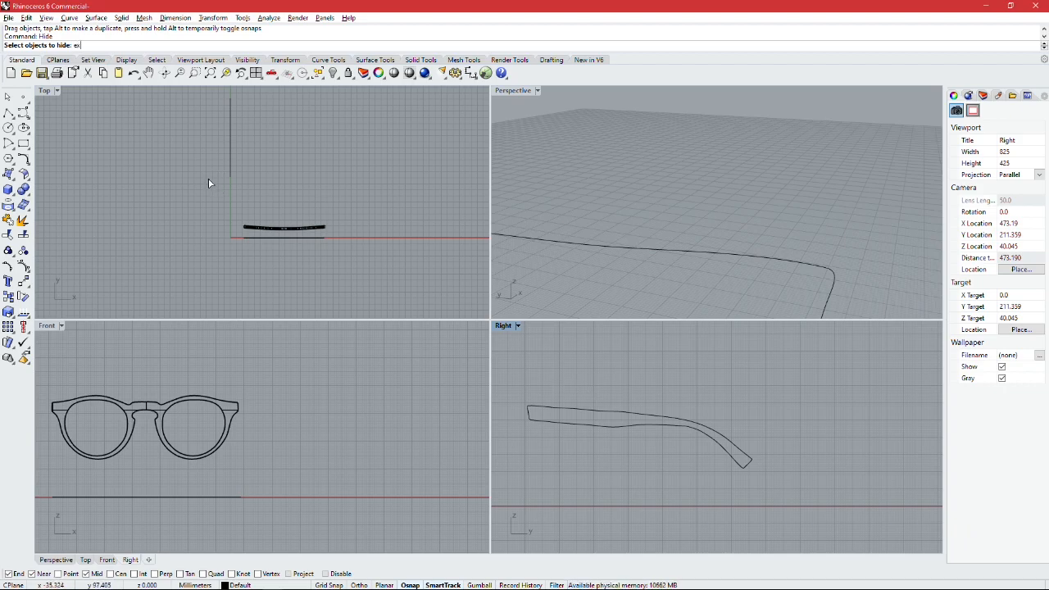
{"action": "key", "text": "Escape"}
{"action": "type", "text": "Extru"}
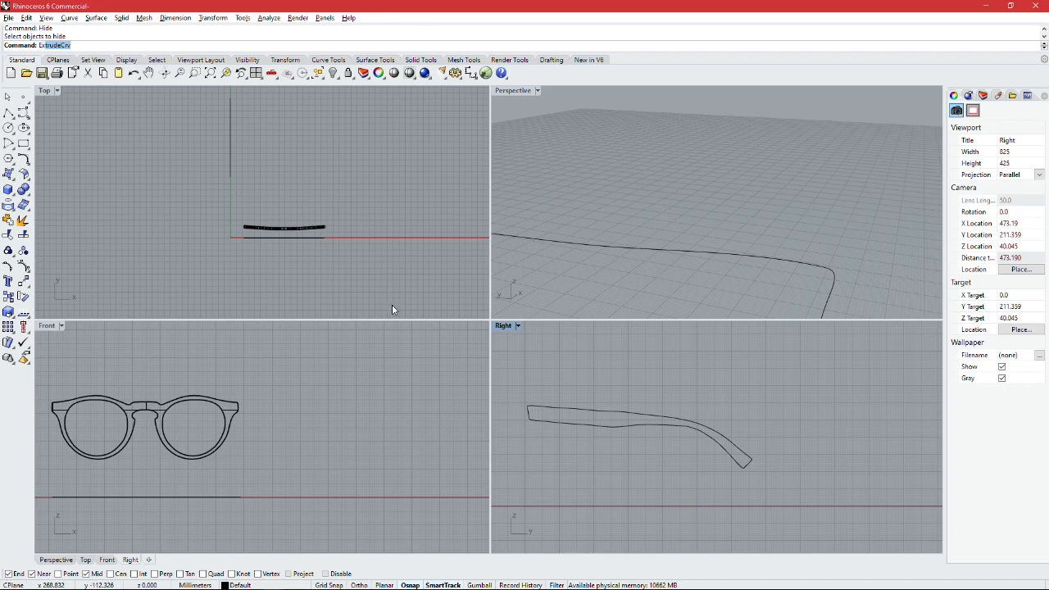
{"action": "left_click_drag", "start_coordinate": [751, 483], "coordinate": [747, 479]}
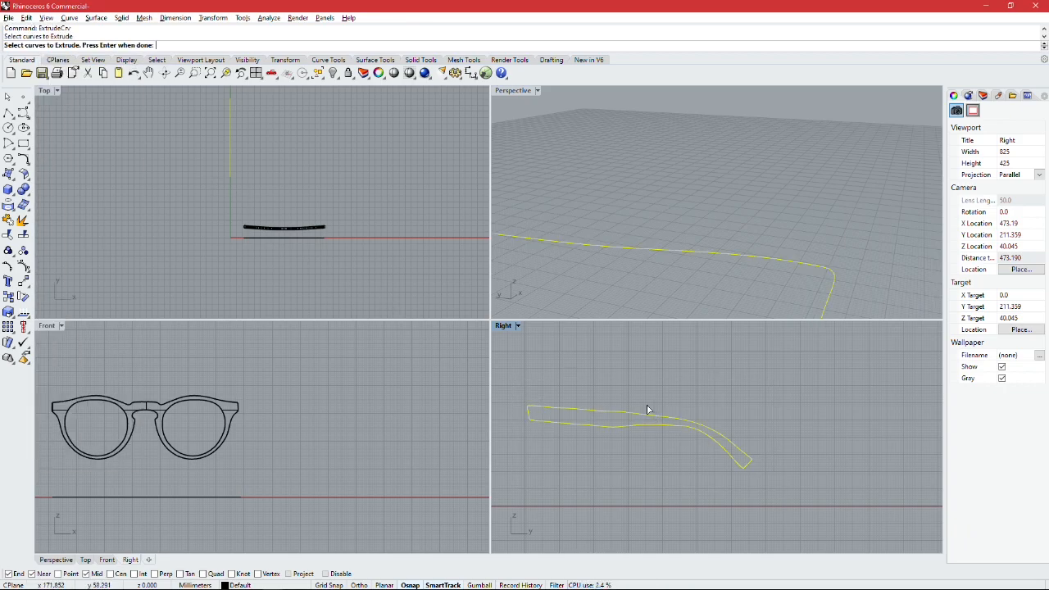
{"action": "key", "text": "Return"}
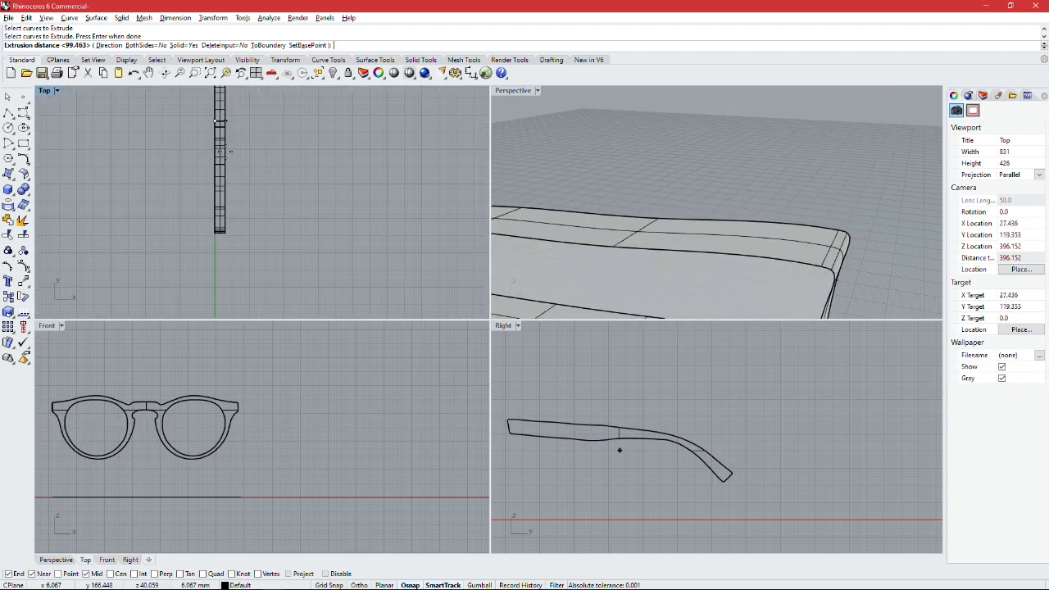
{"action": "left_click", "coordinate": [223, 163]}
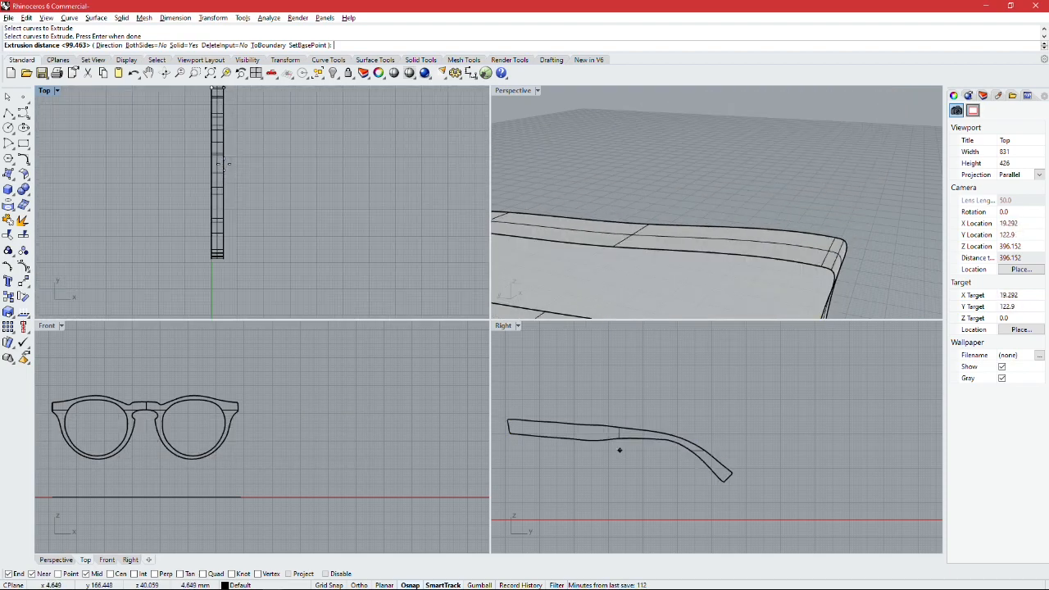
{"action": "scroll", "coordinate": [224, 163], "scroll_direction": "down", "scroll_amount": 2}
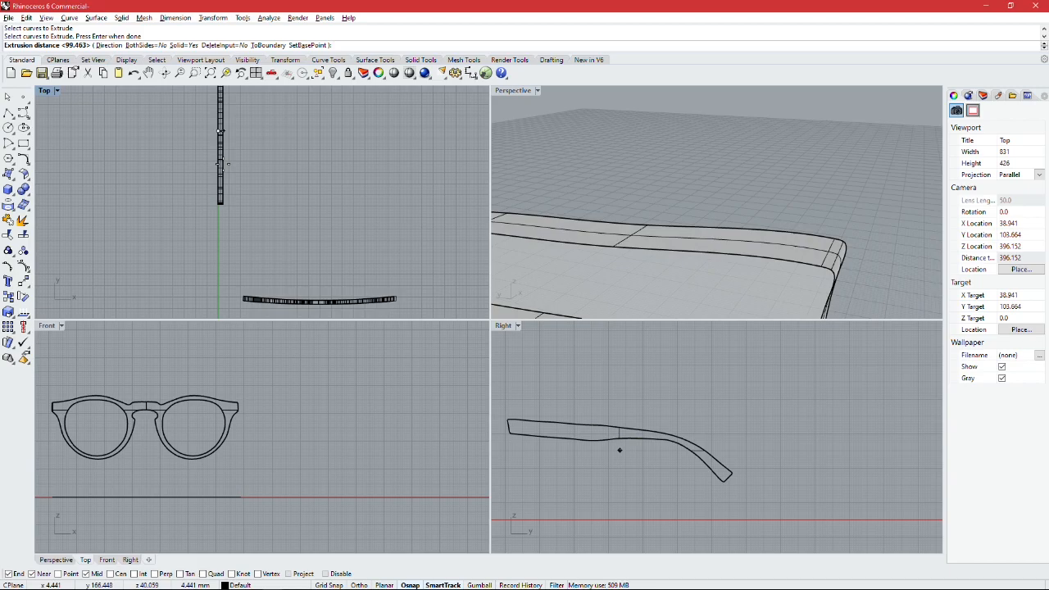
{"action": "scroll", "coordinate": [223, 164], "scroll_direction": "up", "scroll_amount": 3}
{"action": "left_click", "coordinate": [219, 161]}
{"action": "scroll", "coordinate": [379, 202], "scroll_direction": "down", "scroll_amount": 4}
{"action": "scroll", "coordinate": [596, 210], "scroll_direction": "down", "scroll_amount": 8}
Step: Move the extruded temple from its upper front corner to the end point at the frame front's upper outer corner
{"action": "mouse_move", "coordinate": [597, 211]}
{"action": "right_mouse_down"}
{"action": "mouse_move", "coordinate": [560, 215]}
{"action": "mouse_move", "coordinate": [819, 211]}
{"action": "mouse_move", "coordinate": [606, 214]}
{"action": "right_mouse_up"}
{"action": "left_click", "coordinate": [604, 211]}
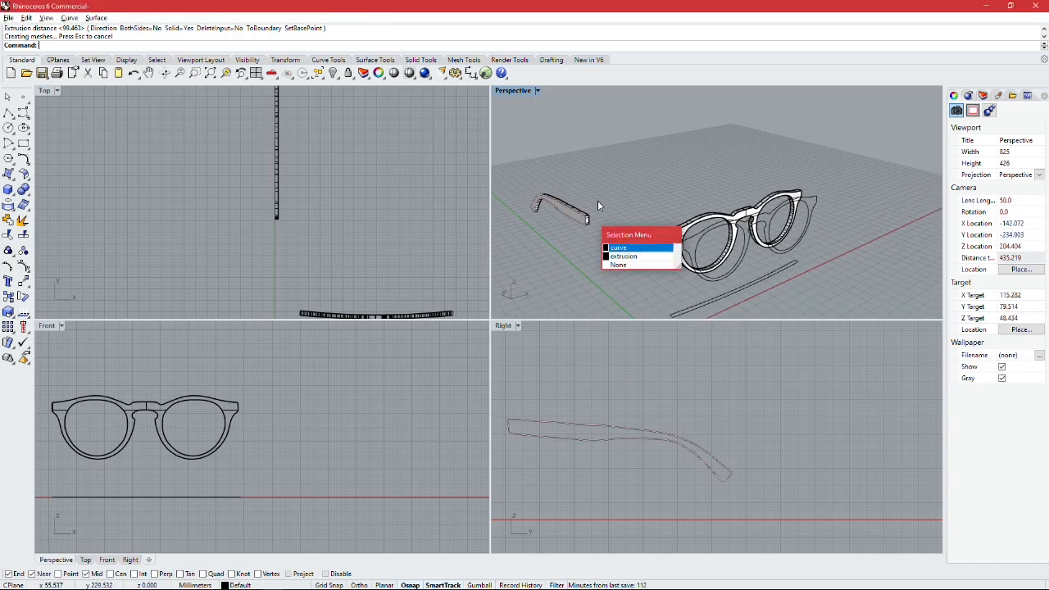
{"action": "scroll", "coordinate": [581, 210], "scroll_direction": "up", "scroll_amount": 3}
{"action": "left_click", "coordinate": [590, 214]}
{"action": "left_click", "coordinate": [616, 257]}
{"action": "left_click", "coordinate": [628, 219]}
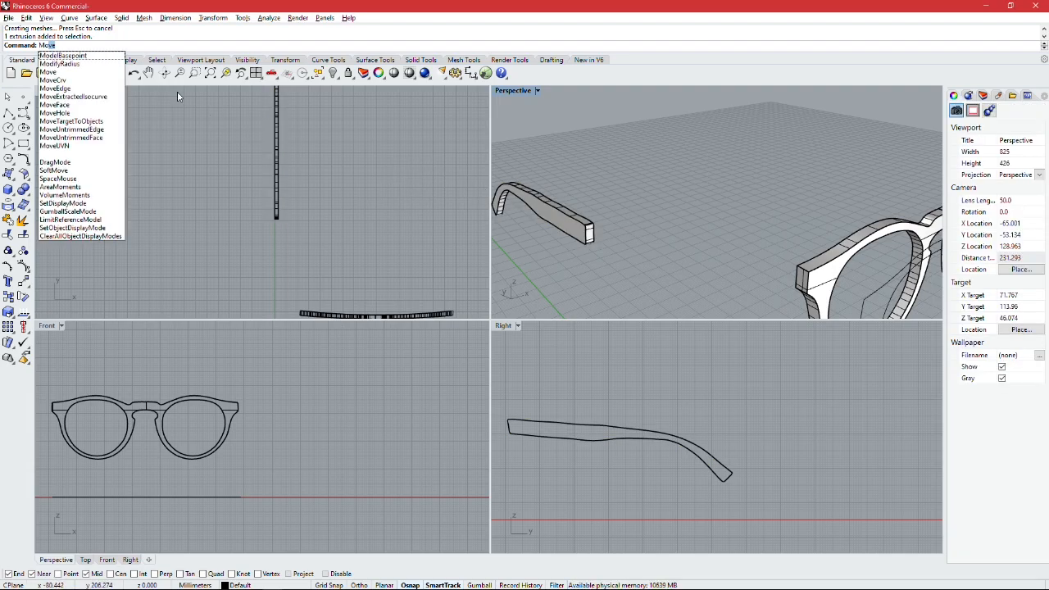
{"action": "key", "text": "Return"}
{"action": "left_click", "coordinate": [558, 222]}
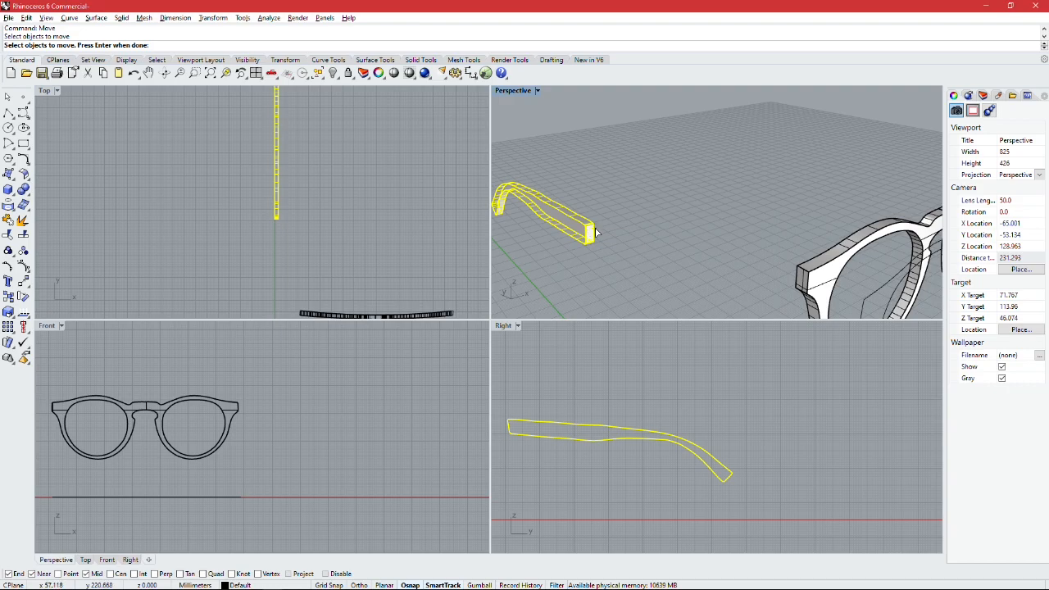
{"action": "left_click", "coordinate": [593, 222]}
{"action": "scroll", "coordinate": [852, 275], "scroll_direction": "up", "scroll_amount": 5}
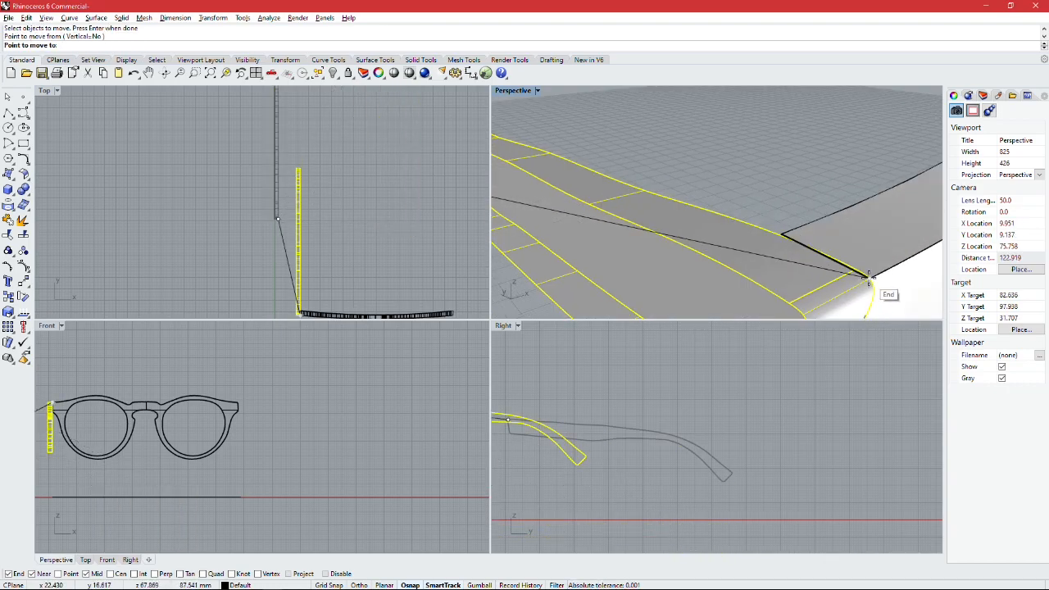
{"action": "left_click", "coordinate": [869, 277]}
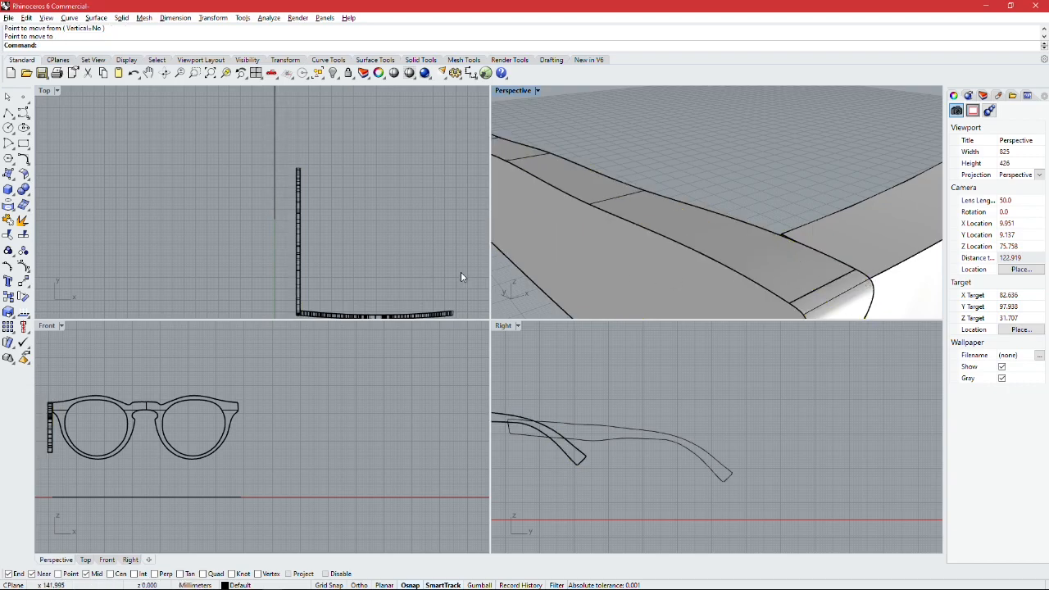
Step: Shift the temple sideways towards the lenses so that it overlaps the frame front's outer end
{"action": "scroll", "coordinate": [723, 244], "scroll_direction": "down", "scroll_amount": 8}
{"action": "right_click_drag", "start_coordinate": [724, 244], "coordinate": [429, 205]}
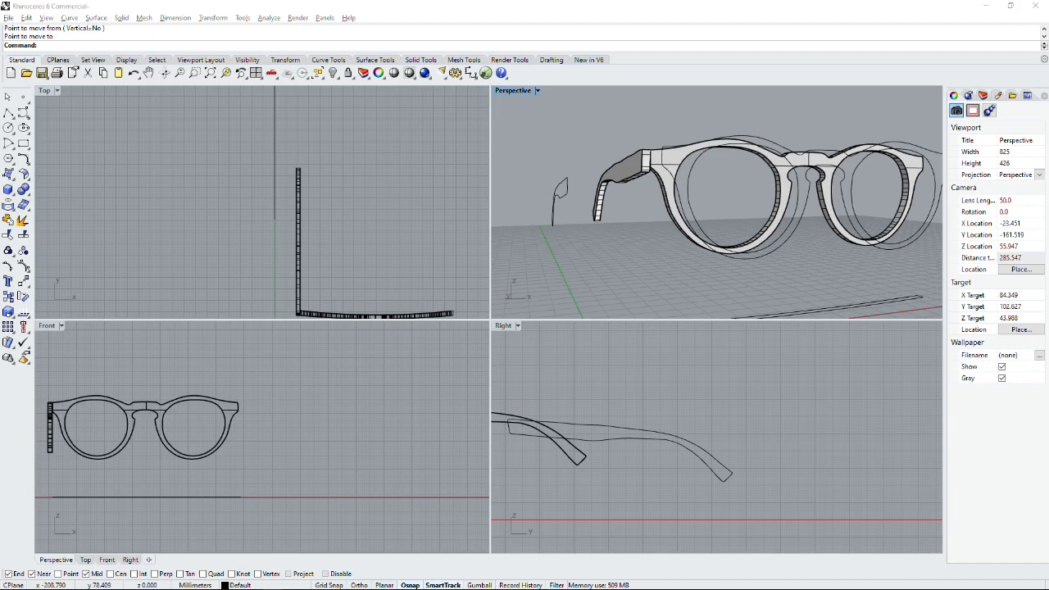
{"action": "scroll", "coordinate": [594, 215], "scroll_direction": "up", "scroll_amount": 4}
{"action": "left_click", "coordinate": [596, 215]}
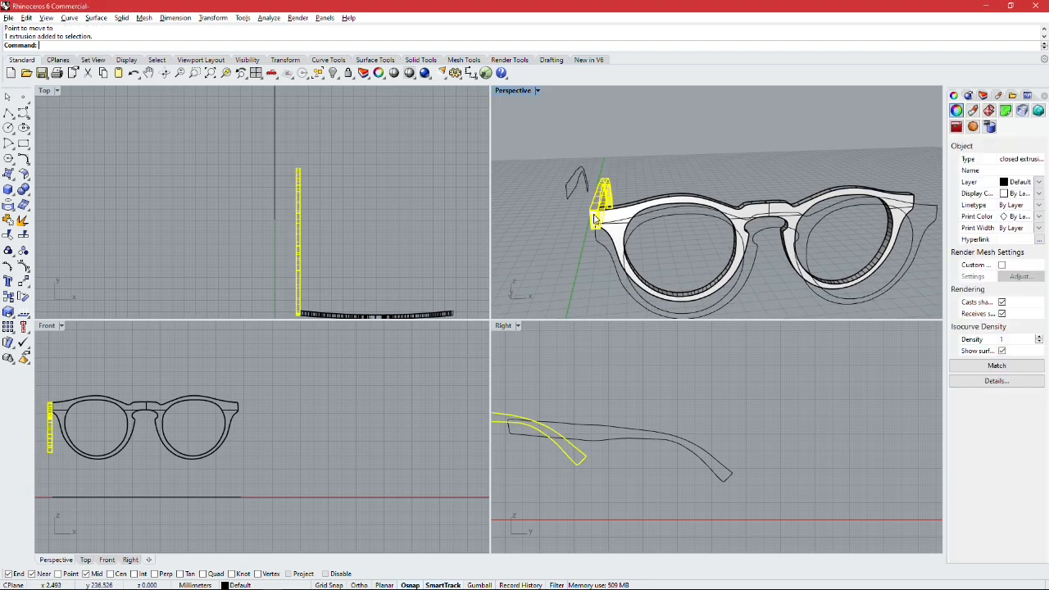
{"action": "scroll", "coordinate": [596, 217], "scroll_direction": "up", "scroll_amount": 5}
{"action": "scroll", "coordinate": [596, 217], "scroll_direction": "down", "scroll_amount": 3}
{"action": "scroll", "coordinate": [595, 217], "scroll_direction": "up", "scroll_amount": 3}
{"action": "left_click_drag", "start_coordinate": [596, 217], "coordinate": [673, 216]}
{"action": "scroll", "coordinate": [338, 272], "scroll_direction": "up", "scroll_amount": 2}
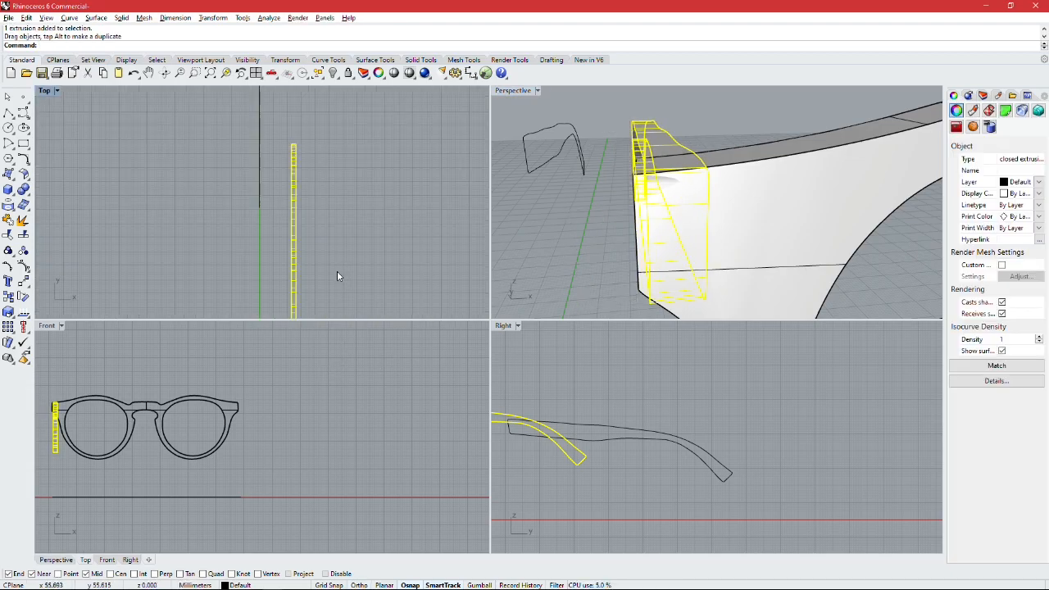
Step: Move the temple slightly backwards in the Top view so that its front end meets the back of the frame front
{"action": "left_click", "coordinate": [339, 271]}
{"action": "scroll", "coordinate": [346, 272], "scroll_direction": "down", "scroll_amount": 6}
{"action": "scroll", "coordinate": [324, 248], "scroll_direction": "up", "scroll_amount": 8}
{"action": "right_click_drag", "start_coordinate": [348, 272], "coordinate": [267, 243]}
{"action": "scroll", "coordinate": [288, 250], "scroll_direction": "up", "scroll_amount": 9}
{"action": "scroll", "coordinate": [280, 238], "scroll_direction": "up", "scroll_amount": 3}
{"action": "left_click", "coordinate": [270, 236]}
{"action": "left_click", "coordinate": [268, 239]}
{"action": "left_click_drag", "start_coordinate": [273, 235], "coordinate": [268, 211]}
{"action": "left_click", "coordinate": [341, 218]}
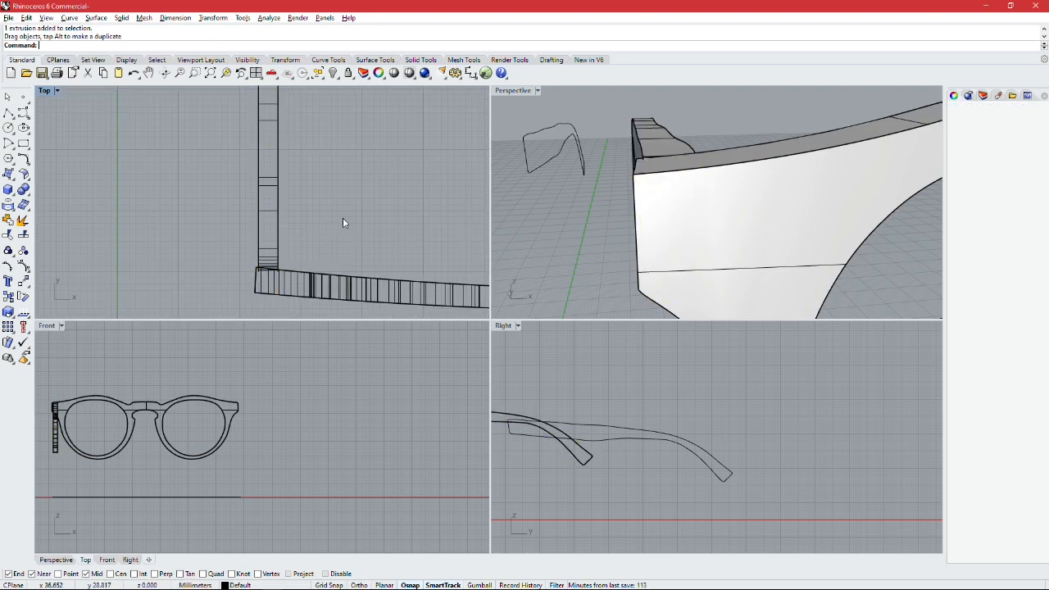
Step: Mirror the temple to the other side of the frame with Copy=Yes, using a front-to-back mirror plane through the bridge's centre end point
{"action": "right_click_drag", "start_coordinate": [694, 177], "coordinate": [755, 156]}
{"action": "scroll", "coordinate": [719, 183], "scroll_direction": "down", "scroll_amount": 10}
{"action": "scroll", "coordinate": [738, 221], "scroll_direction": "up", "scroll_amount": 6}
{"action": "left_click", "coordinate": [702, 157]}
{"action": "key", "text": "Escape"}
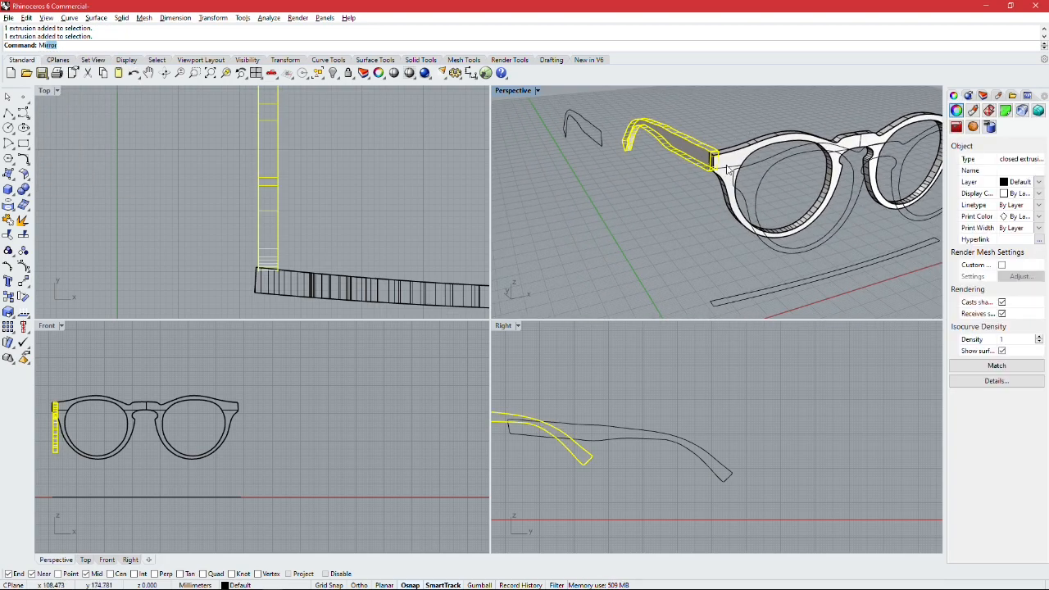
{"action": "key", "text": "Return"}
{"action": "right_click_drag", "start_coordinate": [876, 158], "coordinate": [632, 191]}
{"action": "scroll", "coordinate": [803, 182], "scroll_direction": "up", "scroll_amount": 5}
{"action": "scroll", "coordinate": [788, 171], "scroll_direction": "down", "scroll_amount": 2}
{"action": "scroll", "coordinate": [786, 163], "scroll_direction": "up", "scroll_amount": 3}
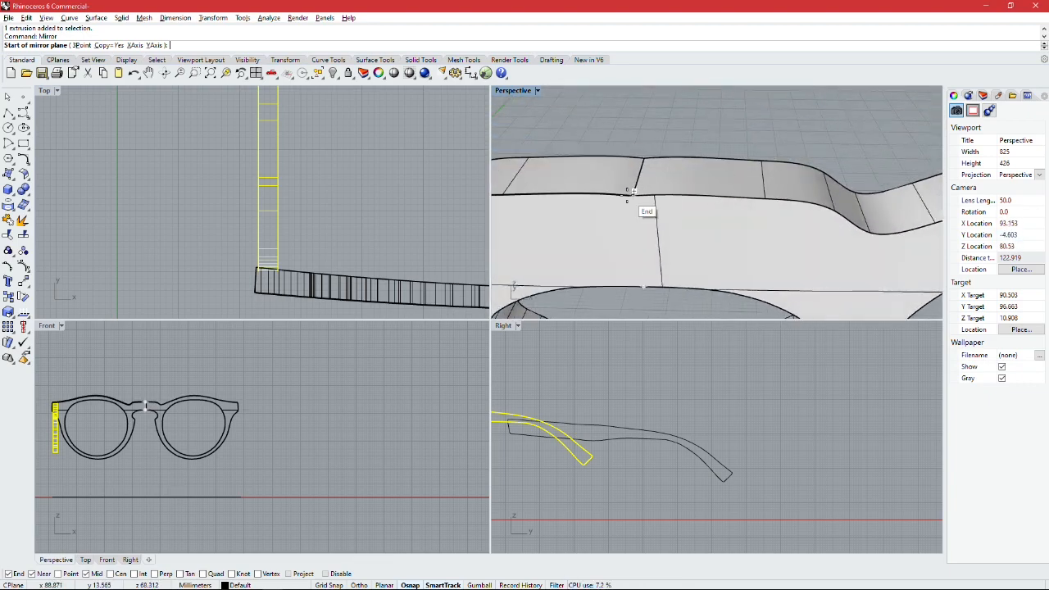
{"action": "left_click", "coordinate": [632, 191]}
{"action": "scroll", "coordinate": [639, 192], "scroll_direction": "down", "scroll_amount": 6}
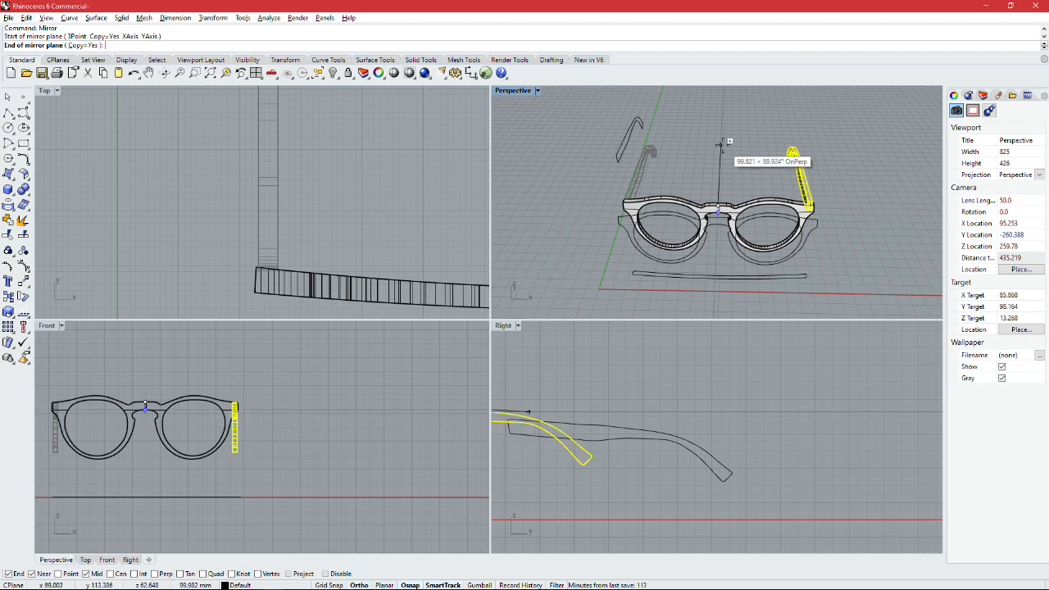
{"action": "left_click", "coordinate": [723, 144]}
{"action": "key", "text": "Escape"}
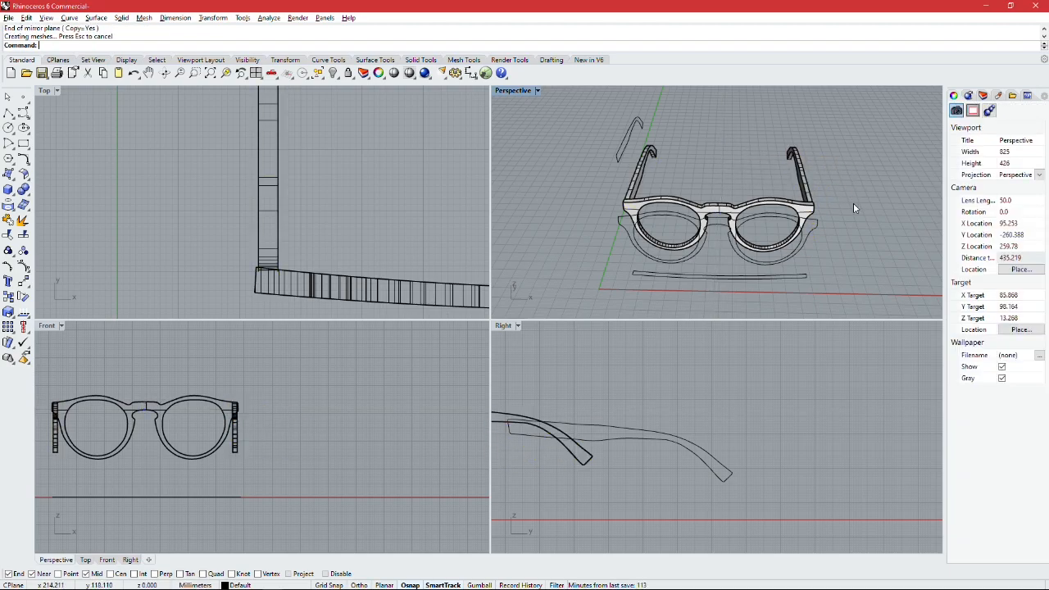
Step: Examine the glasses with both temples in the Perspective view, looking closely at the back of the bridge where the nose pads sit
{"action": "right_click_drag", "start_coordinate": [842, 237], "coordinate": [826, 199]}
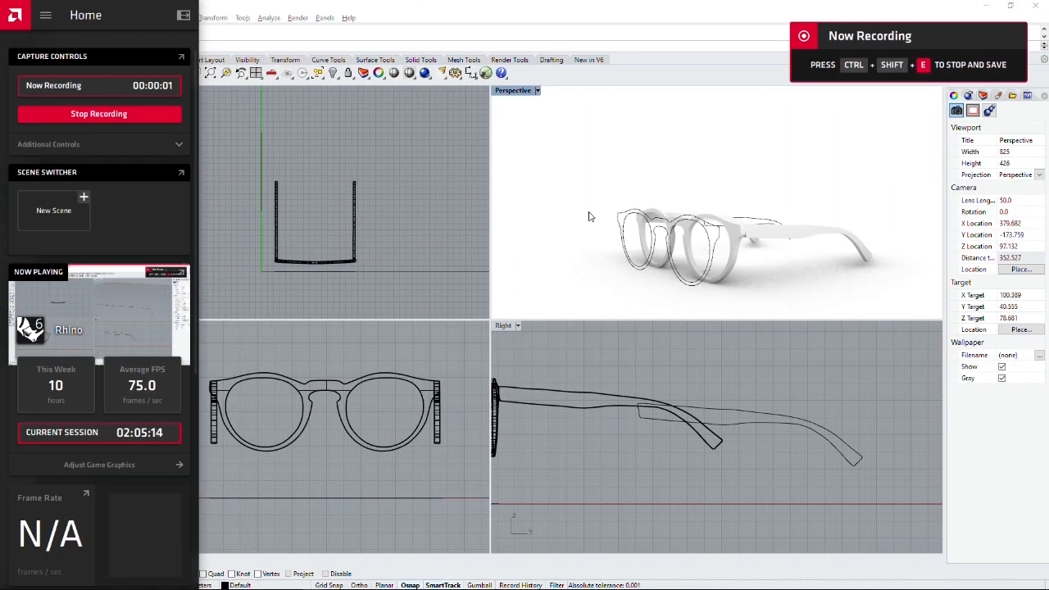
{"action": "left_click", "coordinate": [589, 212]}
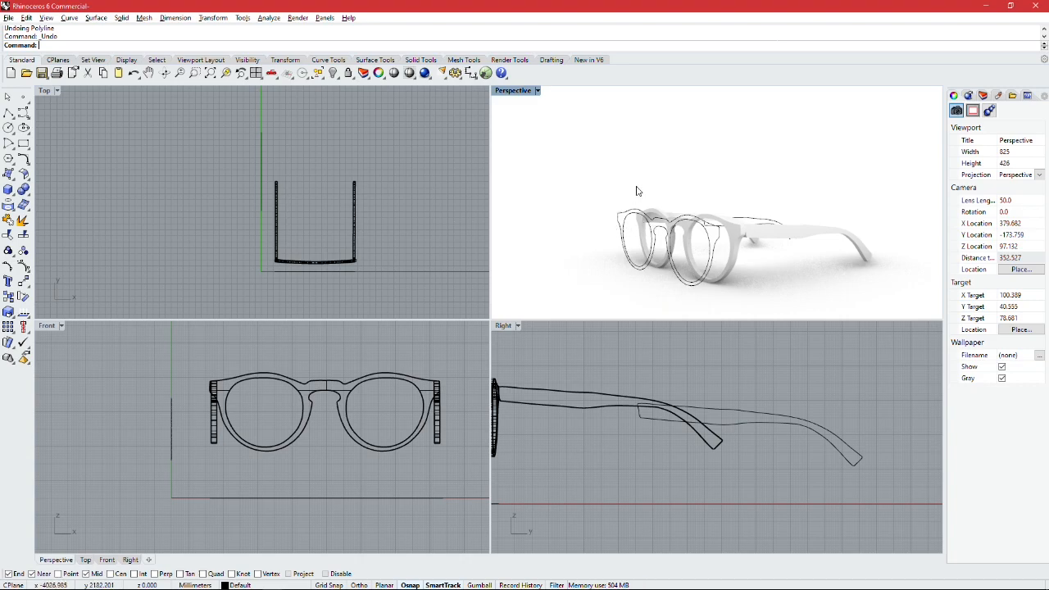
{"action": "right_click_drag", "start_coordinate": [688, 191], "coordinate": [582, 236]}
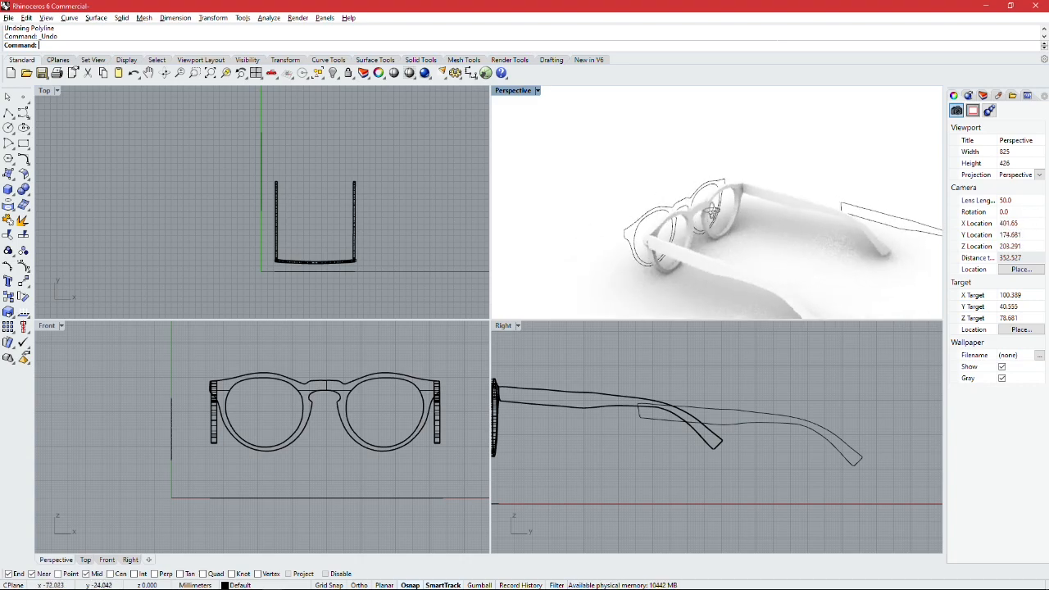
{"action": "right_click_drag", "start_coordinate": [737, 214], "coordinate": [672, 214]}
{"action": "scroll", "coordinate": [703, 219], "scroll_direction": "up", "scroll_amount": 8}
{"action": "scroll", "coordinate": [703, 223], "scroll_direction": "up", "scroll_amount": 4}
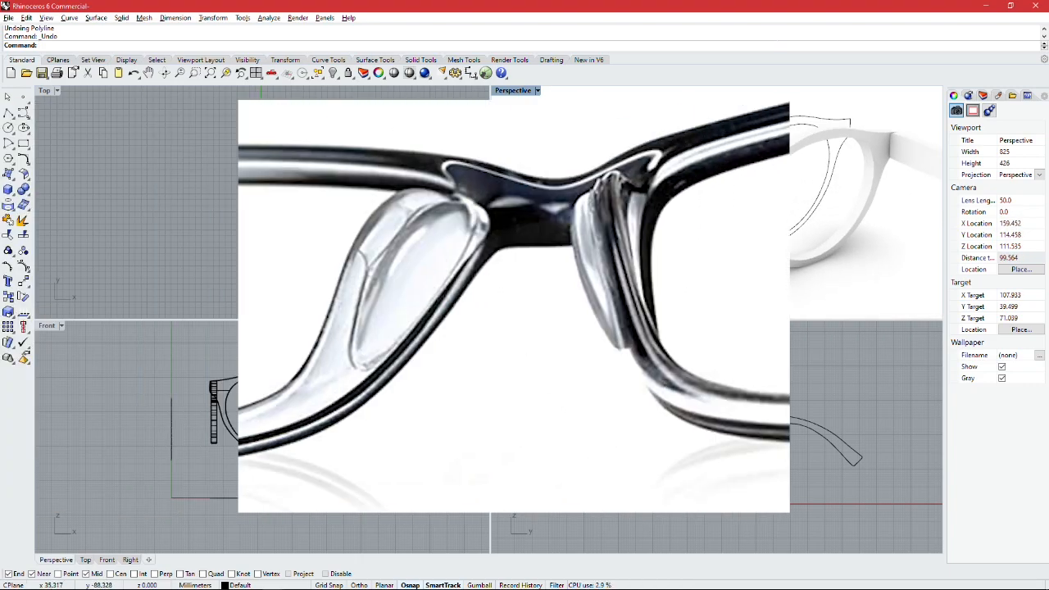
{"action": "right_click_drag", "start_coordinate": [711, 236], "coordinate": [694, 246]}
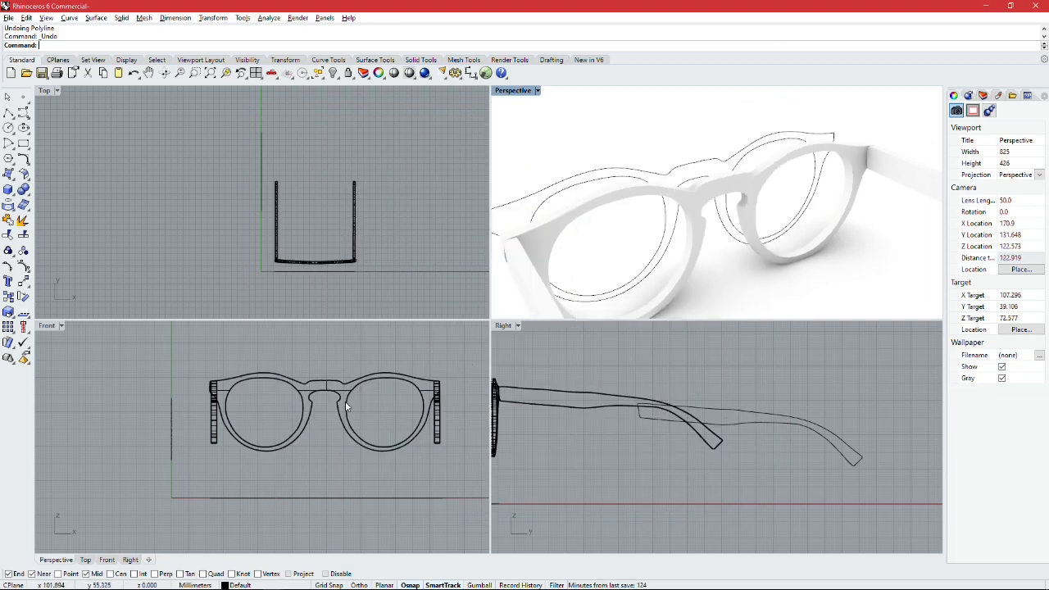
Step: Draw a control-point curve in the Front view as the nose pad's centre line, running down inside the rim beside the bridge
{"action": "scroll", "coordinate": [353, 403], "scroll_direction": "up", "scroll_amount": 5}
{"action": "right_click_drag", "start_coordinate": [336, 389], "coordinate": [318, 386]}
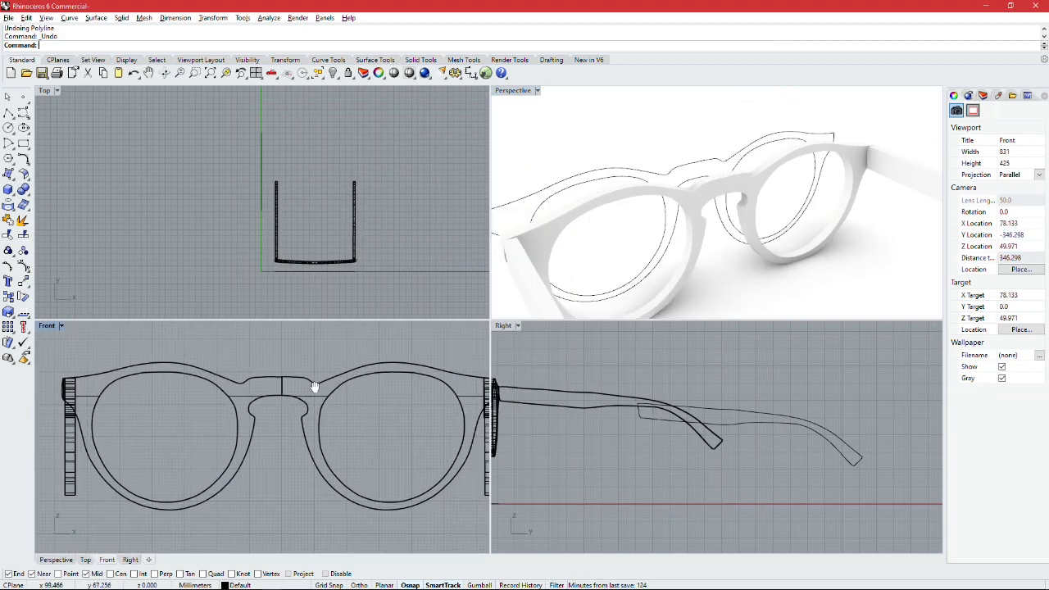
{"action": "scroll", "coordinate": [261, 400], "scroll_direction": "up", "scroll_amount": 4}
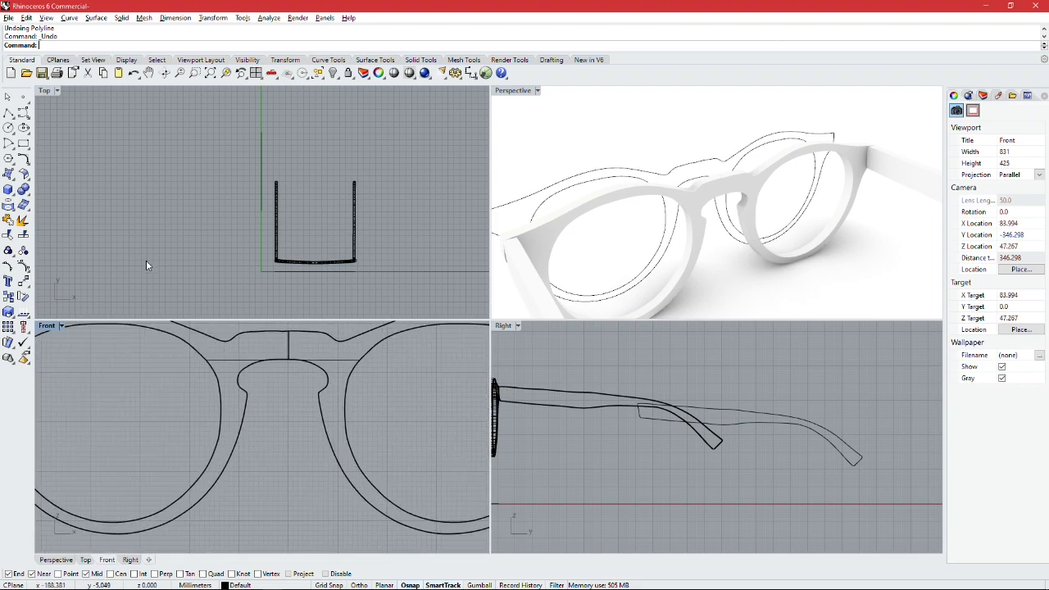
{"action": "left_click", "coordinate": [23, 114]}
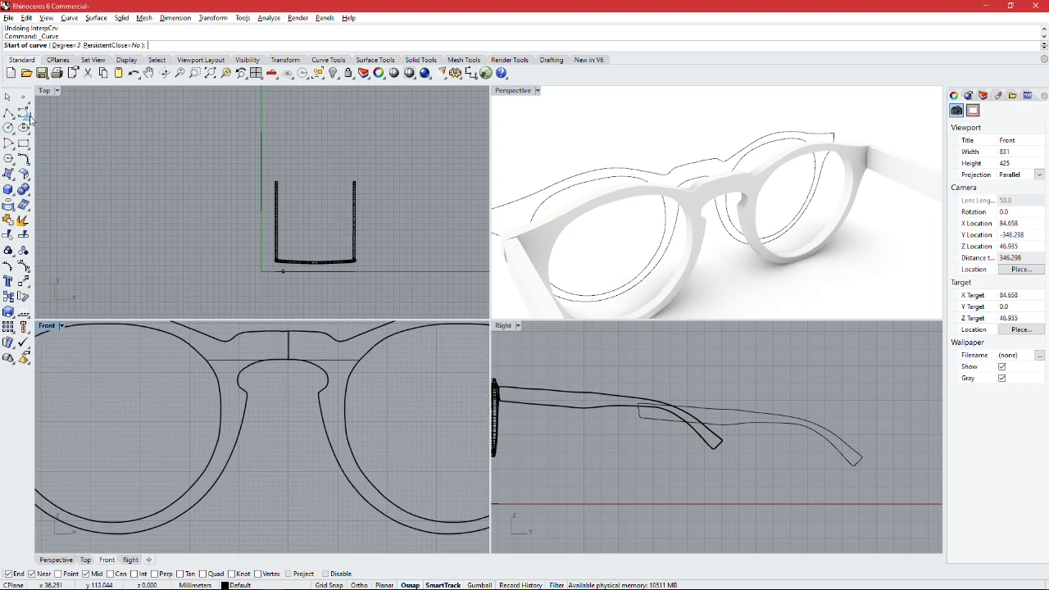
{"action": "left_click", "coordinate": [30, 120]}
{"action": "left_click", "coordinate": [53, 120]}
{"action": "scroll", "coordinate": [281, 376], "scroll_direction": "up", "scroll_amount": 5}
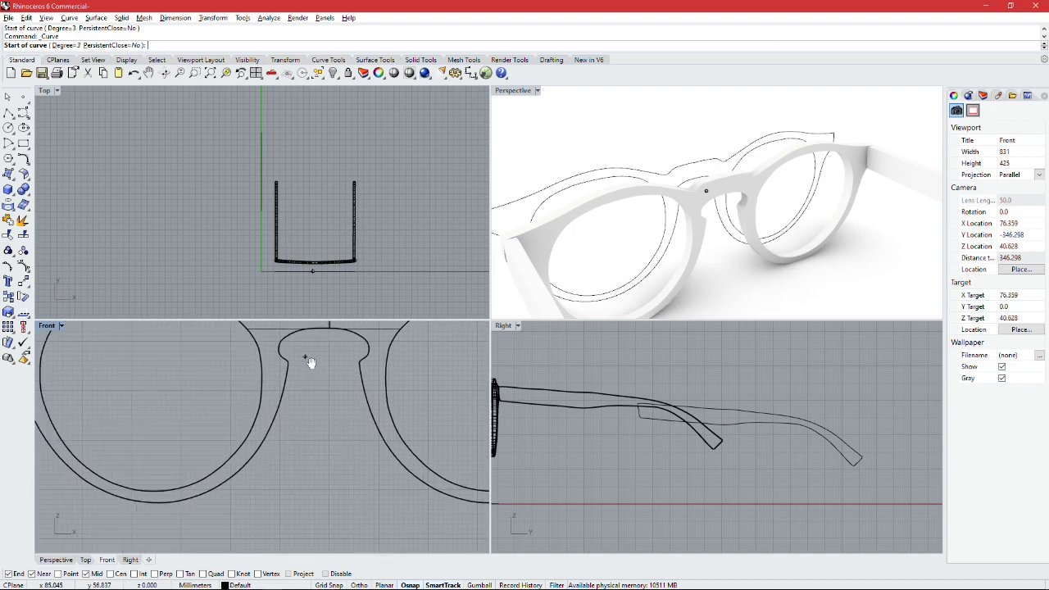
{"action": "scroll", "coordinate": [280, 375], "scroll_direction": "up", "scroll_amount": 3}
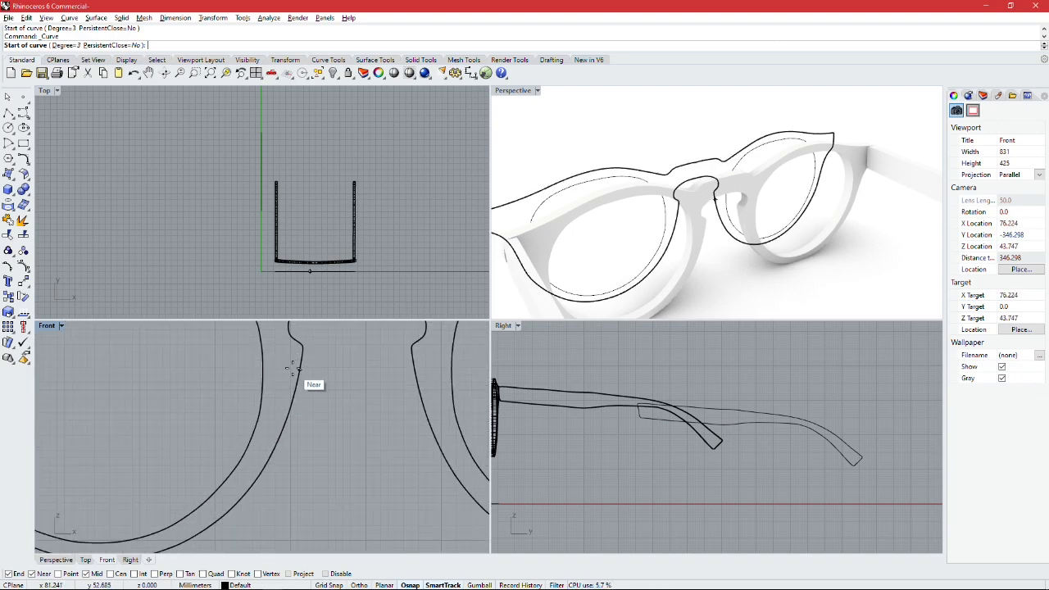
{"action": "scroll", "coordinate": [299, 361], "scroll_direction": "up", "scroll_amount": 1}
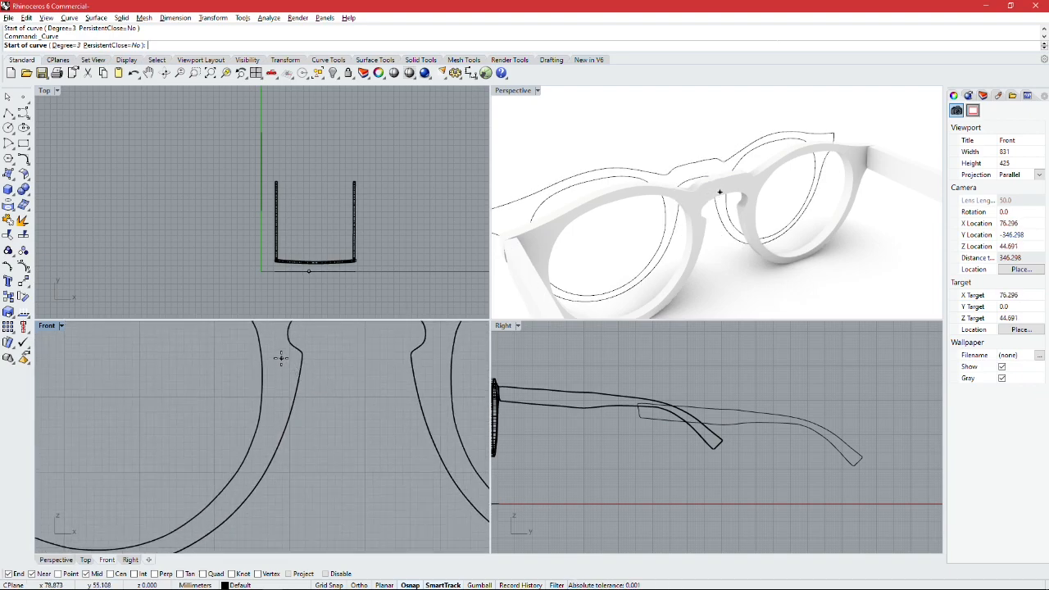
{"action": "left_click", "coordinate": [281, 357]}
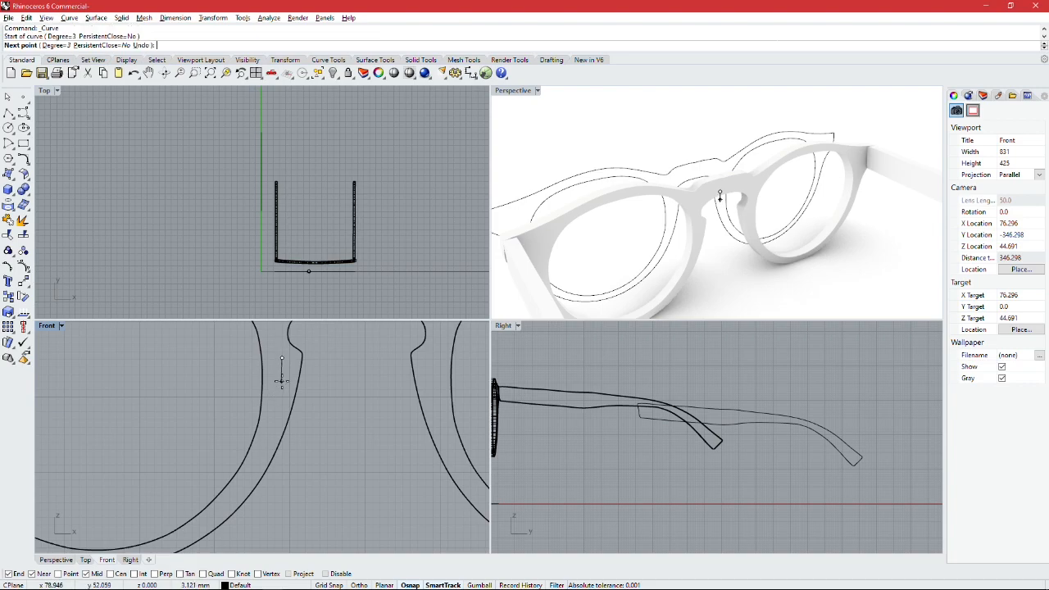
{"action": "left_click", "coordinate": [282, 381]}
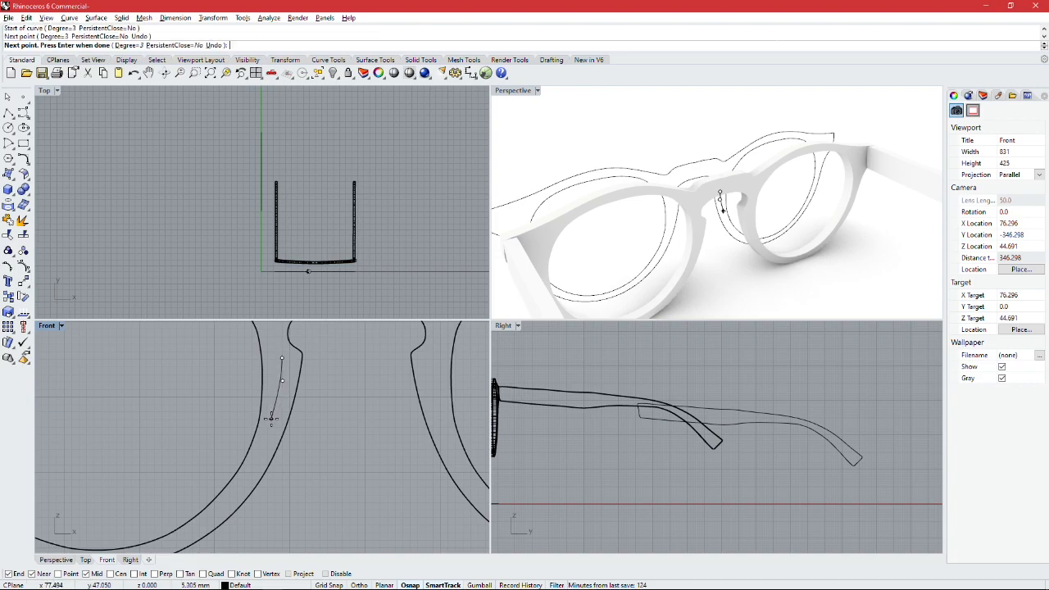
{"action": "left_click", "coordinate": [272, 418]}
{"action": "left_click", "coordinate": [260, 451]}
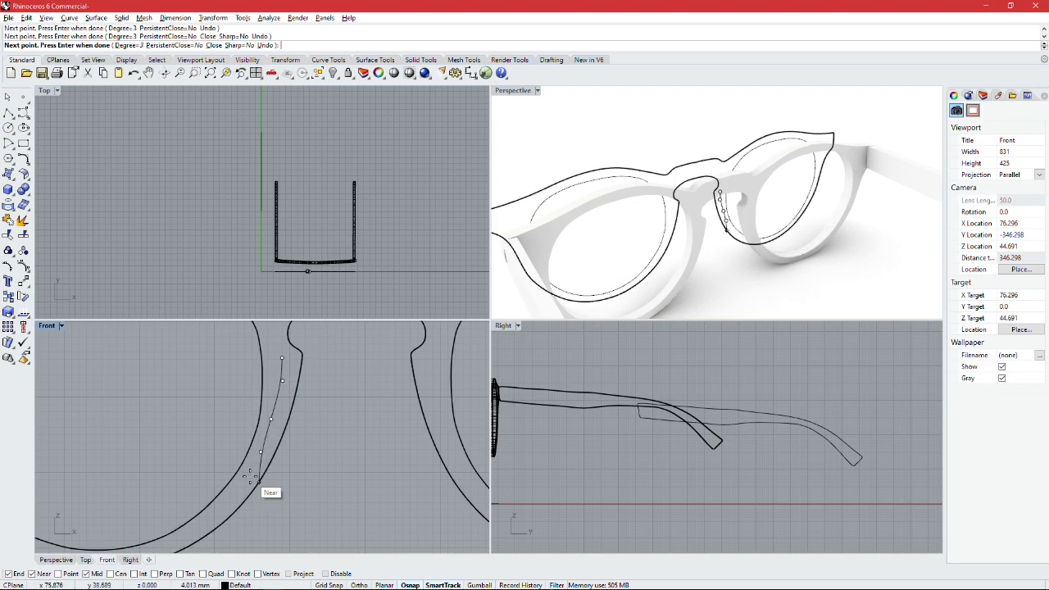
{"action": "scroll", "coordinate": [250, 474], "scroll_direction": "up", "scroll_amount": 3}
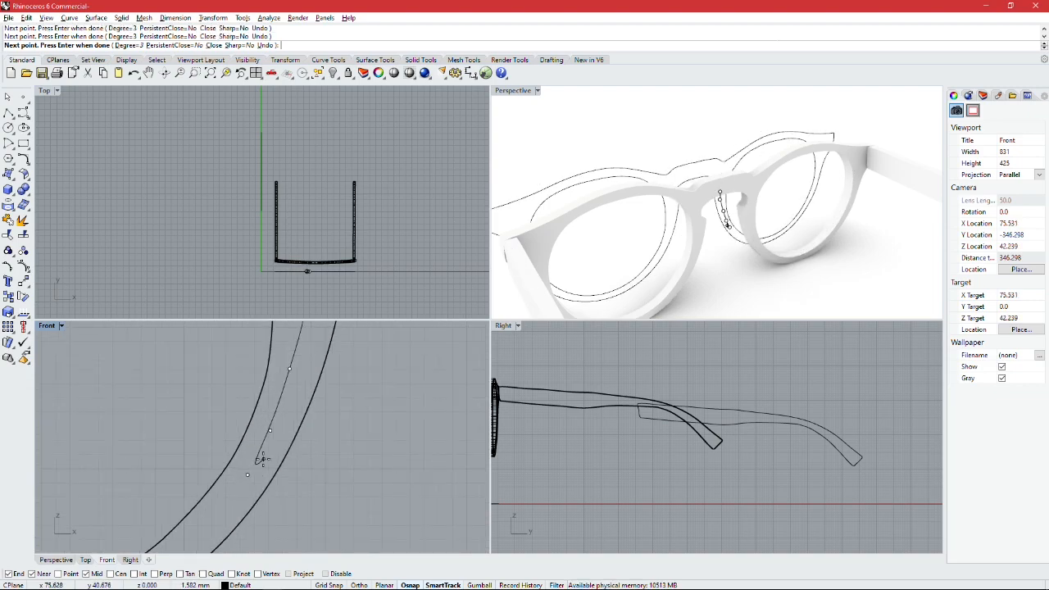
{"action": "right_click", "coordinate": [263, 459]}
{"action": "scroll", "coordinate": [309, 354], "scroll_direction": "down", "scroll_amount": 7}
{"action": "middle_click", "coordinate": [316, 356]}
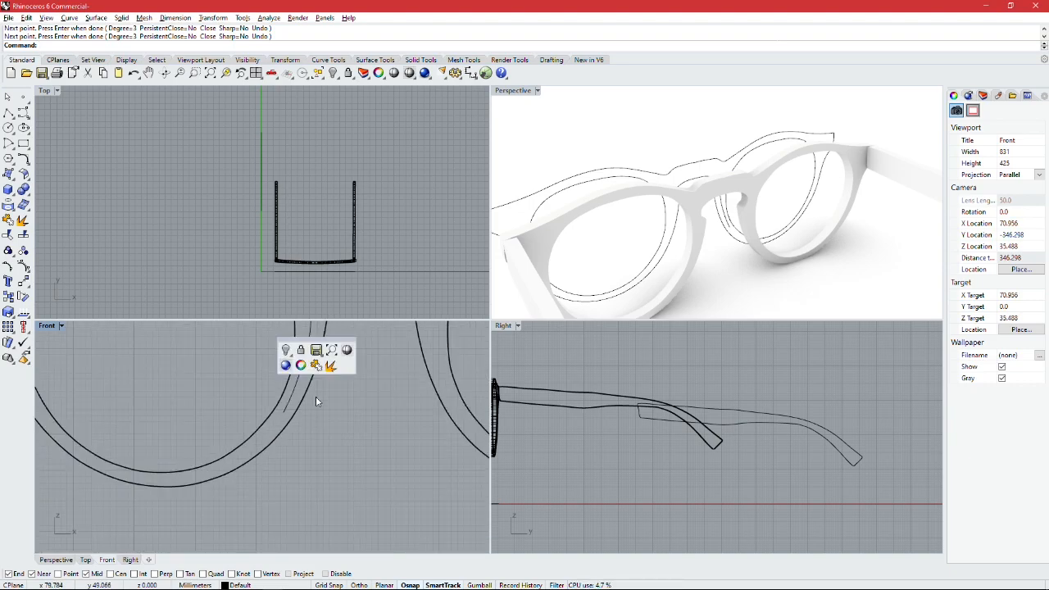
{"action": "scroll", "coordinate": [339, 404], "scroll_direction": "up", "scroll_amount": 4}
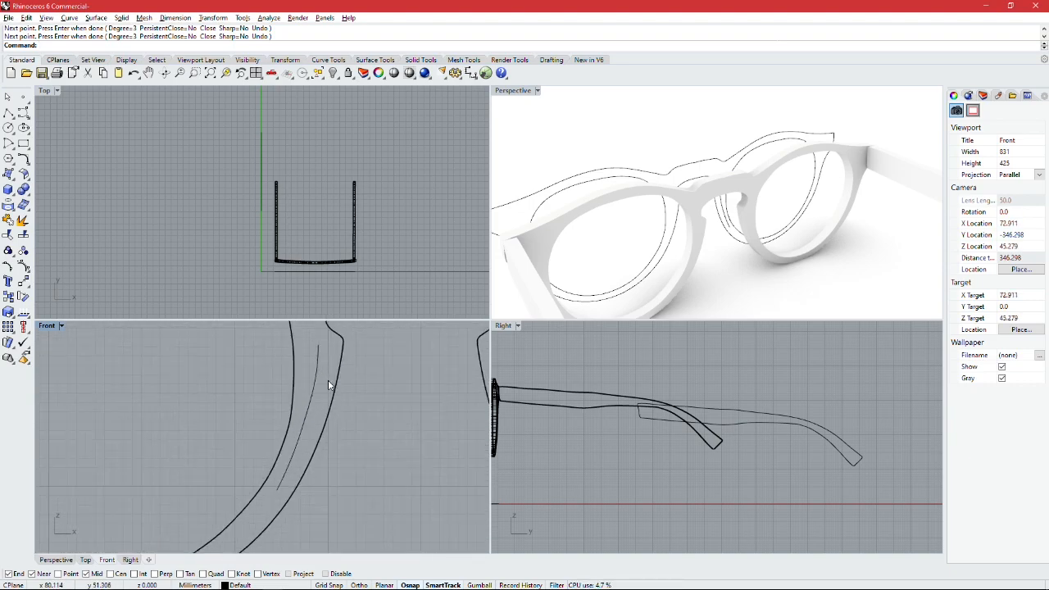
{"action": "left_click", "coordinate": [24, 118]}
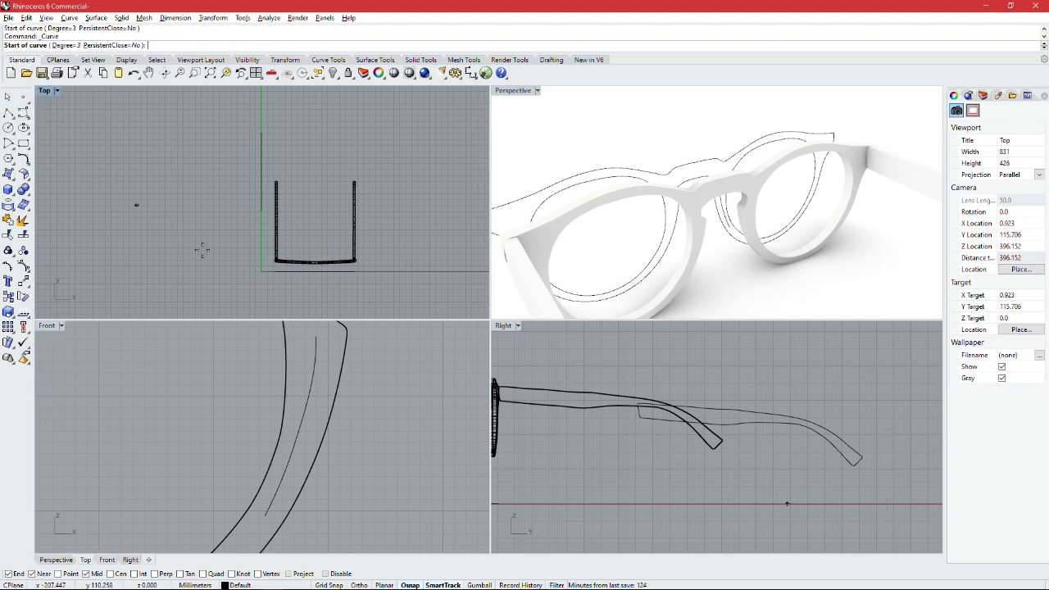
{"action": "left_click", "coordinate": [316, 337]}
{"action": "scroll", "coordinate": [328, 340], "scroll_direction": "up", "scroll_amount": 2}
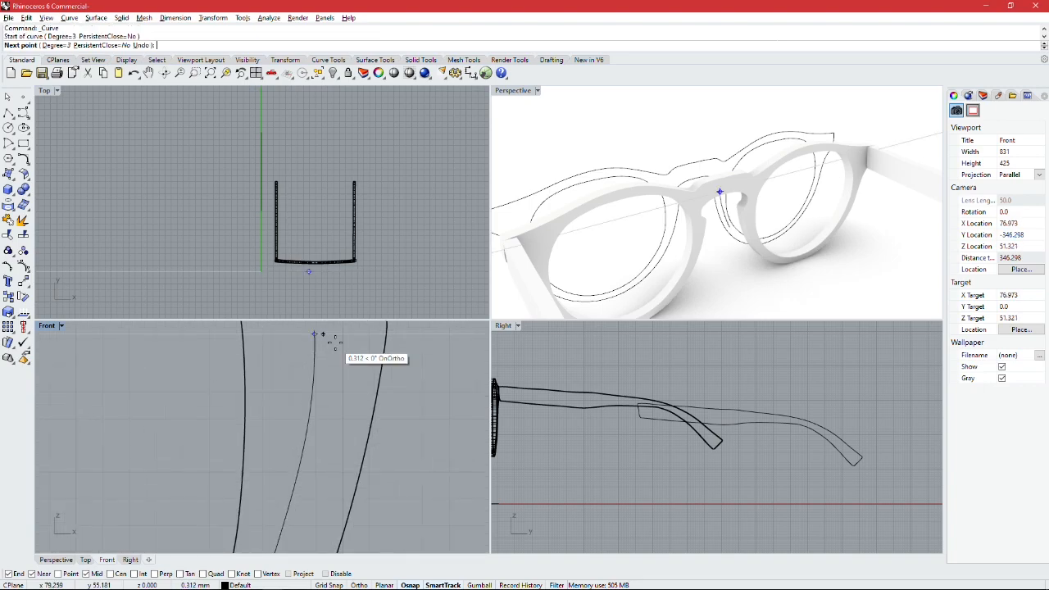
{"action": "scroll", "coordinate": [351, 350], "scroll_direction": "up", "scroll_amount": 1}
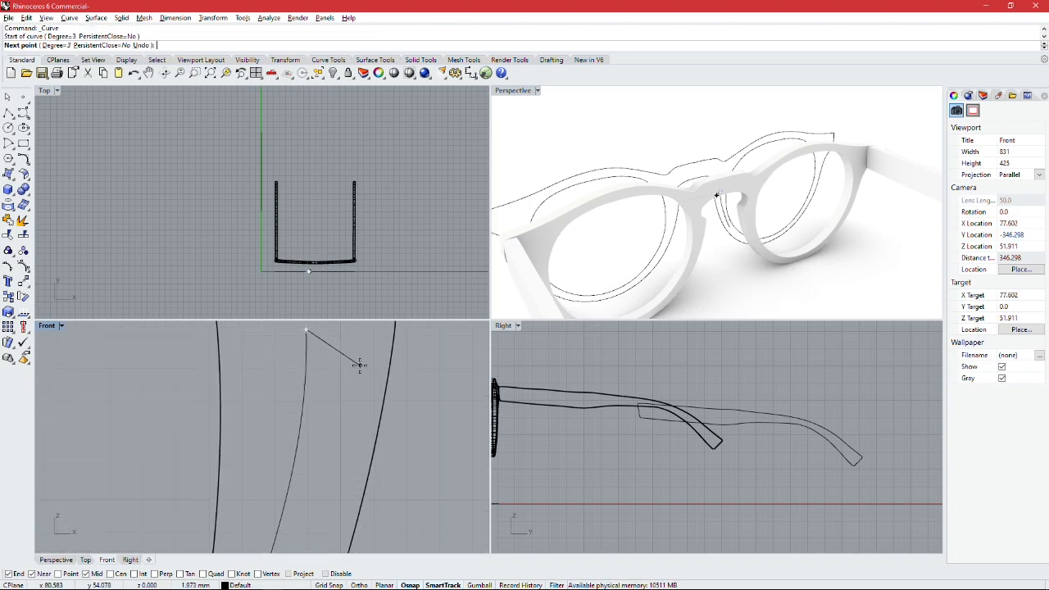
{"action": "left_click", "coordinate": [364, 365]}
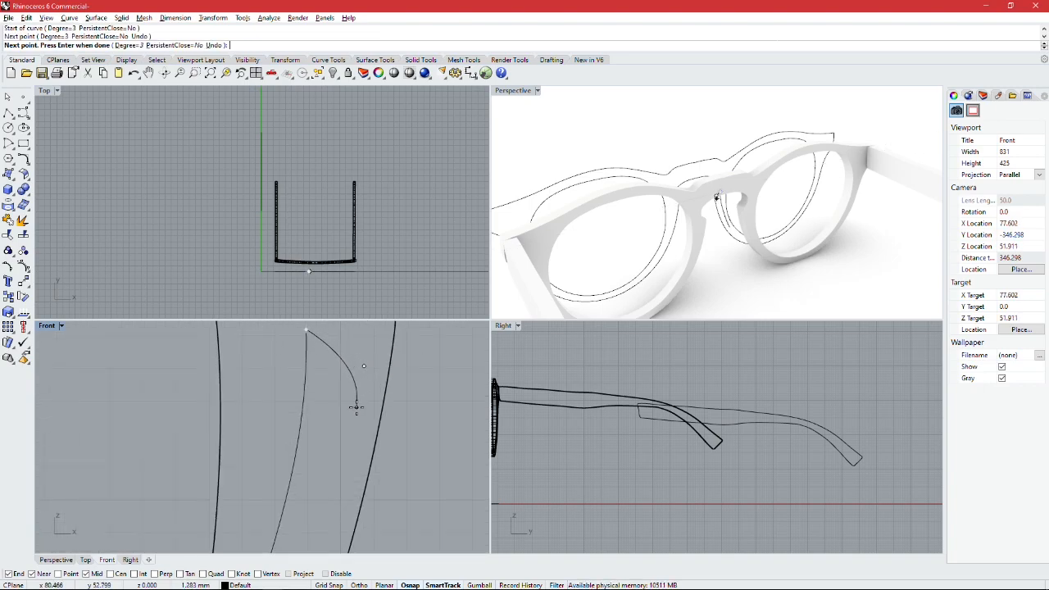
{"action": "left_click", "coordinate": [357, 404]}
{"action": "scroll", "coordinate": [359, 408], "scroll_direction": "down", "scroll_amount": 3}
{"action": "key", "text": "Escape"}
Step: Draw a control-point curve for the pad's nose-side edge, bulging outwards from the centre line's upper end and meeting its lower end
{"action": "left_click", "coordinate": [24, 113]}
{"action": "left_click", "coordinate": [331, 366]}
{"action": "left_click", "coordinate": [352, 407]}
{"action": "left_click", "coordinate": [355, 443]}
{"action": "scroll", "coordinate": [356, 445], "scroll_direction": "down", "scroll_amount": 3}
{"action": "scroll", "coordinate": [353, 462], "scroll_direction": "down", "scroll_amount": 3}
{"action": "scroll", "coordinate": [382, 412], "scroll_direction": "up", "scroll_amount": 4}
{"action": "left_click", "coordinate": [382, 412]}
{"action": "left_click", "coordinate": [375, 459]}
{"action": "left_click", "coordinate": [386, 456]}
{"action": "scroll", "coordinate": [386, 456], "scroll_direction": "down", "scroll_amount": 4}
{"action": "right_click", "coordinate": [343, 427]}
{"action": "scroll", "coordinate": [279, 394], "scroll_direction": "down", "scroll_amount": 4}
Step: Draw an interpolated curve for the pad's lens-side edge from the centre line's upper end to its lower end
{"action": "left_click", "coordinate": [25, 114]}
{"action": "left_click", "coordinate": [27, 125]}
{"action": "left_click", "coordinate": [28, 118]}
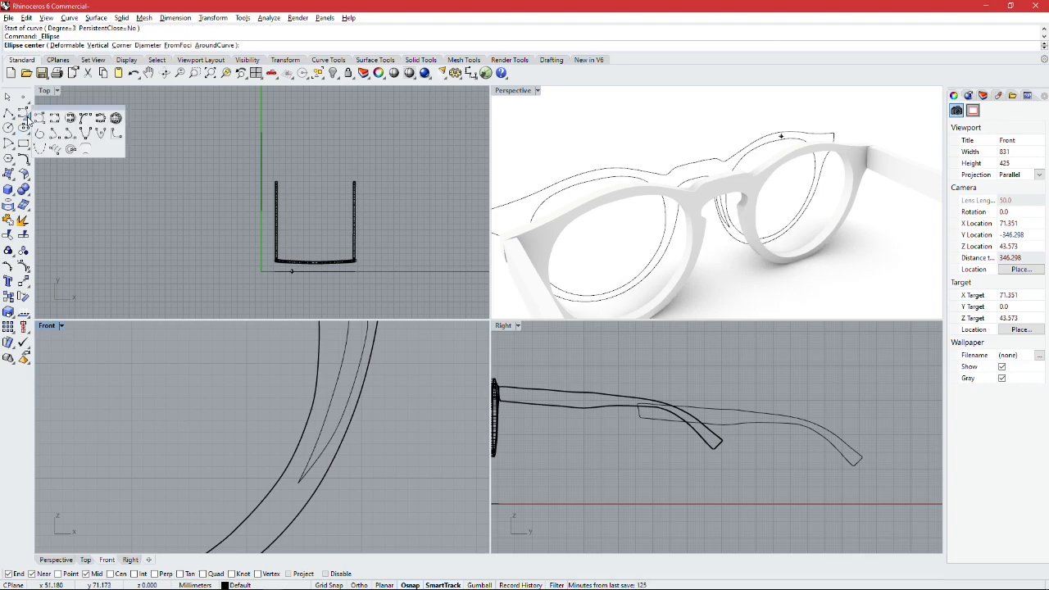
{"action": "left_click", "coordinate": [54, 119]}
{"action": "scroll", "coordinate": [356, 351], "scroll_direction": "up", "scroll_amount": 4}
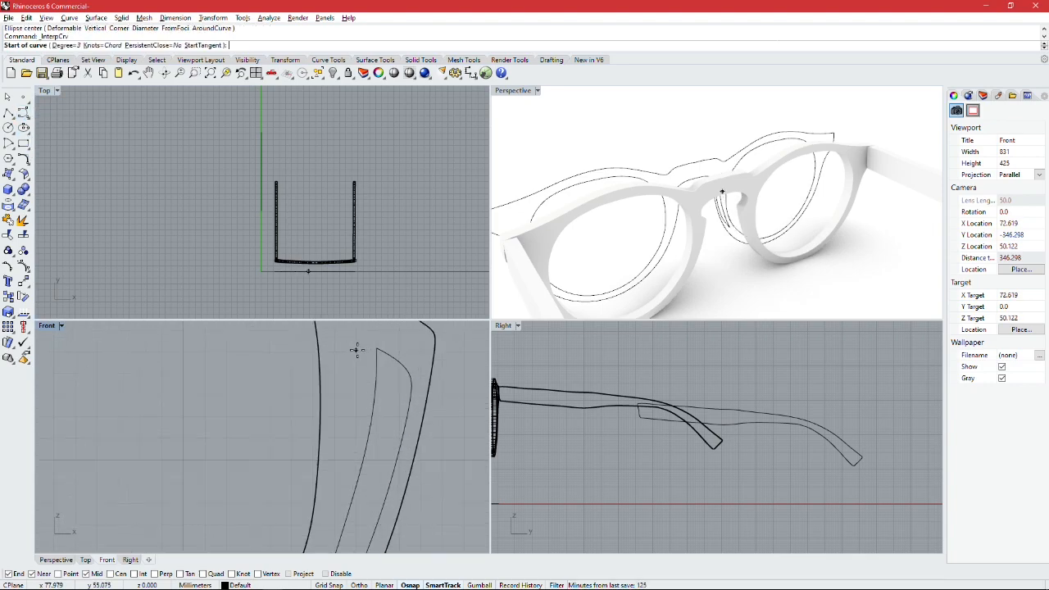
{"action": "left_click", "coordinate": [377, 348]}
{"action": "scroll", "coordinate": [348, 360], "scroll_direction": "up", "scroll_amount": 3}
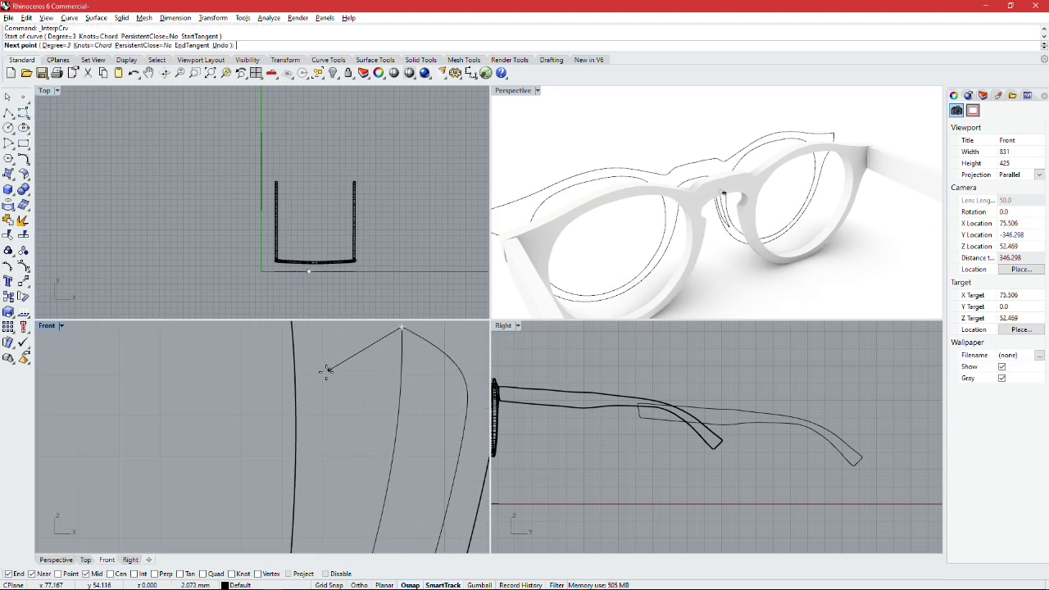
{"action": "left_click", "coordinate": [327, 373]}
{"action": "scroll", "coordinate": [332, 420], "scroll_direction": "down", "scroll_amount": 4}
{"action": "right_click_drag", "start_coordinate": [331, 450], "coordinate": [333, 380]}
{"action": "left_click", "coordinate": [342, 371]}
{"action": "right_click_drag", "start_coordinate": [335, 429], "coordinate": [369, 516]}
{"action": "left_click", "coordinate": [361, 452]}
{"action": "left_click", "coordinate": [359, 508]}
{"action": "right_click", "coordinate": [358, 508]}
Step: Reshape the nose pad's lens-side curve by moving its control points into a smooth bulge that follows the rim
{"action": "scroll", "coordinate": [386, 422], "scroll_direction": "down", "scroll_amount": 2}
{"action": "left_click", "coordinate": [391, 419]}
{"action": "left_click_drag", "start_coordinate": [401, 410], "coordinate": [385, 411]}
{"action": "right_click_drag", "start_coordinate": [454, 446], "coordinate": [476, 389]}
{"action": "left_click_drag", "start_coordinate": [395, 417], "coordinate": [410, 413]}
{"action": "right_click_drag", "start_coordinate": [414, 459], "coordinate": [443, 424]}
{"action": "left_click_drag", "start_coordinate": [395, 499], "coordinate": [386, 517]}
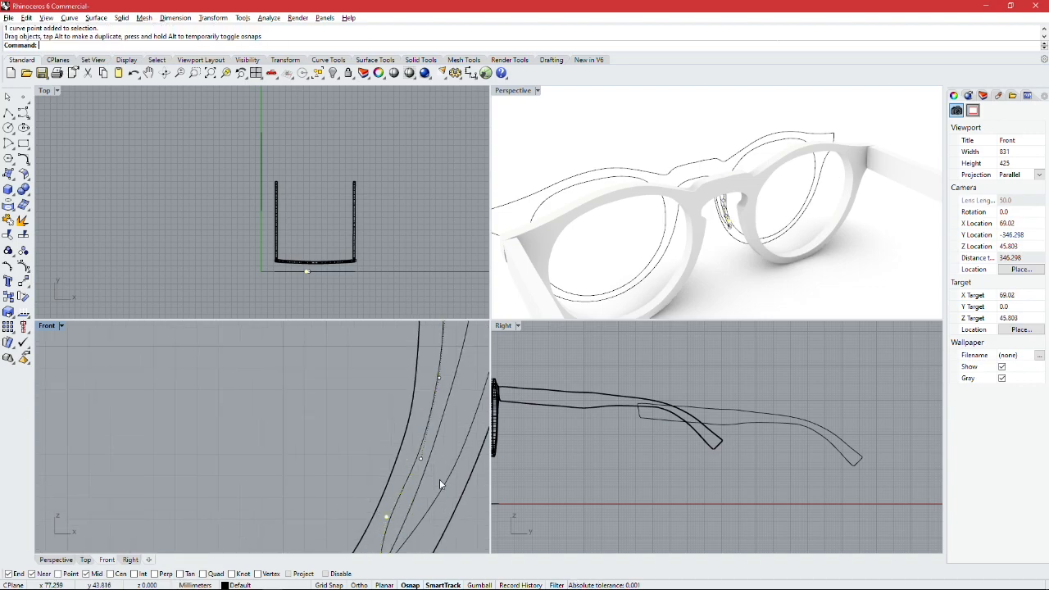
Step: Hide the lens-side curve's control points and show those of the nose pad's centre line
{"action": "scroll", "coordinate": [433, 486], "scroll_direction": "down", "scroll_amount": 7}
{"action": "key", "text": "Escape"}
{"action": "key", "text": "Escape"}
{"action": "left_click", "coordinate": [446, 437]}
{"action": "key", "text": "F10"}
{"action": "right_click_drag", "start_coordinate": [456, 443], "coordinate": [386, 468]}
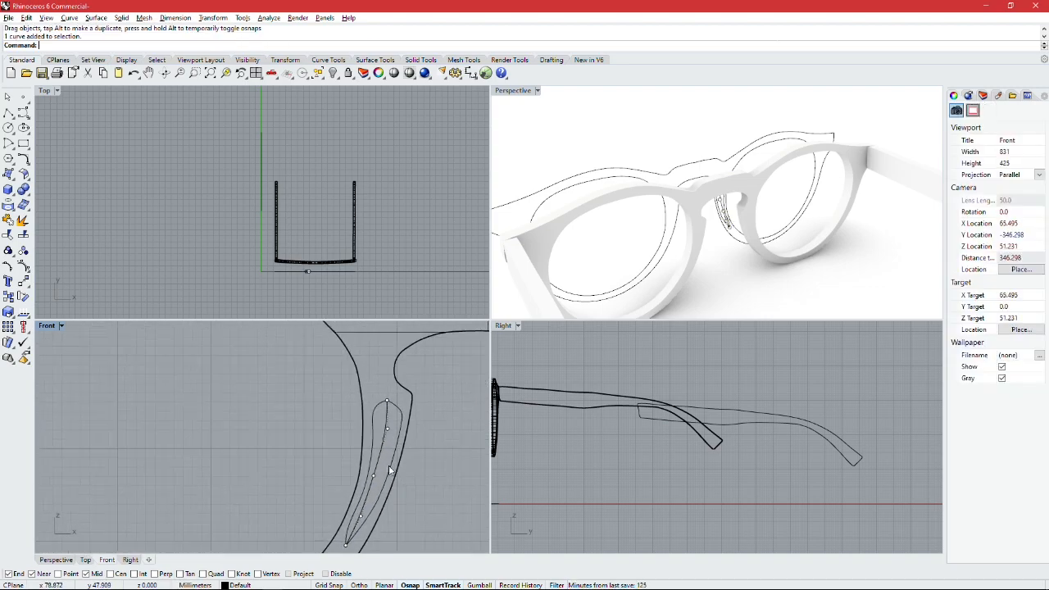
{"action": "scroll", "coordinate": [453, 436], "scroll_direction": "down", "scroll_amount": 5}
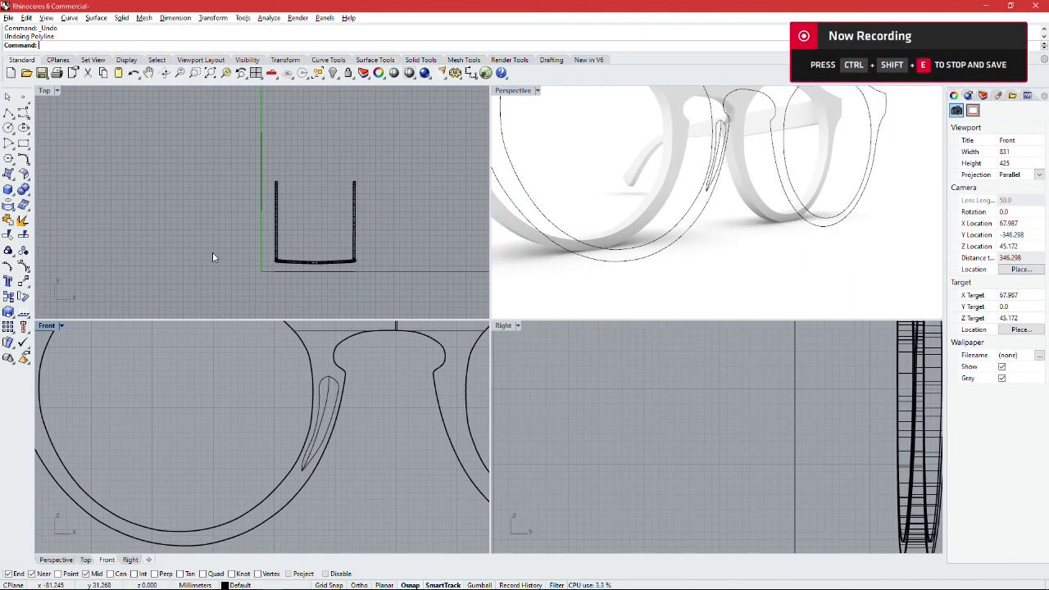
Step: Draw a vertical reference line about 16 mm long in the front view beside the nose pad, spanning its upper to lower end
{"action": "left_click", "coordinate": [10, 112]}
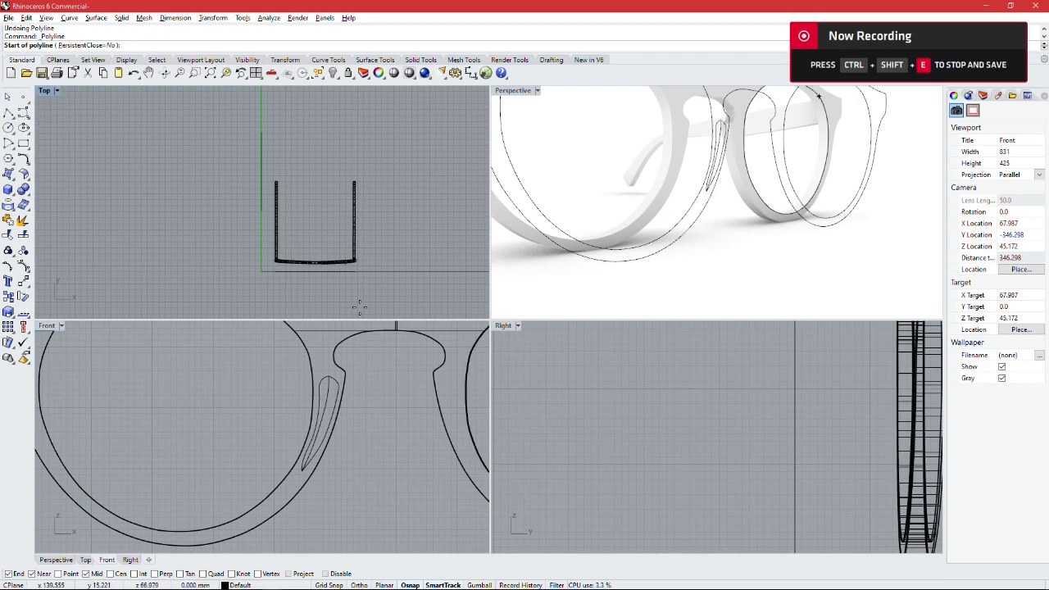
{"action": "scroll", "coordinate": [367, 381], "scroll_direction": "up", "scroll_amount": 3}
{"action": "right_click_drag", "start_coordinate": [366, 381], "coordinate": [336, 355]}
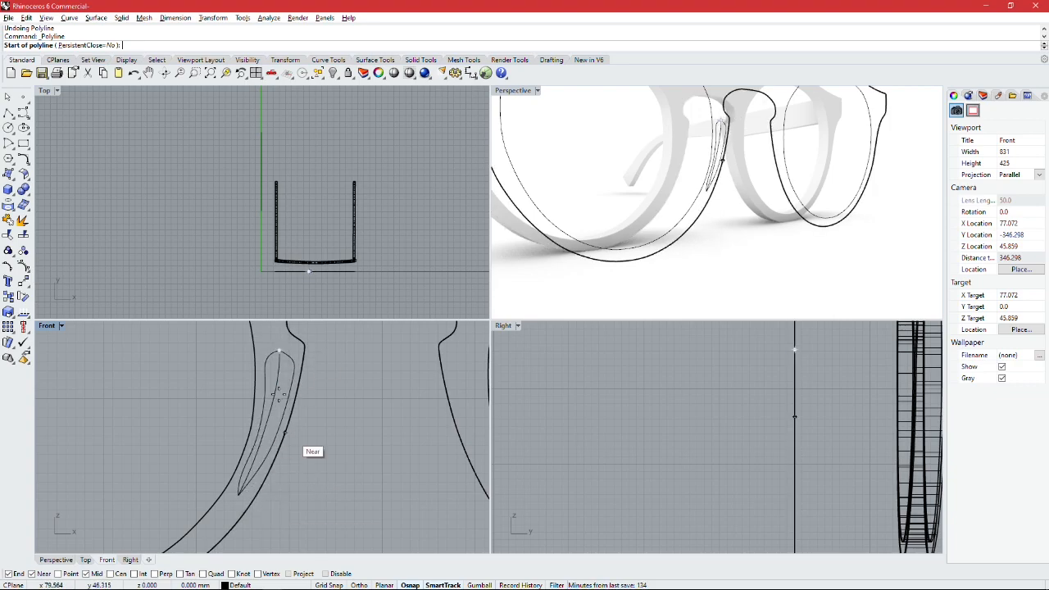
{"action": "left_click", "coordinate": [337, 350]}
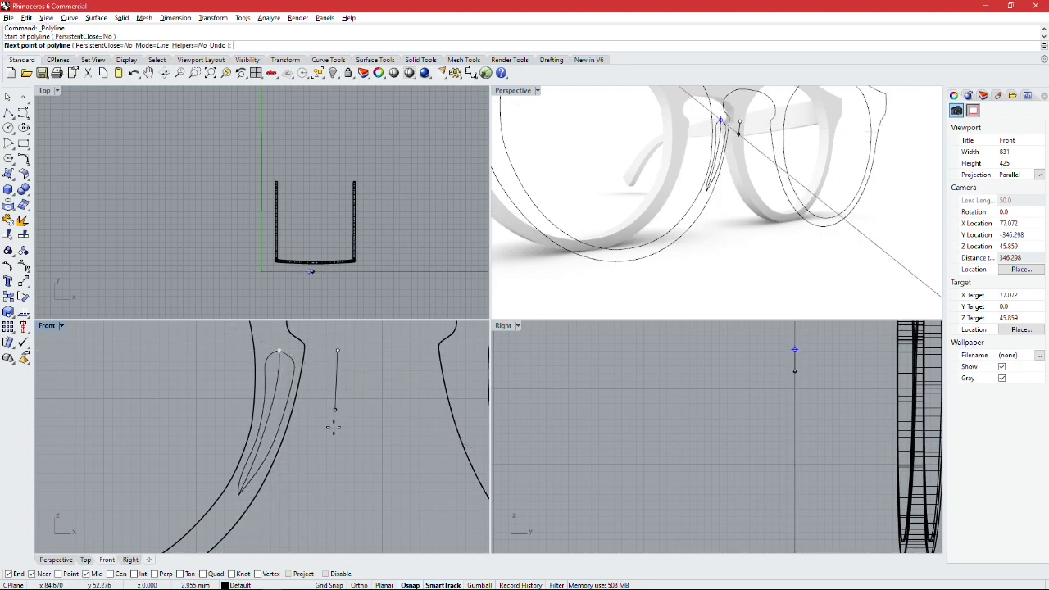
{"action": "left_click", "coordinate": [337, 495]}
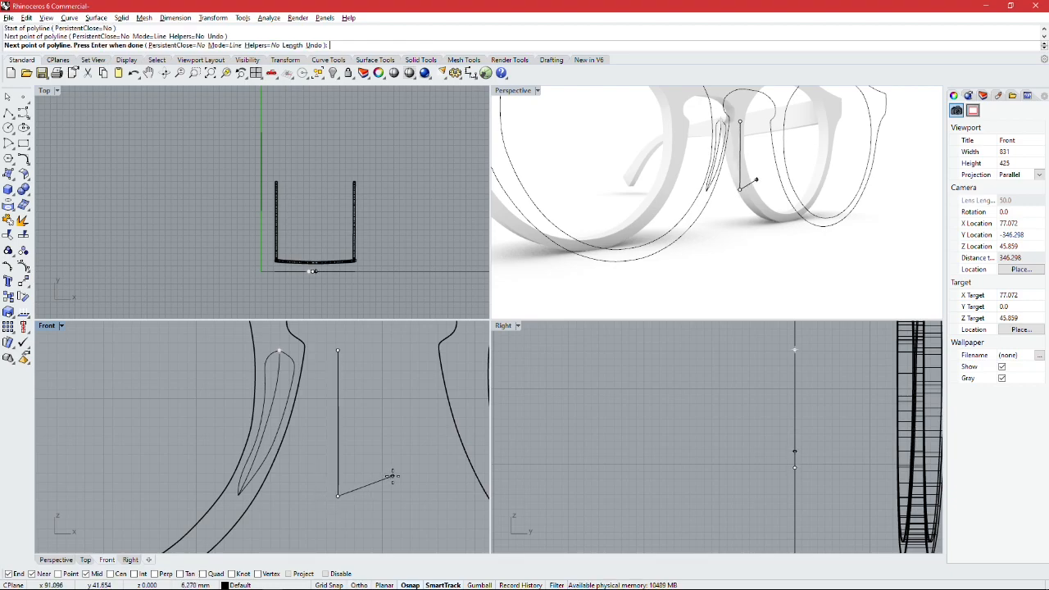
{"action": "key", "text": "Return"}
Step: In the side view, draw a control-point curve from the reference line's upper end to its lower end, bulging away from the frame
{"action": "left_click", "coordinate": [641, 422]}
{"action": "scroll", "coordinate": [641, 421], "scroll_direction": "down", "scroll_amount": 3}
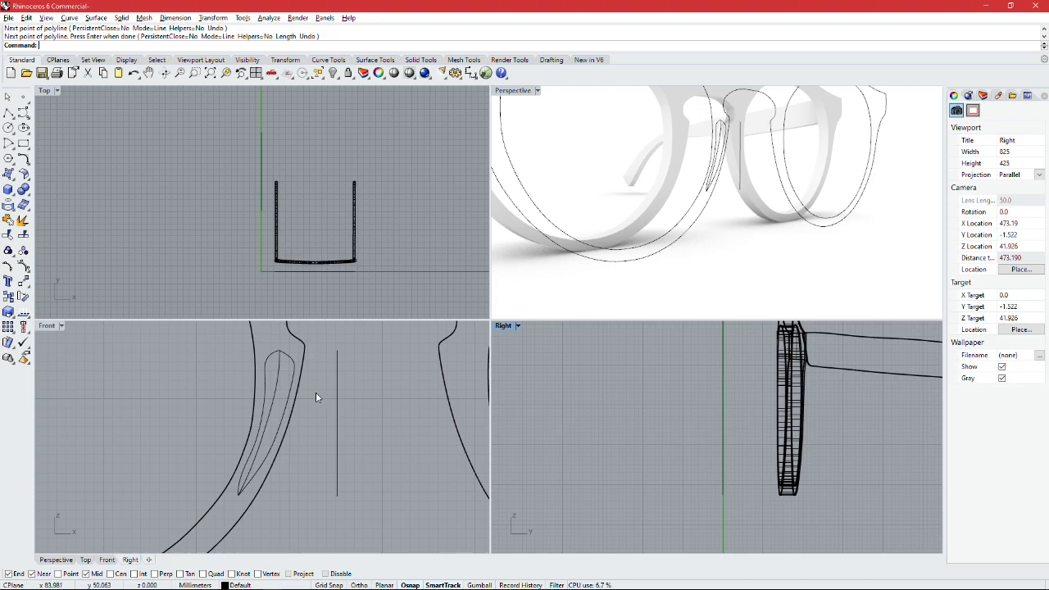
{"action": "left_click", "coordinate": [338, 406]}
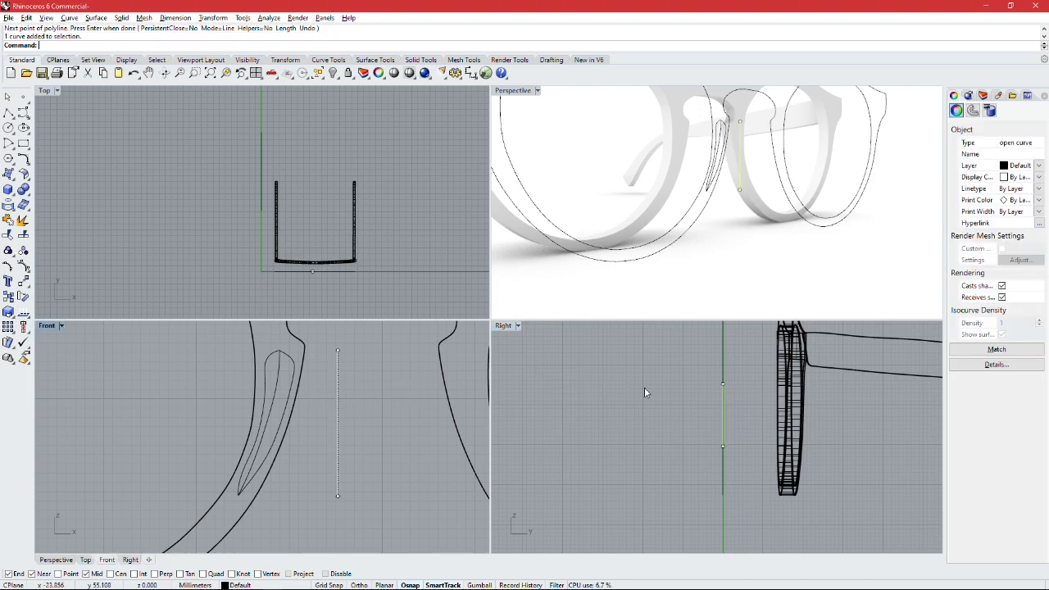
{"action": "scroll", "coordinate": [746, 406], "scroll_direction": "up", "scroll_amount": 4}
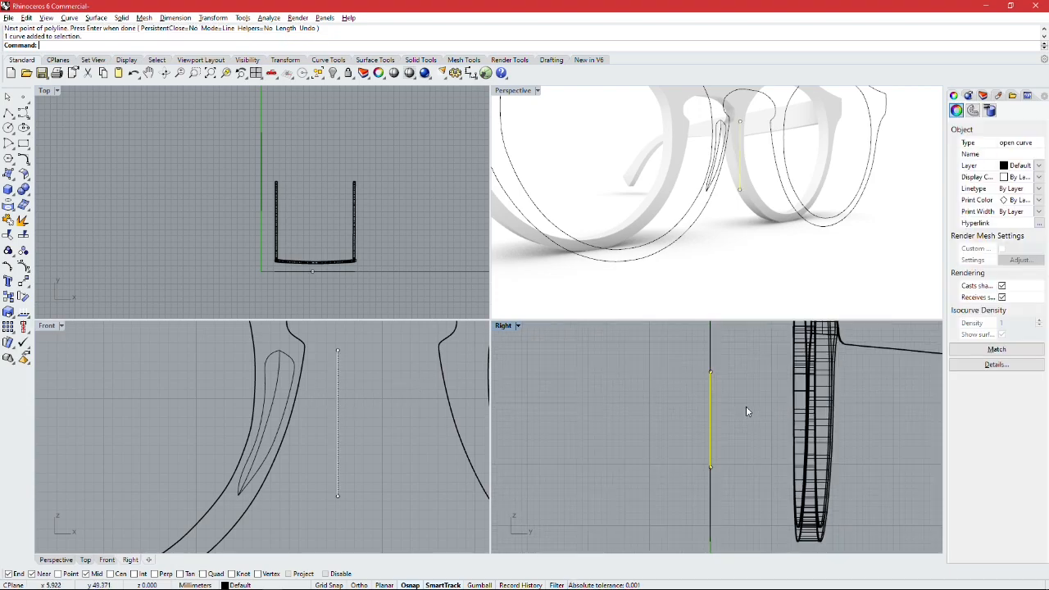
{"action": "left_click", "coordinate": [27, 116]}
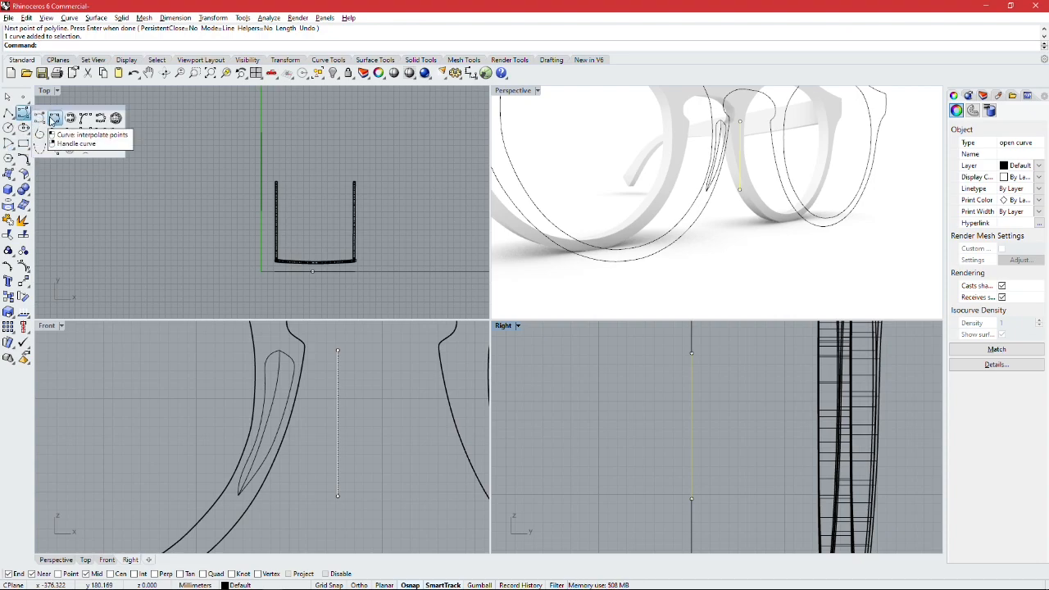
{"action": "left_click", "coordinate": [39, 119]}
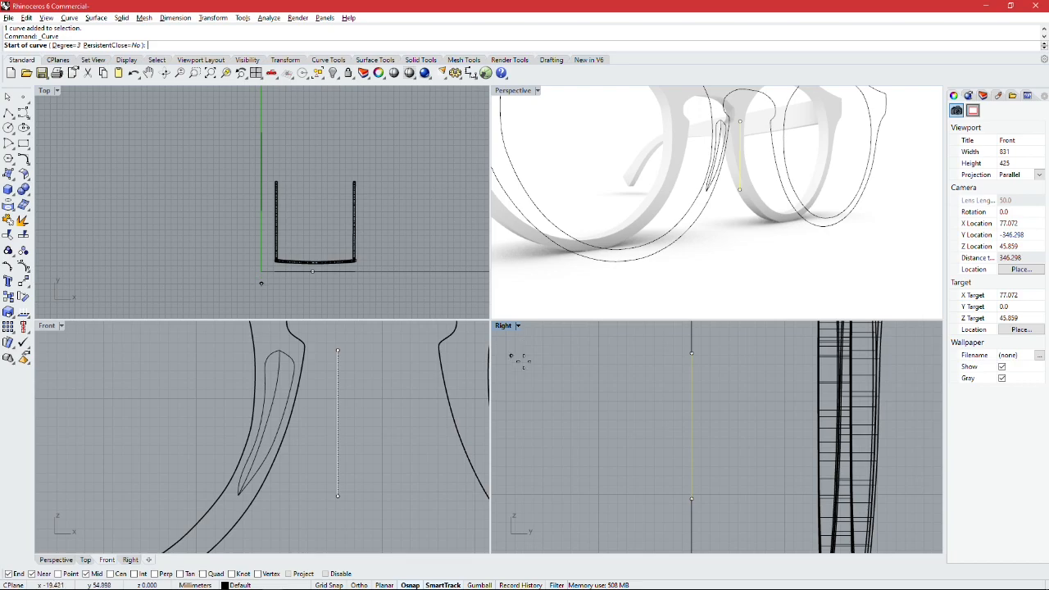
{"action": "left_click", "coordinate": [691, 354]}
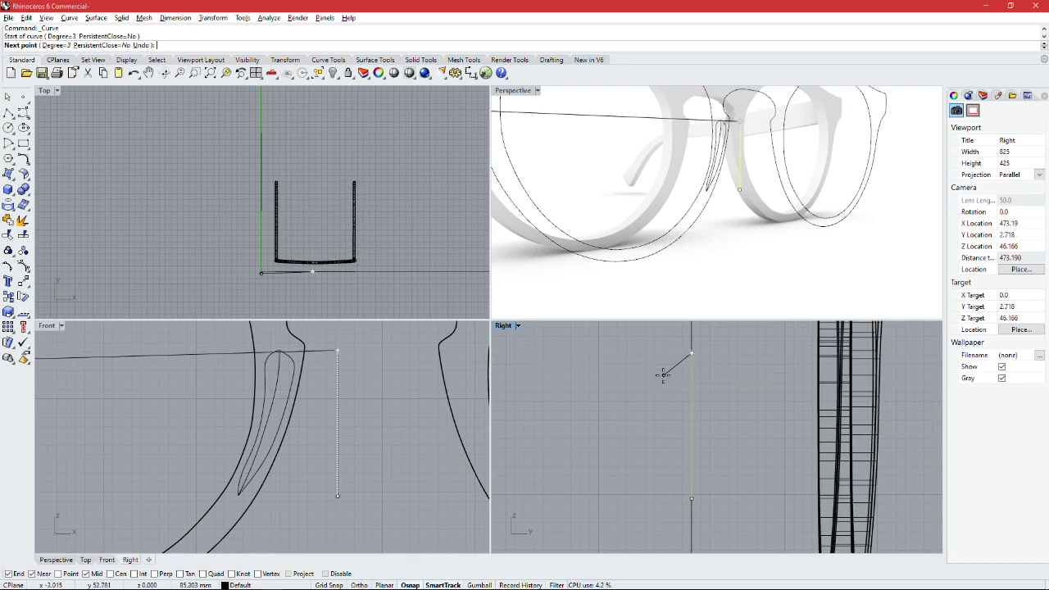
{"action": "scroll", "coordinate": [664, 365], "scroll_direction": "up", "scroll_amount": 2}
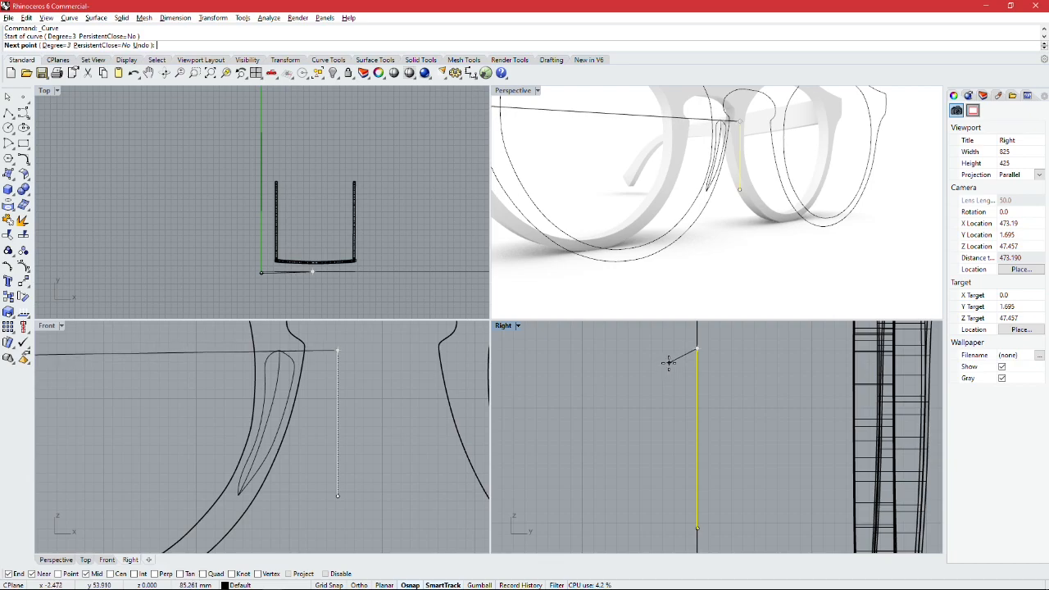
{"action": "left_click", "coordinate": [664, 348]}
{"action": "left_click", "coordinate": [665, 401]}
{"action": "left_click", "coordinate": [660, 466], "text": "shift"}
{"action": "left_click", "coordinate": [670, 512], "text": "shift"}
{"action": "left_click", "coordinate": [698, 528]}
{"action": "key", "text": "Return"}
Step: Adjust the middle control points of the side-view profile curve to smooth its bulge, and hide the points
{"action": "left_click", "coordinate": [667, 393]}
{"action": "scroll", "coordinate": [663, 344], "scroll_direction": "up", "scroll_amount": 3}
{"action": "key", "text": "F10"}
{"action": "left_click_drag", "start_coordinate": [665, 418], "coordinate": [648, 414]}
{"action": "scroll", "coordinate": [674, 445], "scroll_direction": "down", "scroll_amount": 2}
{"action": "left_click_drag", "start_coordinate": [668, 488], "coordinate": [655, 487]}
{"action": "left_click", "coordinate": [667, 533]}
{"action": "left_click_drag", "start_coordinate": [653, 421], "coordinate": [668, 419]}
{"action": "left_click_drag", "start_coordinate": [655, 487], "coordinate": [668, 484]}
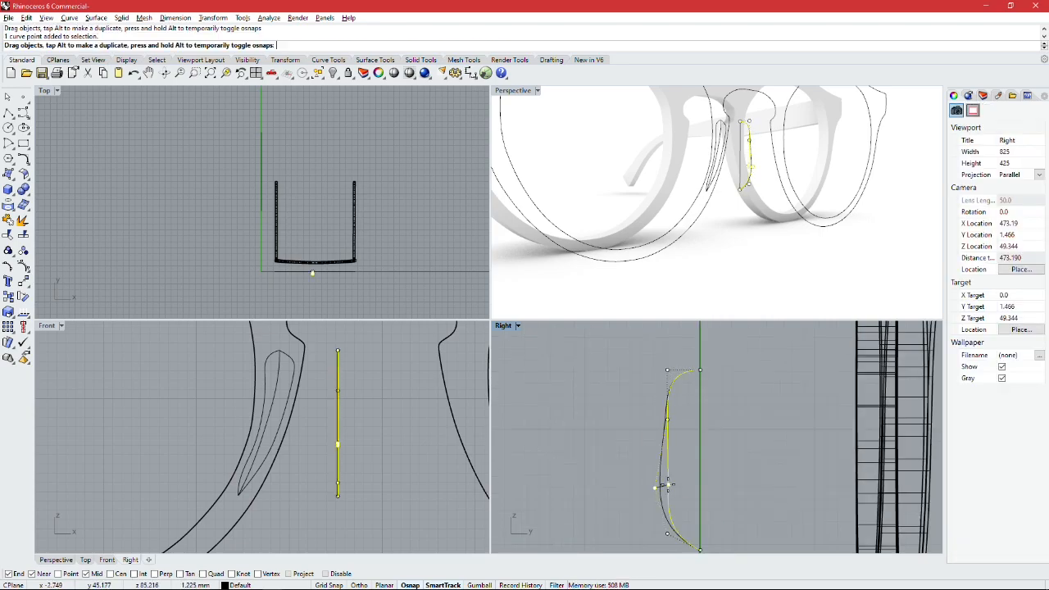
{"action": "key", "text": "Escape"}
{"action": "key", "text": "Escape"}
Step: Use Curve from 2 Views with the bulging side-view profile as the first curve
{"action": "scroll", "coordinate": [690, 434], "scroll_direction": "down", "scroll_amount": 2}
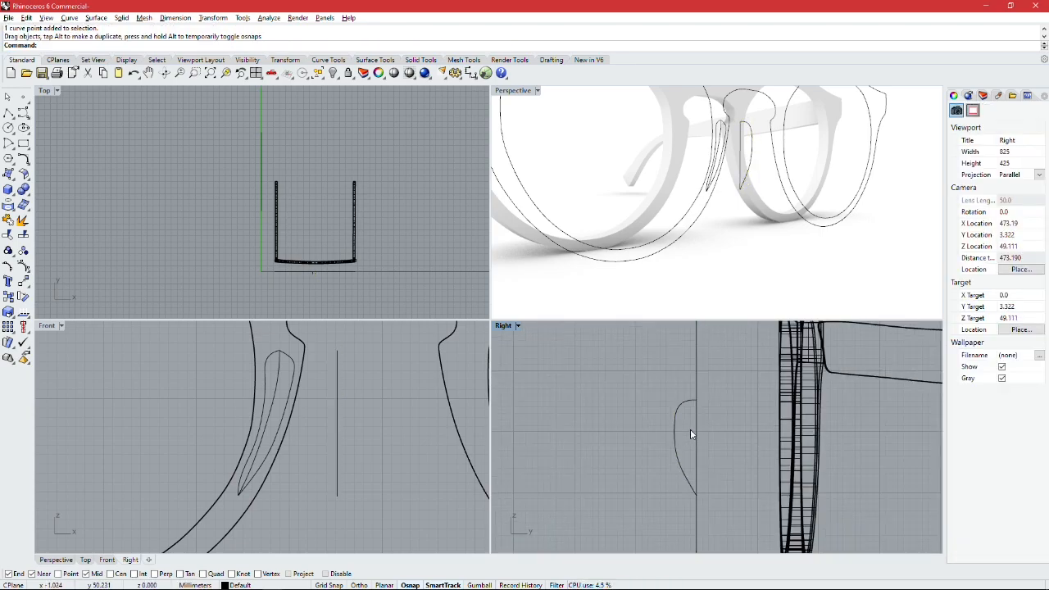
{"action": "scroll", "coordinate": [697, 424], "scroll_direction": "down", "scroll_amount": 2}
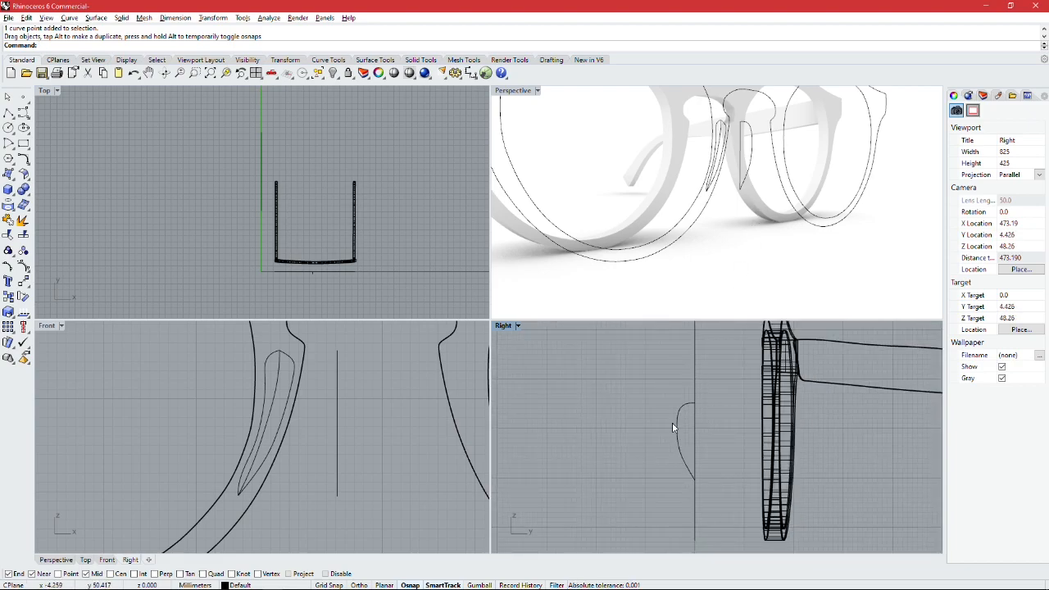
{"action": "scroll", "coordinate": [700, 454], "scroll_direction": "up", "scroll_amount": 7}
{"action": "scroll", "coordinate": [655, 437], "scroll_direction": "down", "scroll_amount": 6}
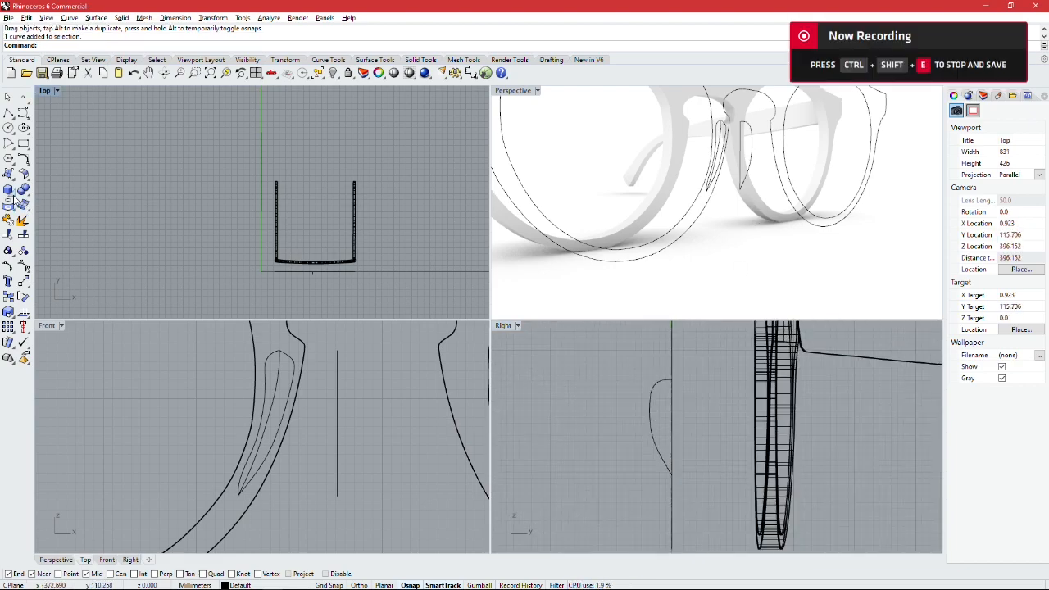
{"action": "left_click", "coordinate": [14, 199]}
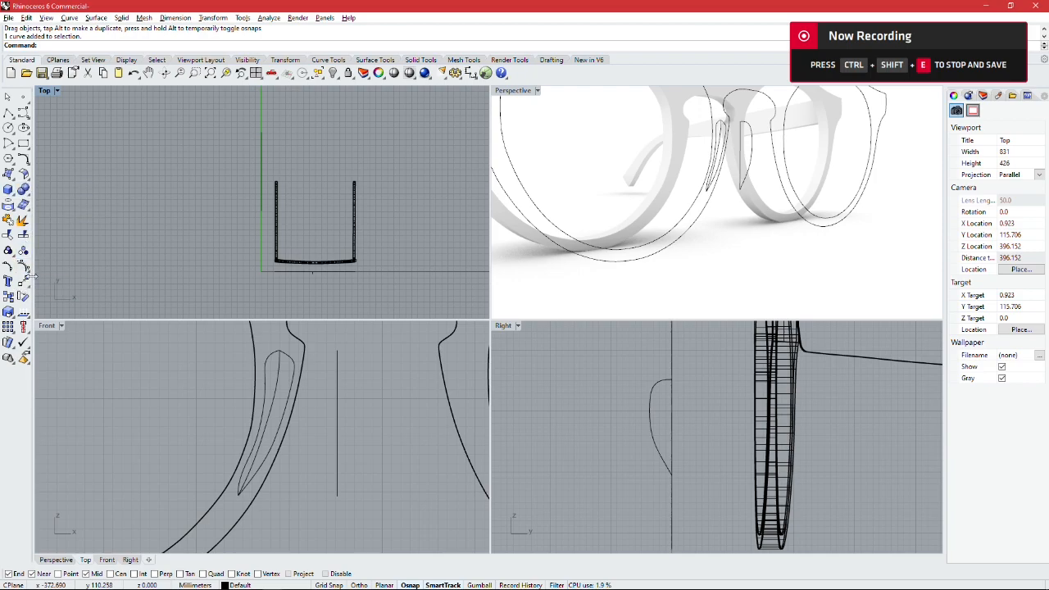
{"action": "left_click", "coordinate": [23, 158]}
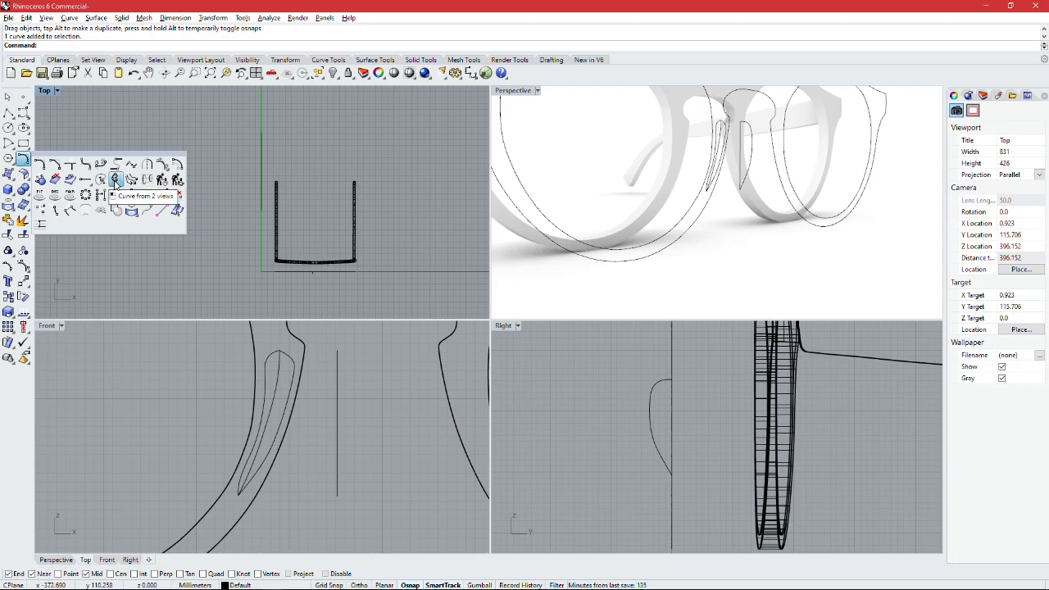
{"action": "left_click", "coordinate": [116, 180]}
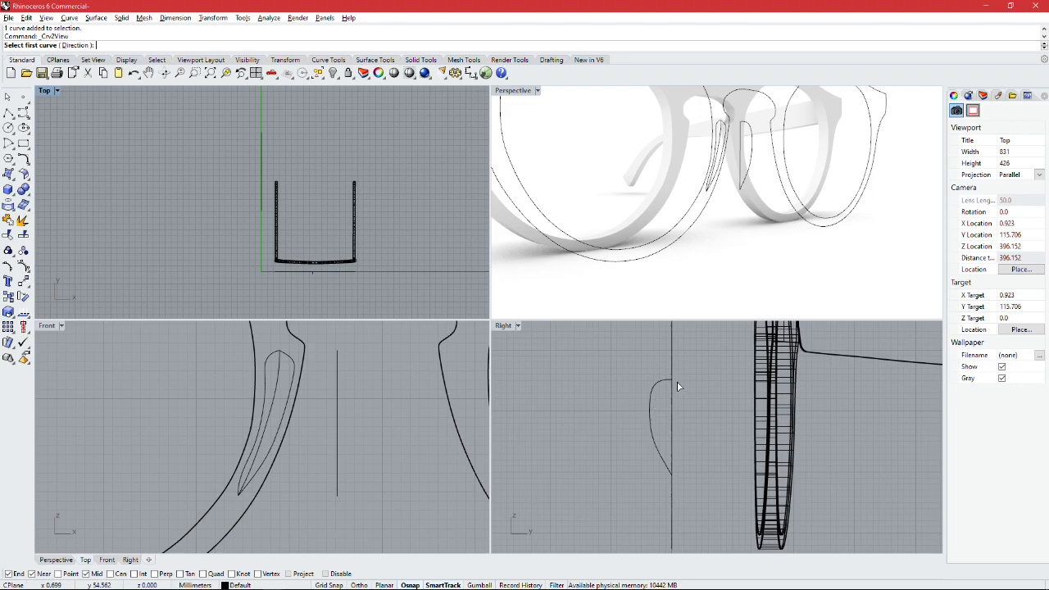
{"action": "left_click", "coordinate": [650, 421]}
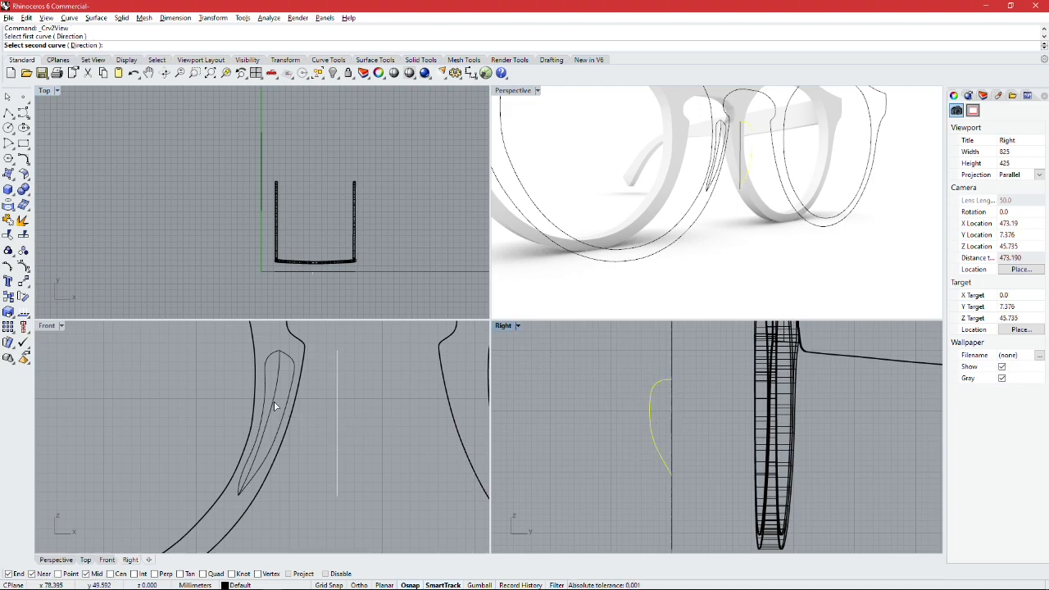
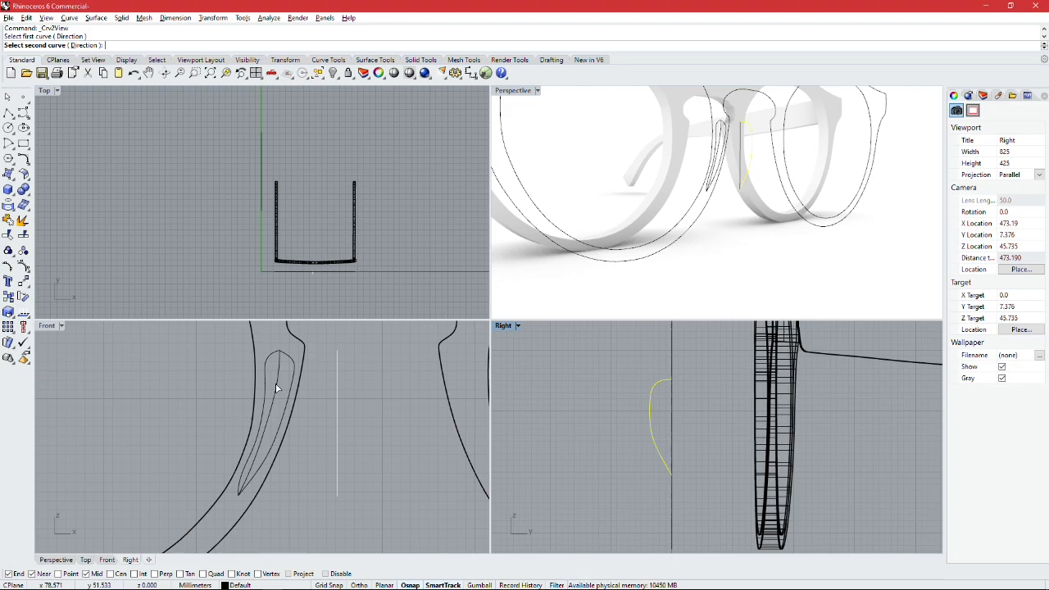
Step: Complete Curve from 2 Views by picking the nose pad's centre line in the front view as the second curve
{"action": "left_click", "coordinate": [277, 387]}
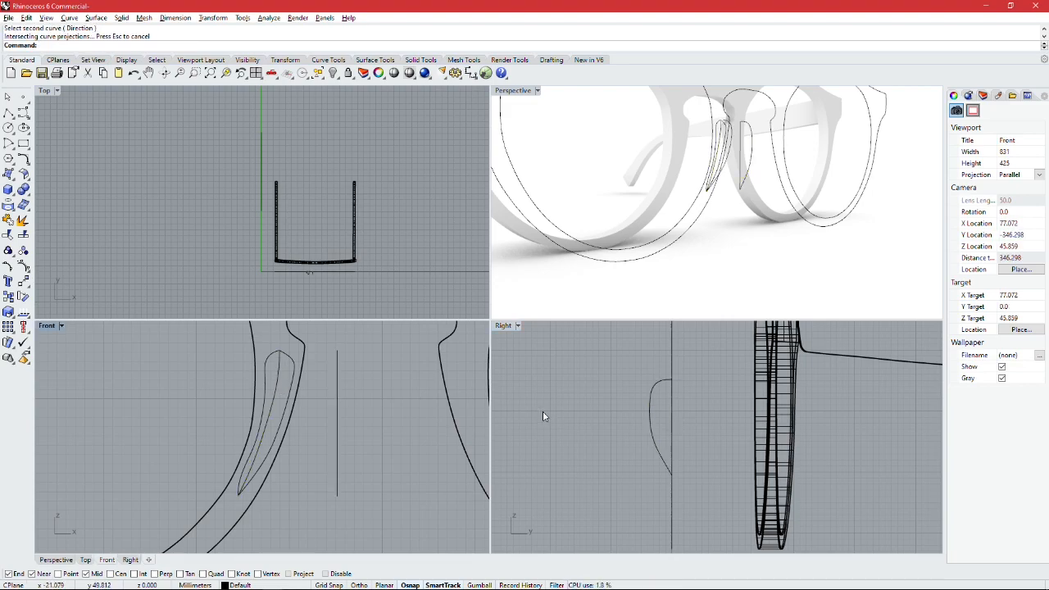
{"action": "scroll", "coordinate": [690, 237], "scroll_direction": "up", "scroll_amount": 8}
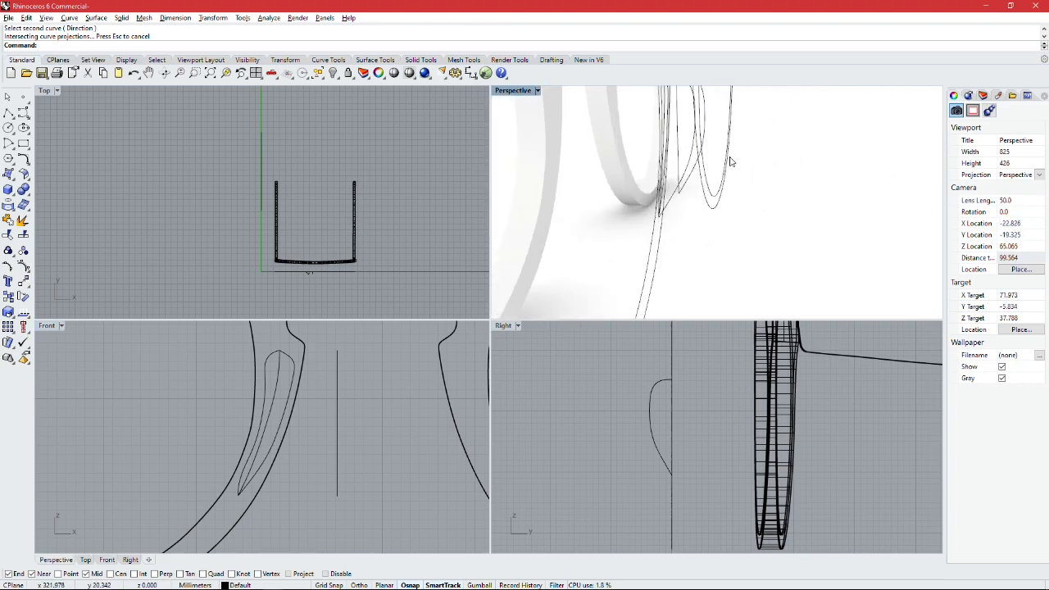
{"action": "mouse_move", "coordinate": [714, 158]}
{"action": "right_mouse_down"}
{"action": "mouse_move", "coordinate": [720, 144]}
{"action": "mouse_move", "coordinate": [728, 205]}
{"action": "mouse_move", "coordinate": [723, 170]}
{"action": "right_mouse_up"}
{"action": "scroll", "coordinate": [714, 165], "scroll_direction": "up", "scroll_amount": 2}
{"action": "left_click_drag", "start_coordinate": [680, 139], "coordinate": [734, 311]}
{"action": "right_click_drag", "start_coordinate": [727, 176], "coordinate": [763, 134]}
Step: Delete the leftover side-view profile curve attached to the vertical reference line, keeping the combined 3D curve
{"action": "left_click", "coordinate": [779, 165]}
{"action": "left_click", "coordinate": [719, 135]}
{"action": "key", "text": "Escape"}
{"action": "left_click", "coordinate": [795, 131]}
{"action": "key", "text": "Escape"}
{"action": "right_click_drag", "start_coordinate": [726, 181], "coordinate": [761, 142]}
{"action": "left_click", "coordinate": [728, 156]}
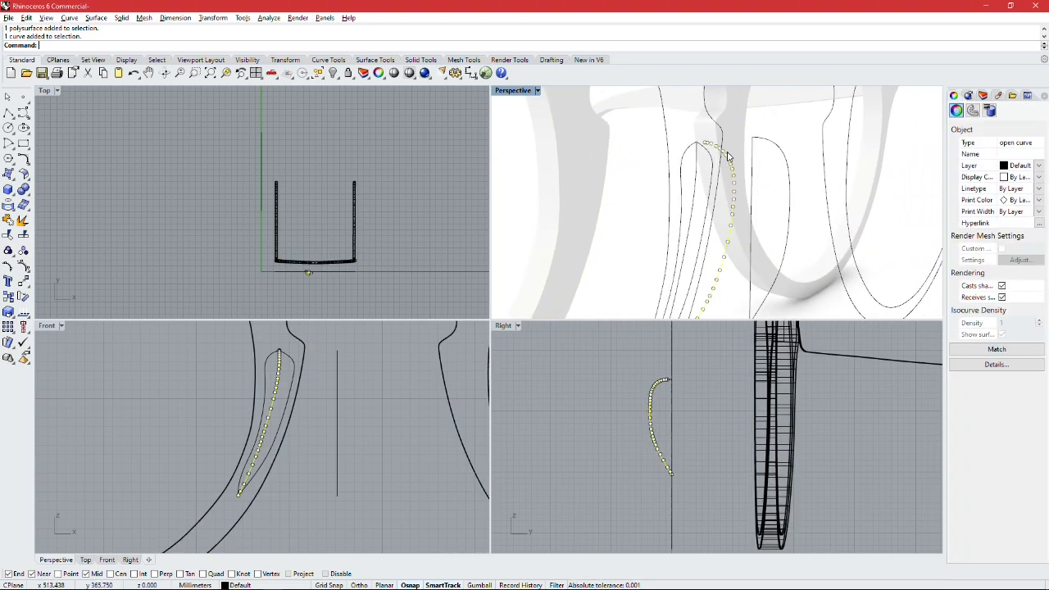
{"action": "scroll", "coordinate": [668, 374], "scroll_direction": "up", "scroll_amount": 3}
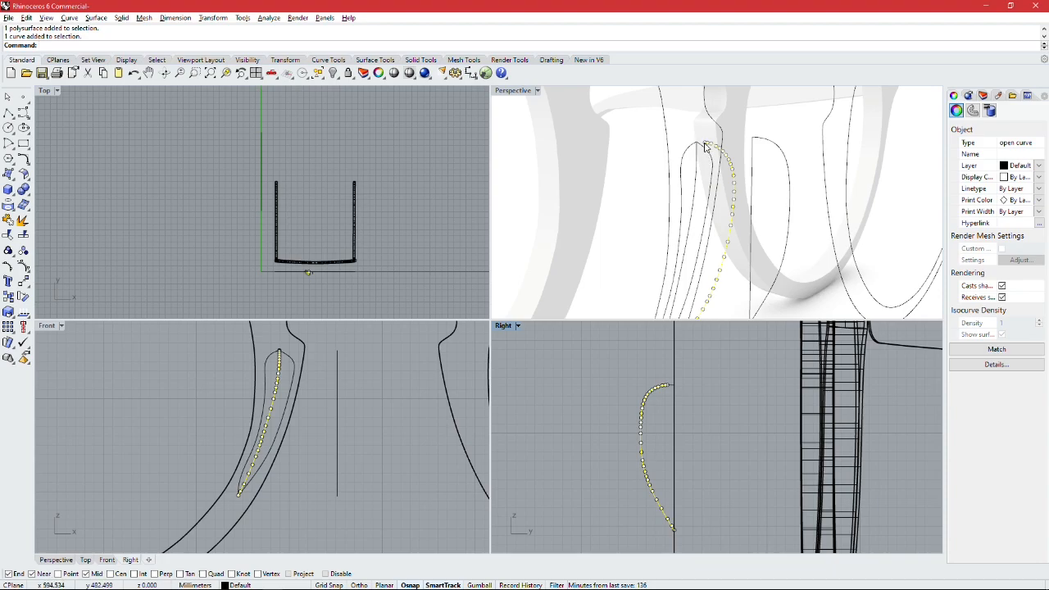
{"action": "scroll", "coordinate": [681, 395], "scroll_direction": "up", "scroll_amount": 5}
{"action": "key", "text": "Escape"}
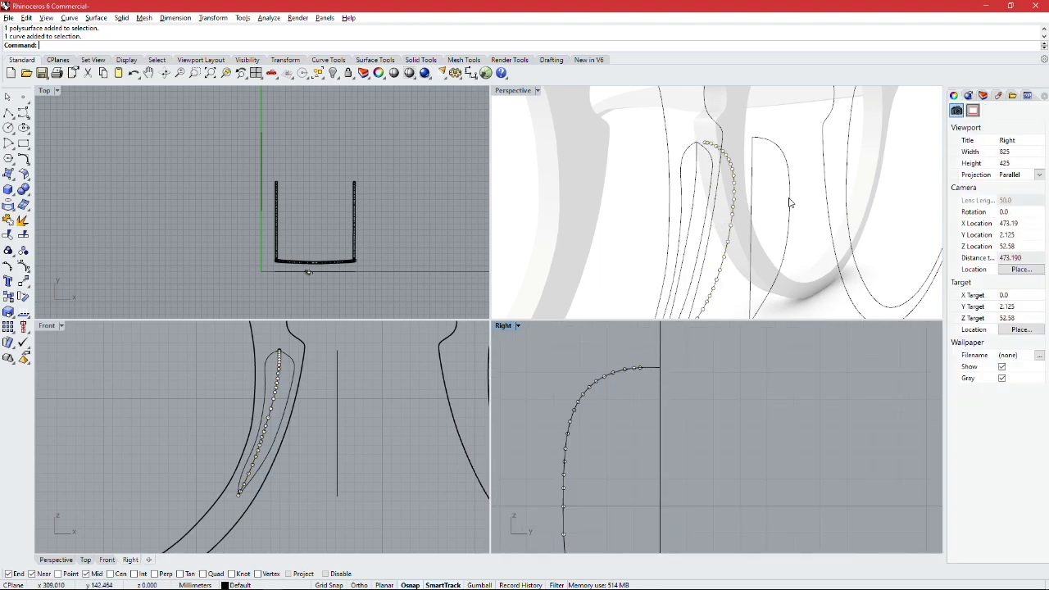
{"action": "left_click", "coordinate": [790, 203]}
{"action": "key", "text": "Delete"}
Step: Draw a polyline segment from the 3D curve's upper end to the top end of the nose pad outline, closing the gap
{"action": "left_click", "coordinate": [634, 361]}
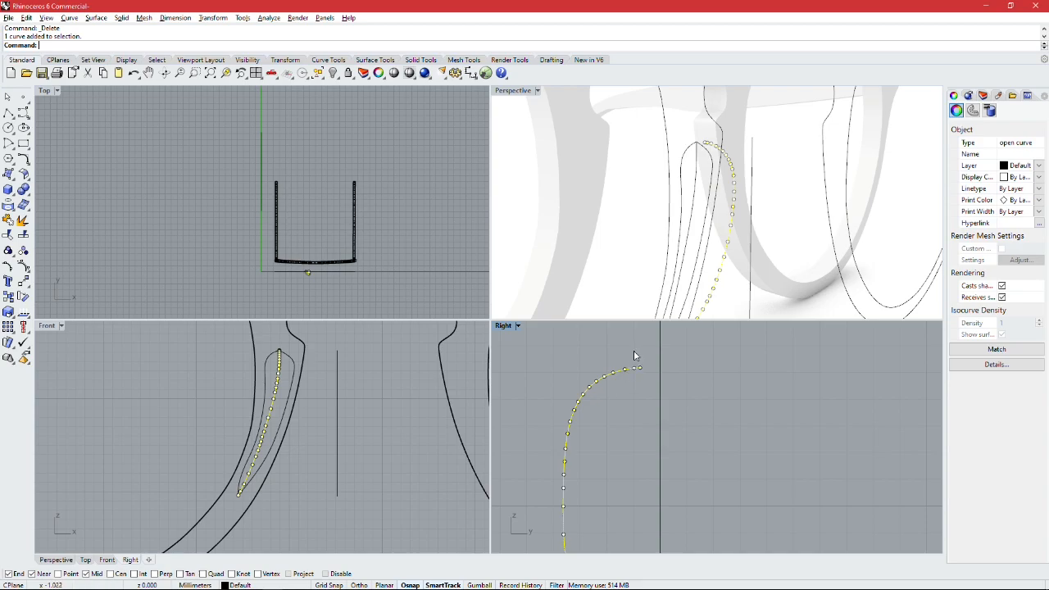
{"action": "left_click", "coordinate": [8, 113]}
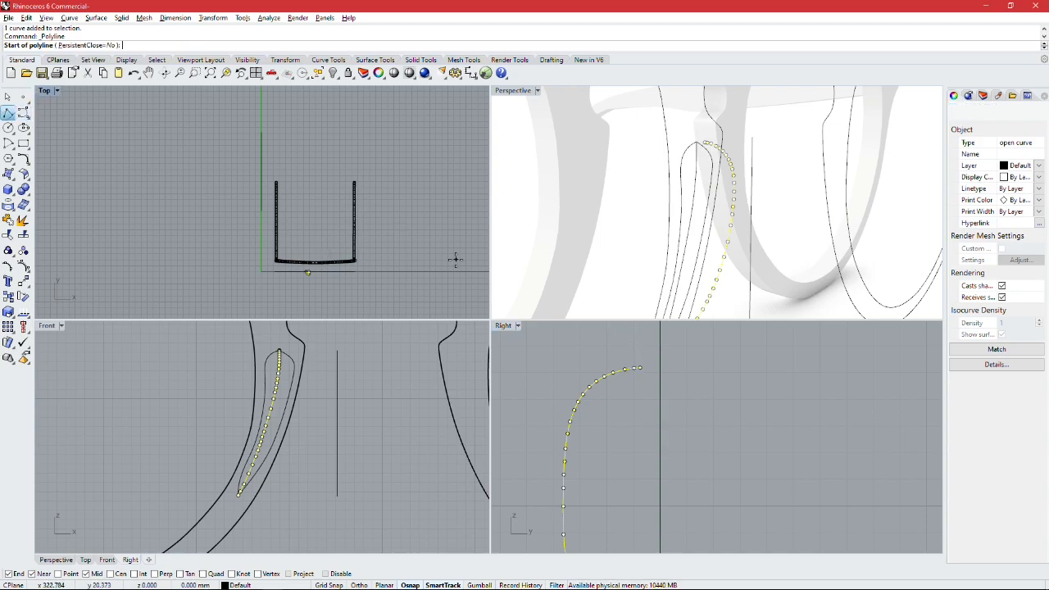
{"action": "left_click", "coordinate": [642, 368]}
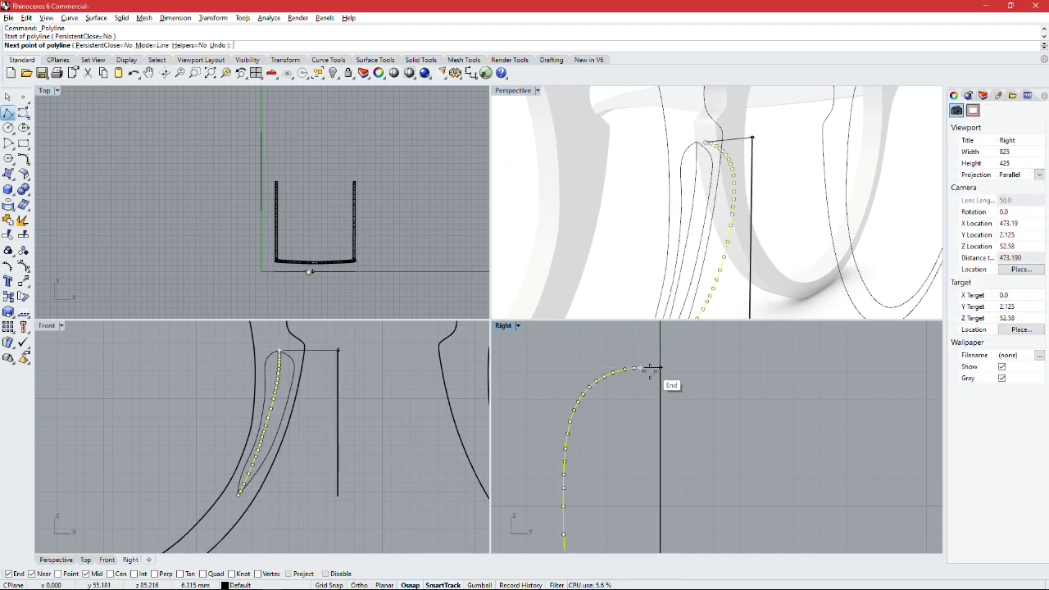
{"action": "left_click", "coordinate": [697, 144]}
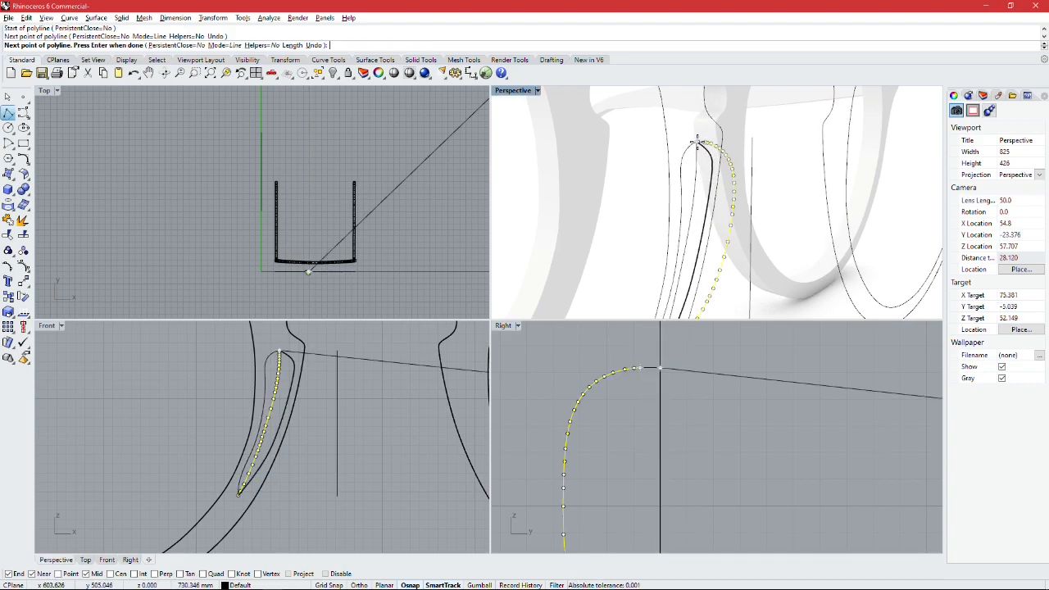
{"action": "key", "text": "Return"}
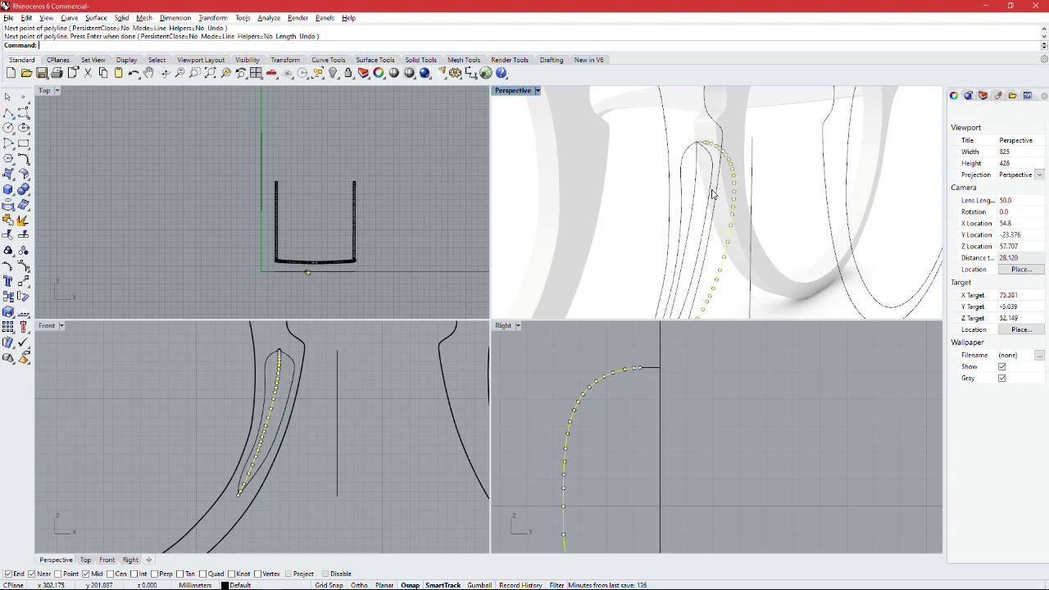
Step: Join the short bridging line at the upper end with the nose pad's 3D profile curve
{"action": "left_click", "coordinate": [653, 370]}
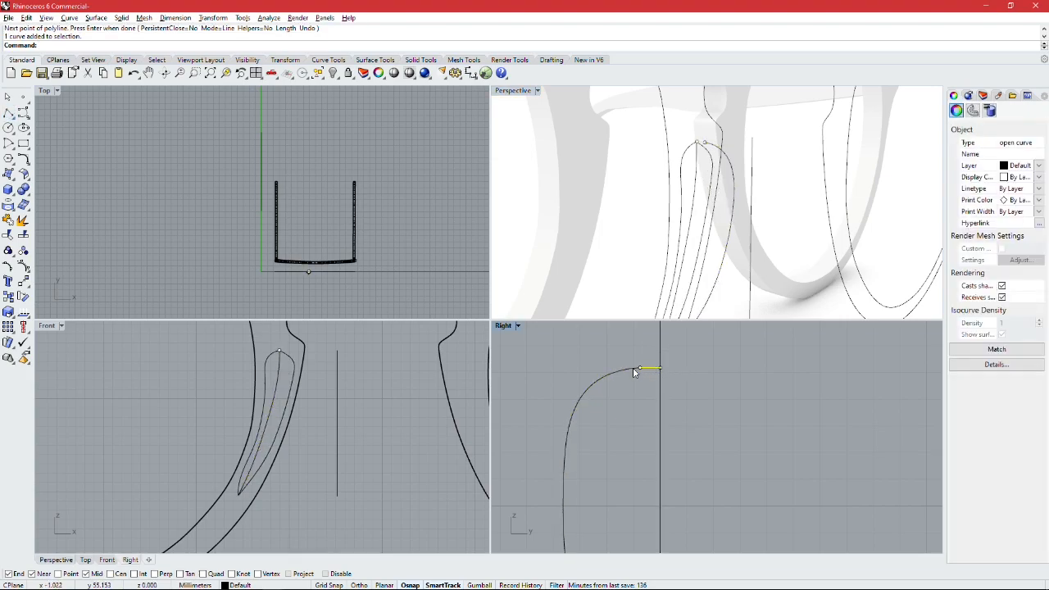
{"action": "left_click", "coordinate": [636, 371]}
{"action": "left_click", "coordinate": [8, 220]}
{"action": "left_click", "coordinate": [634, 384]}
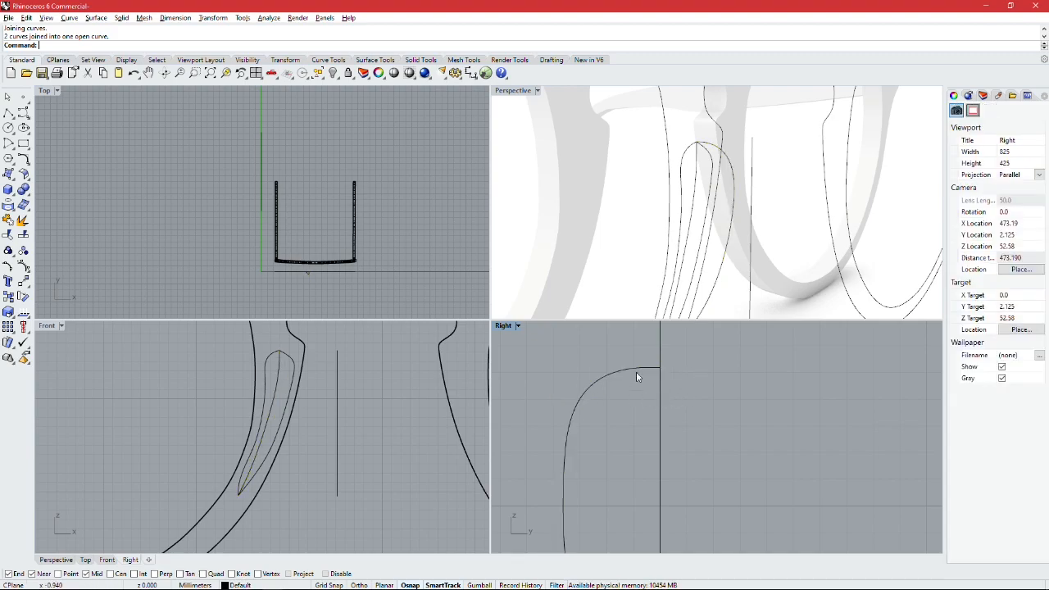
{"action": "left_click", "coordinate": [696, 172]}
{"action": "key", "text": "Escape"}
{"action": "right_click_drag", "start_coordinate": [691, 163], "coordinate": [734, 191]}
{"action": "right_click_drag", "start_coordinate": [722, 258], "coordinate": [691, 230], "text": "shift"}
{"action": "scroll", "coordinate": [693, 227], "scroll_direction": "up", "scroll_amount": 2}
{"action": "scroll", "coordinate": [697, 225], "scroll_direction": "up", "scroll_amount": 2}
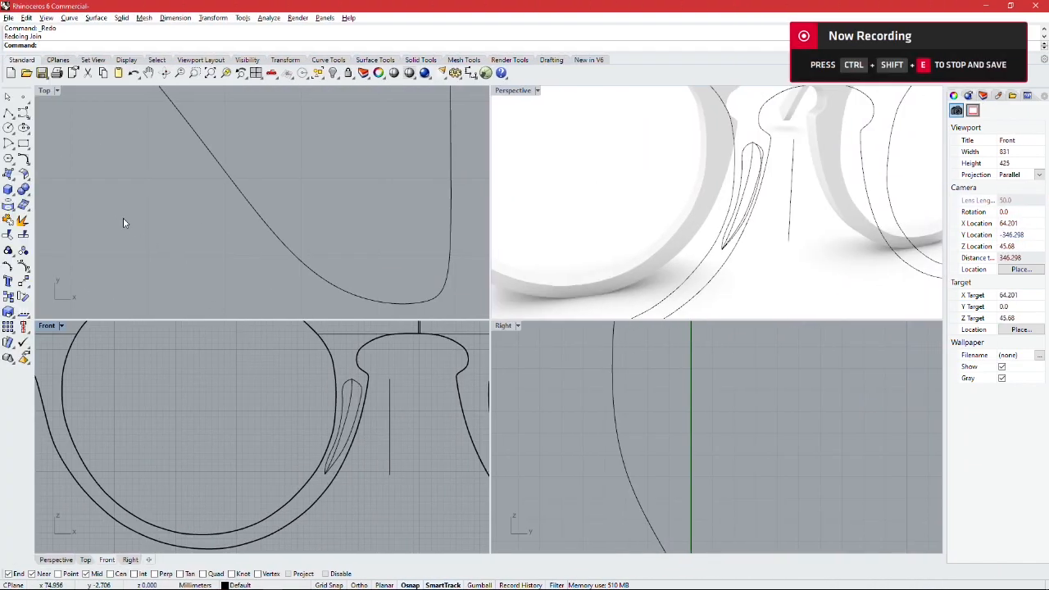
Step: Draw a start-end-point arc across the two nose pad outline curves, about 2.2 mm between ends, bulging out to the side profile
{"action": "left_click", "coordinate": [12, 148]}
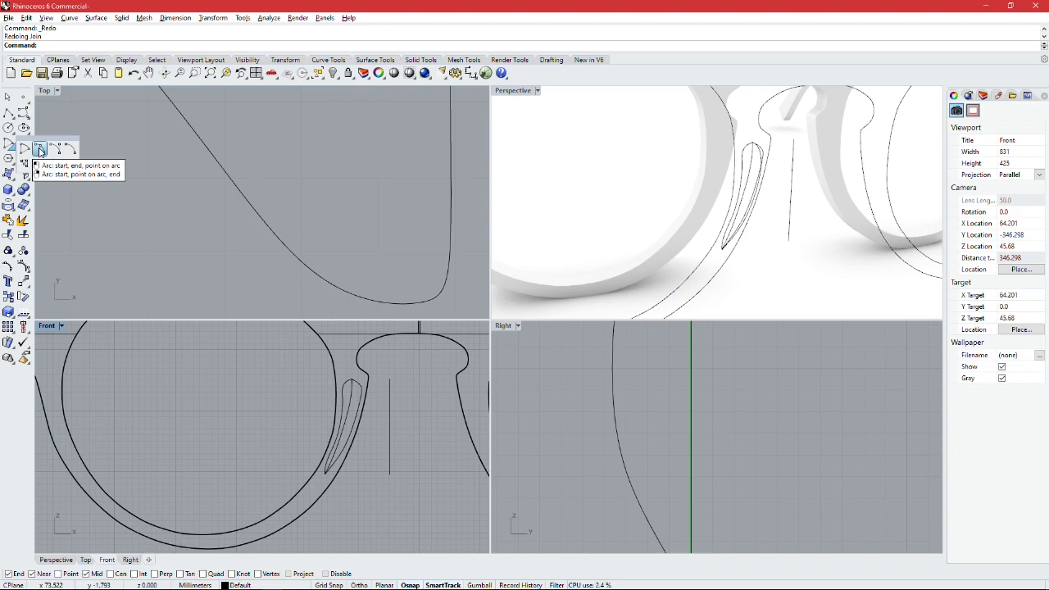
{"action": "left_click", "coordinate": [39, 151]}
{"action": "scroll", "coordinate": [350, 418], "scroll_direction": "up", "scroll_amount": 3}
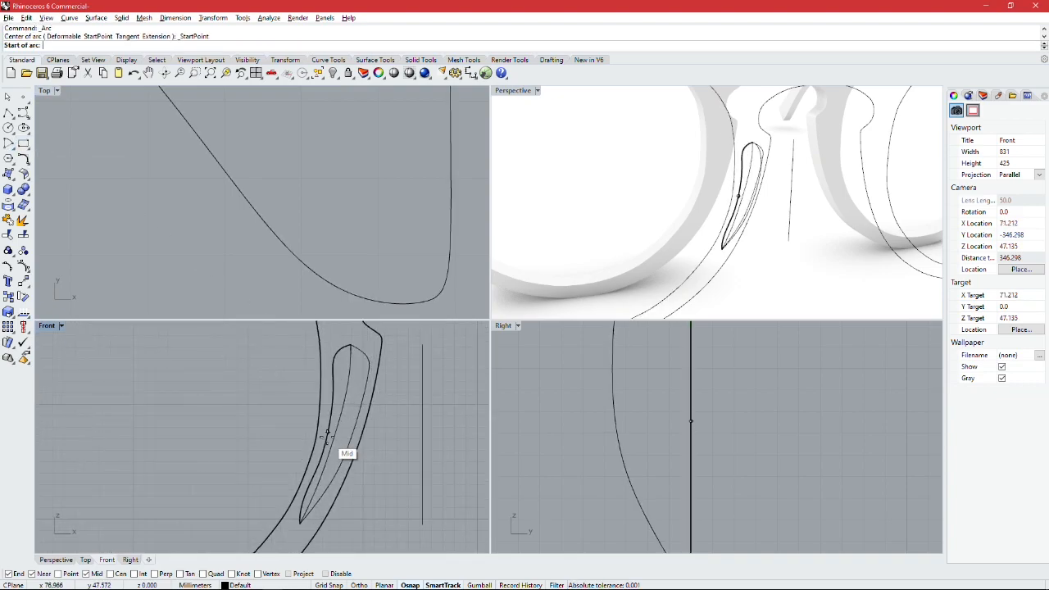
{"action": "scroll", "coordinate": [327, 430], "scroll_direction": "up", "scroll_amount": 3}
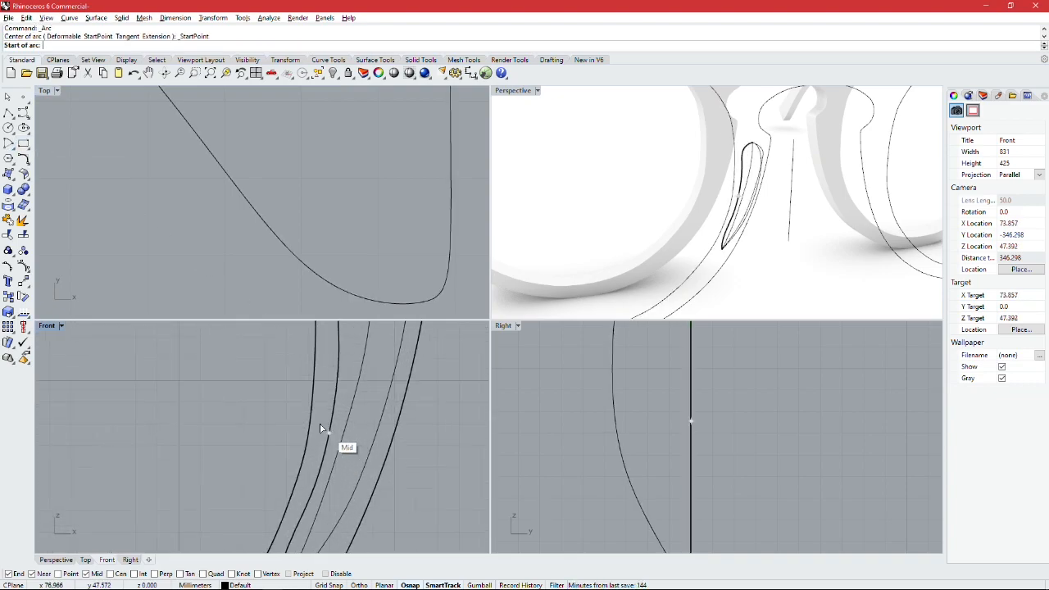
{"action": "left_click", "coordinate": [328, 431]}
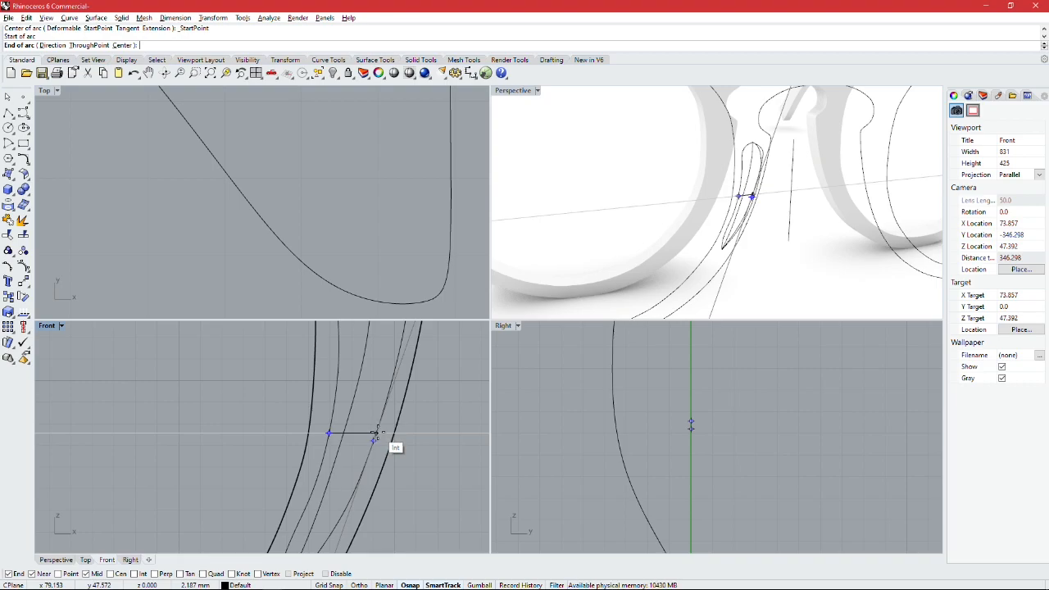
{"action": "scroll", "coordinate": [375, 433], "scroll_direction": "up", "scroll_amount": 3}
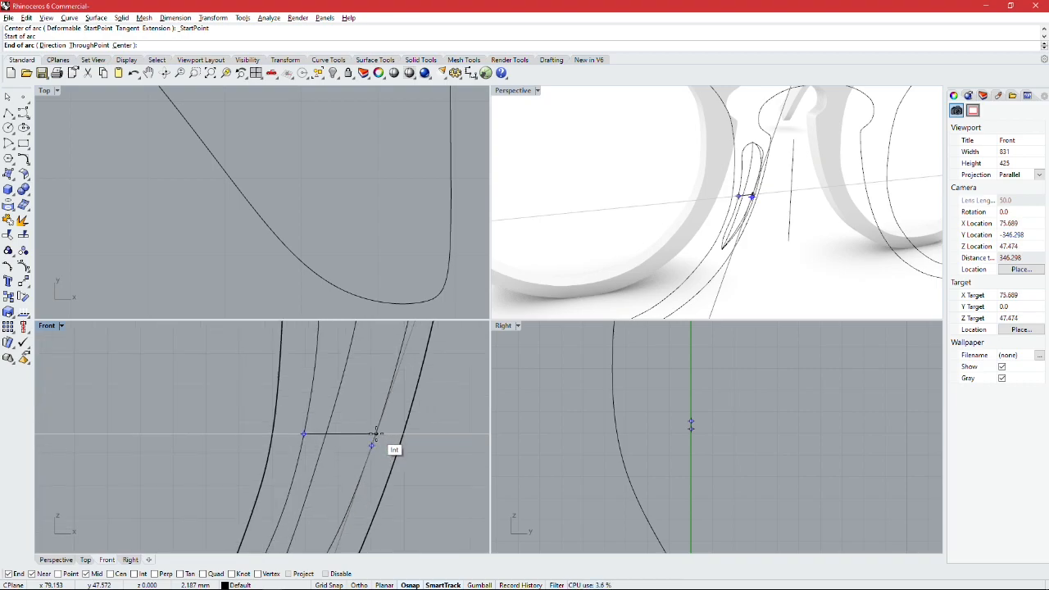
{"action": "left_click", "coordinate": [375, 432]}
{"action": "scroll", "coordinate": [484, 385], "scroll_direction": "down", "scroll_amount": 1}
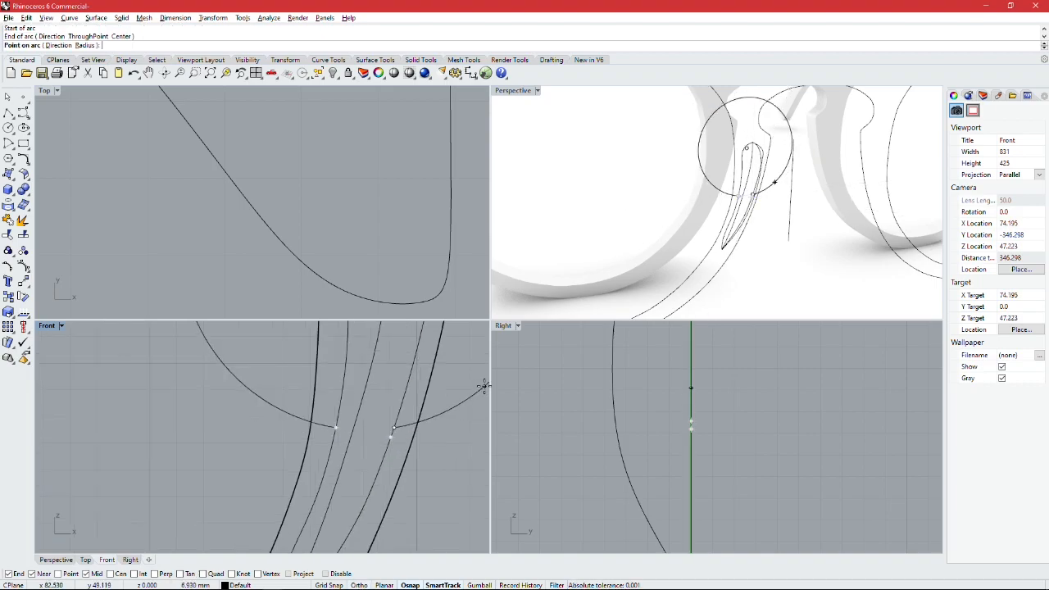
{"action": "right_click_drag", "start_coordinate": [722, 182], "coordinate": [718, 262]}
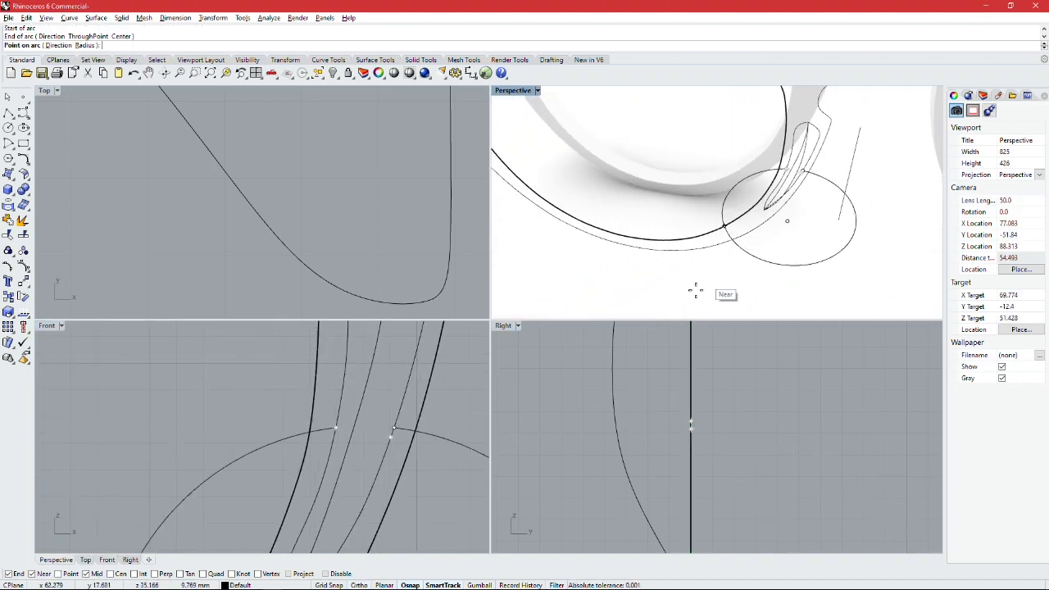
{"action": "left_click", "coordinate": [616, 418]}
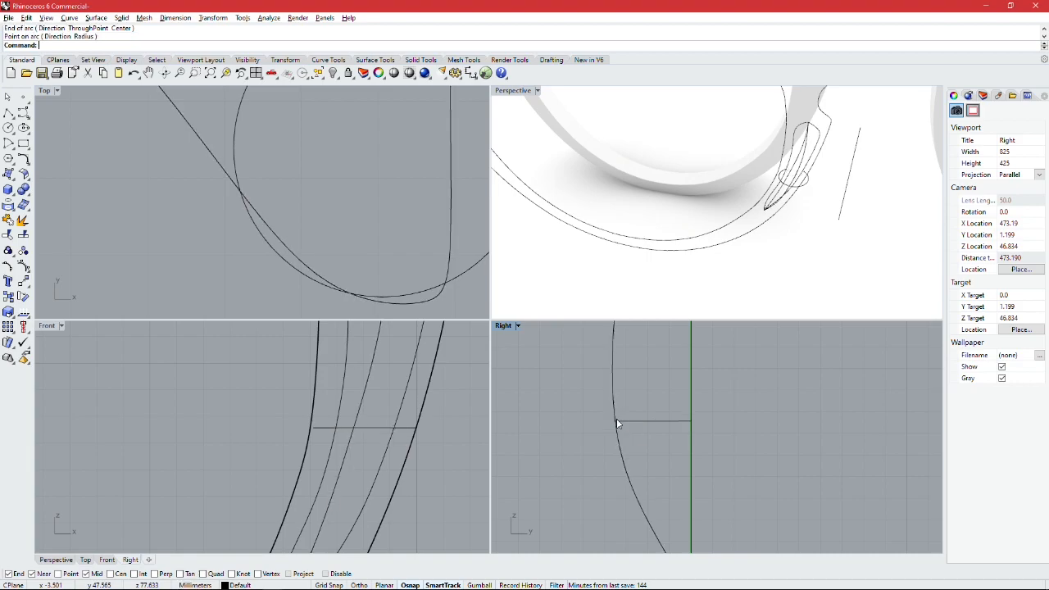
Step: In the top view, move the control points on the arc's bridge side inward to narrow the cross-section
{"action": "scroll", "coordinate": [815, 196], "scroll_direction": "up", "scroll_amount": 5}
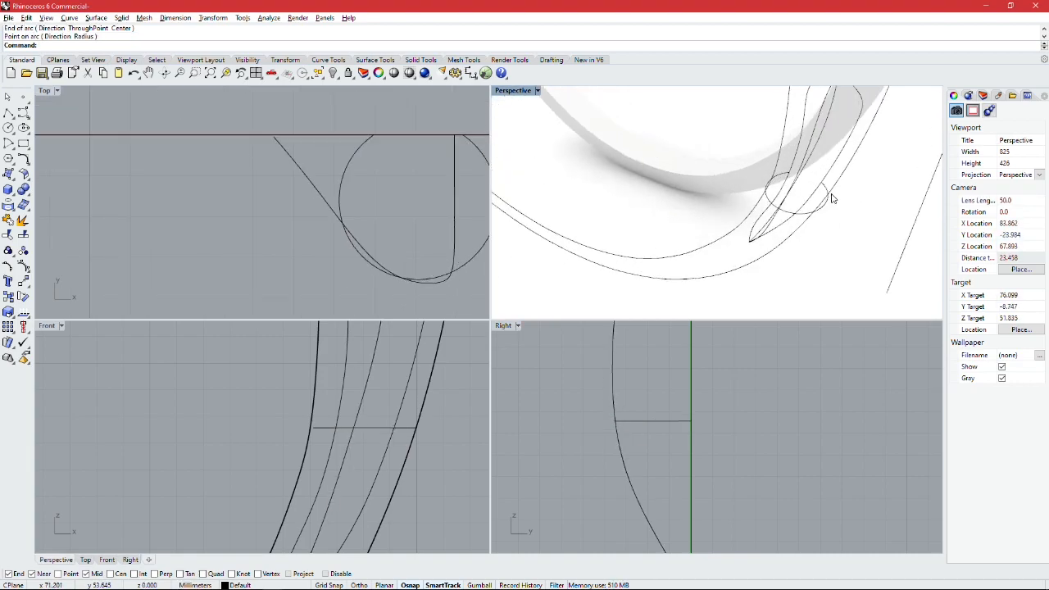
{"action": "right_click_drag", "start_coordinate": [824, 211], "coordinate": [852, 209]}
{"action": "left_click", "coordinate": [784, 203]}
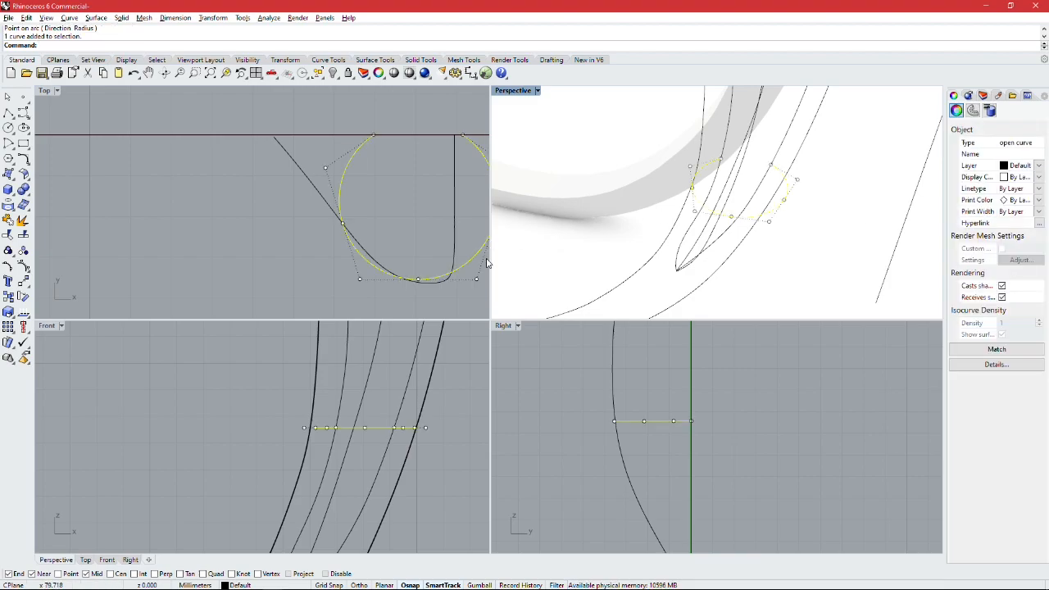
{"action": "right_click_drag", "start_coordinate": [430, 120], "coordinate": [364, 145]}
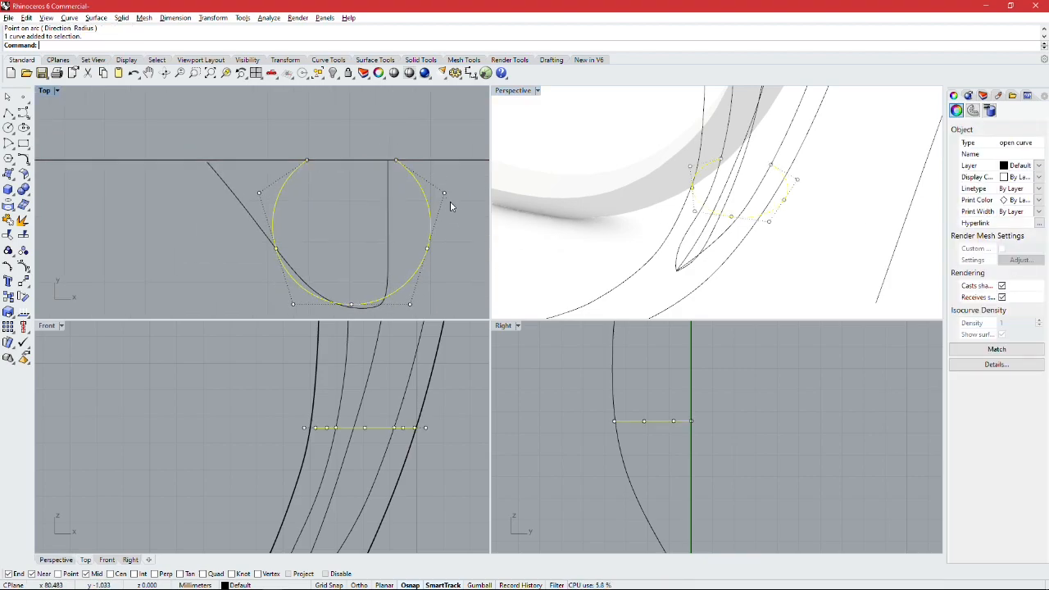
{"action": "left_click_drag", "start_coordinate": [442, 194], "coordinate": [404, 199]}
{"action": "left_click_drag", "start_coordinate": [427, 247], "coordinate": [408, 256]}
{"action": "scroll", "coordinate": [410, 300], "scroll_direction": "up", "scroll_amount": 2}
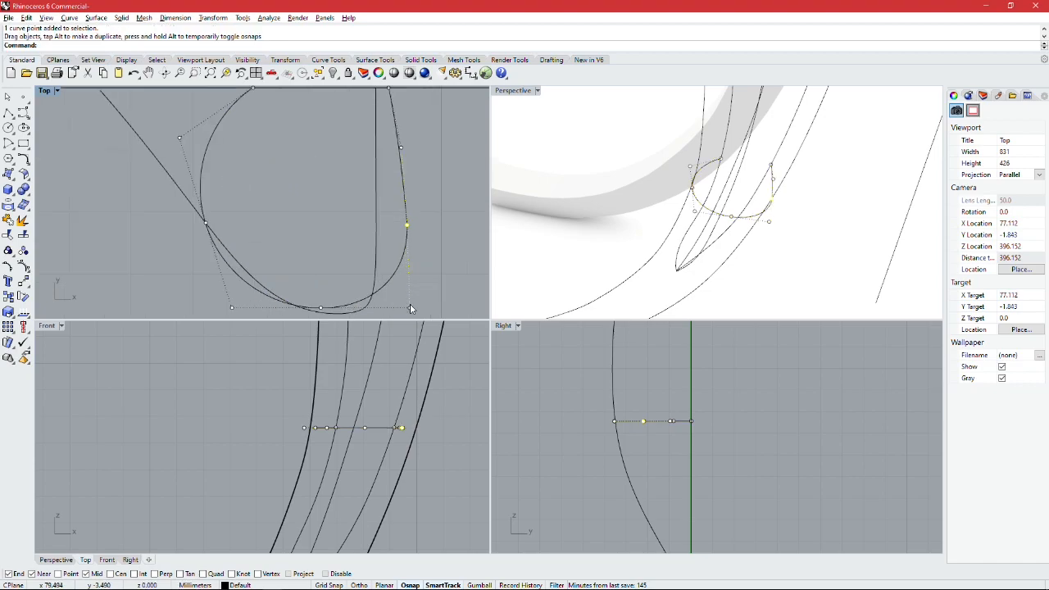
{"action": "left_click_drag", "start_coordinate": [410, 309], "coordinate": [395, 297]}
Step: Move the control points on the arc's lens side inward to slim the cross-section, and hide the points
{"action": "scroll", "coordinate": [265, 178], "scroll_direction": "down", "scroll_amount": 2}
{"action": "scroll", "coordinate": [261, 168], "scroll_direction": "down", "scroll_amount": 1}
{"action": "left_click", "coordinate": [225, 154]}
{"action": "left_click_drag", "start_coordinate": [211, 154], "coordinate": [255, 159]}
{"action": "left_click_drag", "start_coordinate": [227, 207], "coordinate": [266, 203]}
{"action": "scroll", "coordinate": [258, 225], "scroll_direction": "up", "scroll_amount": 4}
{"action": "left_click_drag", "start_coordinate": [235, 284], "coordinate": [272, 261]}
{"action": "scroll", "coordinate": [283, 193], "scroll_direction": "down", "scroll_amount": 5}
{"action": "right_click_drag", "start_coordinate": [661, 192], "coordinate": [740, 199]}
{"action": "scroll", "coordinate": [357, 202], "scroll_direction": "up", "scroll_amount": 6}
{"action": "left_click_drag", "start_coordinate": [345, 194], "coordinate": [333, 193]}
{"action": "key", "text": "Escape"}
{"action": "key", "text": "Escape"}
Step: Create a Curve Network surface for the nose pad from its two outline curves, the cross-section arc and the 3D profile curve
{"action": "scroll", "coordinate": [787, 218], "scroll_direction": "down", "scroll_amount": 3}
{"action": "mouse_move", "coordinate": [787, 218]}
{"action": "right_mouse_down"}
{"action": "mouse_move", "coordinate": [810, 196]}
{"action": "mouse_move", "coordinate": [743, 189]}
{"action": "mouse_move", "coordinate": [803, 246]}
{"action": "mouse_move", "coordinate": [852, 210]}
{"action": "mouse_move", "coordinate": [794, 213]}
{"action": "mouse_move", "coordinate": [828, 223]}
{"action": "mouse_move", "coordinate": [738, 200]}
{"action": "mouse_move", "coordinate": [831, 188]}
{"action": "mouse_move", "coordinate": [831, 218]}
{"action": "mouse_move", "coordinate": [795, 229]}
{"action": "right_mouse_up"}
{"action": "scroll", "coordinate": [804, 247], "scroll_direction": "up", "scroll_amount": 2}
{"action": "scroll", "coordinate": [793, 212], "scroll_direction": "down", "scroll_amount": 10}
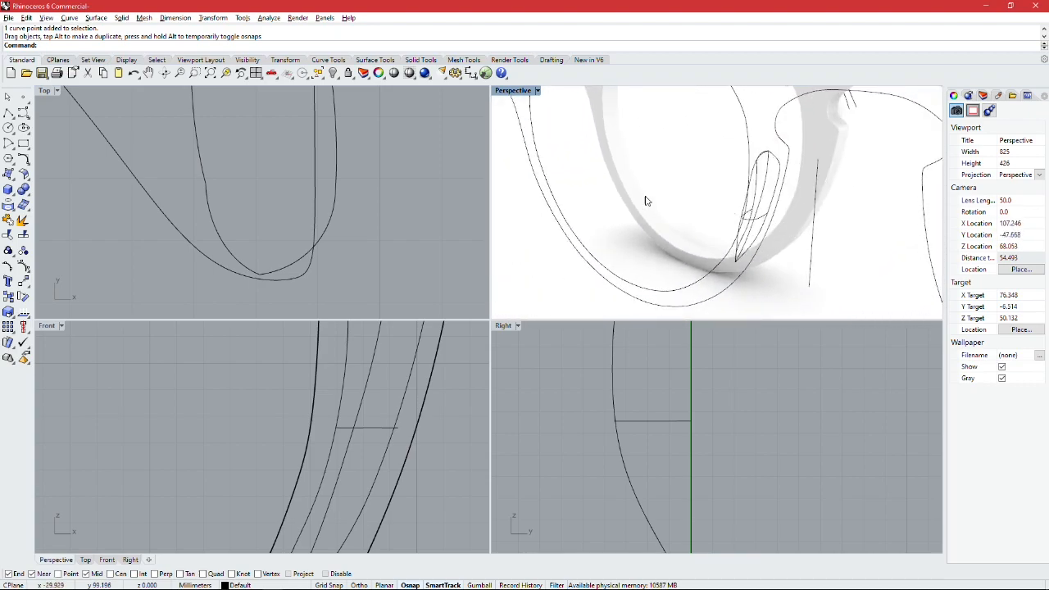
{"action": "scroll", "coordinate": [656, 201], "scroll_direction": "up", "scroll_amount": 2}
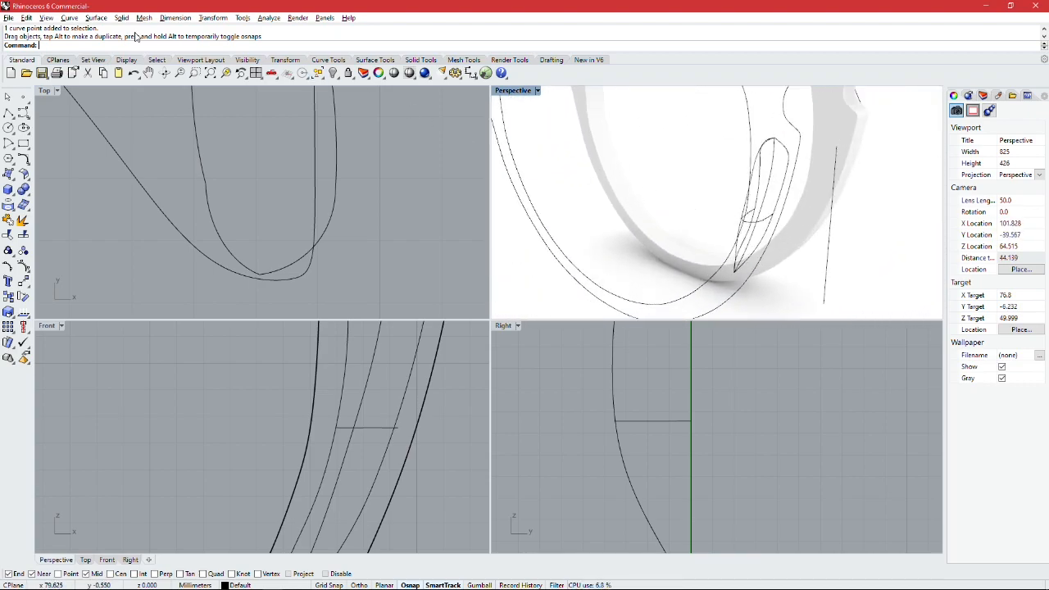
{"action": "left_click", "coordinate": [95, 18]}
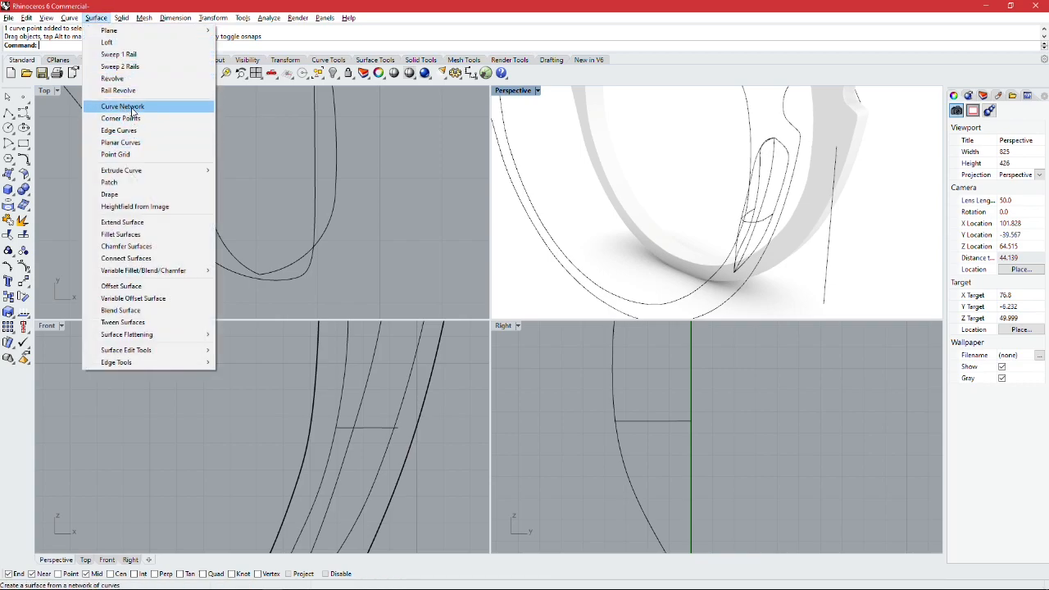
{"action": "left_click", "coordinate": [131, 107]}
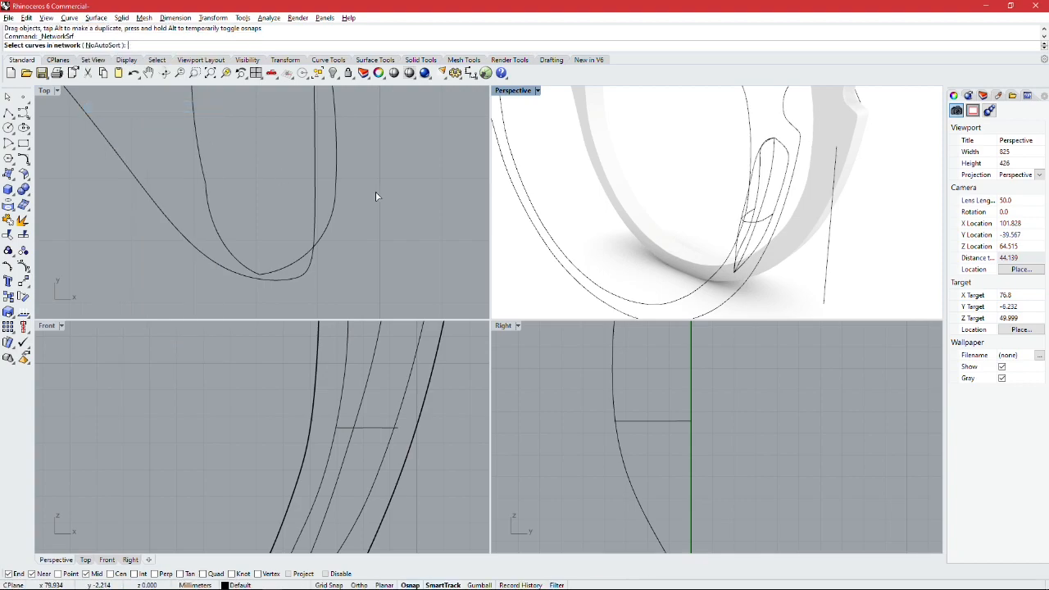
{"action": "left_click", "coordinate": [779, 203]}
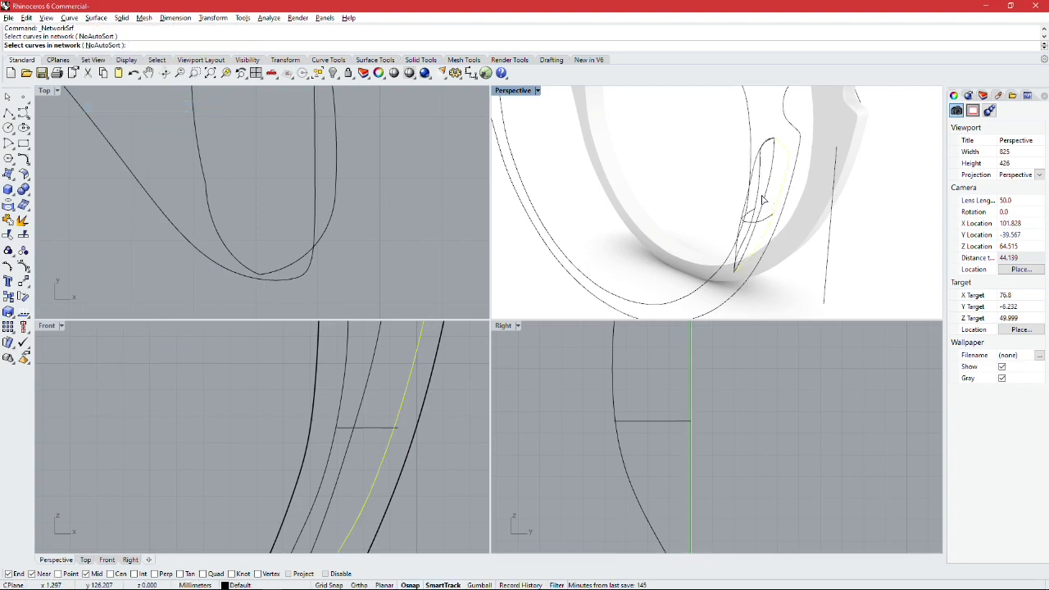
{"action": "left_click", "coordinate": [758, 198]}
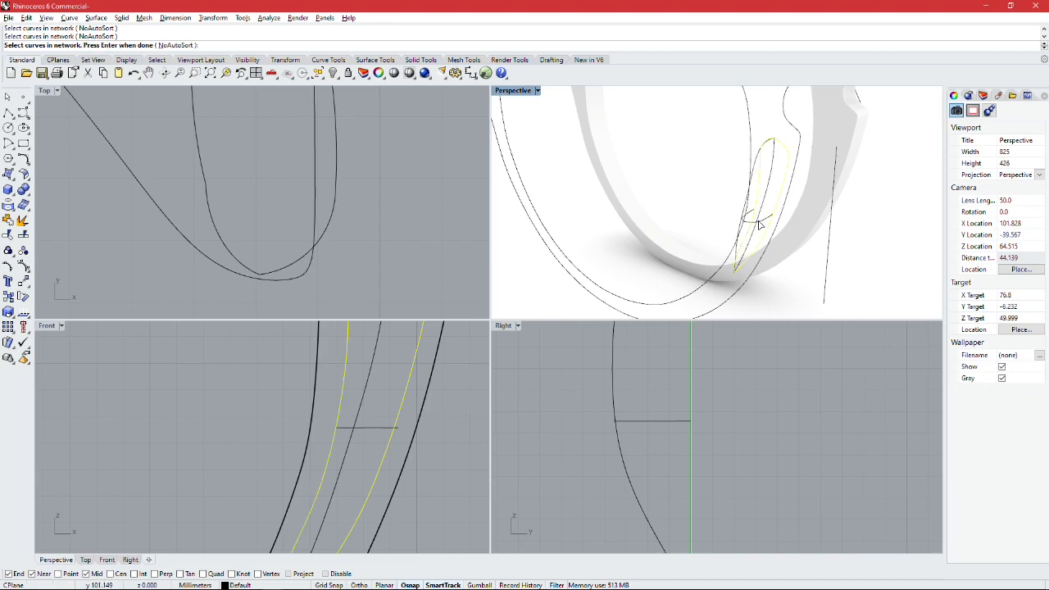
{"action": "left_click", "coordinate": [744, 220]}
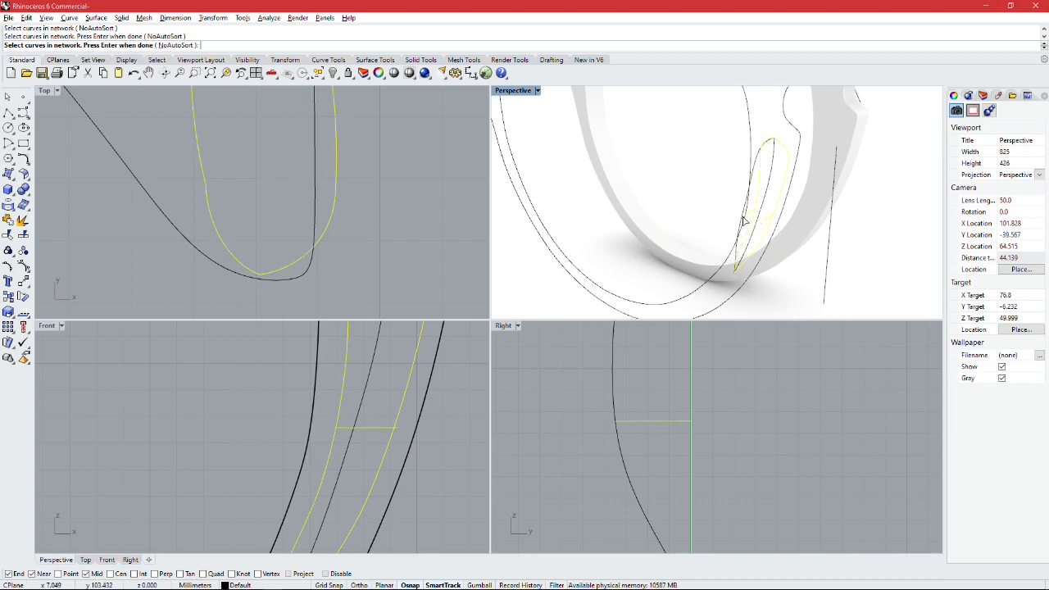
{"action": "left_click", "coordinate": [736, 257]}
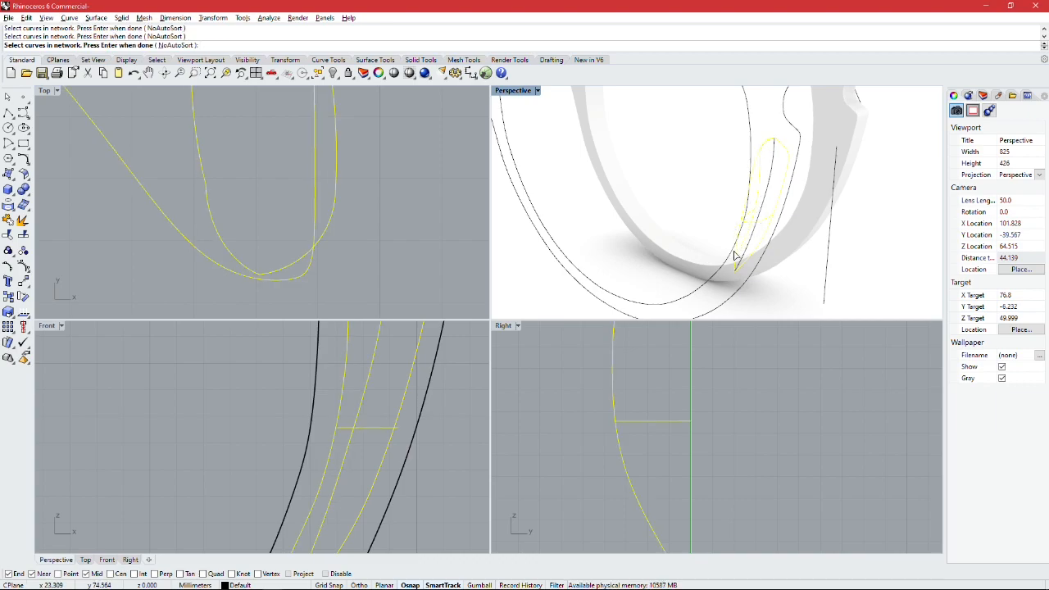
{"action": "key", "text": "Return"}
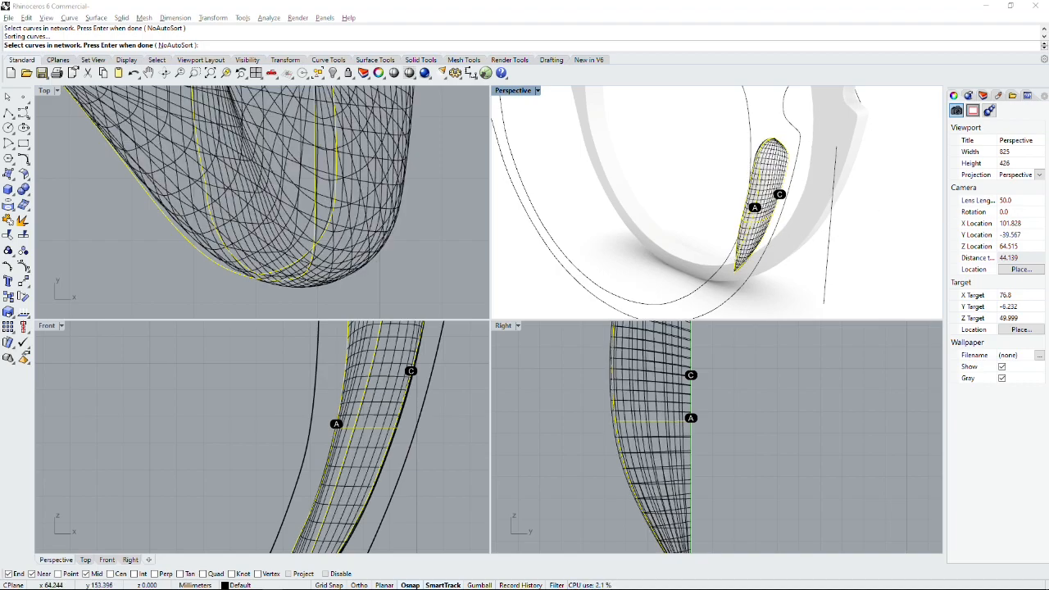
{"action": "key", "text": "Return"}
{"action": "right_click", "coordinate": [805, 224]}
{"action": "right_click_drag", "start_coordinate": [805, 225], "coordinate": [745, 188]}
{"action": "scroll", "coordinate": [810, 216], "scroll_direction": "down", "scroll_amount": 12}
{"action": "right_click_drag", "start_coordinate": [809, 213], "coordinate": [749, 200]}
{"action": "scroll", "coordinate": [816, 213], "scroll_direction": "up", "scroll_amount": 10}
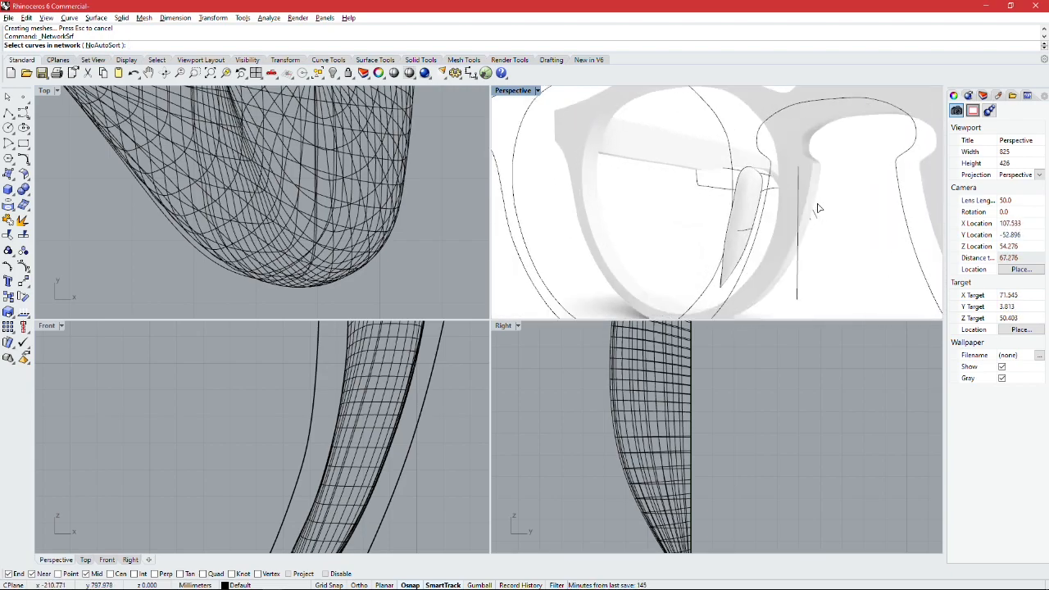
Step: Examine the nose pads on the frame and the joint where the temple meets the frame front
{"action": "left_click", "coordinate": [763, 216]}
{"action": "right_click_drag", "start_coordinate": [770, 199], "coordinate": [865, 231]}
{"action": "scroll", "coordinate": [784, 206], "scroll_direction": "down", "scroll_amount": 6}
{"action": "scroll", "coordinate": [791, 226], "scroll_direction": "down", "scroll_amount": 1}
{"action": "scroll", "coordinate": [834, 145], "scroll_direction": "down", "scroll_amount": 3}
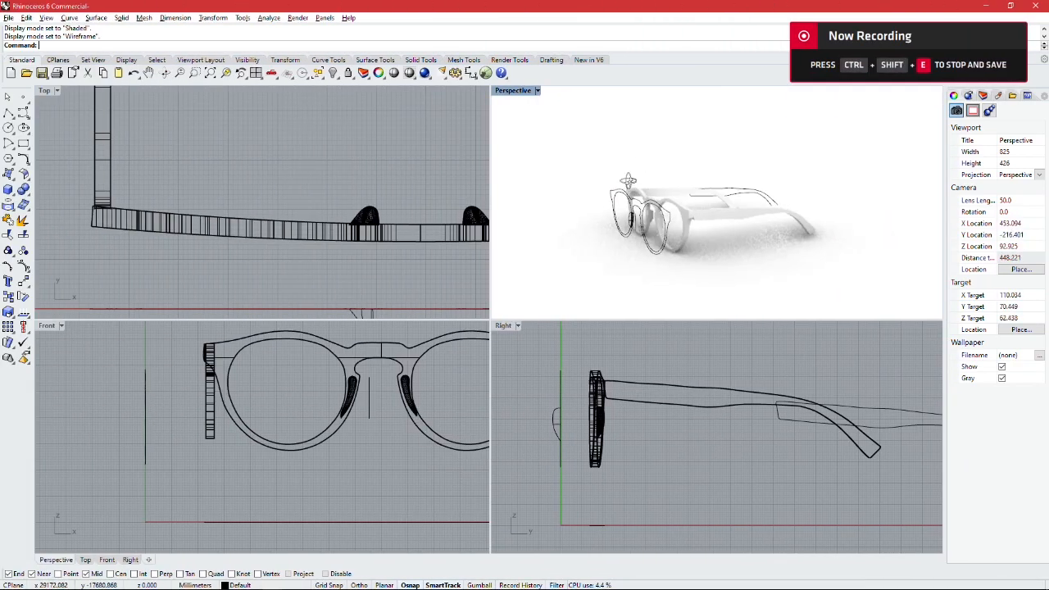
{"action": "right_click_drag", "start_coordinate": [628, 180], "coordinate": [680, 190]}
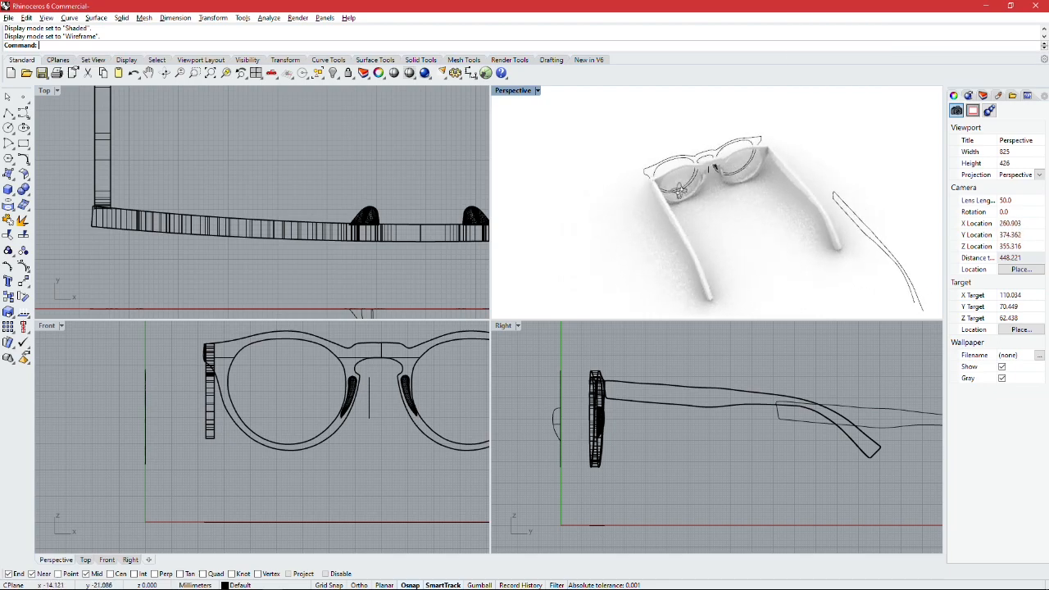
{"action": "scroll", "coordinate": [707, 170], "scroll_direction": "up", "scroll_amount": 10}
{"action": "right_click_drag", "start_coordinate": [778, 153], "coordinate": [696, 173]}
{"action": "scroll", "coordinate": [643, 124], "scroll_direction": "up", "scroll_amount": 6}
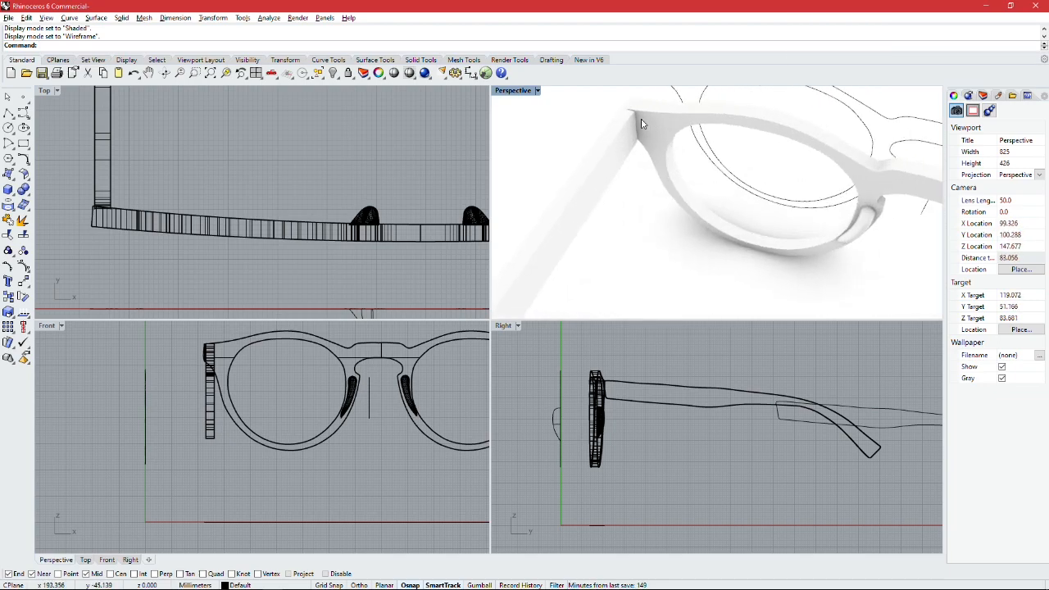
{"action": "scroll", "coordinate": [643, 125], "scroll_direction": "up", "scroll_amount": 5}
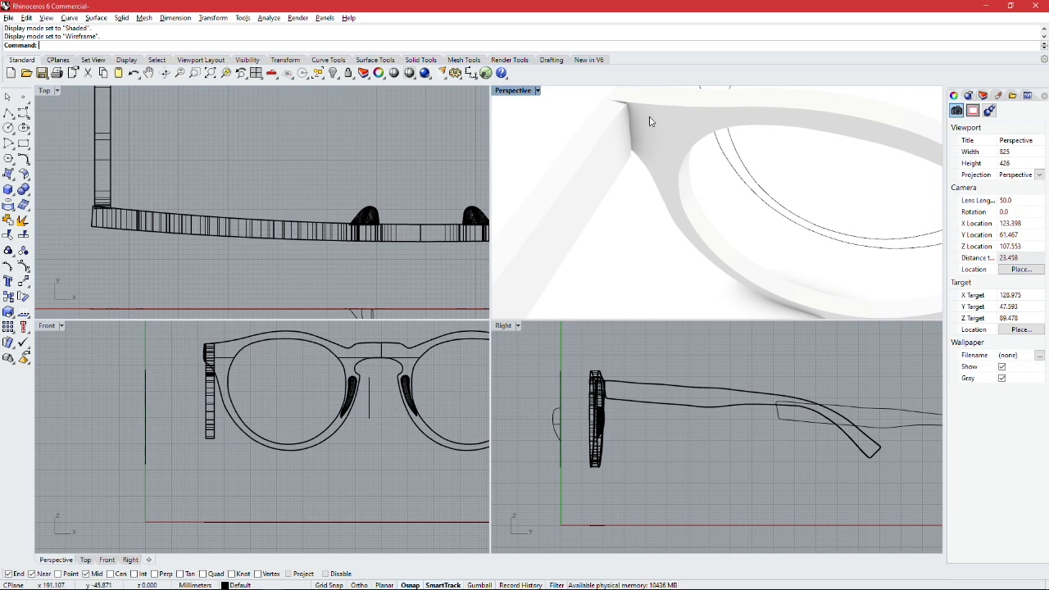
{"action": "right_click_drag", "start_coordinate": [646, 129], "coordinate": [645, 180], "text": "shift"}
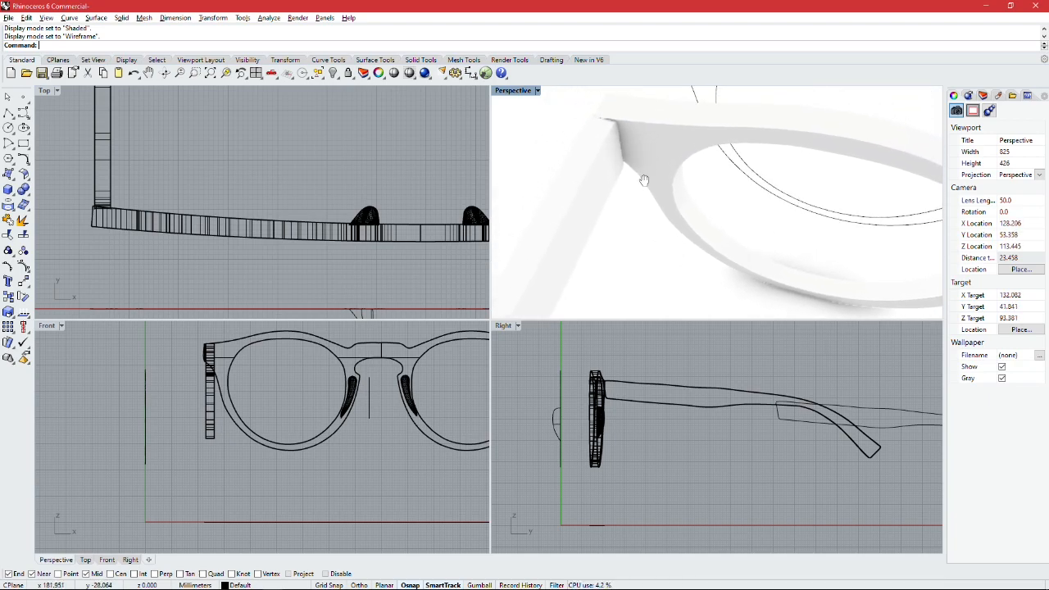
{"action": "scroll", "coordinate": [647, 164], "scroll_direction": "down", "scroll_amount": 5}
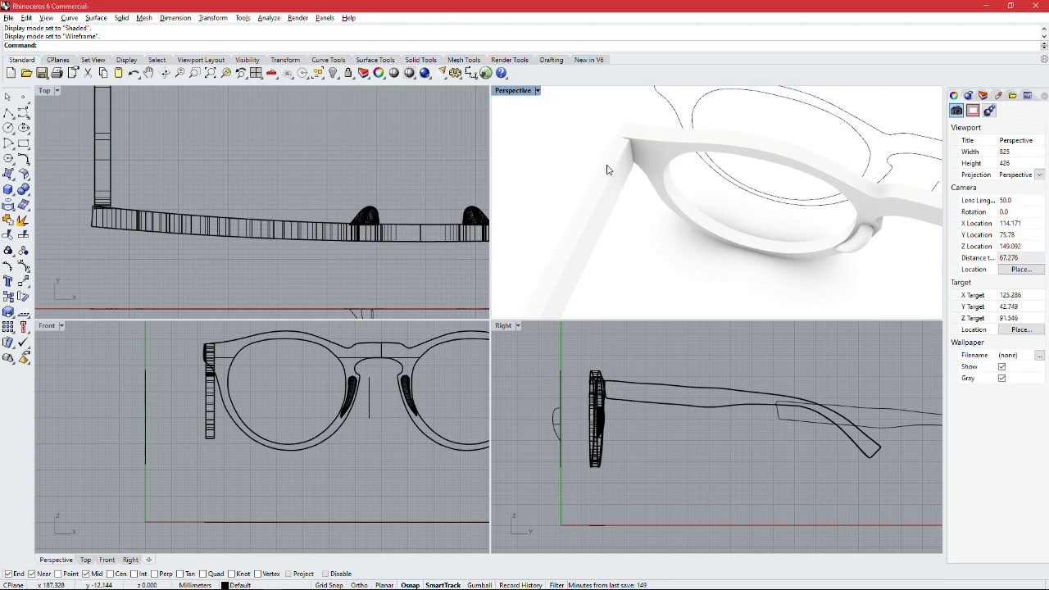
{"action": "scroll", "coordinate": [715, 138], "scroll_direction": "down", "scroll_amount": 1}
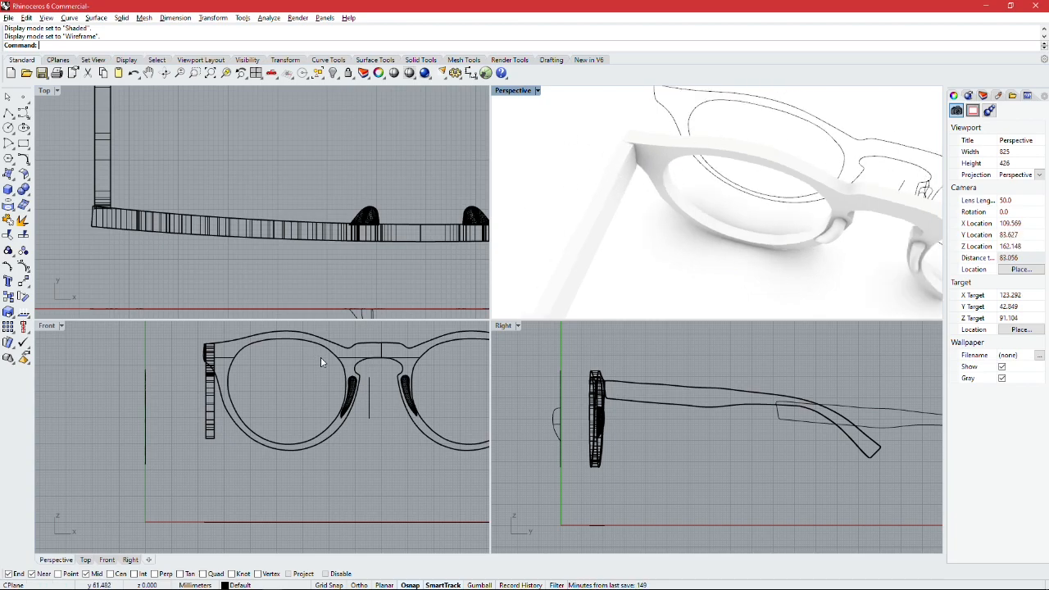
Step: Create a solid vertical tube for the hinge in the top view, beside the temple's front end, with an outer radius of about 2.1 mm
{"action": "scroll", "coordinate": [361, 176], "scroll_direction": "down", "scroll_amount": 5}
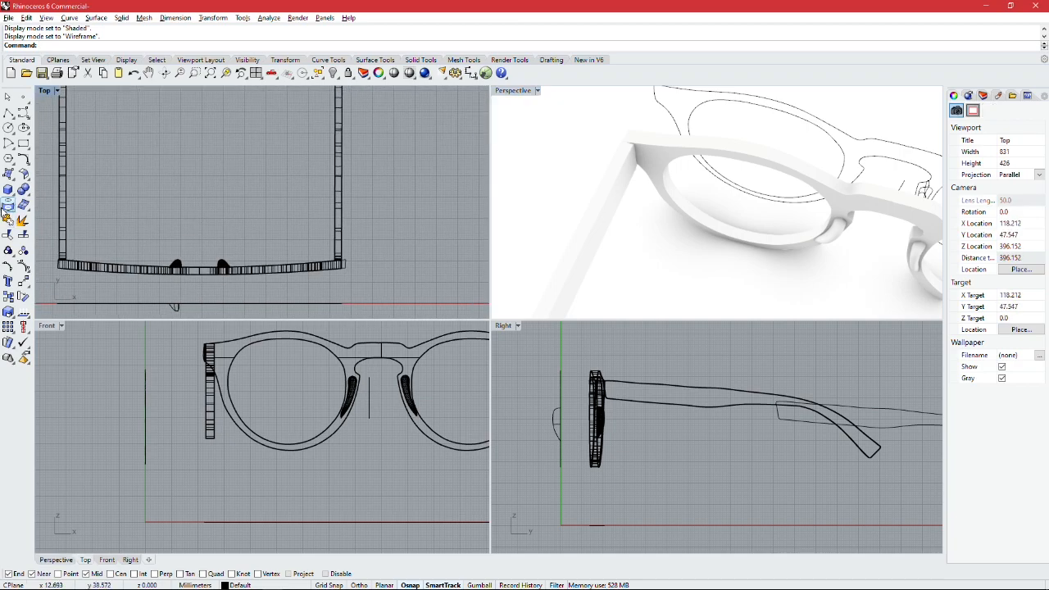
{"action": "left_click", "coordinate": [14, 197]}
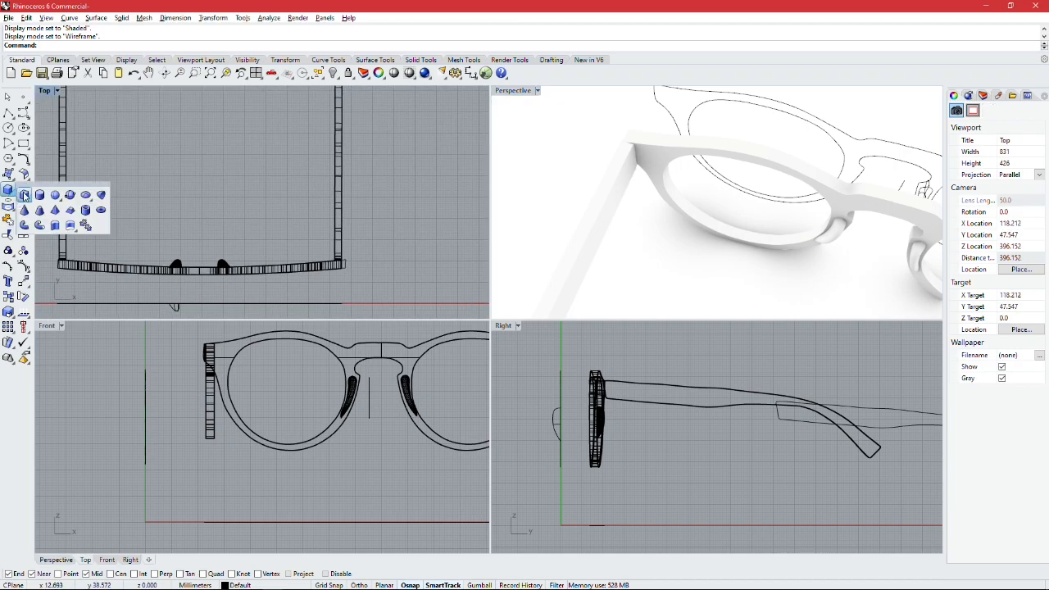
{"action": "left_click", "coordinate": [90, 212]}
{"action": "scroll", "coordinate": [332, 221], "scroll_direction": "up", "scroll_amount": 6}
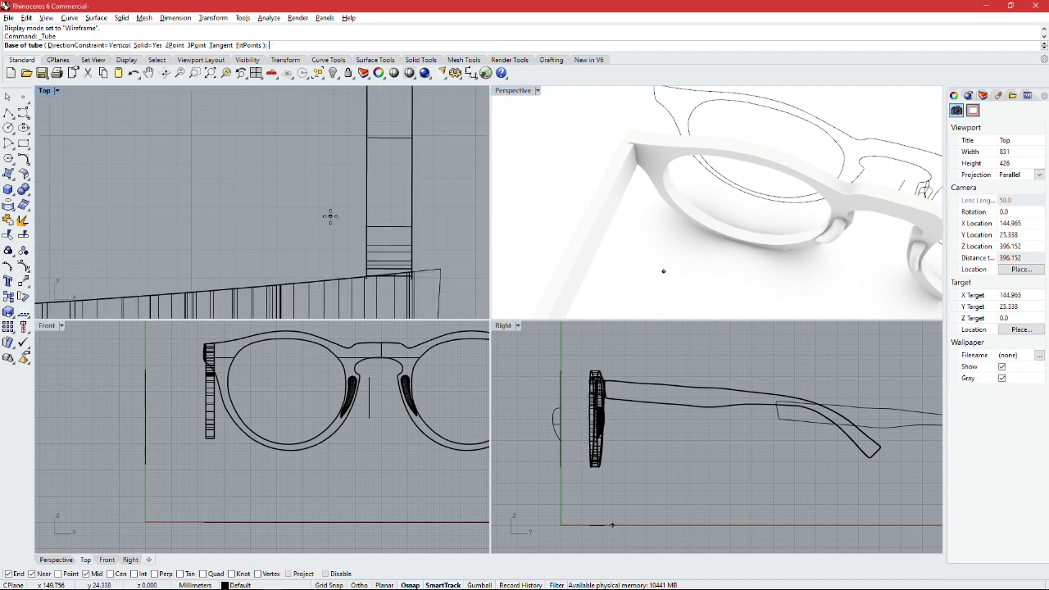
{"action": "scroll", "coordinate": [331, 229], "scroll_direction": "up", "scroll_amount": 2}
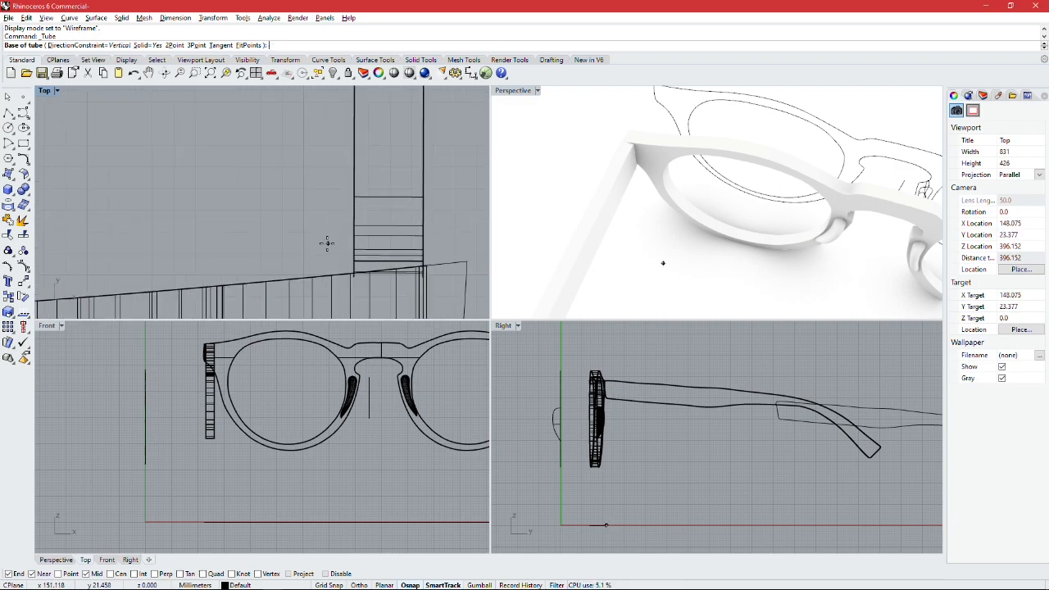
{"action": "left_click", "coordinate": [324, 241]}
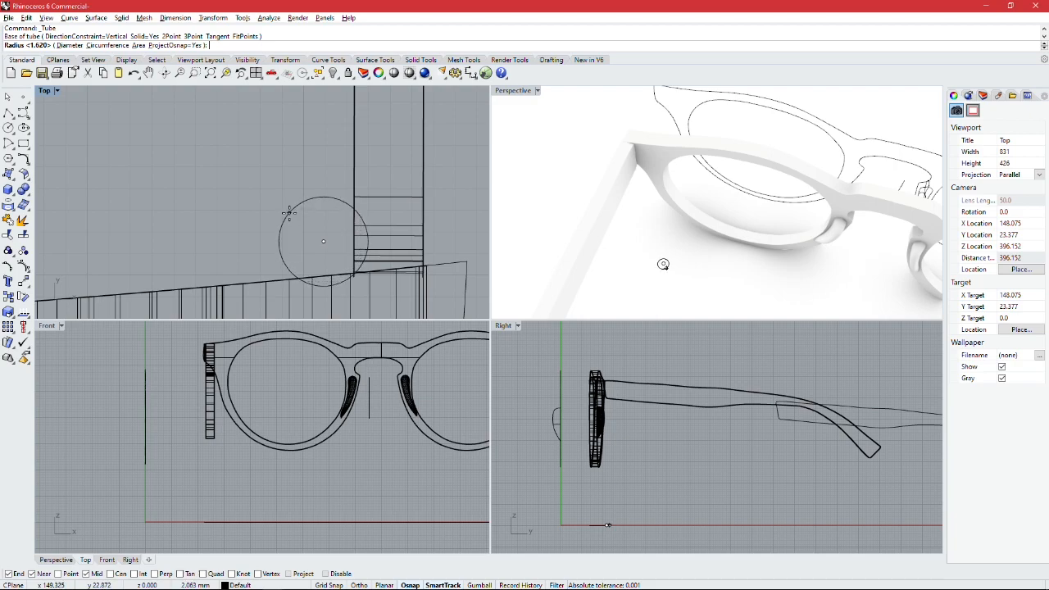
{"action": "left_click", "coordinate": [279, 239]}
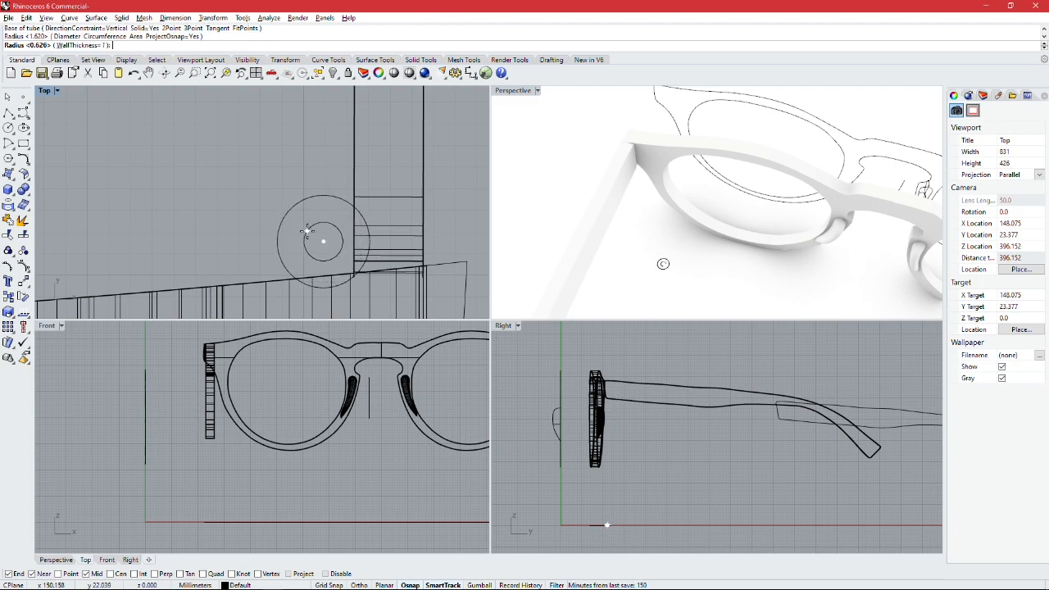
{"action": "left_click", "coordinate": [306, 232]}
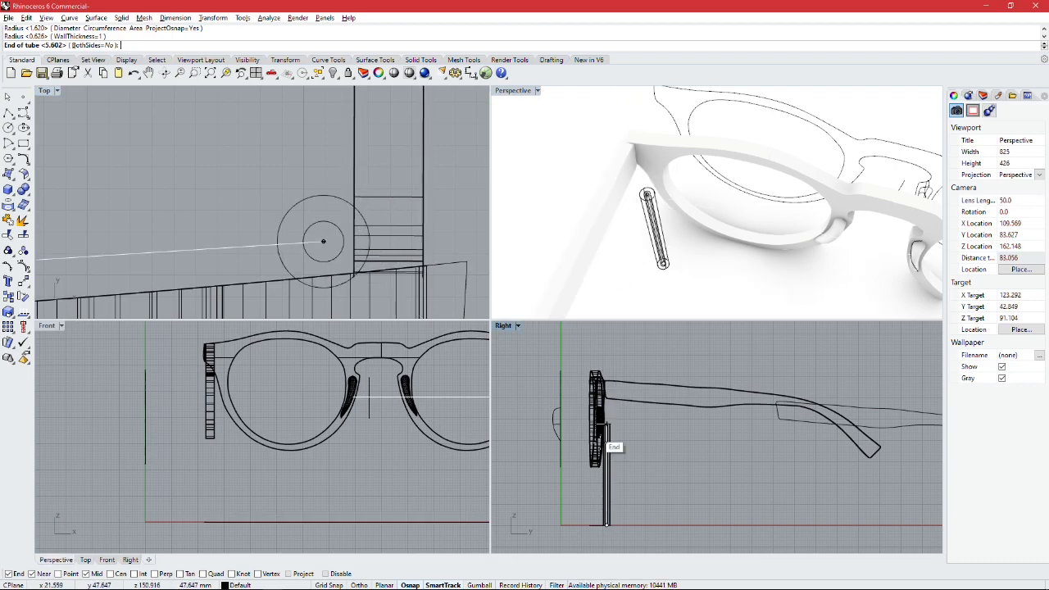
{"action": "scroll", "coordinate": [606, 413], "scroll_direction": "up", "scroll_amount": 6}
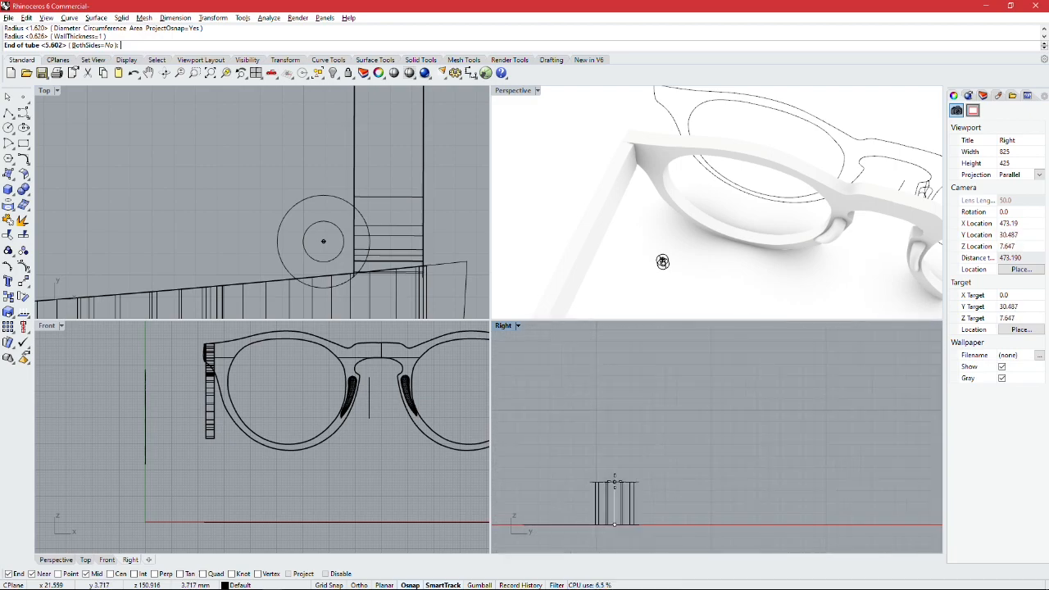
{"action": "scroll", "coordinate": [615, 475], "scroll_direction": "down", "scroll_amount": 3}
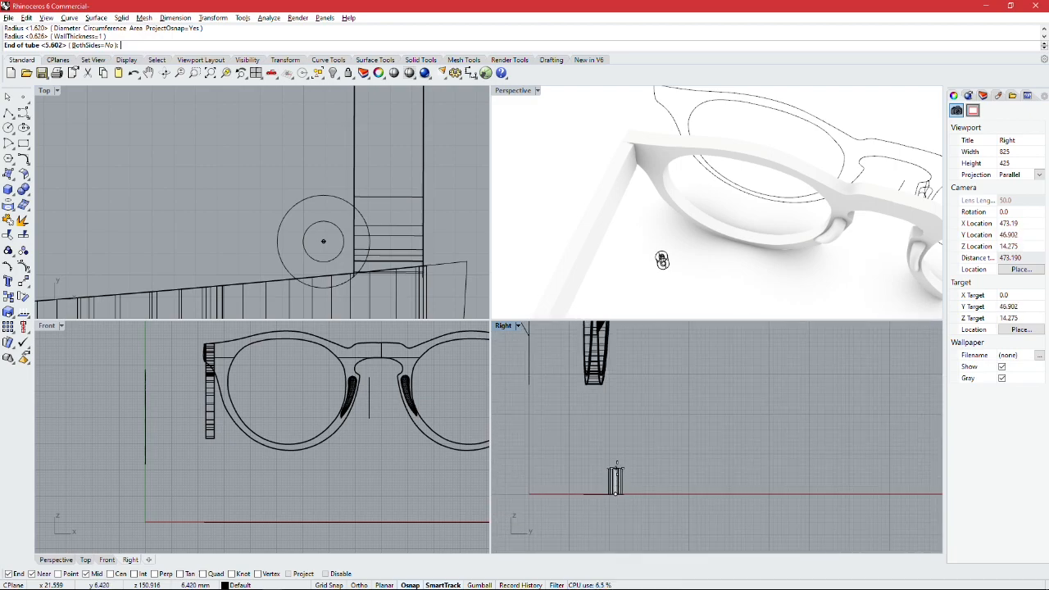
{"action": "scroll", "coordinate": [618, 472], "scroll_direction": "down", "scroll_amount": 3}
{"action": "scroll", "coordinate": [618, 473], "scroll_direction": "up", "scroll_amount": 5}
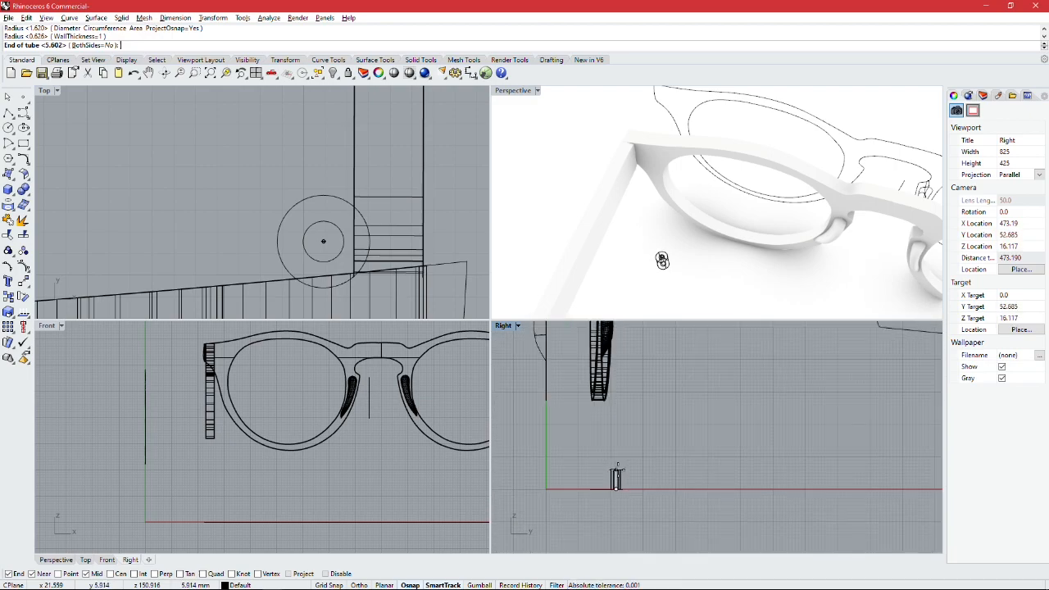
{"action": "key", "text": "Return"}
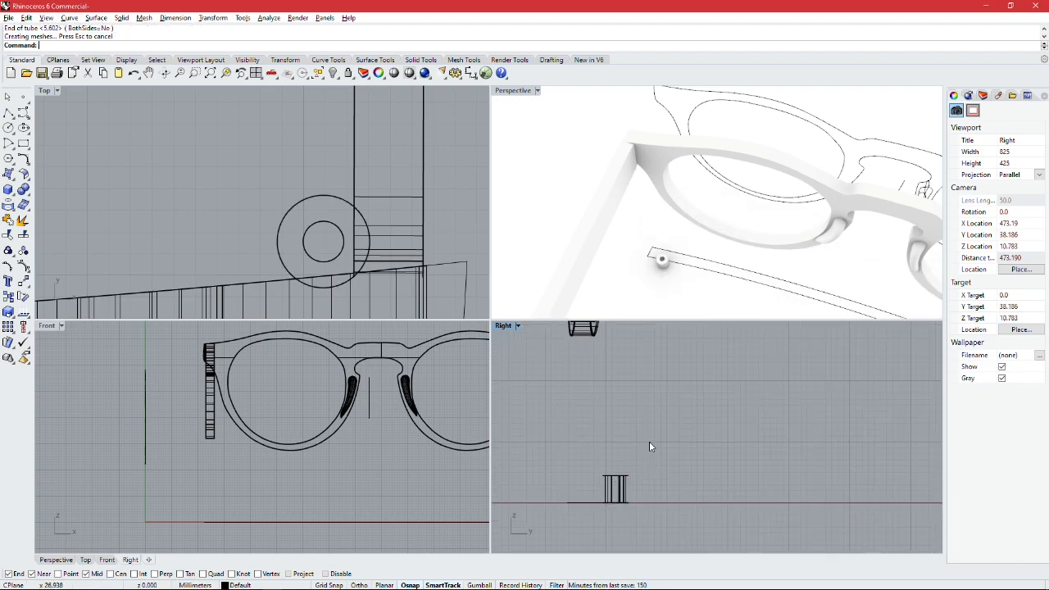
Step: Move the tube straight up about 62 mm in the right view, into the corner between the temple and the frame front
{"action": "mouse_move", "coordinate": [677, 282]}
{"action": "right_mouse_down"}
{"action": "mouse_move", "coordinate": [686, 272]}
{"action": "mouse_move", "coordinate": [666, 273]}
{"action": "right_mouse_up"}
{"action": "left_click", "coordinate": [655, 287]}
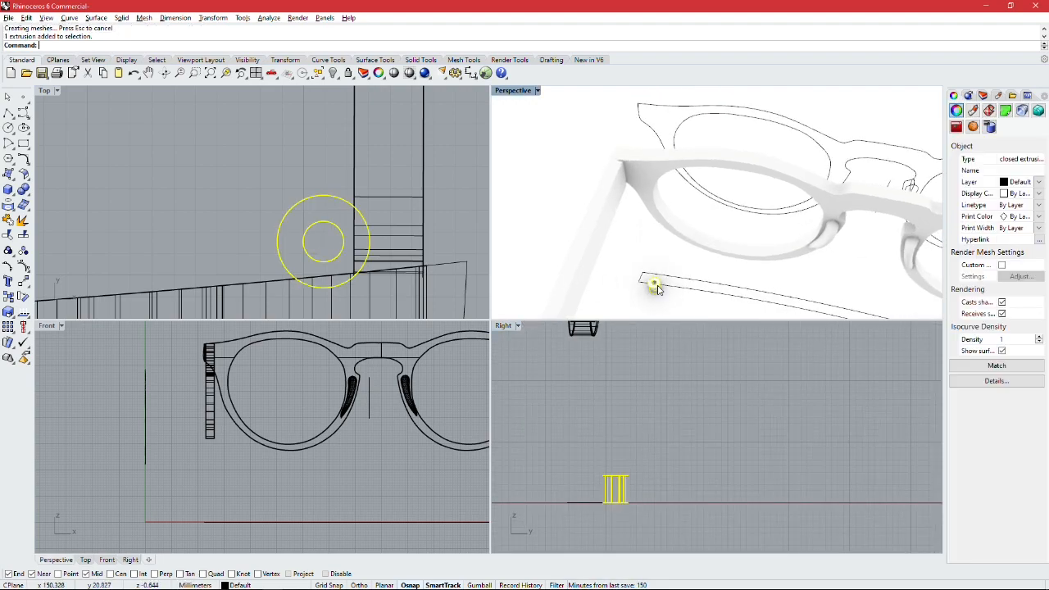
{"action": "scroll", "coordinate": [623, 426], "scroll_direction": "down", "scroll_amount": 5}
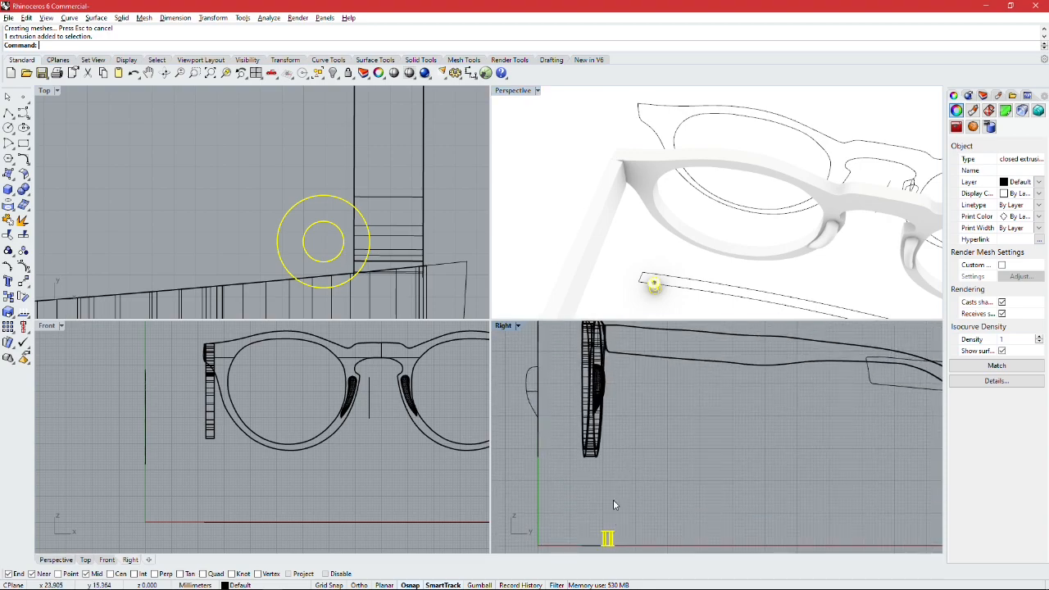
{"action": "left_click_drag", "start_coordinate": [607, 539], "coordinate": [608, 336]}
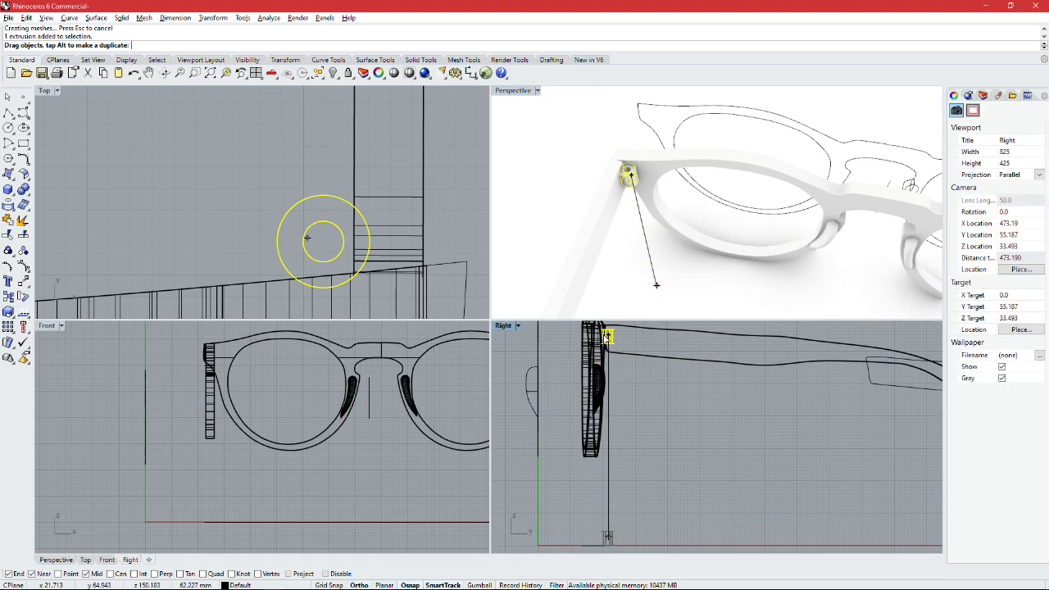
{"action": "key", "text": "Escape"}
{"action": "scroll", "coordinate": [712, 163], "scroll_direction": "up", "scroll_amount": 6}
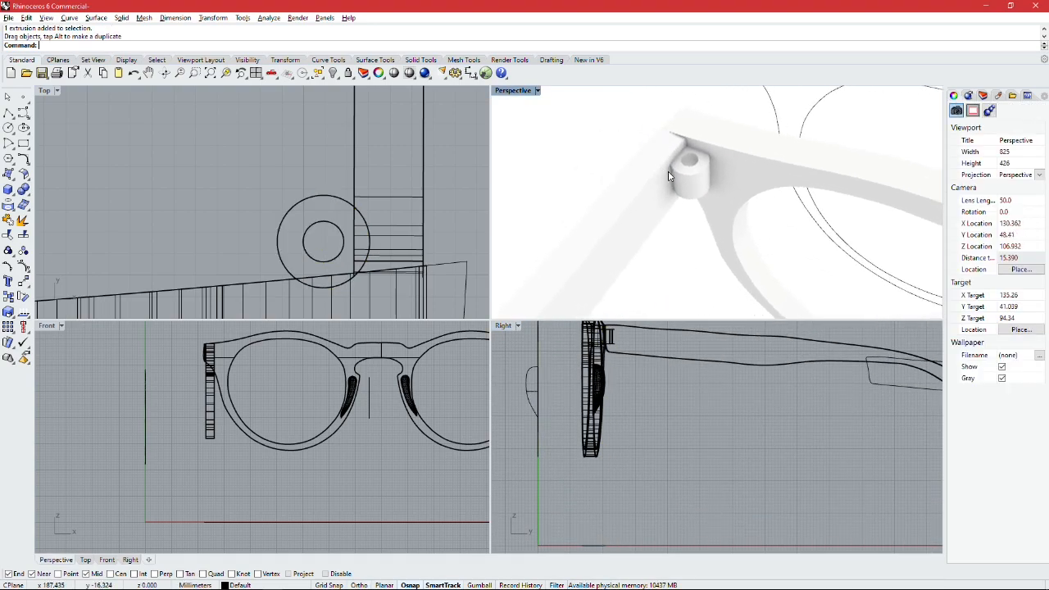
{"action": "scroll", "coordinate": [712, 163], "scroll_direction": "up", "scroll_amount": 1}
{"action": "right_click", "coordinate": [711, 163]}
{"action": "key", "text": "Escape"}
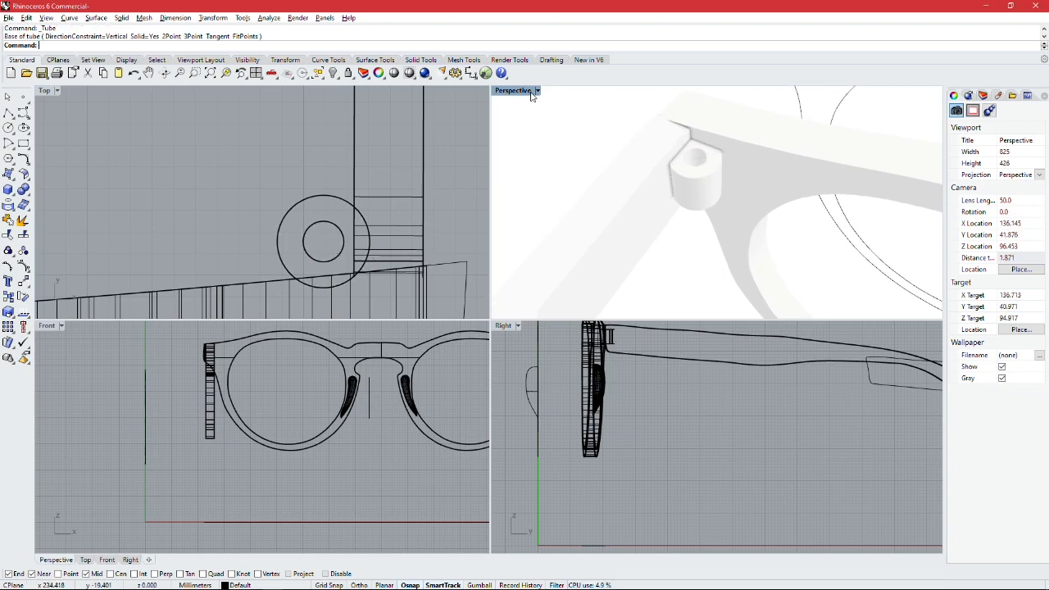
{"action": "double_click", "coordinate": [519, 91]}
{"action": "right_click_drag", "start_coordinate": [468, 263], "coordinate": [393, 178]}
{"action": "right_click_drag", "start_coordinate": [393, 178], "coordinate": [373, 167]}
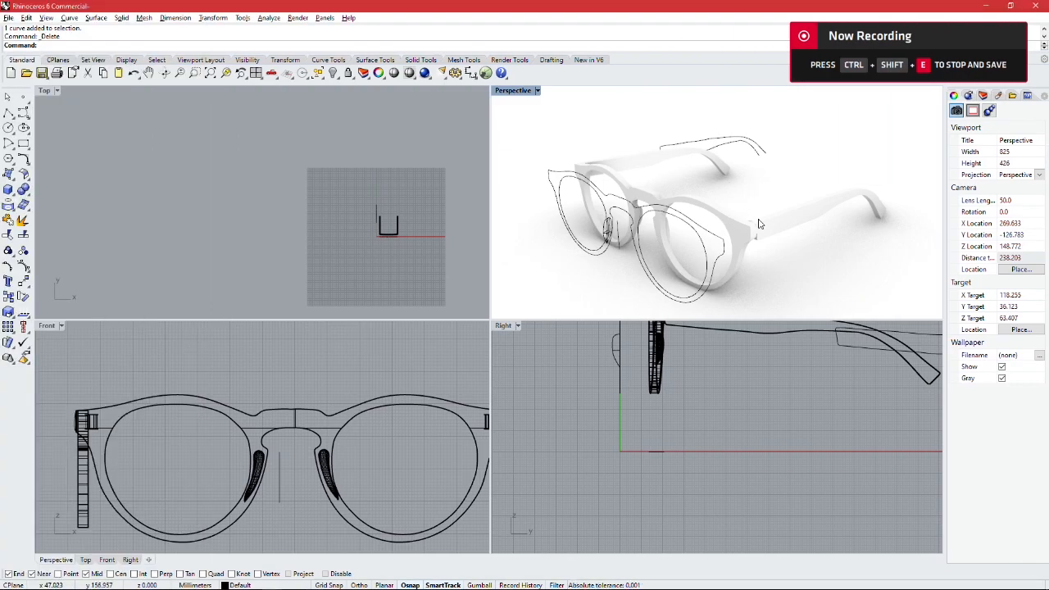
Step: Switch the right view to Shaded display mode
{"action": "right_click_drag", "start_coordinate": [777, 229], "coordinate": [719, 228]}
{"action": "scroll", "coordinate": [707, 221], "scroll_direction": "up", "scroll_amount": 6}
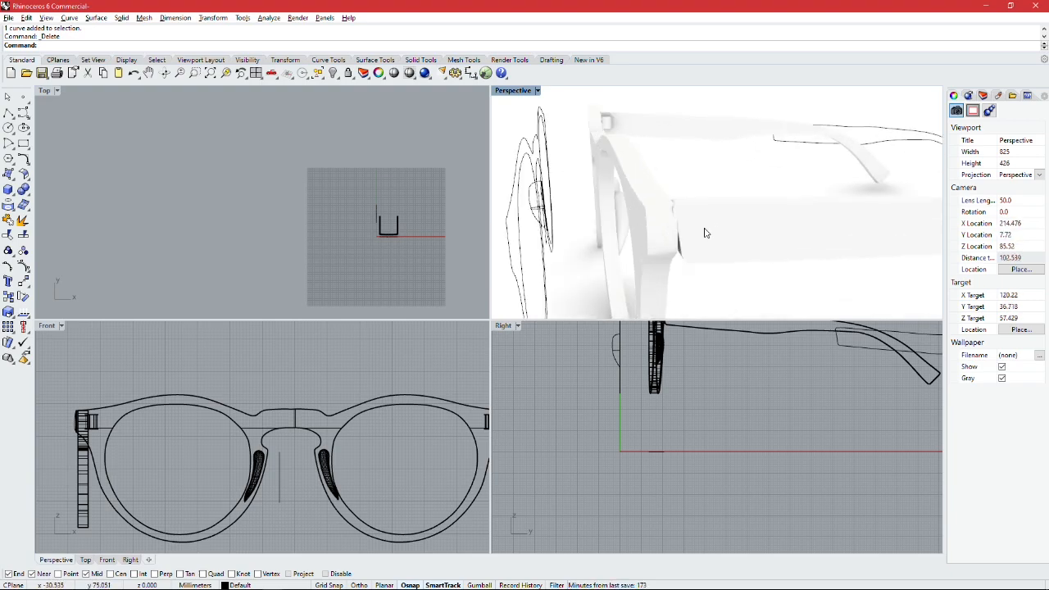
{"action": "scroll", "coordinate": [710, 231], "scroll_direction": "down", "scroll_amount": 3}
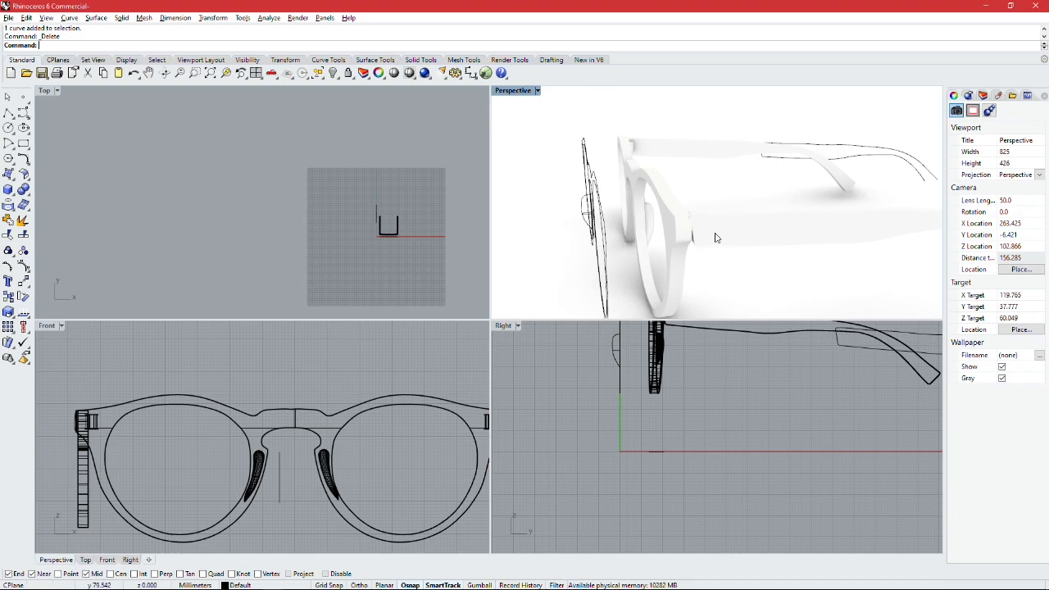
{"action": "right_click_drag", "start_coordinate": [754, 261], "coordinate": [742, 235]}
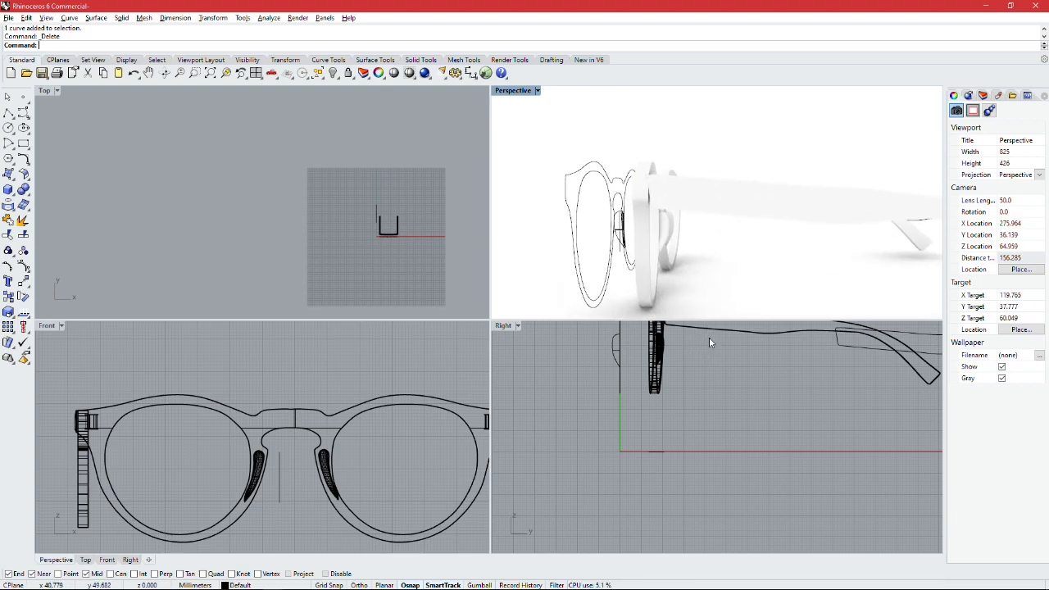
{"action": "scroll", "coordinate": [706, 349], "scroll_direction": "up", "scroll_amount": 3}
{"action": "left_click", "coordinate": [518, 327]}
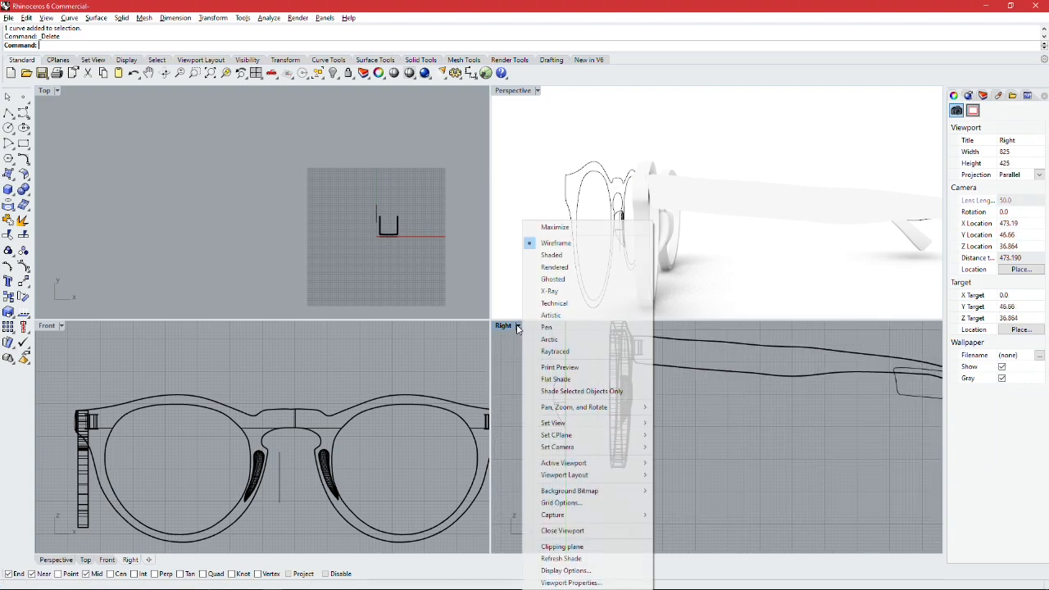
{"action": "left_click", "coordinate": [551, 255]}
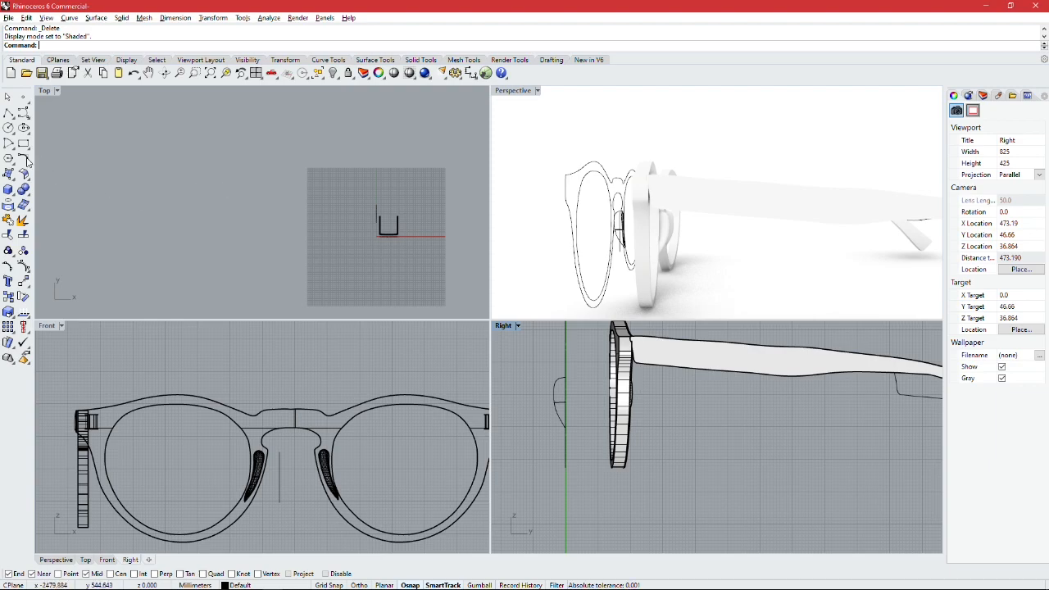
Step: Draw a corner-to-corner rectangle about 4.7 by 2.4 mm in the right view, over the temple just behind the hinge tube
{"action": "scroll", "coordinate": [724, 351], "scroll_direction": "up", "scroll_amount": 3}
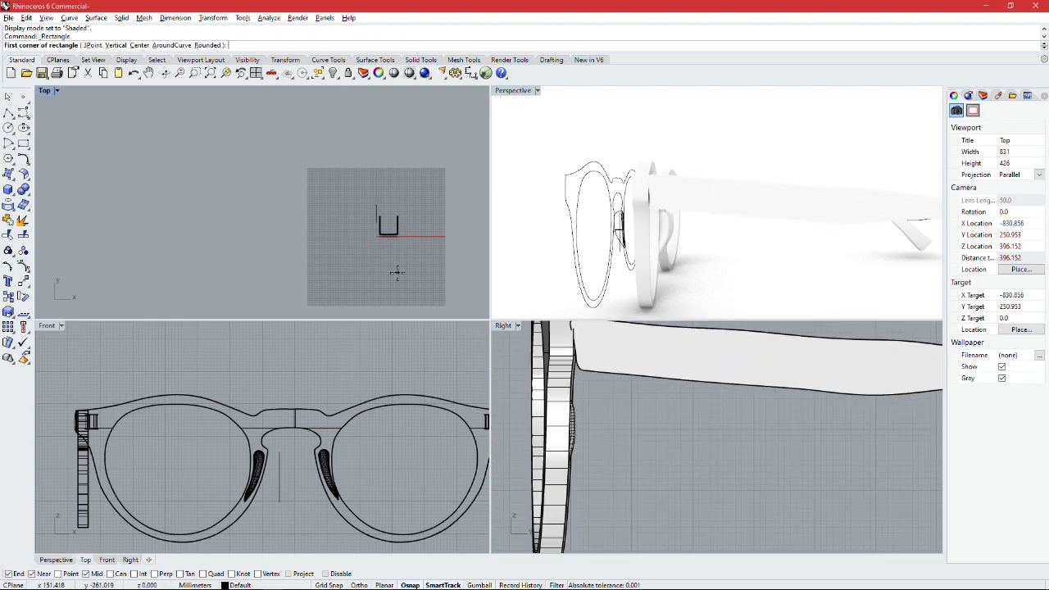
{"action": "left_click", "coordinate": [39, 149]}
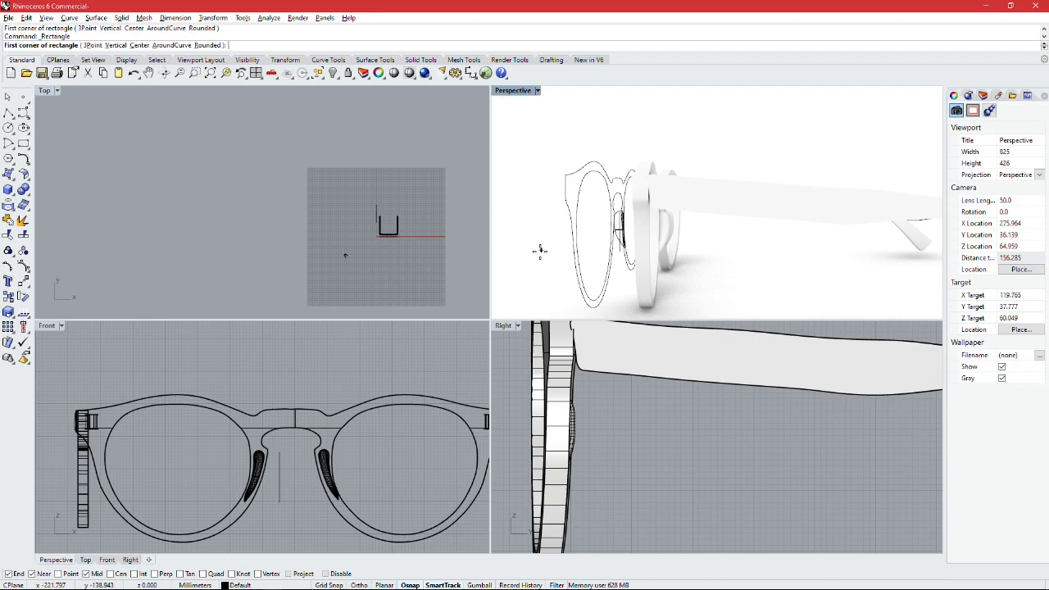
{"action": "scroll", "coordinate": [588, 340], "scroll_direction": "up", "scroll_amount": 1}
{"action": "left_click", "coordinate": [587, 337]}
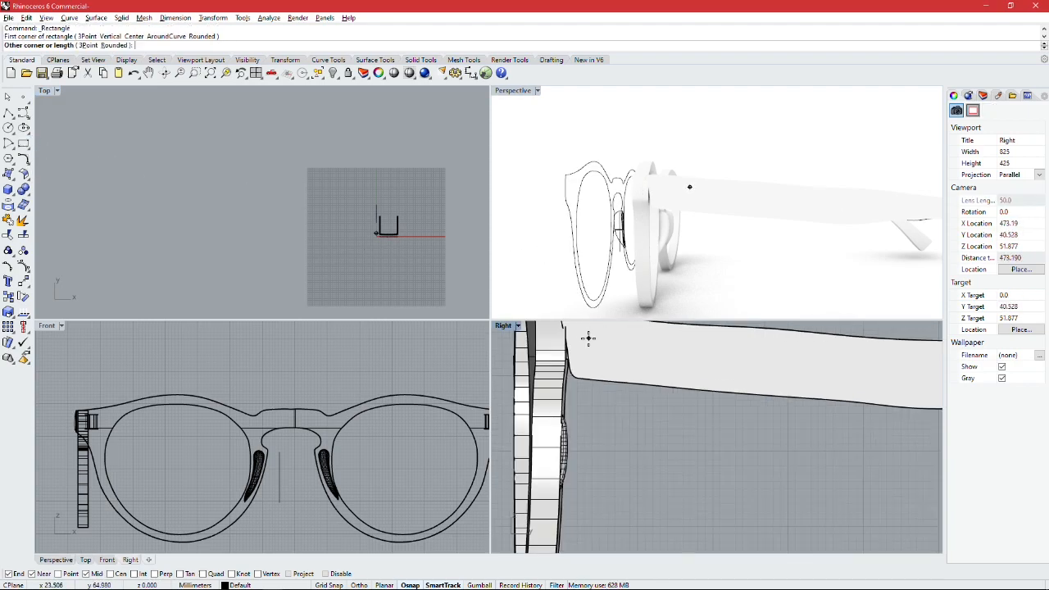
{"action": "key", "text": "Escape"}
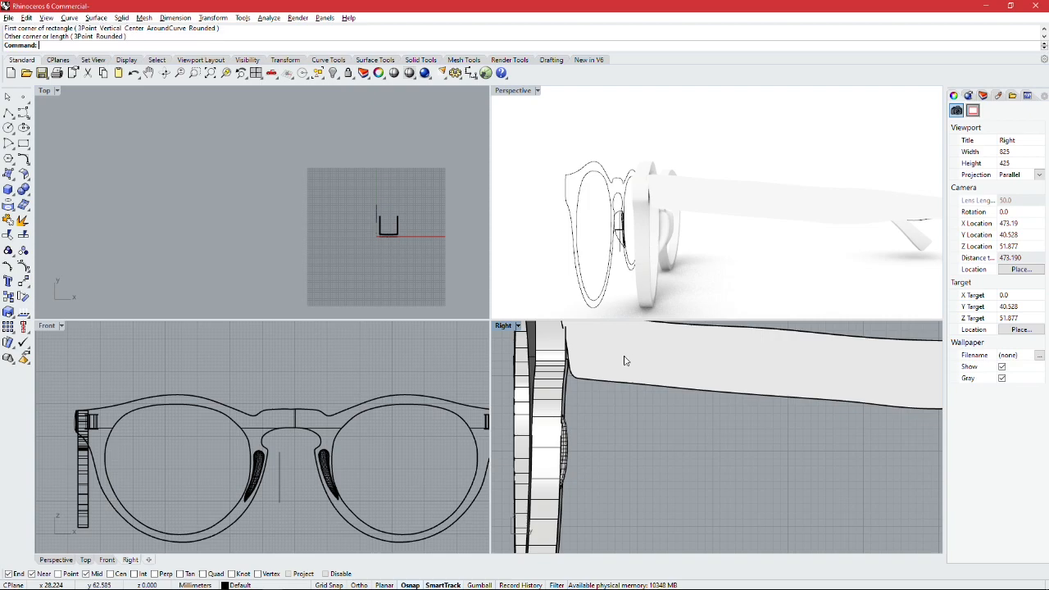
Step: Switch the right view to Wireframe display mode
{"action": "scroll", "coordinate": [624, 361], "scroll_direction": "down", "scroll_amount": 3}
{"action": "right_click_drag", "start_coordinate": [692, 272], "coordinate": [713, 242]}
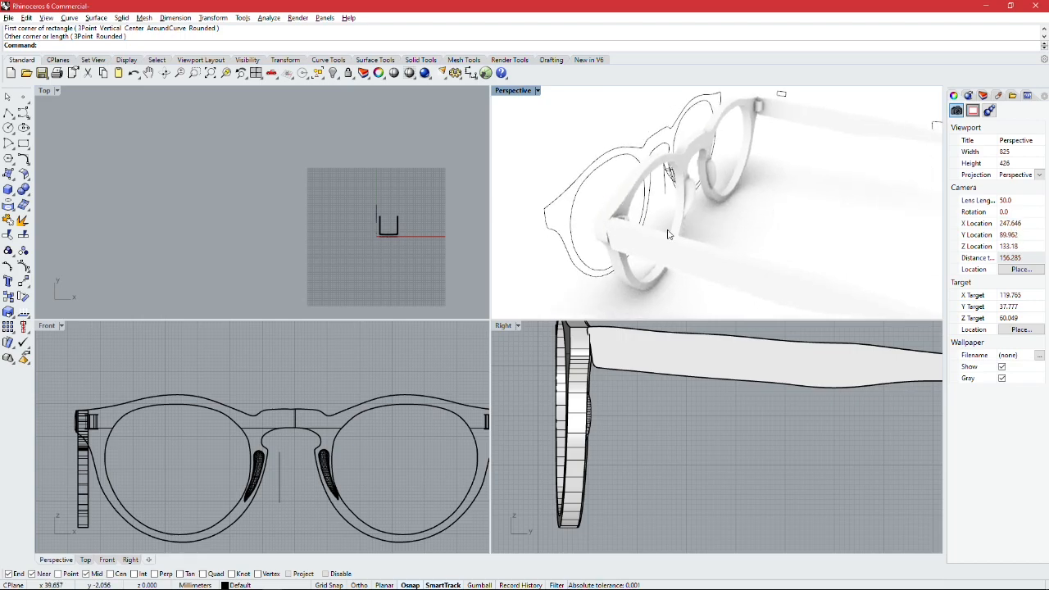
{"action": "left_click", "coordinate": [519, 326]}
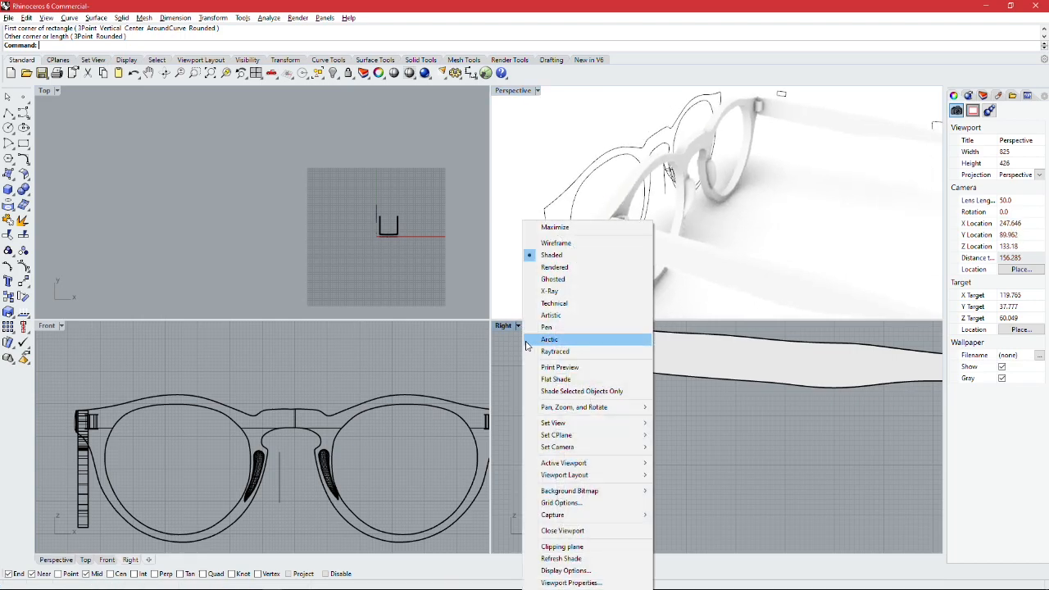
{"action": "left_click", "coordinate": [556, 242]}
Step: Fillet the rectangle's two corners nearest the hinge tube with a 0.8 mm radius in the right view
{"action": "scroll", "coordinate": [627, 341], "scroll_direction": "up", "scroll_amount": 2}
{"action": "left_click", "coordinate": [628, 348]}
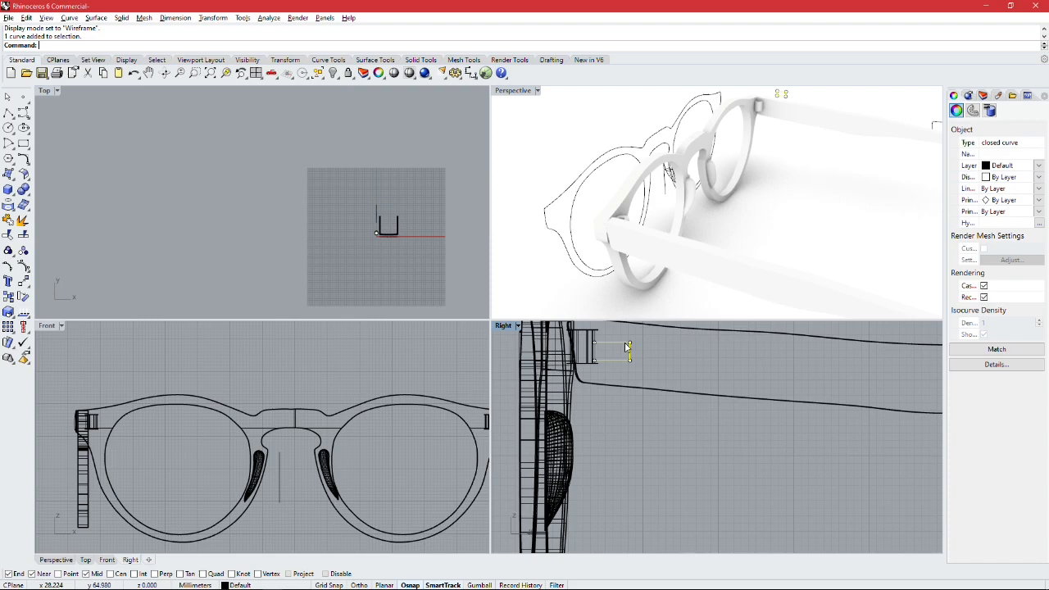
{"action": "scroll", "coordinate": [623, 346], "scroll_direction": "up", "scroll_amount": 6}
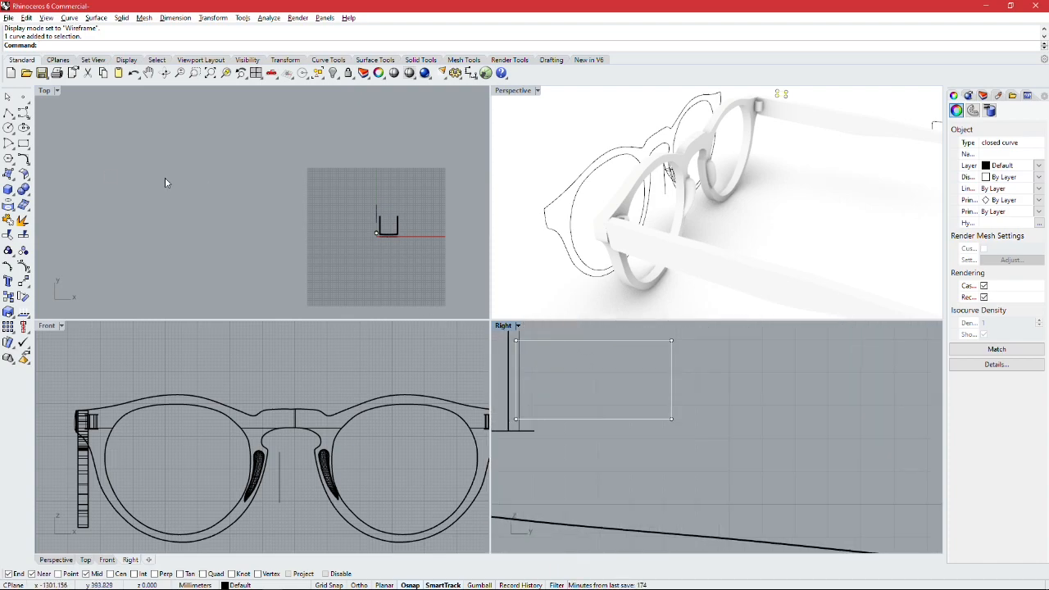
{"action": "left_click", "coordinate": [27, 165]}
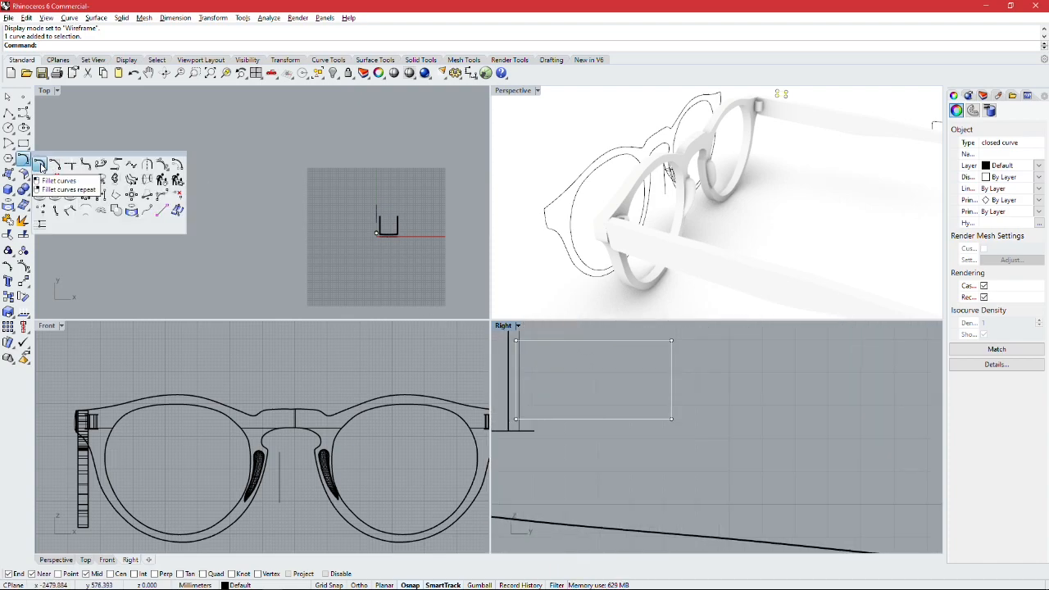
{"action": "left_click", "coordinate": [41, 166]}
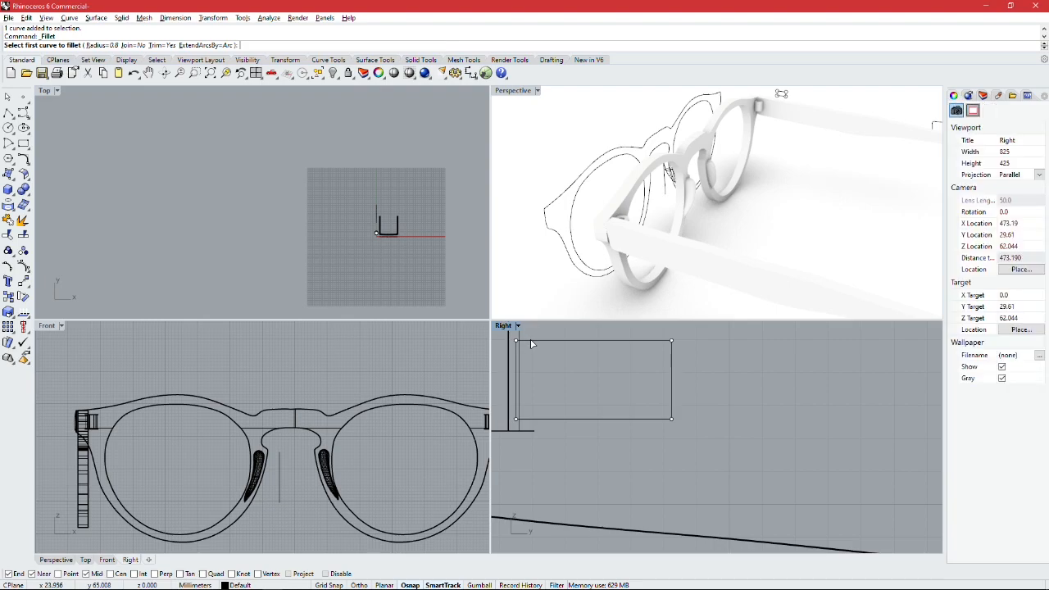
{"action": "left_click", "coordinate": [516, 358]}
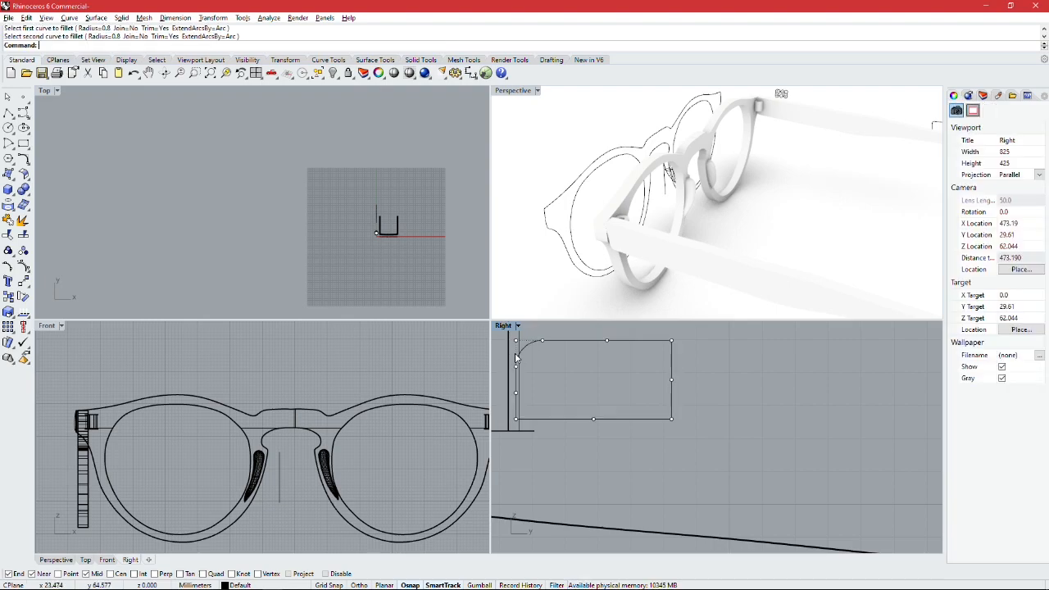
{"action": "left_click", "coordinate": [516, 406]}
{"action": "key", "text": "Return"}
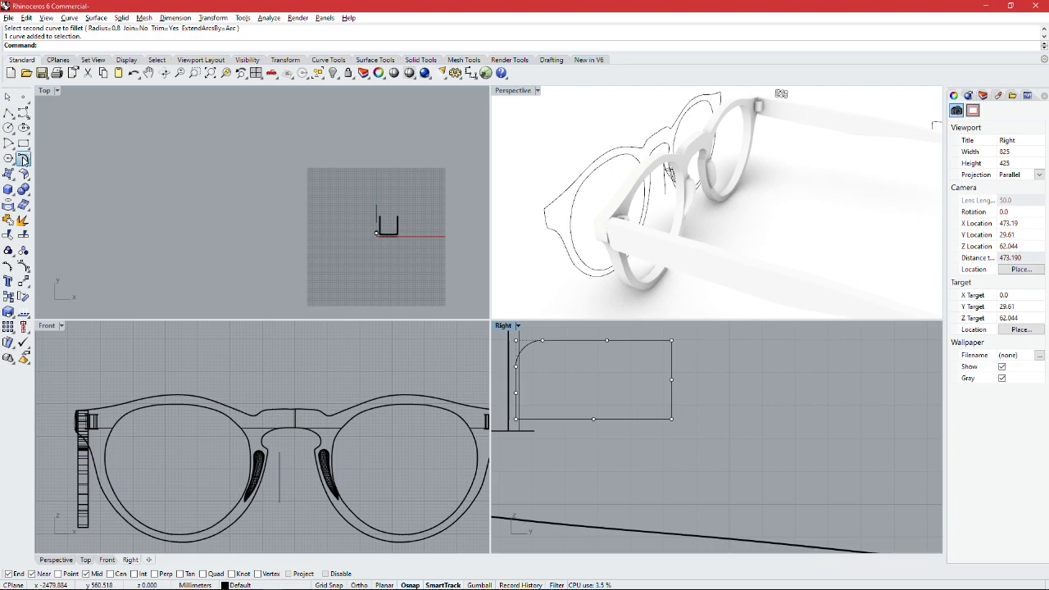
{"action": "left_click", "coordinate": [532, 420]}
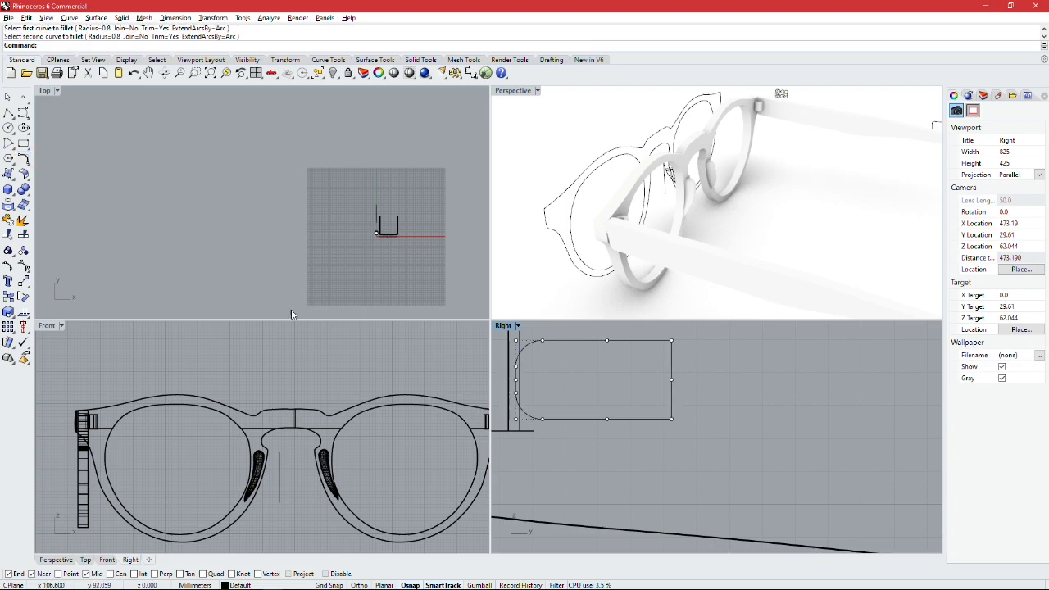
Step: Fillet the rectangle's two remaining corners, away from the hinge tube, with a 0.8 mm radius
{"action": "key", "text": "Return"}
{"action": "left_click", "coordinate": [672, 353]}
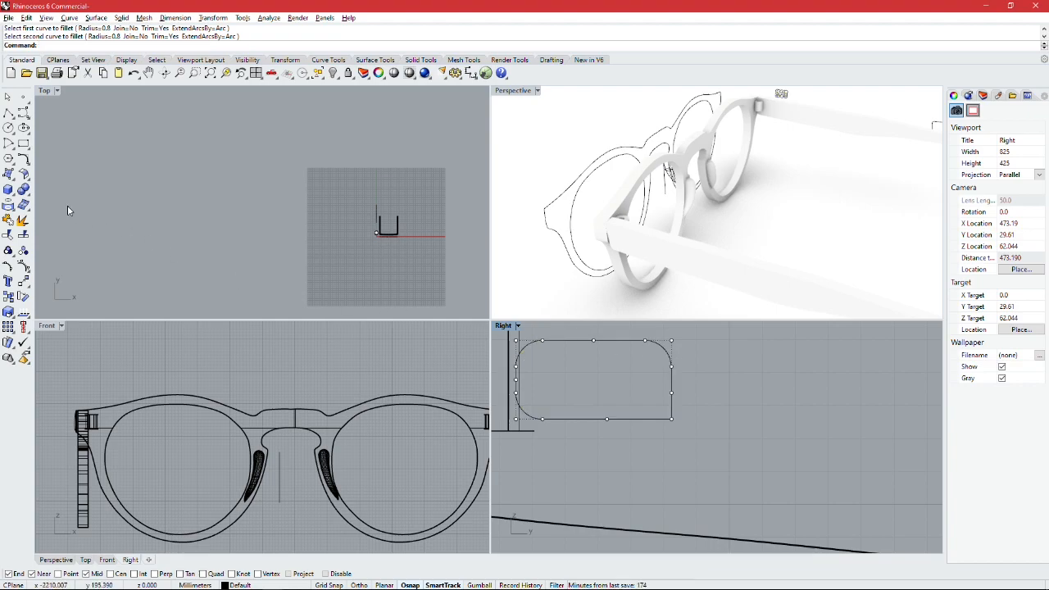
{"action": "left_click", "coordinate": [23, 159]}
{"action": "left_click", "coordinate": [646, 421]}
{"action": "left_click", "coordinate": [671, 414]}
{"action": "scroll", "coordinate": [716, 377], "scroll_direction": "down", "scroll_amount": 2}
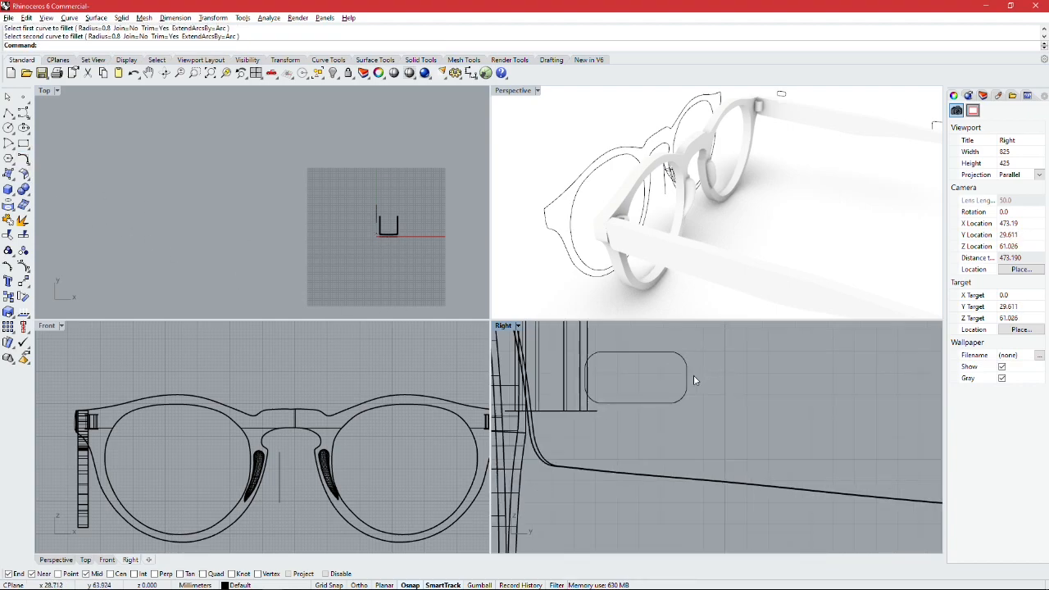
Step: Extrude the rounded rectangle about 1 mm as a closed solid, setting the depth in the top view
{"action": "key", "text": "Return"}
{"action": "left_click", "coordinate": [687, 377]}
{"action": "key", "text": "Return"}
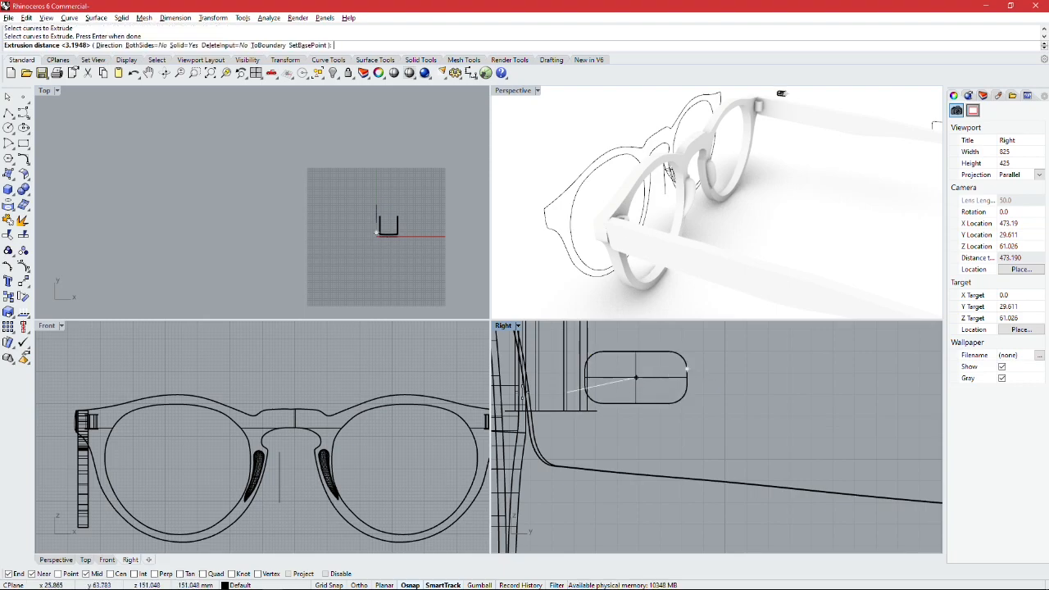
{"action": "scroll", "coordinate": [379, 236], "scroll_direction": "up", "scroll_amount": 10}
{"action": "scroll", "coordinate": [346, 242], "scroll_direction": "down", "scroll_amount": 5}
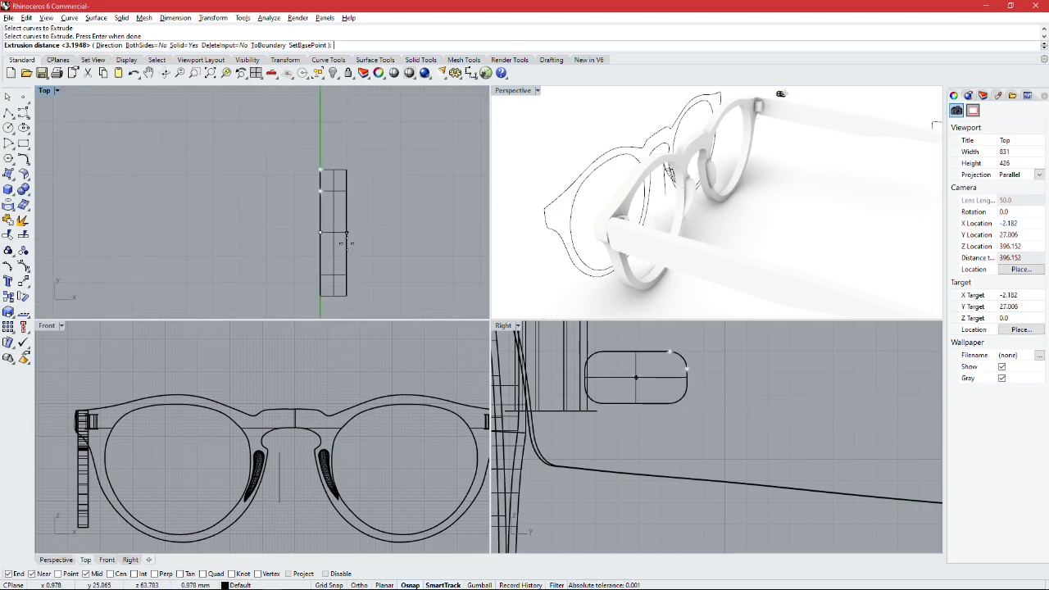
{"action": "left_click", "coordinate": [347, 243]}
{"action": "scroll", "coordinate": [385, 251], "scroll_direction": "down", "scroll_amount": 8}
Step: Move the extruded rounded plate in the top view onto the outer face of the temple, near its front end
{"action": "left_click", "coordinate": [371, 244]}
{"action": "scroll", "coordinate": [372, 245], "scroll_direction": "down", "scroll_amount": 8}
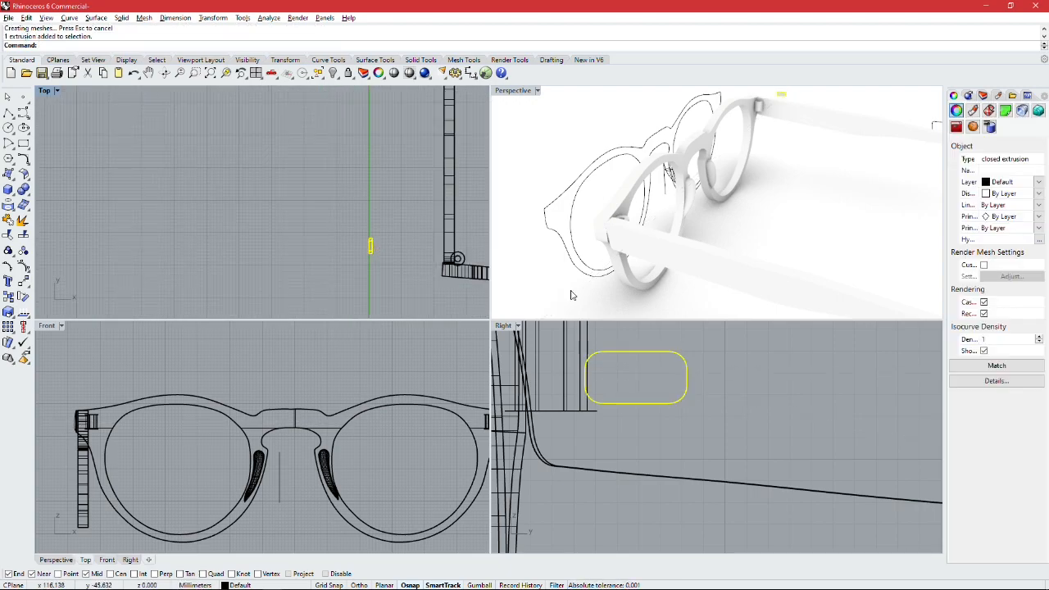
{"action": "scroll", "coordinate": [659, 274], "scroll_direction": "down", "scroll_amount": 2}
{"action": "scroll", "coordinate": [438, 264], "scroll_direction": "down", "scroll_amount": 4}
{"action": "scroll", "coordinate": [385, 254], "scroll_direction": "up", "scroll_amount": 9}
{"action": "right_click_drag", "start_coordinate": [437, 256], "coordinate": [345, 259]}
{"action": "left_click_drag", "start_coordinate": [435, 268], "coordinate": [452, 268]}
{"action": "left_click", "coordinate": [400, 239]}
{"action": "scroll", "coordinate": [410, 254], "scroll_direction": "down", "scroll_amount": 8}
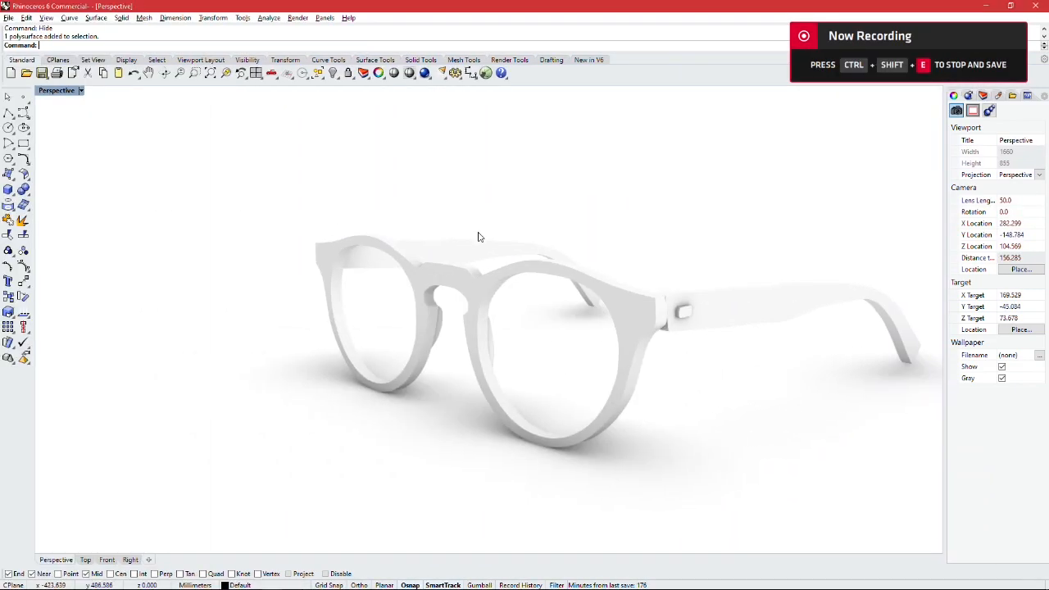
{"action": "right_click_drag", "start_coordinate": [478, 235], "coordinate": [550, 260]}
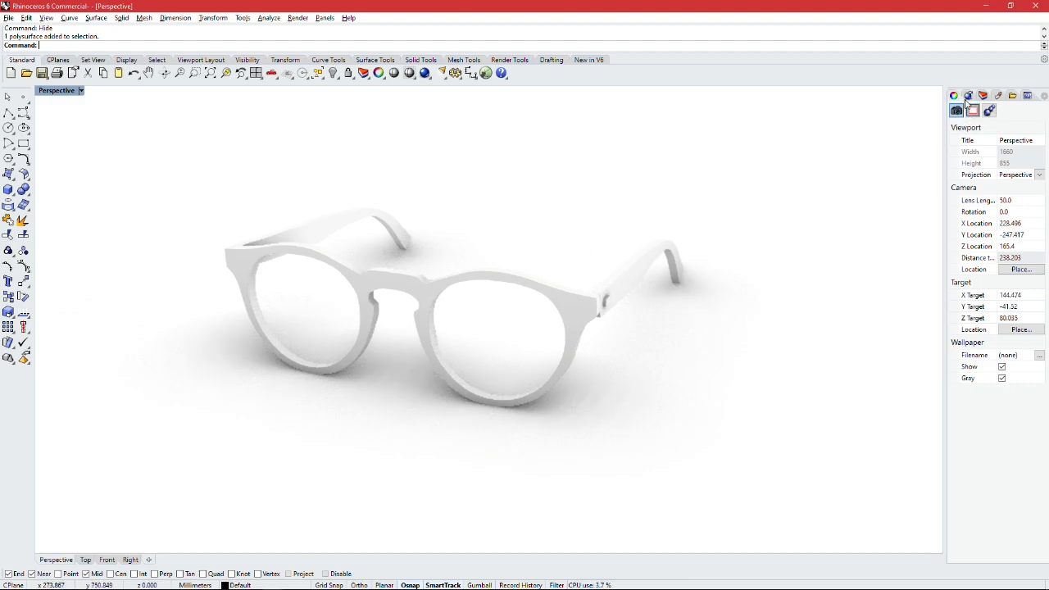
{"action": "left_click", "coordinate": [565, 313]}
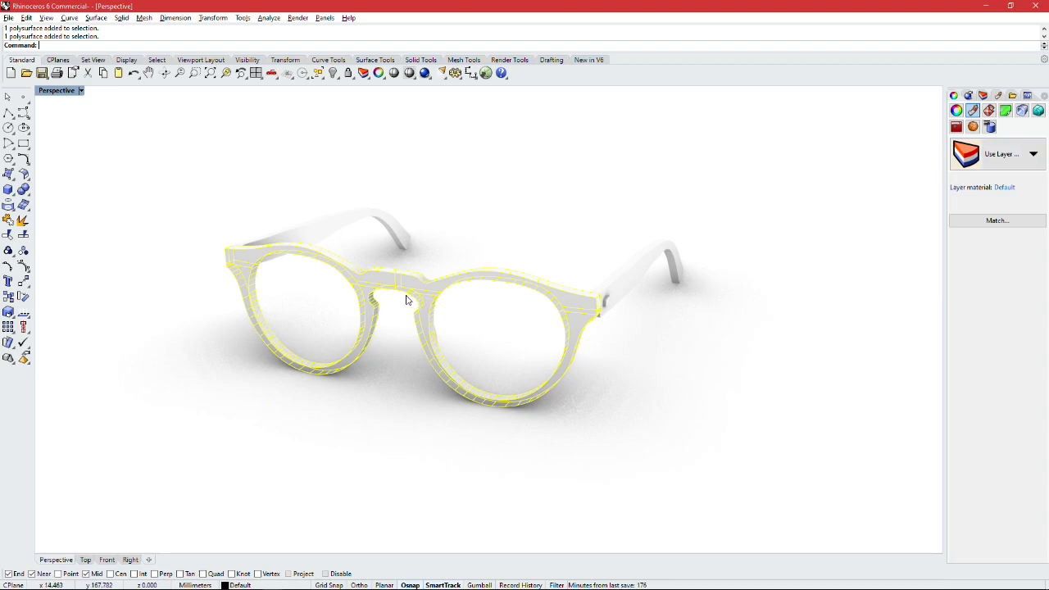
{"action": "left_click", "coordinate": [1016, 154]}
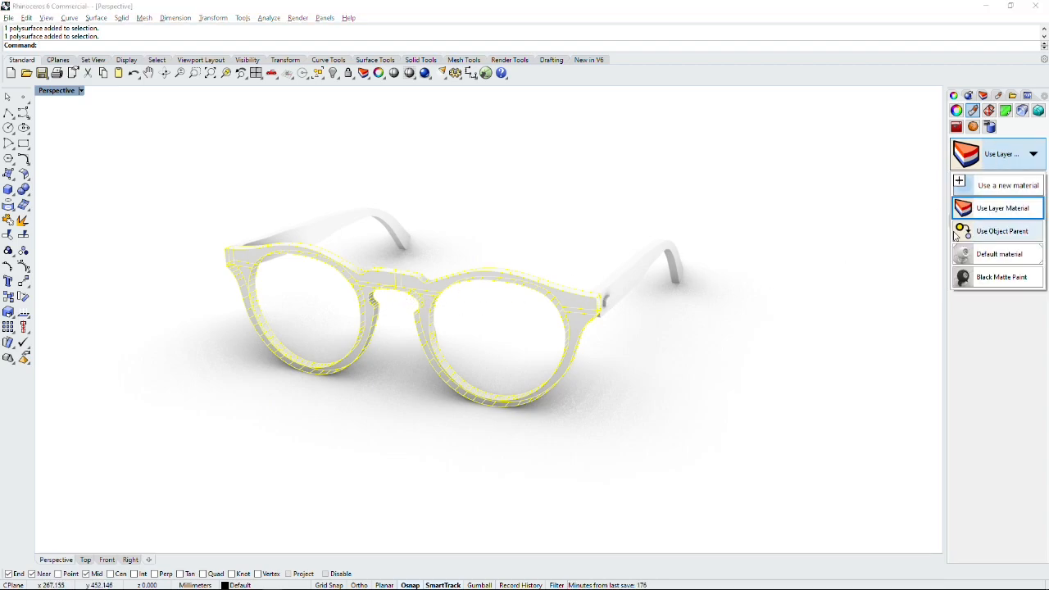
{"action": "left_click", "coordinate": [994, 187]}
{"action": "key", "text": "Escape"}
{"action": "key", "text": "Escape"}
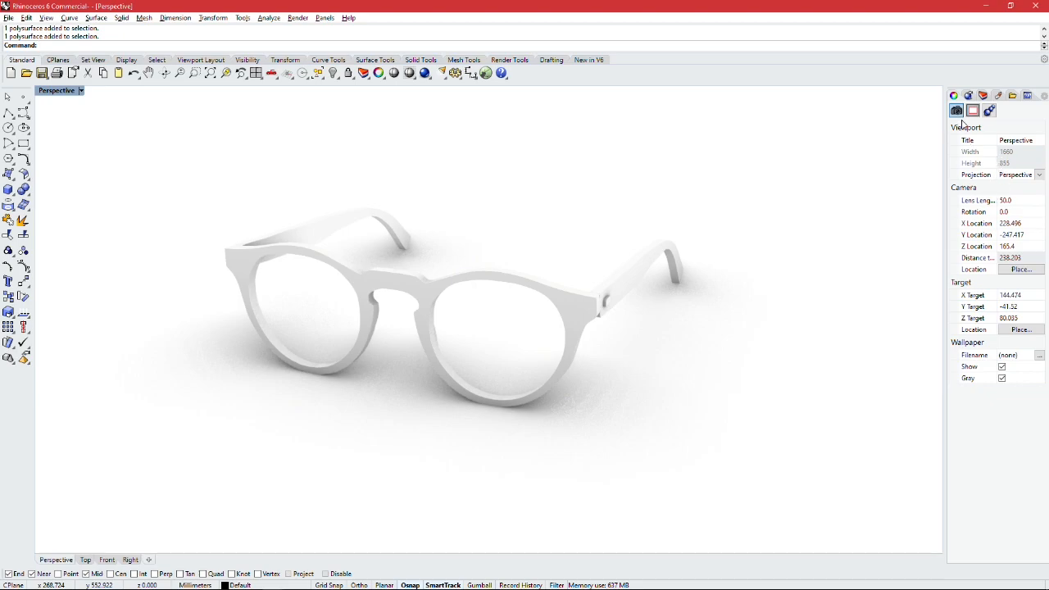
Step: Assign the library material Black Matte Paint to the frame front, accepting a duplicate of the existing material
{"action": "left_click", "coordinate": [573, 315]}
{"action": "left_click", "coordinate": [999, 155]}
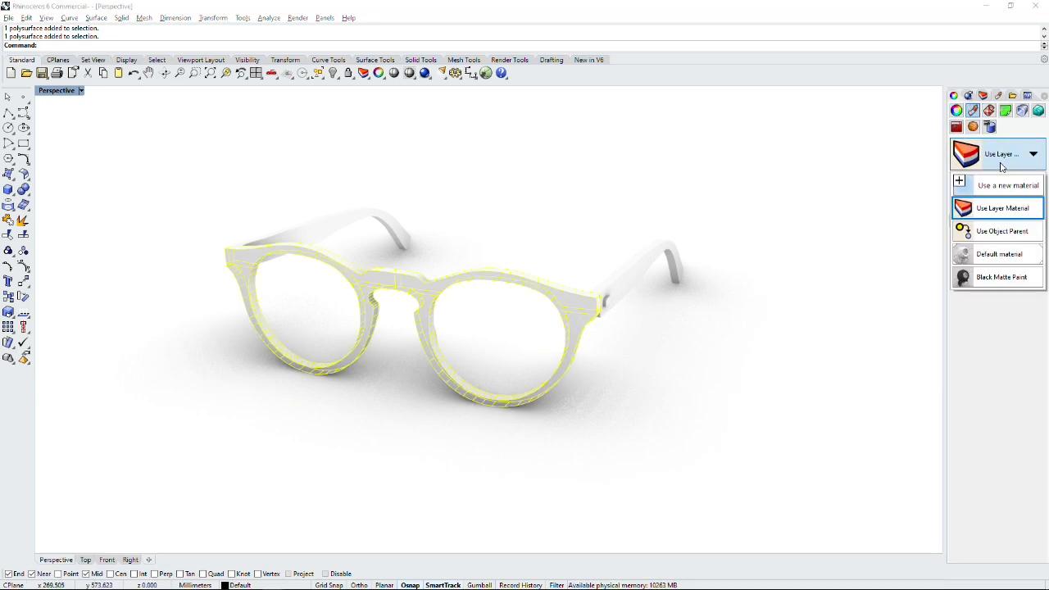
{"action": "left_click", "coordinate": [1008, 186]}
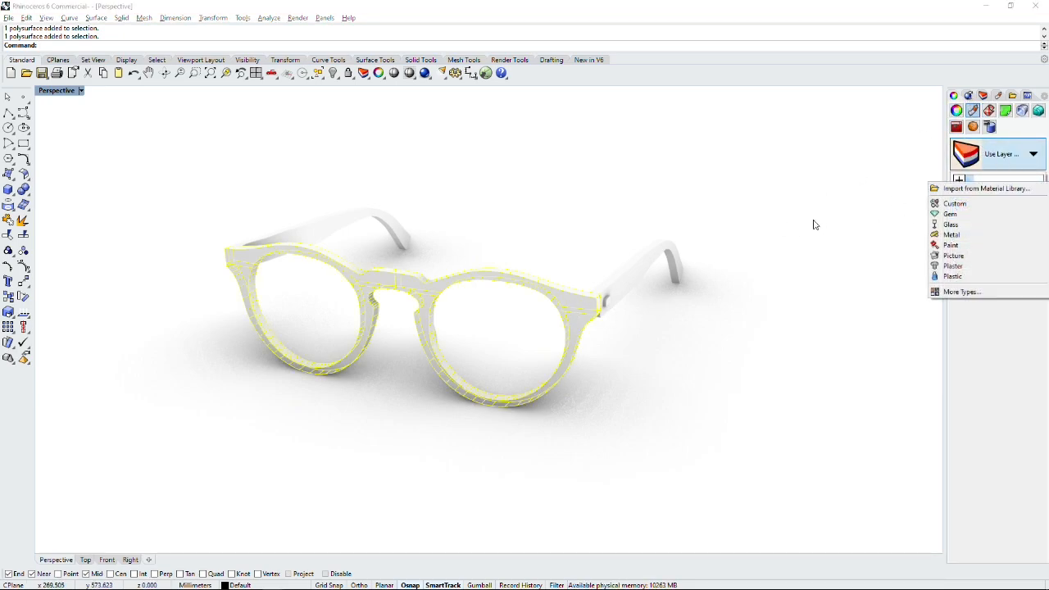
{"action": "left_click", "coordinate": [978, 189]}
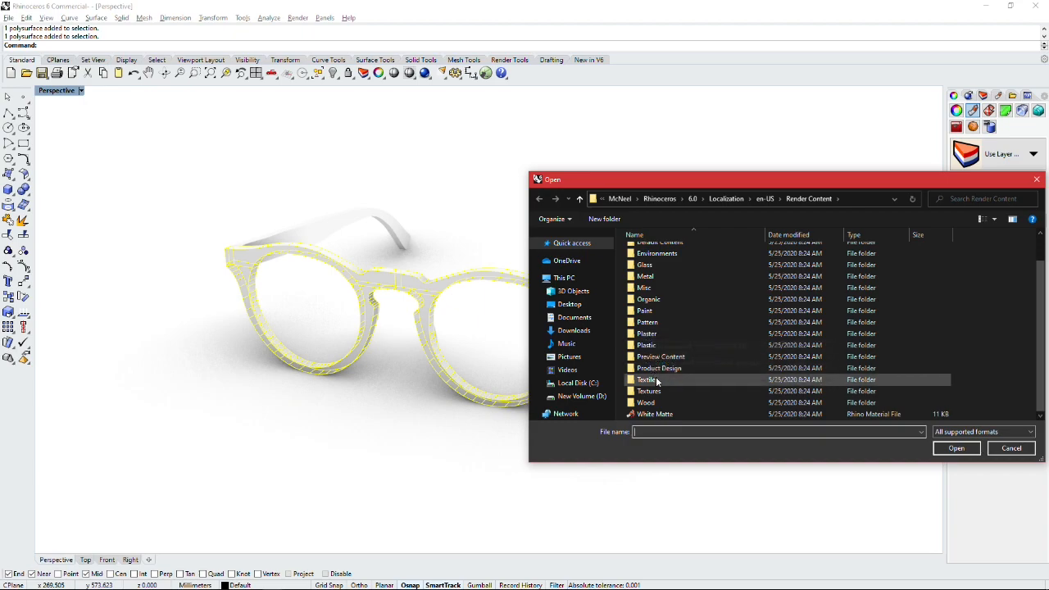
{"action": "scroll", "coordinate": [657, 361], "scroll_direction": "up", "scroll_amount": 1}
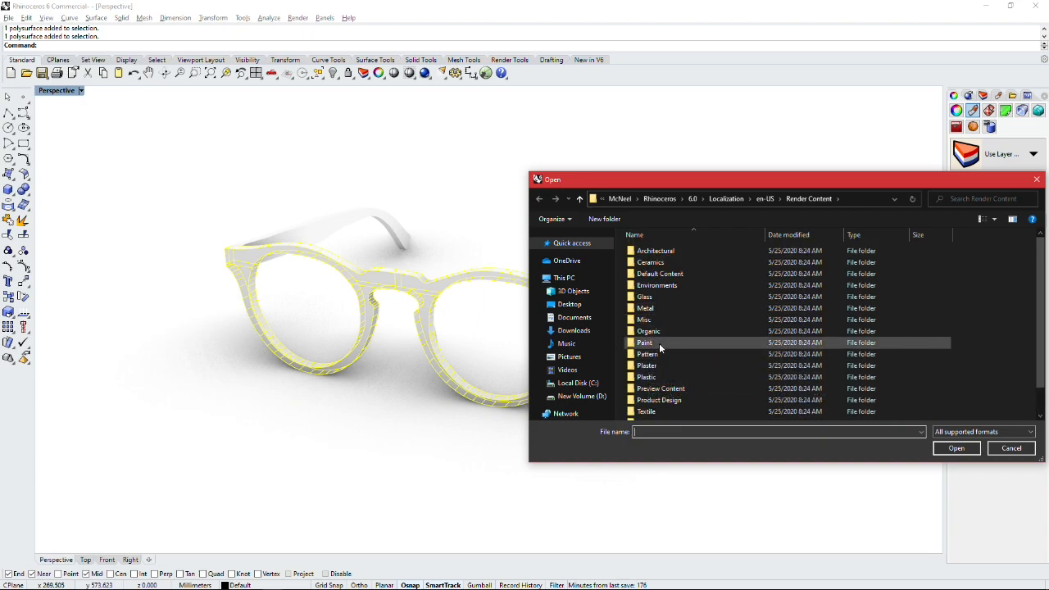
{"action": "double_click", "coordinate": [660, 344]}
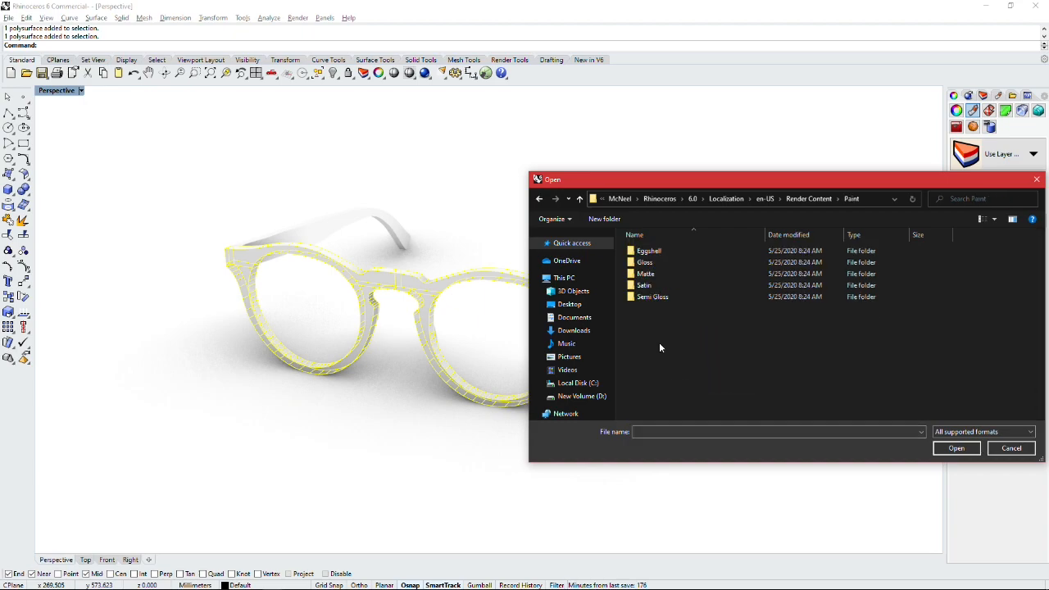
{"action": "double_click", "coordinate": [647, 274]}
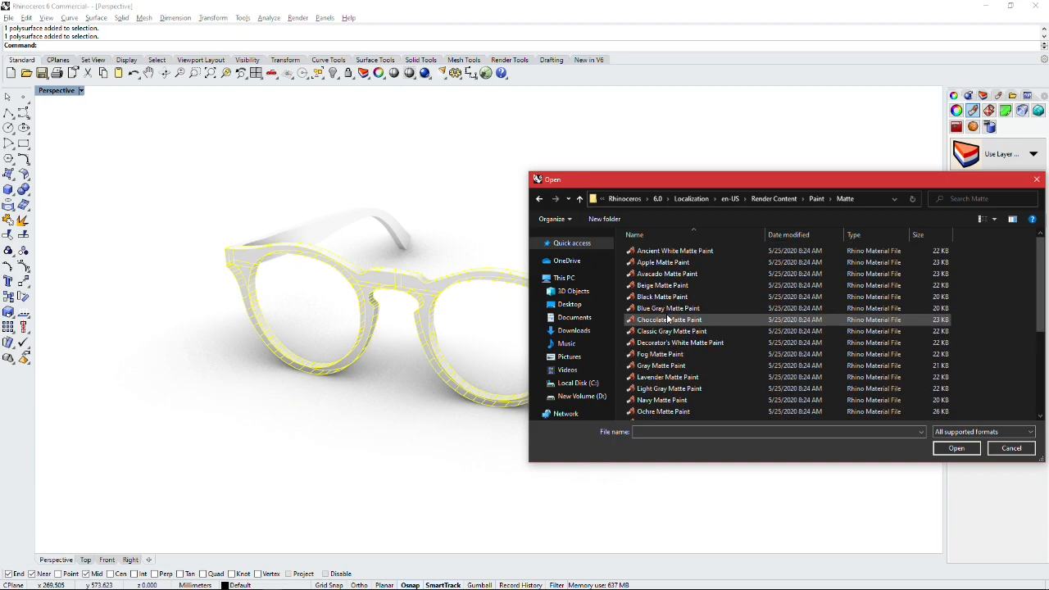
{"action": "double_click", "coordinate": [660, 299]}
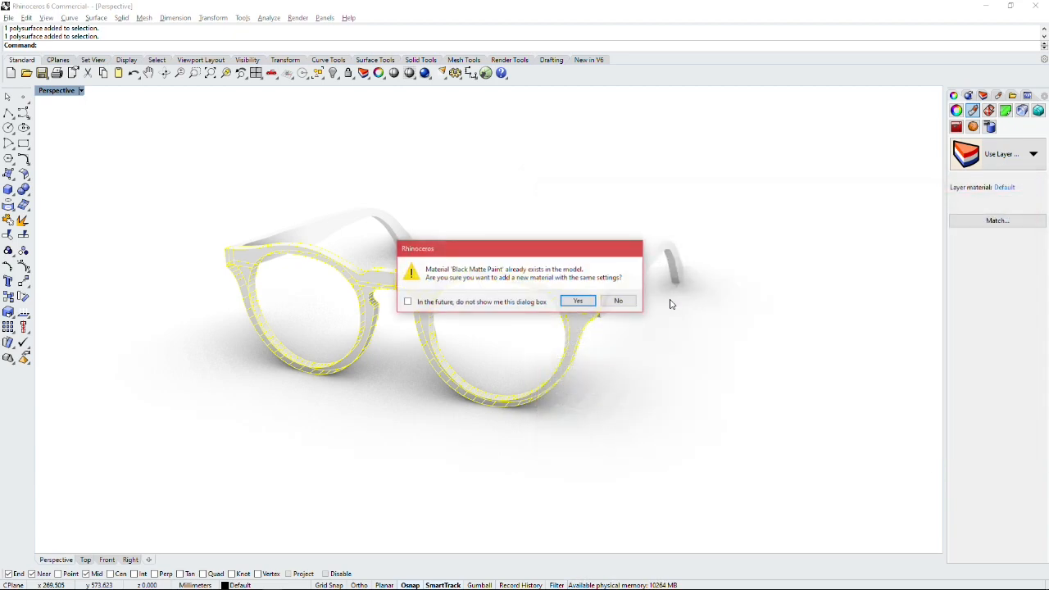
{"action": "left_click", "coordinate": [581, 303]}
{"action": "left_click", "coordinate": [663, 325]}
{"action": "mouse_move", "coordinate": [663, 325]}
{"action": "right_mouse_down"}
{"action": "mouse_move", "coordinate": [707, 300]}
{"action": "mouse_move", "coordinate": [648, 308]}
{"action": "mouse_move", "coordinate": [677, 344]}
{"action": "right_mouse_up"}
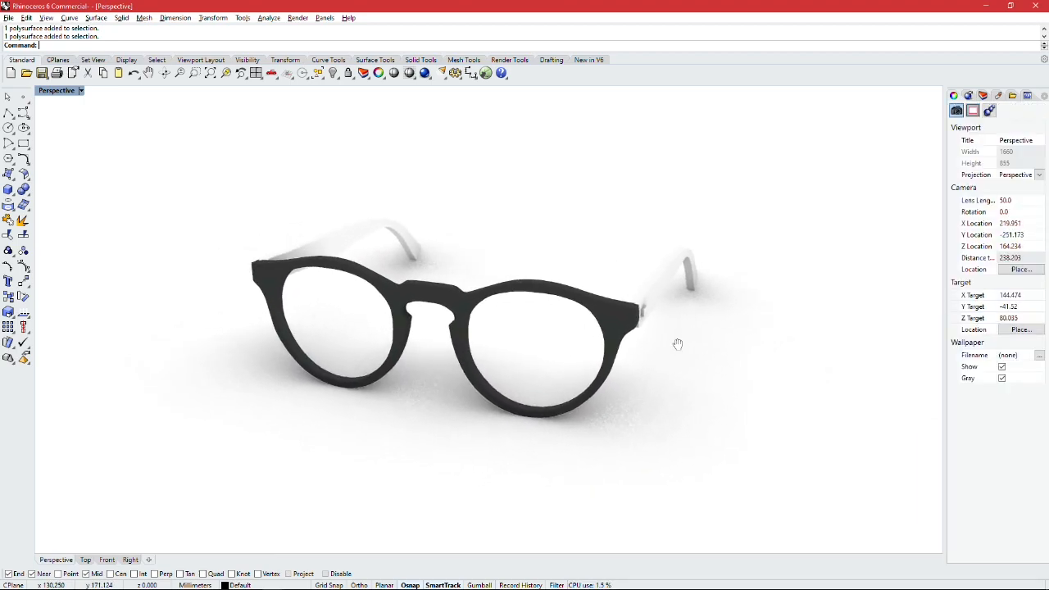
Step: Assign the library material Black Matte Paint to both temples, accepting another duplicate of the material
{"action": "left_click", "coordinate": [667, 298]}
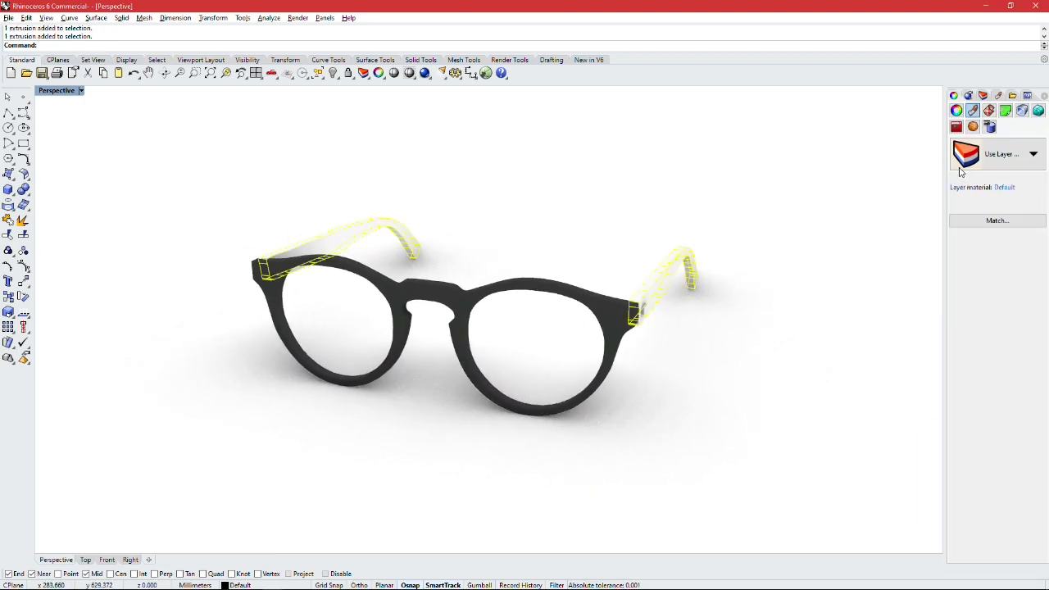
{"action": "left_click", "coordinate": [1002, 158]}
{"action": "left_click", "coordinate": [993, 182]}
{"action": "left_click", "coordinate": [939, 190]}
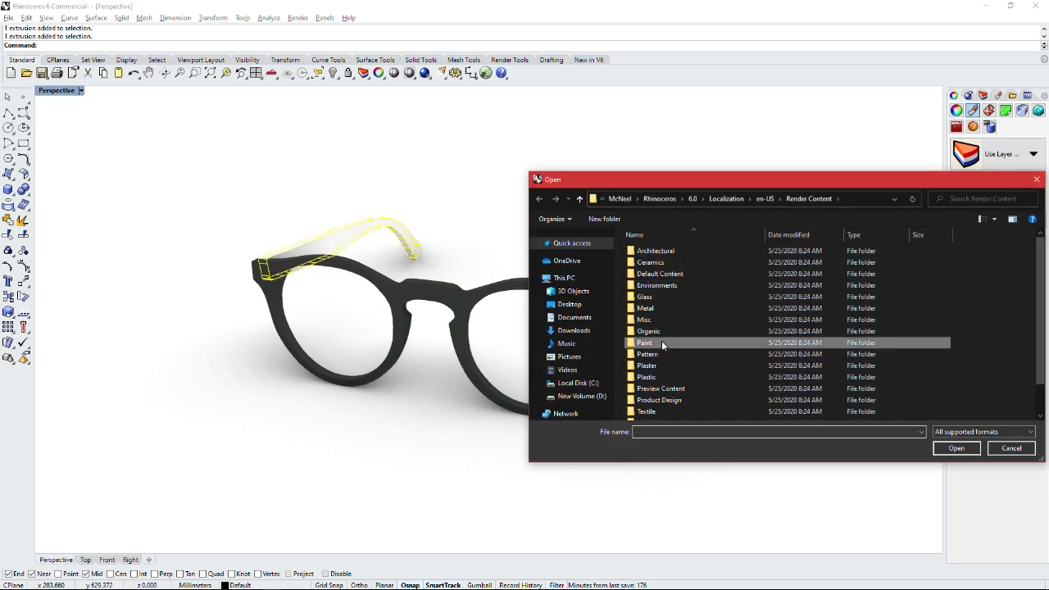
{"action": "double_click", "coordinate": [661, 342]}
{"action": "double_click", "coordinate": [655, 273]}
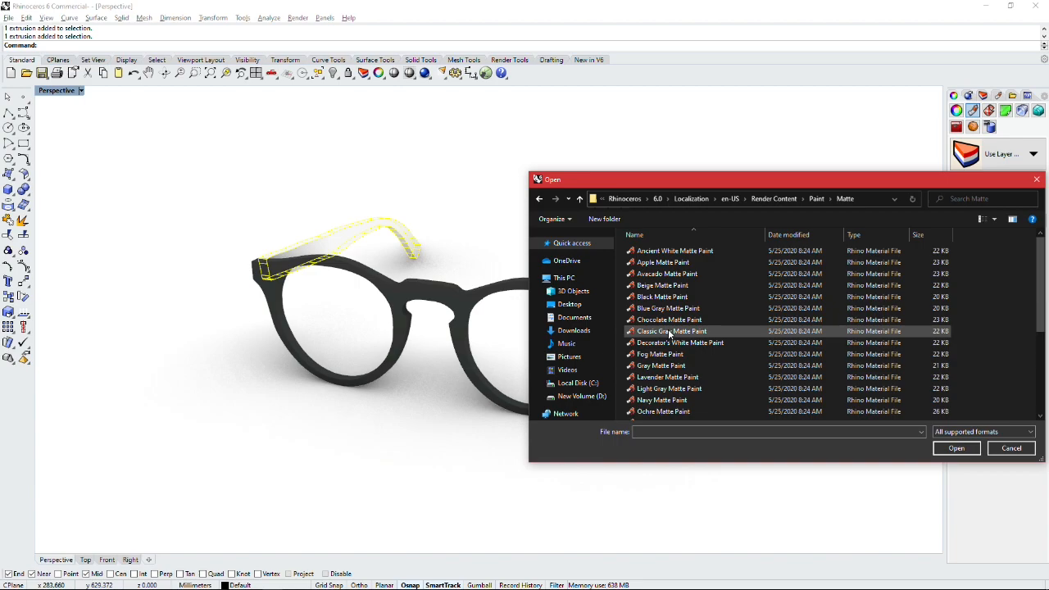
{"action": "scroll", "coordinate": [669, 336], "scroll_direction": "down", "scroll_amount": 4}
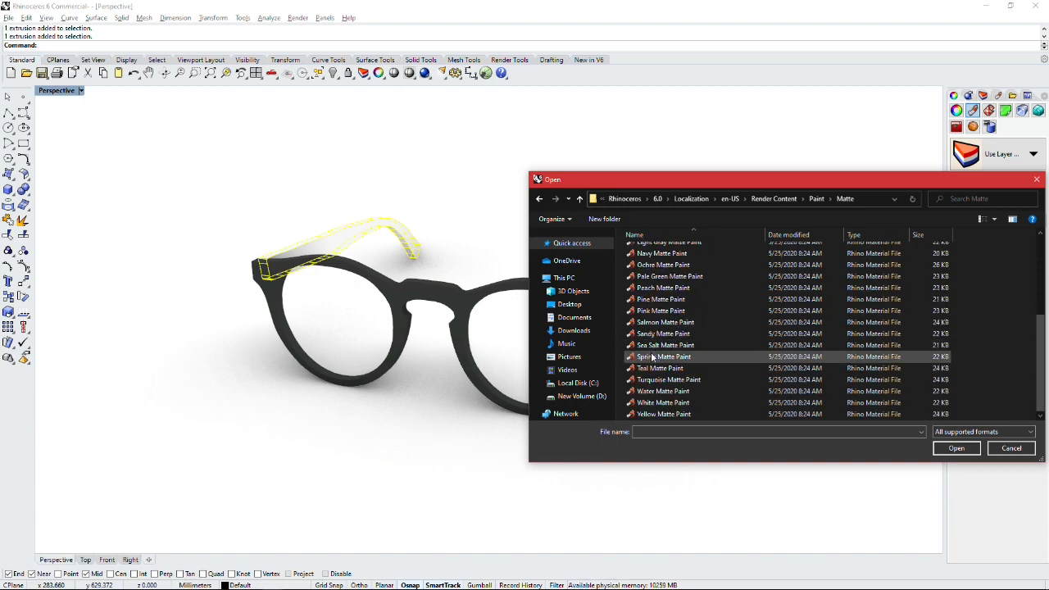
{"action": "scroll", "coordinate": [667, 357], "scroll_direction": "up", "scroll_amount": 4}
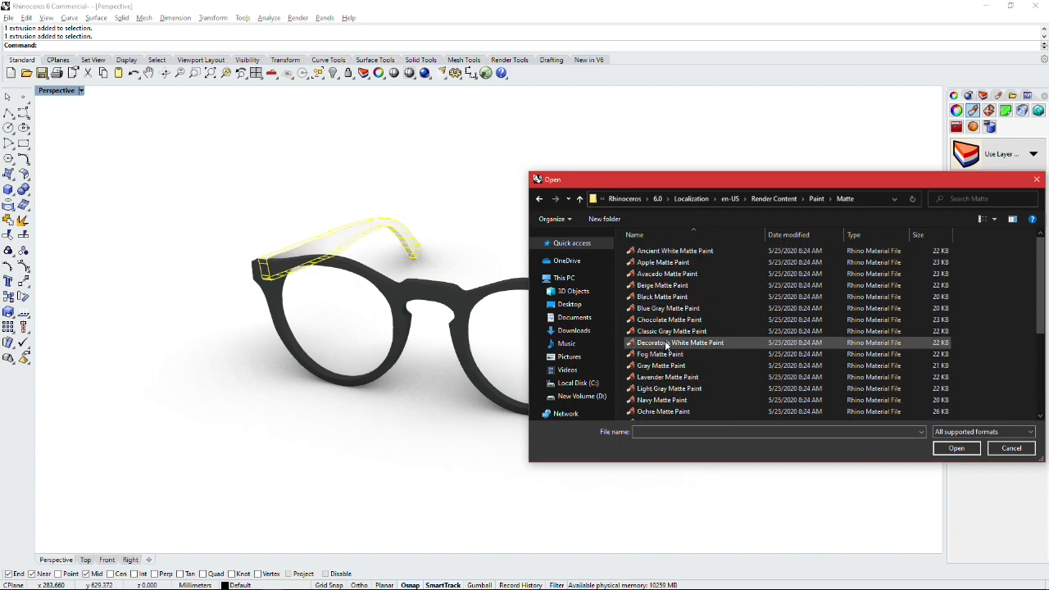
{"action": "double_click", "coordinate": [658, 298]}
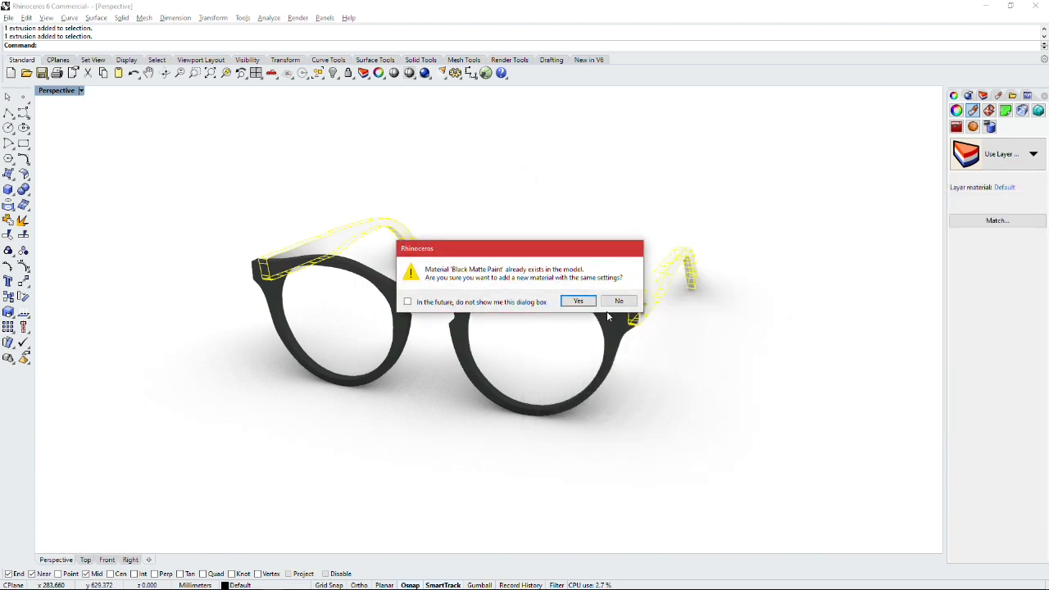
{"action": "left_click", "coordinate": [576, 301]}
{"action": "mouse_move", "coordinate": [673, 339]}
{"action": "right_mouse_down"}
{"action": "mouse_move", "coordinate": [663, 293]}
{"action": "mouse_move", "coordinate": [634, 271]}
{"action": "mouse_move", "coordinate": [632, 246]}
{"action": "mouse_move", "coordinate": [674, 324]}
{"action": "right_mouse_up"}
{"action": "left_click", "coordinate": [674, 256]}
{"action": "scroll", "coordinate": [722, 359], "scroll_direction": "up", "scroll_amount": 6}
{"action": "left_click", "coordinate": [757, 386]}
{"action": "key", "text": "ctrl+h"}
{"action": "right_click_drag", "start_coordinate": [754, 309], "coordinate": [704, 261]}
{"action": "right_click_drag", "start_coordinate": [772, 376], "coordinate": [789, 390]}
{"action": "left_click", "coordinate": [789, 391]}
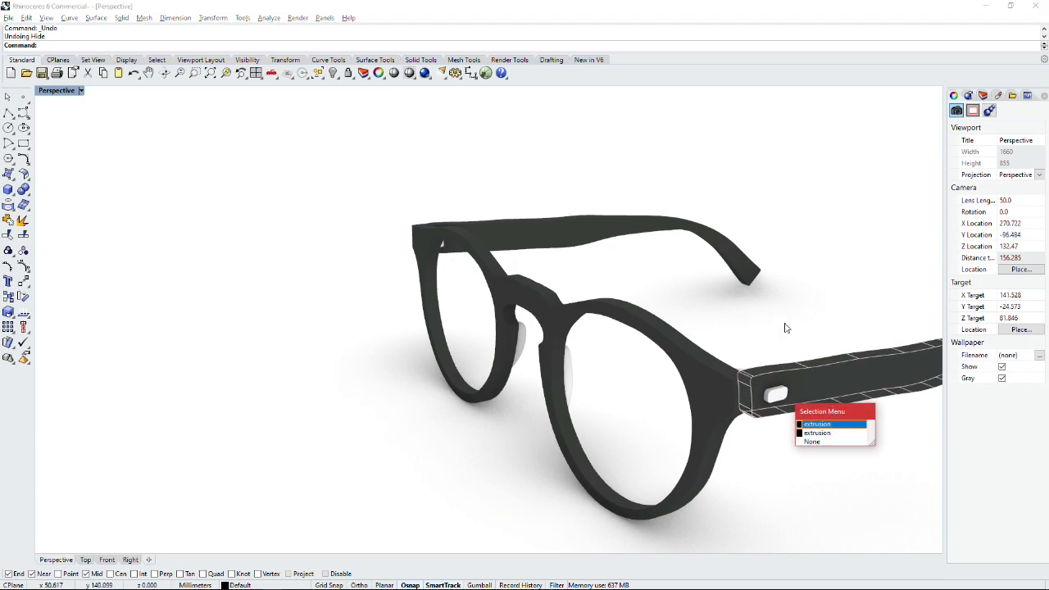
{"action": "left_click", "coordinate": [787, 328]}
Step: Assign the library material Burnished Aluminum from the Metal folder to the hinge blocks and outer plates on both temples
{"action": "scroll", "coordinate": [779, 401], "scroll_direction": "up", "scroll_amount": 3}
{"action": "left_click", "coordinate": [780, 406]}
{"action": "right_click_drag", "start_coordinate": [740, 349], "coordinate": [443, 344]}
{"action": "scroll", "coordinate": [424, 326], "scroll_direction": "up", "scroll_amount": 4}
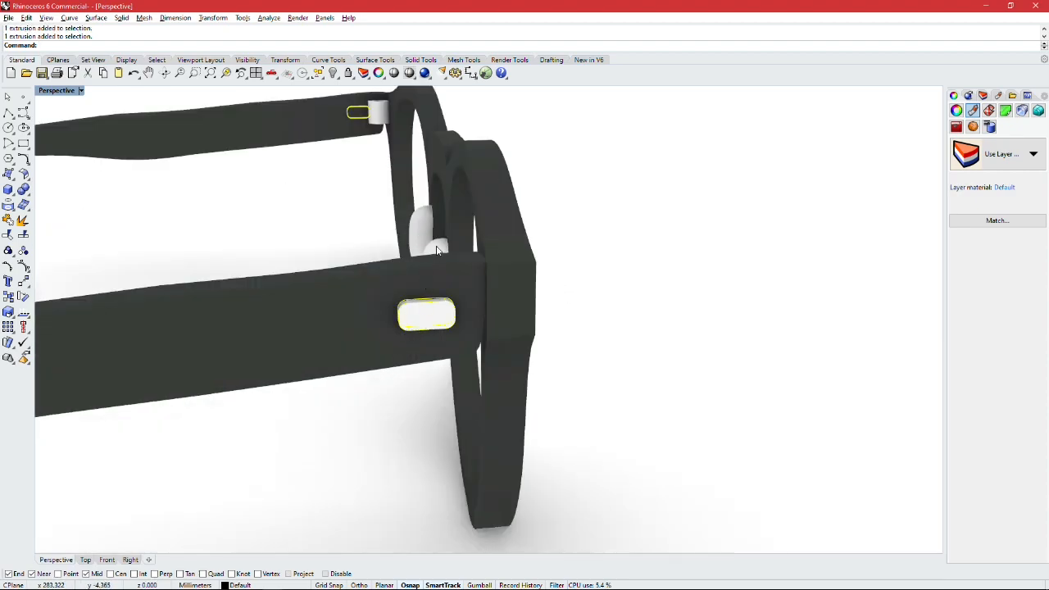
{"action": "right_click_drag", "start_coordinate": [436, 250], "coordinate": [560, 277]}
{"action": "scroll", "coordinate": [574, 270], "scroll_direction": "down", "scroll_amount": 8}
{"action": "right_click_drag", "start_coordinate": [662, 276], "coordinate": [670, 278], "text": "shift"}
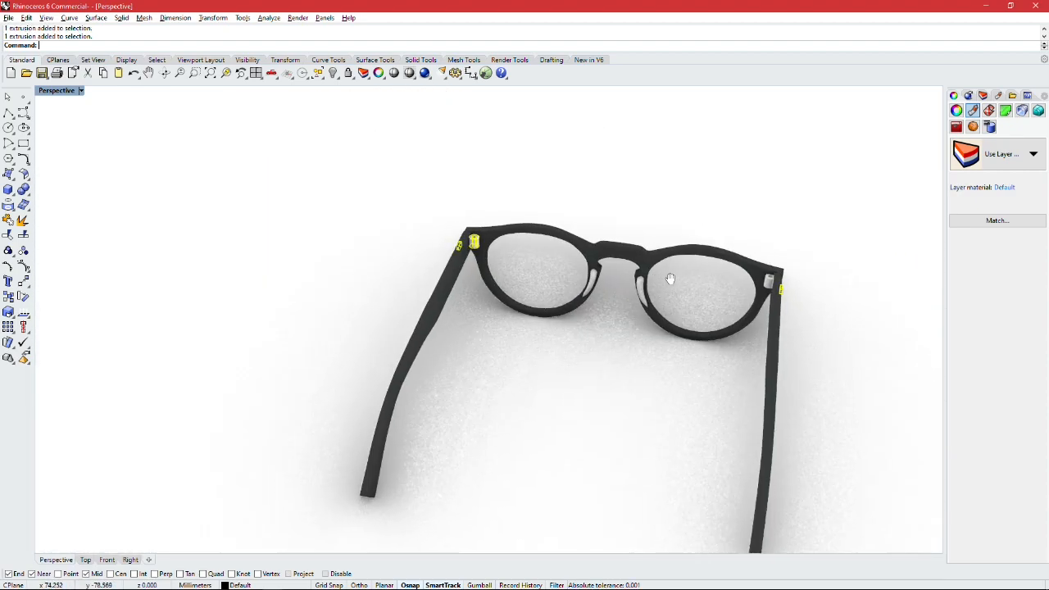
{"action": "left_click", "coordinate": [989, 161]}
{"action": "left_click", "coordinate": [979, 187]}
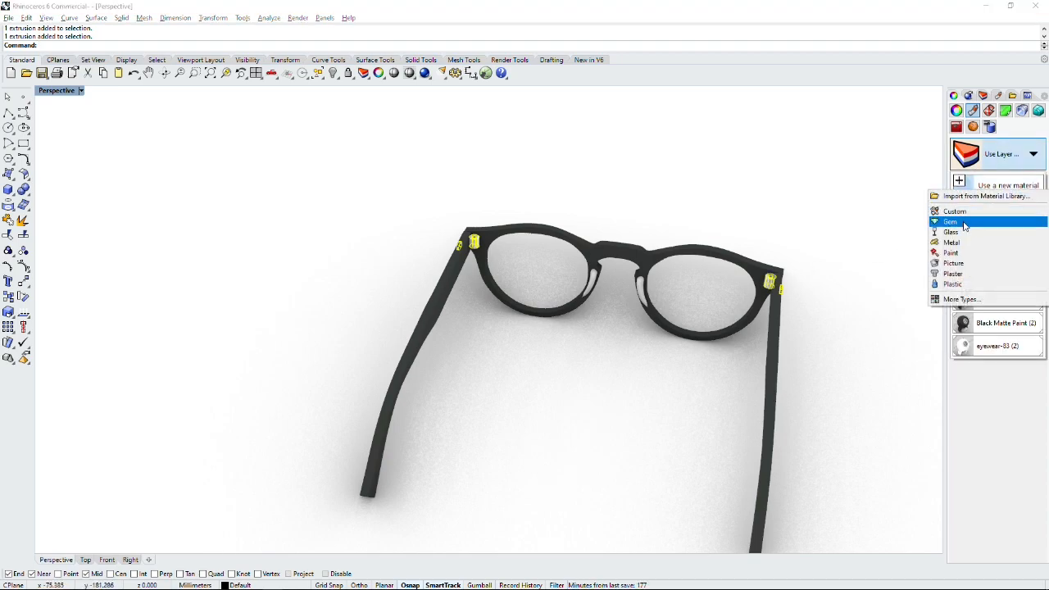
{"action": "left_click", "coordinate": [980, 197]}
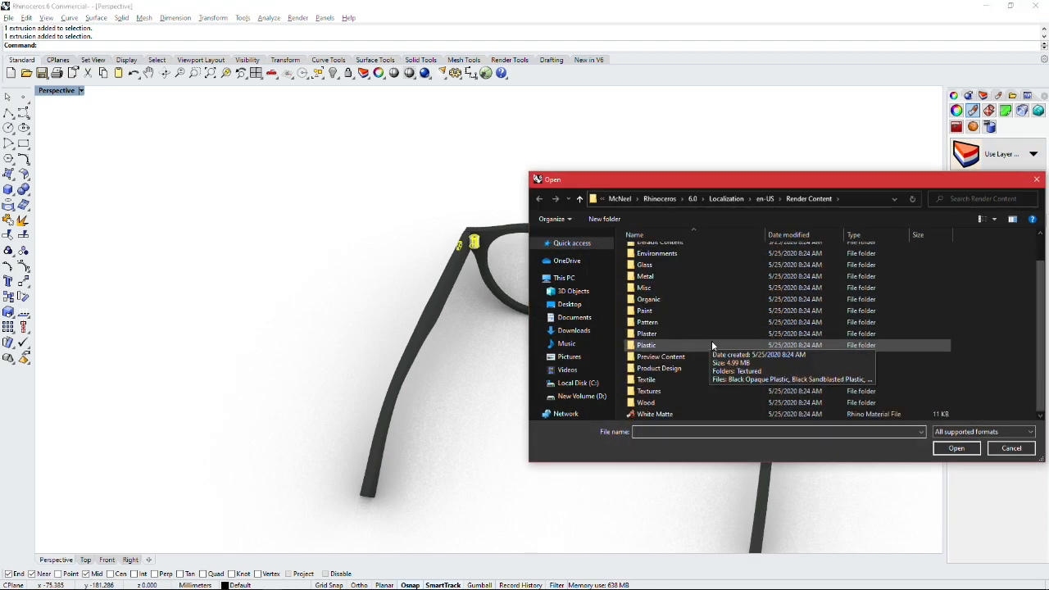
{"action": "double_click", "coordinate": [651, 276]}
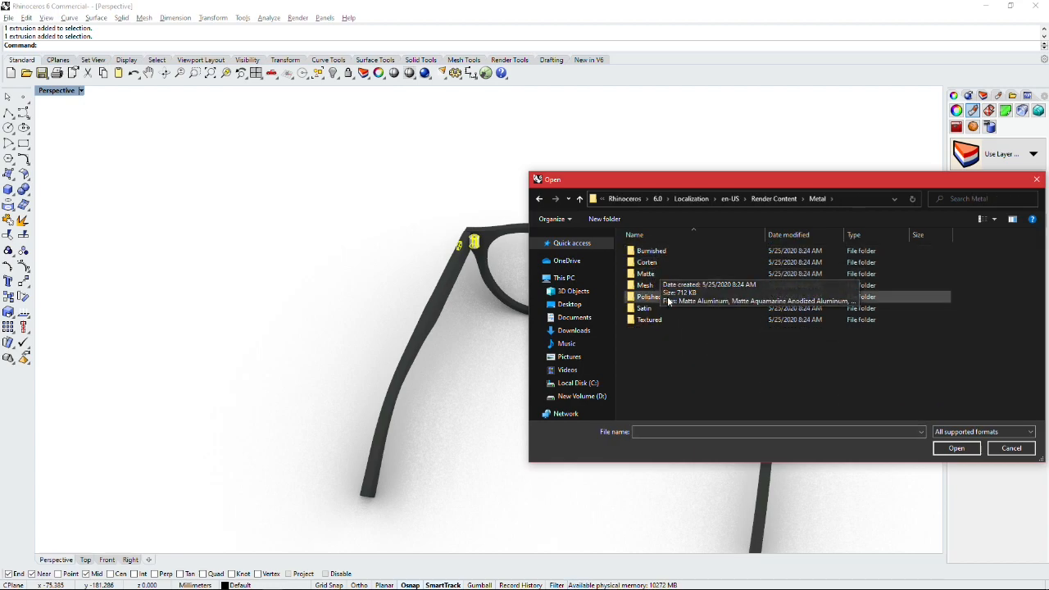
{"action": "double_click", "coordinate": [661, 250]}
{"action": "double_click", "coordinate": [664, 251]}
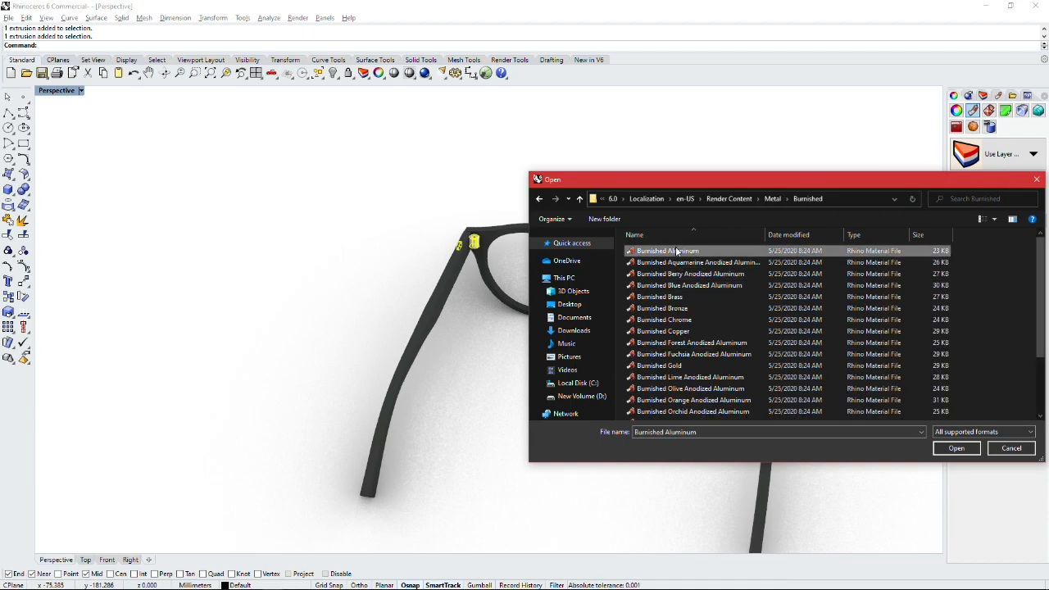
{"action": "left_click", "coordinate": [794, 301]}
Step: Assign the existing Black Matte Paint material to both nose pads
{"action": "scroll", "coordinate": [789, 296], "scroll_direction": "up", "scroll_amount": 13}
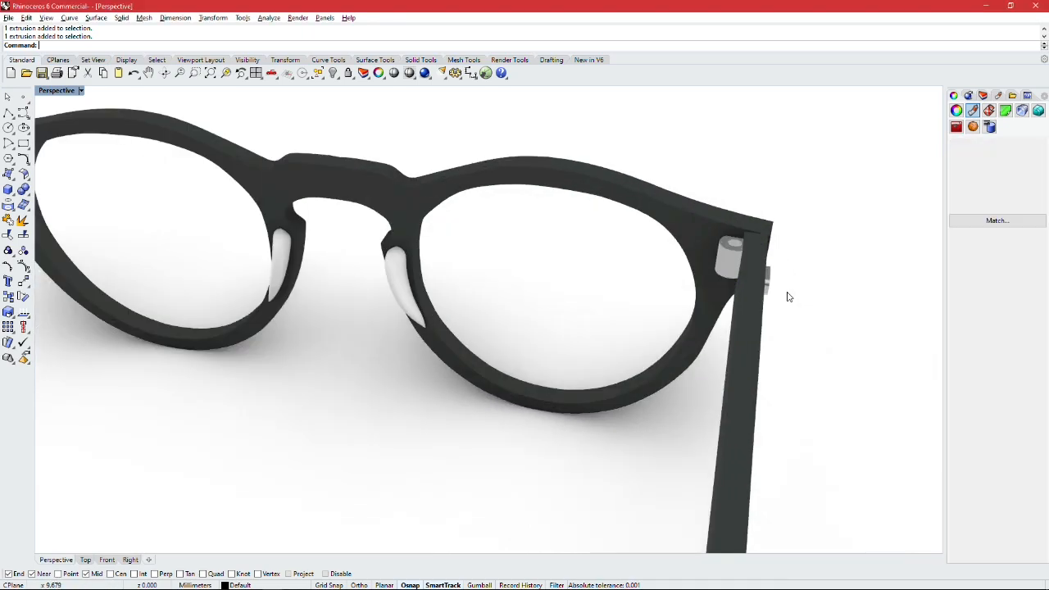
{"action": "right_click_drag", "start_coordinate": [789, 296], "coordinate": [752, 279]}
{"action": "scroll", "coordinate": [759, 286], "scroll_direction": "down", "scroll_amount": 10}
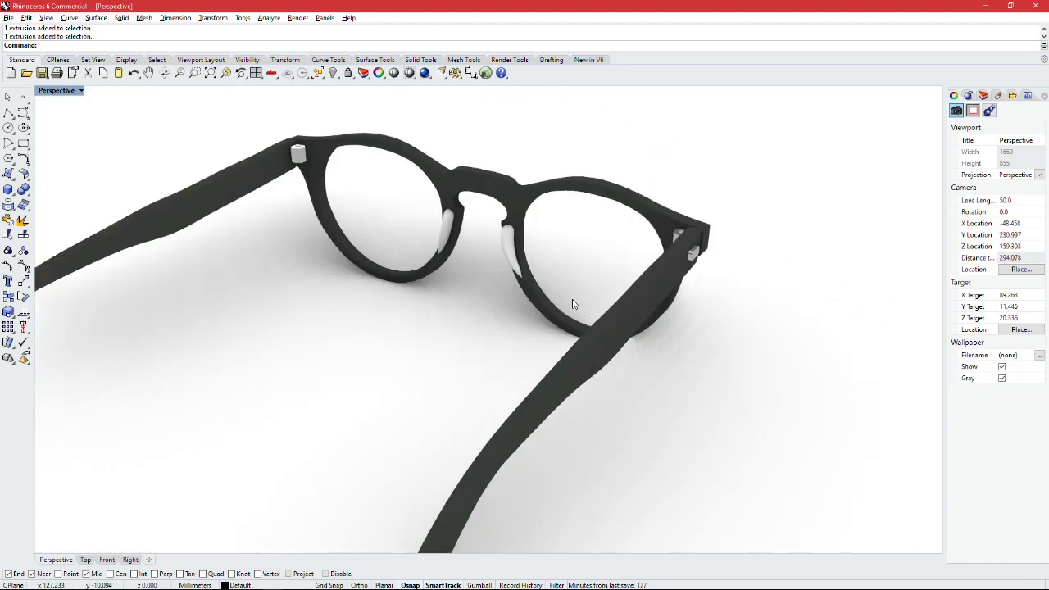
{"action": "scroll", "coordinate": [681, 297], "scroll_direction": "up", "scroll_amount": 4}
{"action": "scroll", "coordinate": [533, 256], "scroll_direction": "up", "scroll_amount": 6}
{"action": "left_click", "coordinate": [501, 287]}
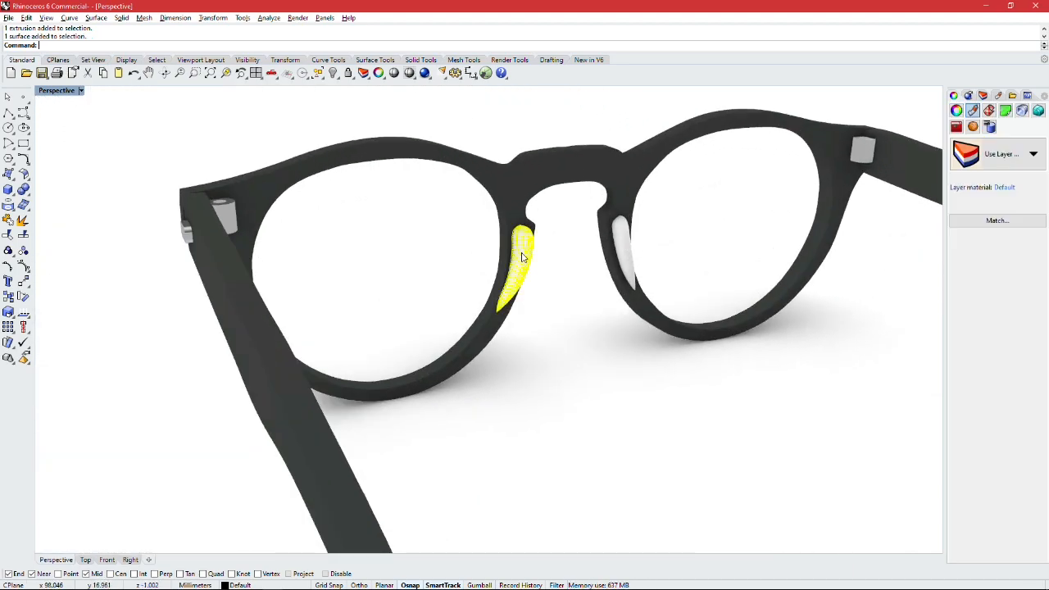
{"action": "scroll", "coordinate": [616, 255], "scroll_direction": "up", "scroll_amount": 2}
{"action": "left_click", "coordinate": [998, 155]}
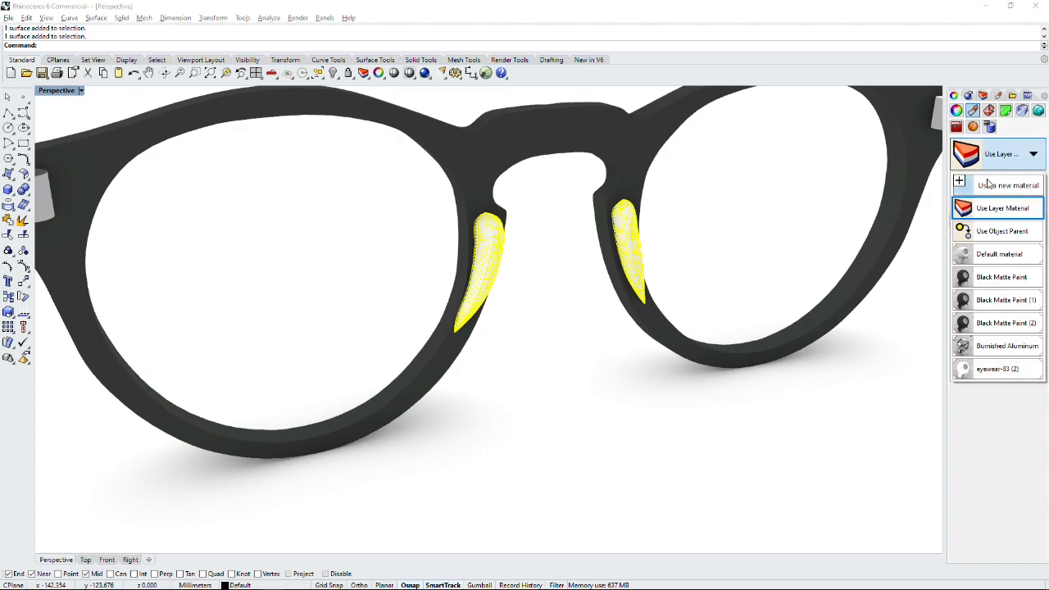
{"action": "left_click", "coordinate": [1001, 286]}
{"action": "left_click", "coordinate": [636, 410]}
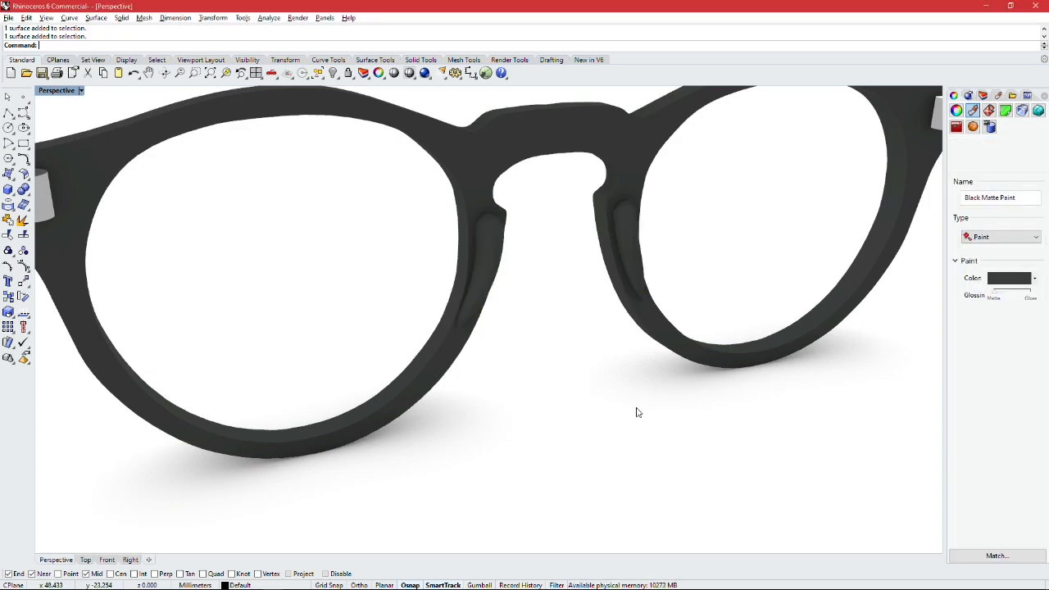
{"action": "scroll", "coordinate": [632, 400], "scroll_direction": "down", "scroll_amount": 10}
{"action": "right_click_drag", "start_coordinate": [636, 368], "coordinate": [644, 355]}
{"action": "right_click_drag", "start_coordinate": [477, 356], "coordinate": [536, 347]}
{"action": "right_click_drag", "start_coordinate": [541, 351], "coordinate": [649, 328], "text": "shift"}
{"action": "right_click_drag", "start_coordinate": [511, 334], "coordinate": [668, 300], "text": "shift"}
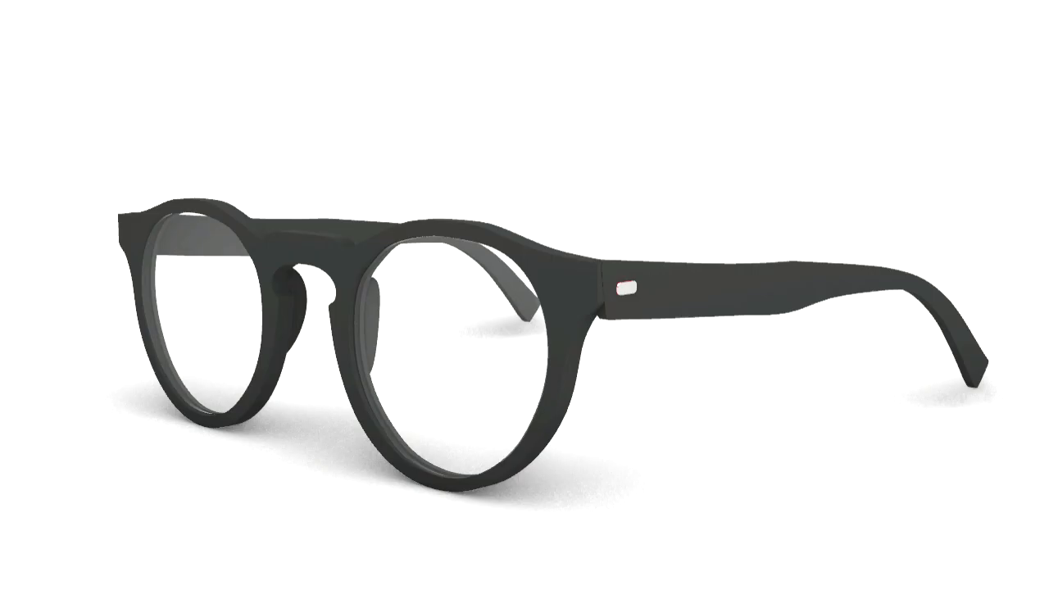